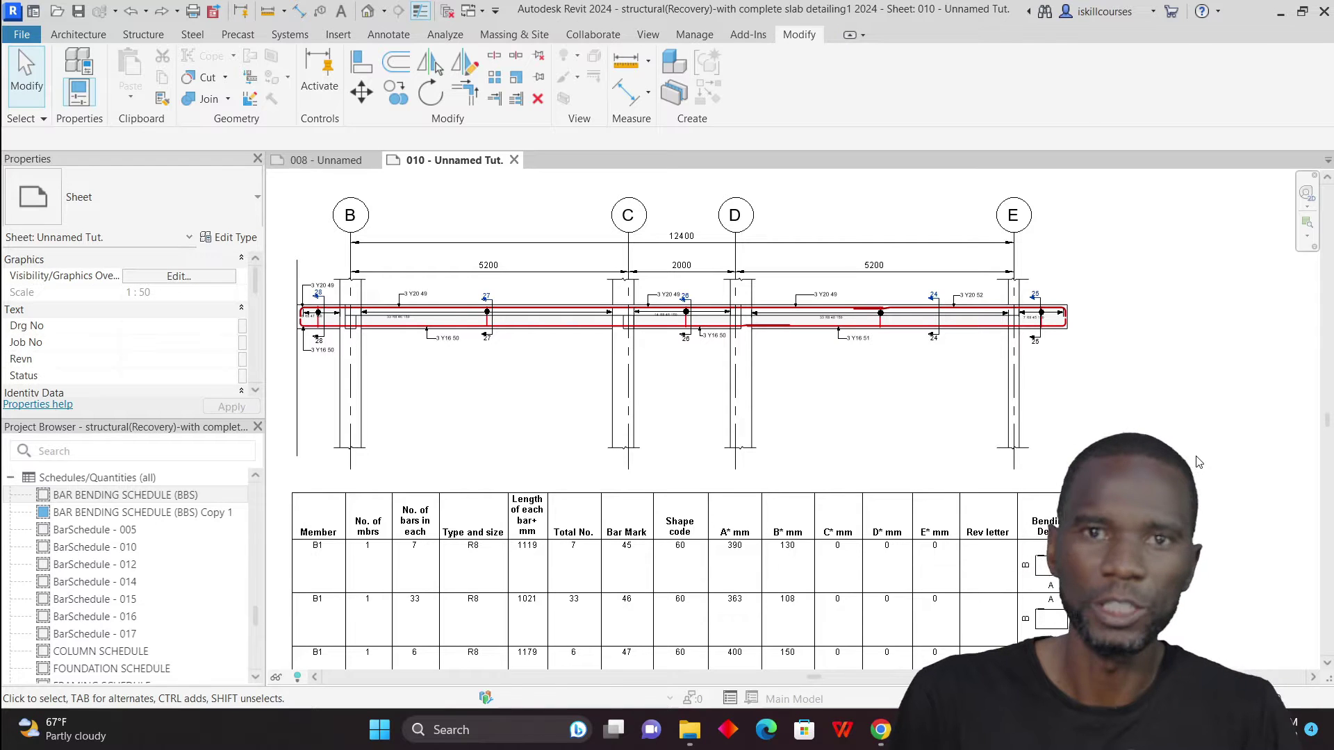
# Examine the beam reinforcement elevation and the bar bending schedule columns on sheet 010, including shape codes and bending details
pyautogui.scroll(-2, 875, 362)
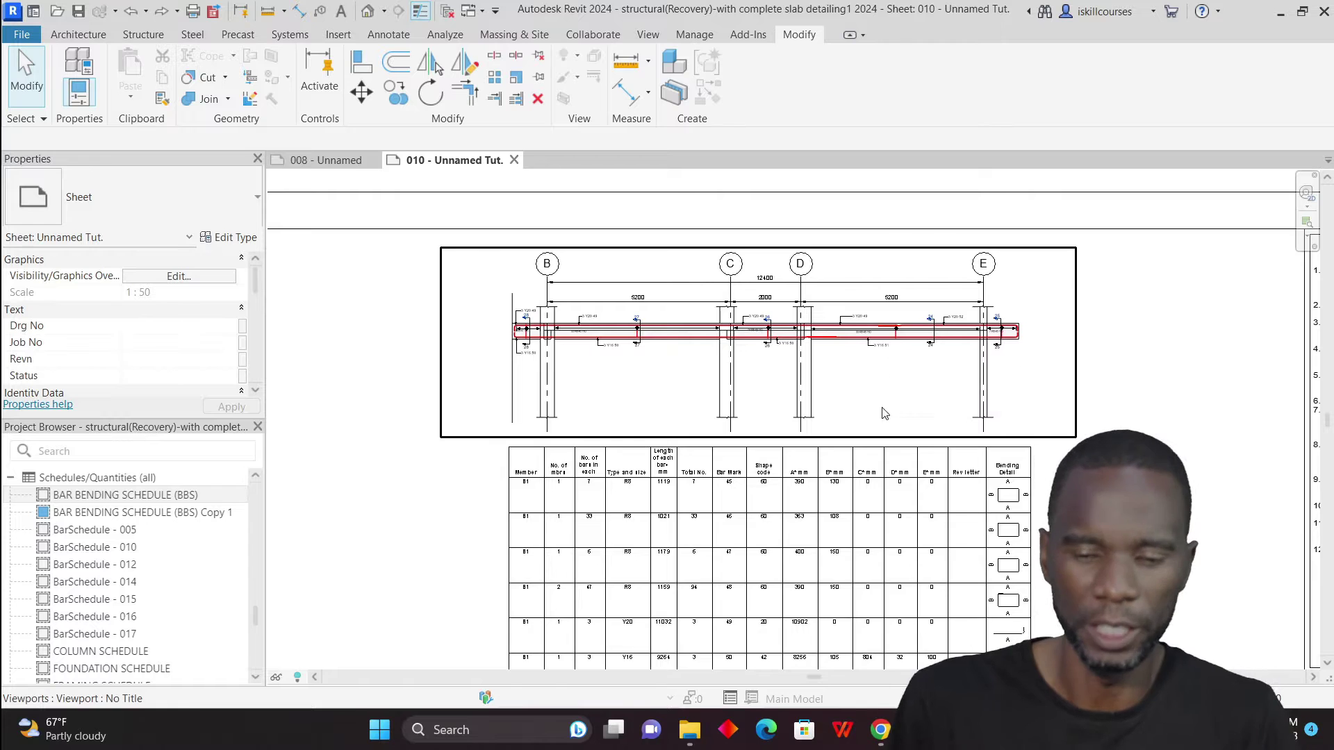
pyautogui.scroll(2, 881, 415)
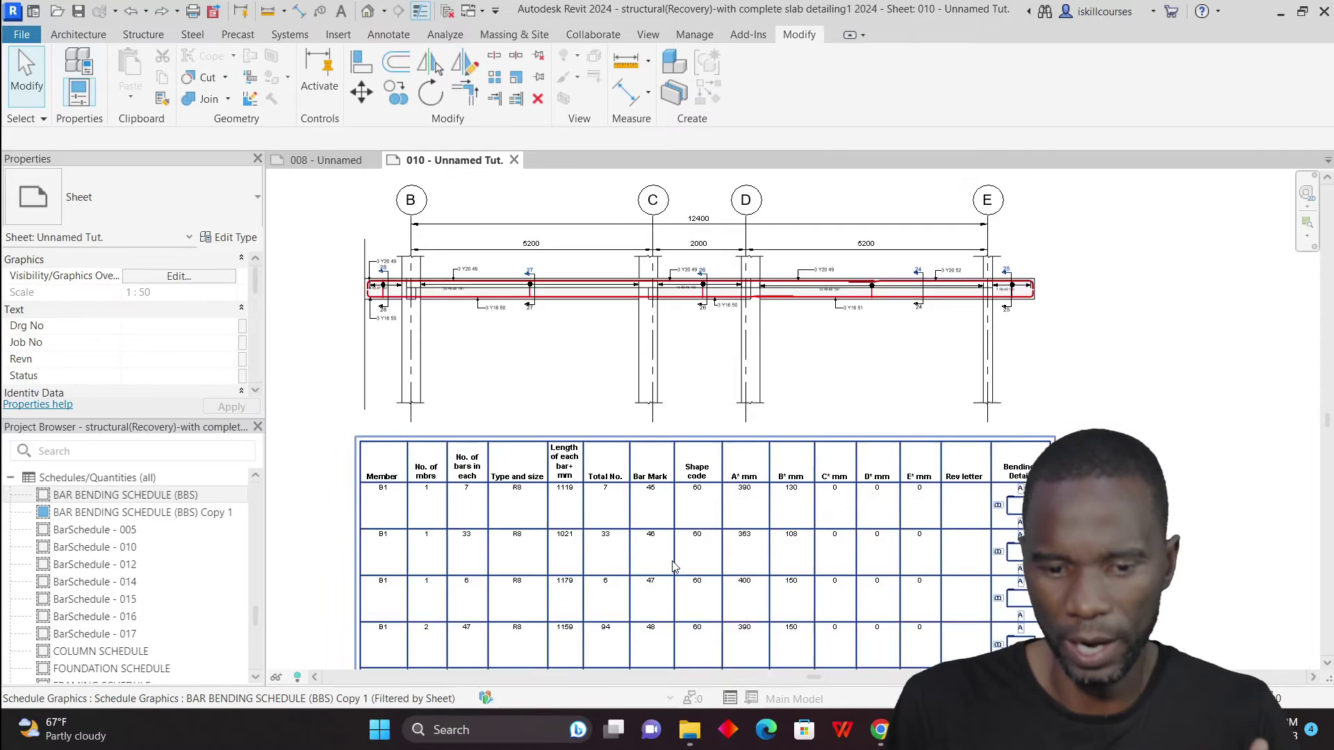
pyautogui.scroll(2, 673, 567)
pyautogui.scroll(-1, 674, 490)
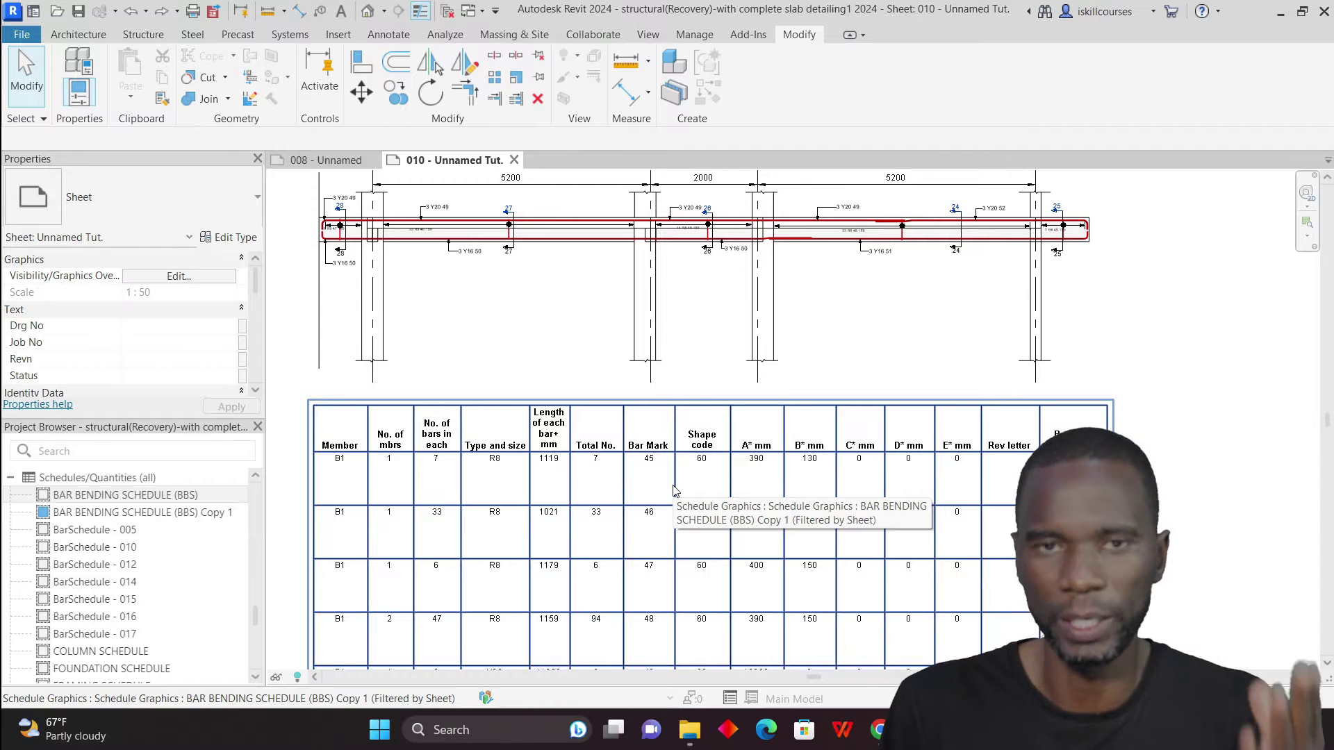
pyautogui.scroll(-2, 677, 497)
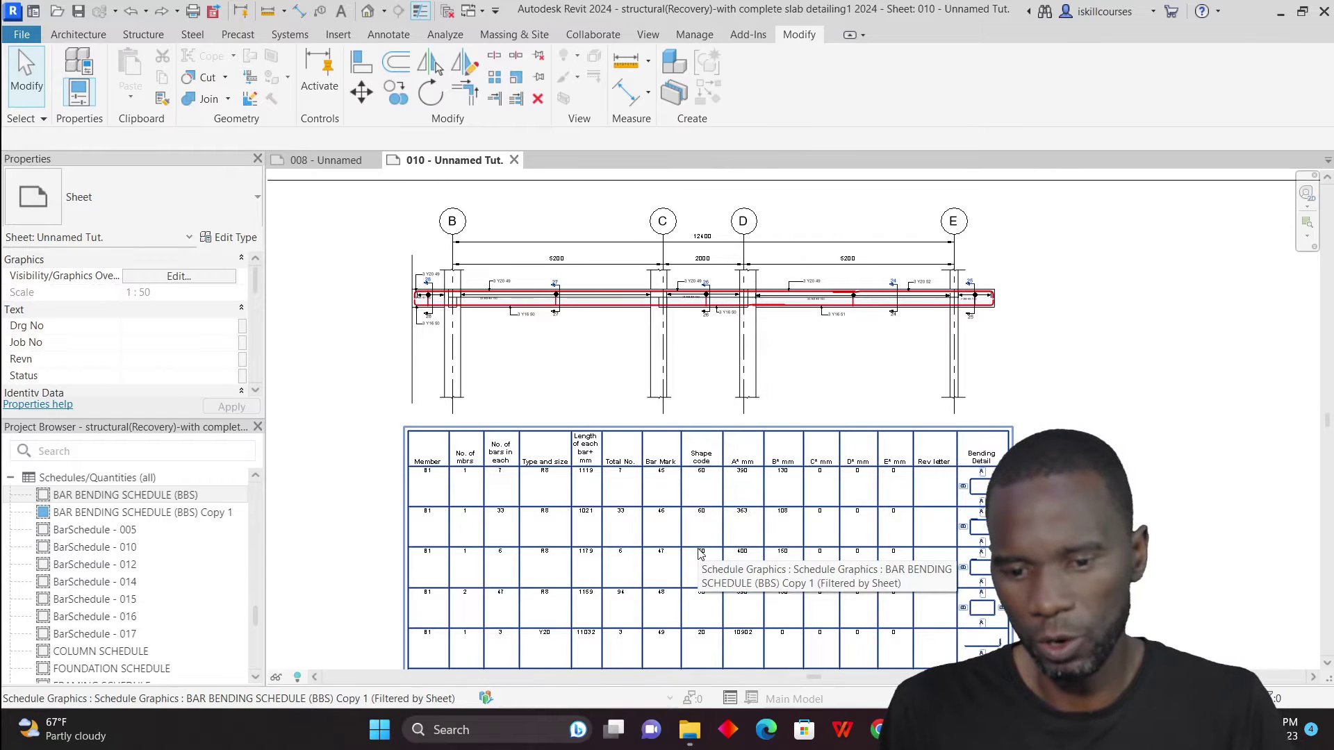
pyautogui.scroll(3, 612, 499)
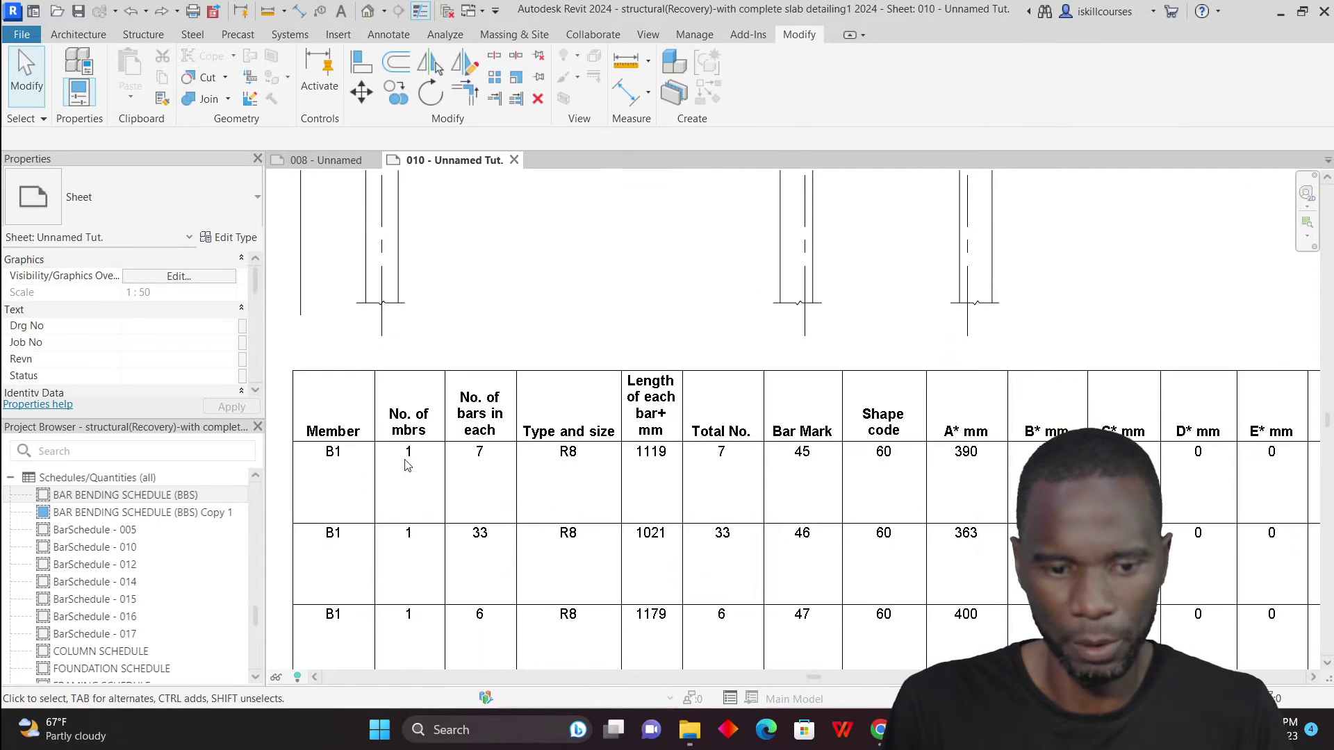
pyautogui.scroll(-4, 364, 446)
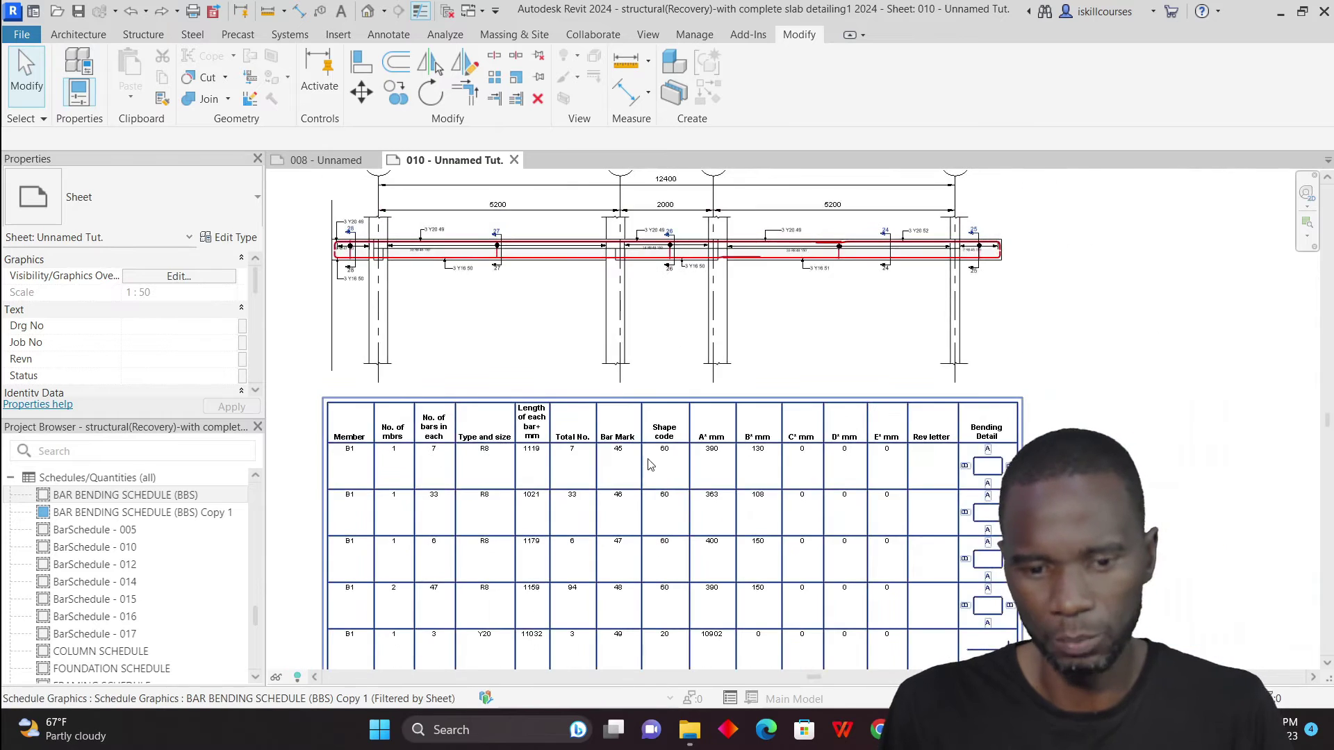
pyautogui.scroll(2, 997, 452)
pyautogui.scroll(2, 997, 451)
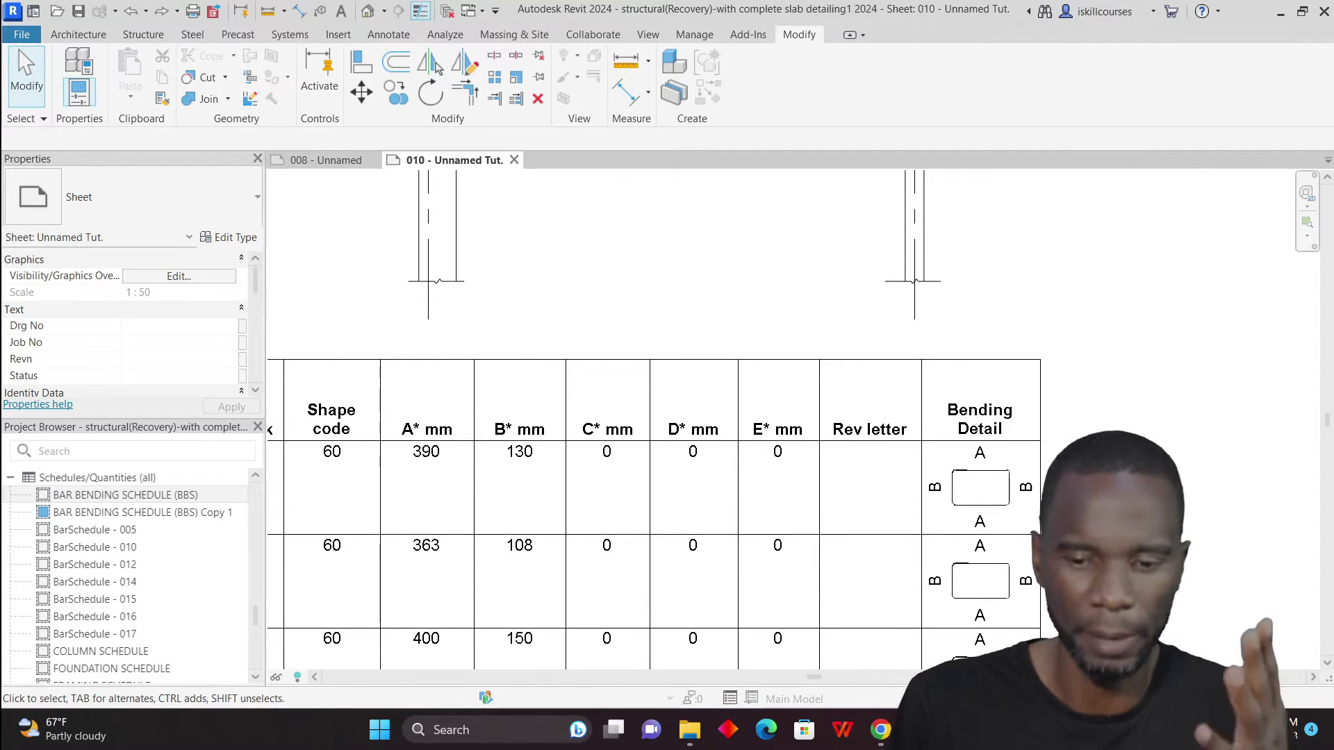
pyautogui.scroll(-3, 896, 538)
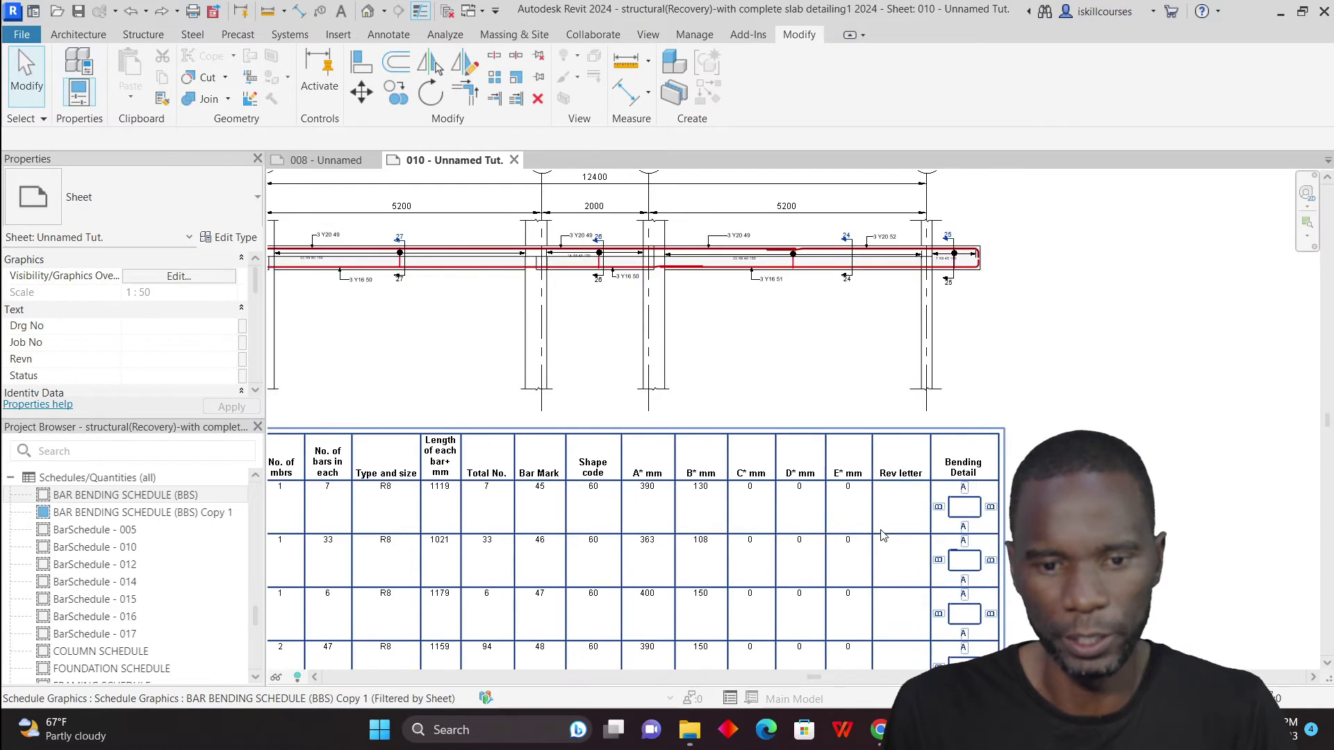
pyautogui.scroll(-2, 881, 535)
pyautogui.scroll(4, 737, 415)
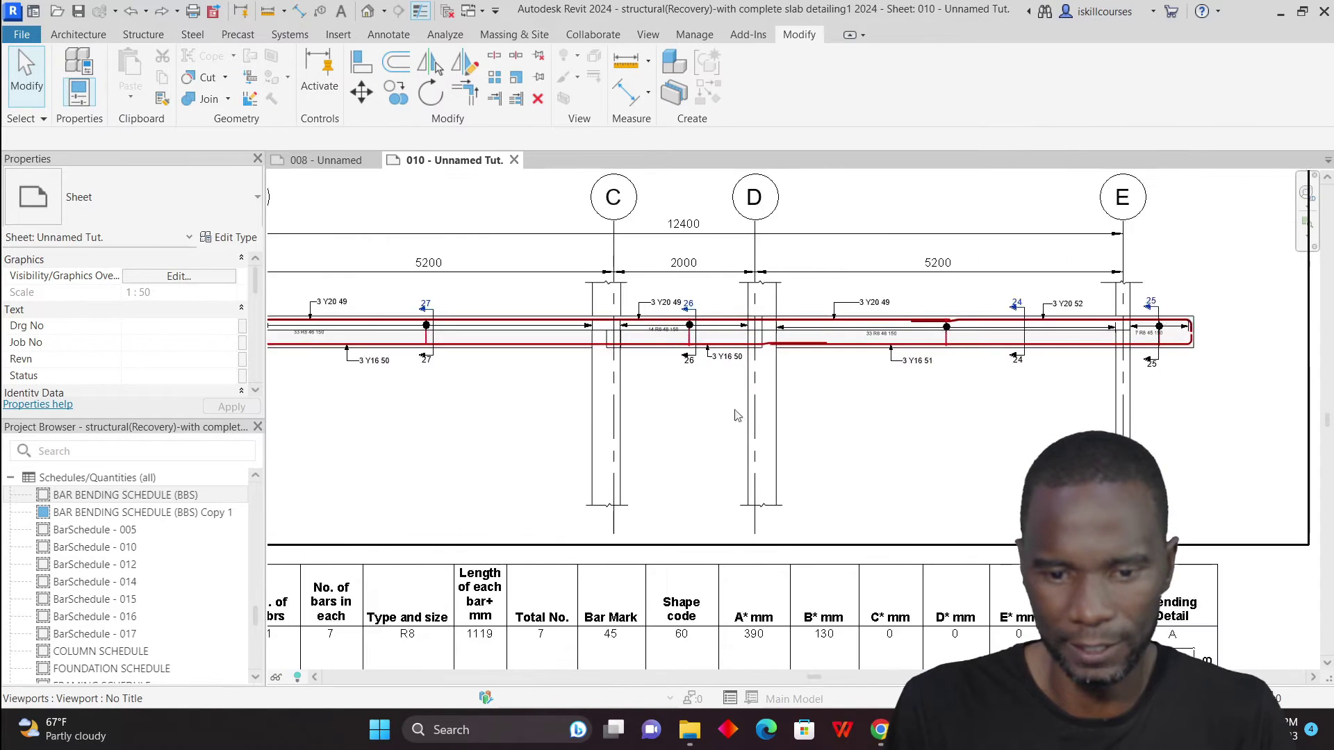
pyautogui.scroll(-2, 737, 416)
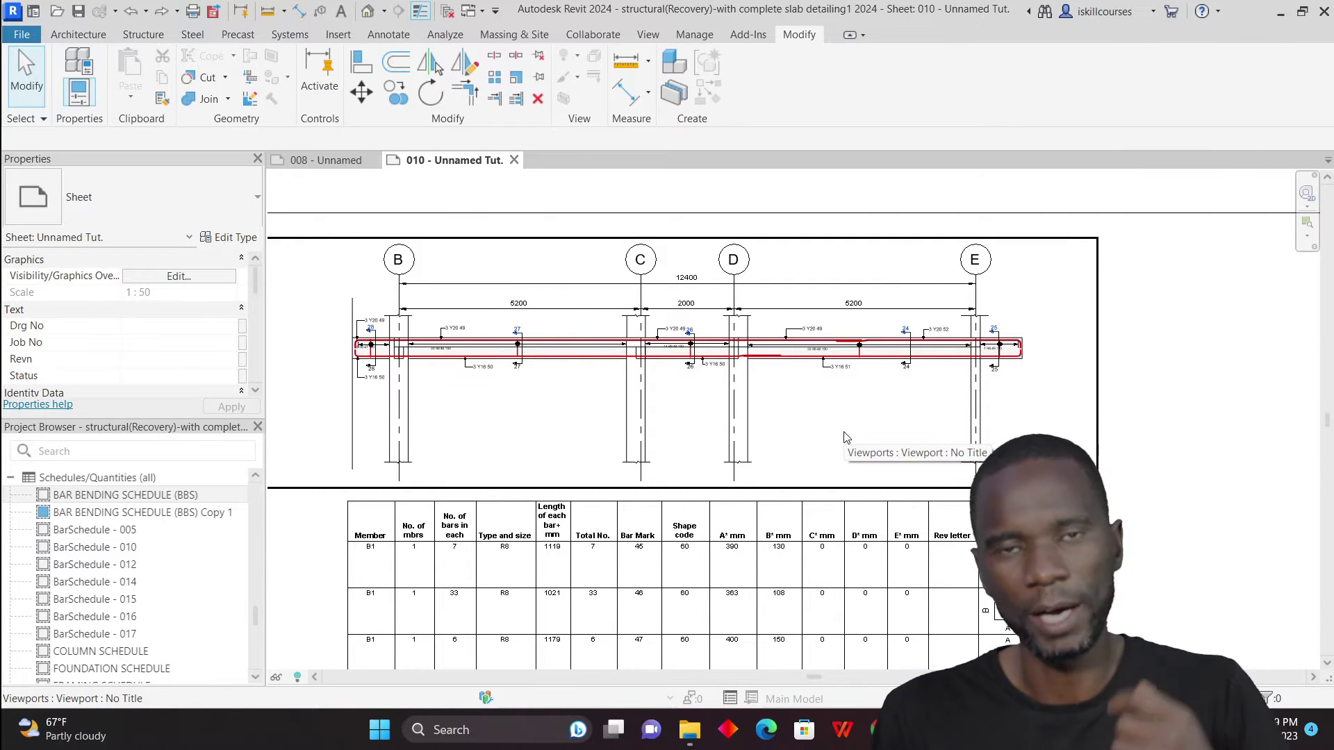
pyautogui.scroll(-2, 832, 443)
pyautogui.scroll(4, 783, 474)
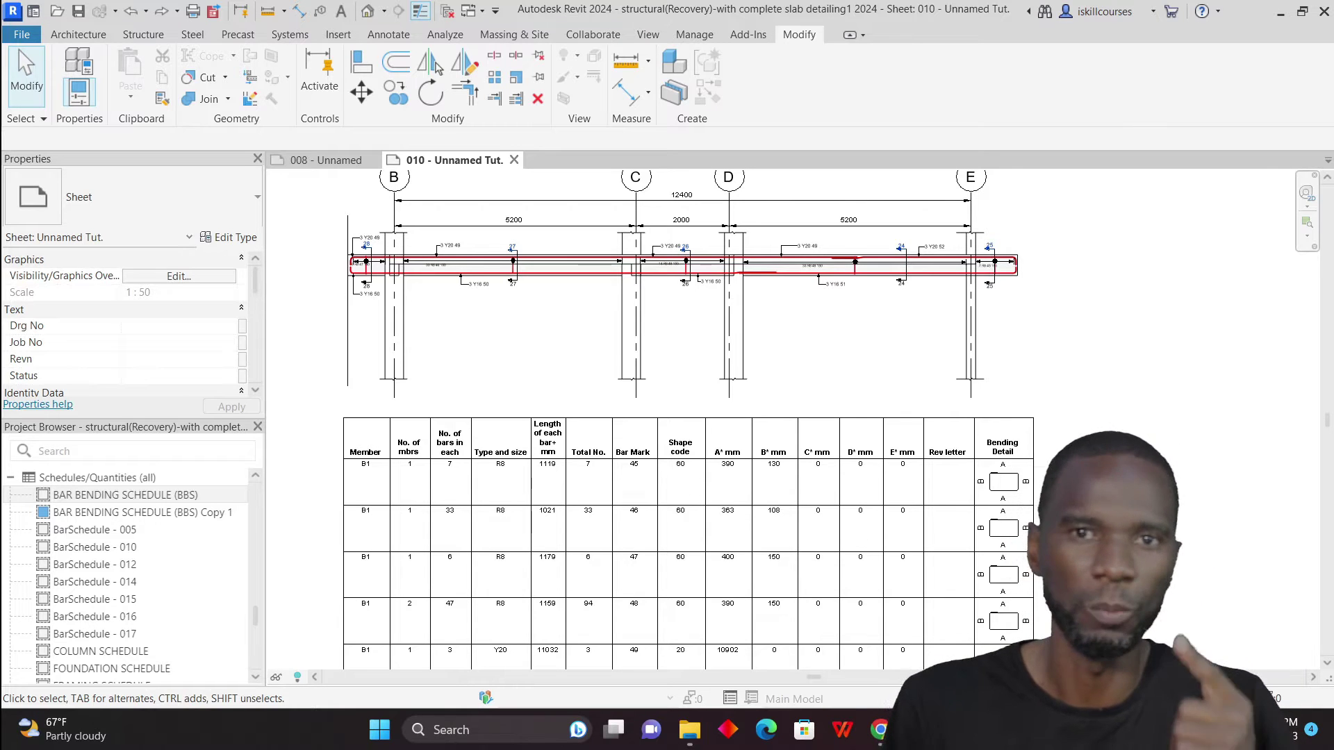
pyautogui.scroll(-1, 825, 466)
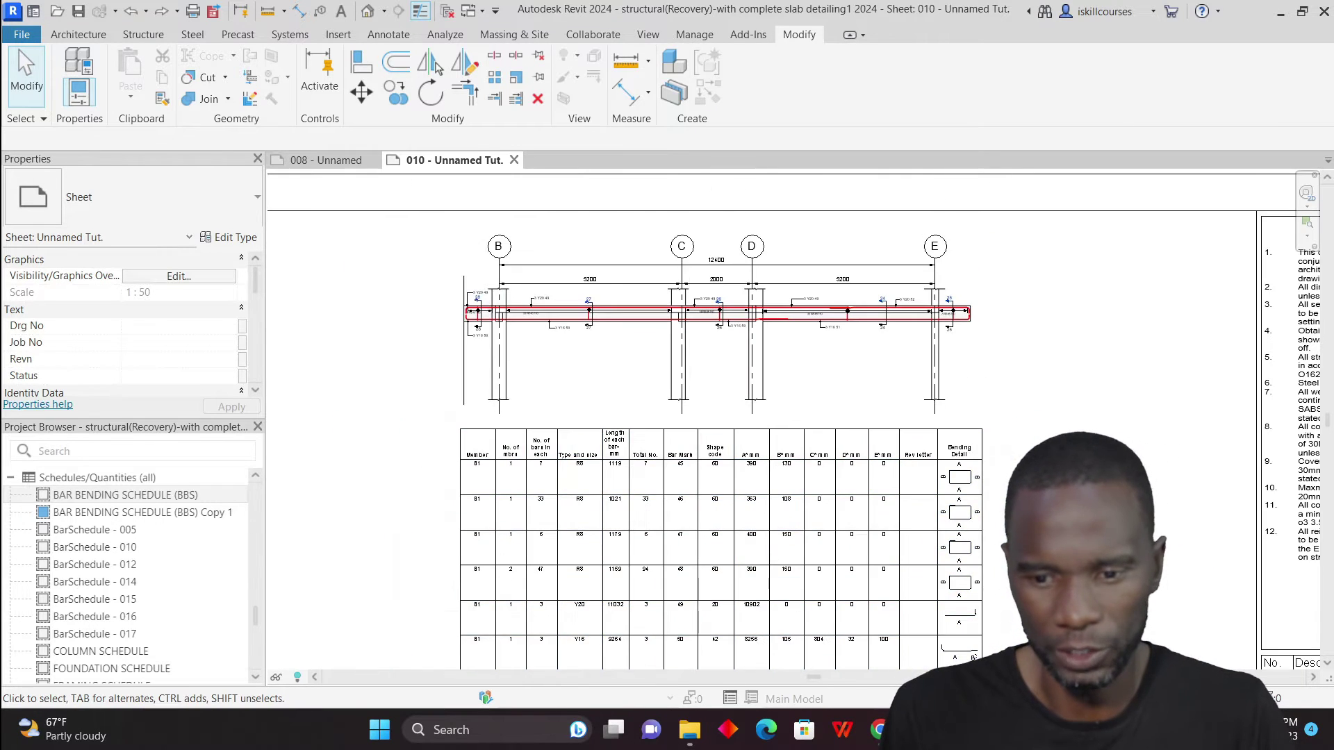
pyautogui.scroll(1, 1035, 433)
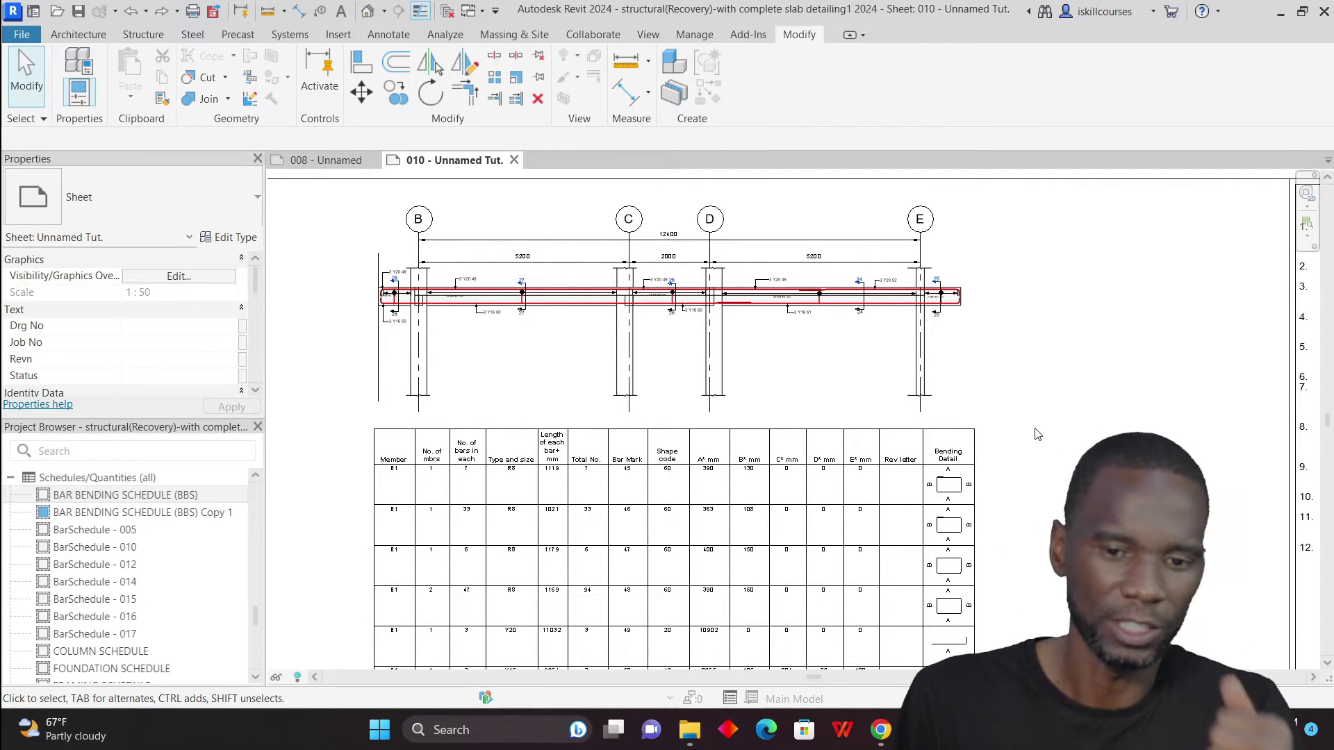
pyautogui.scroll(-1, 973, 439)
pyautogui.scroll(2, 970, 440)
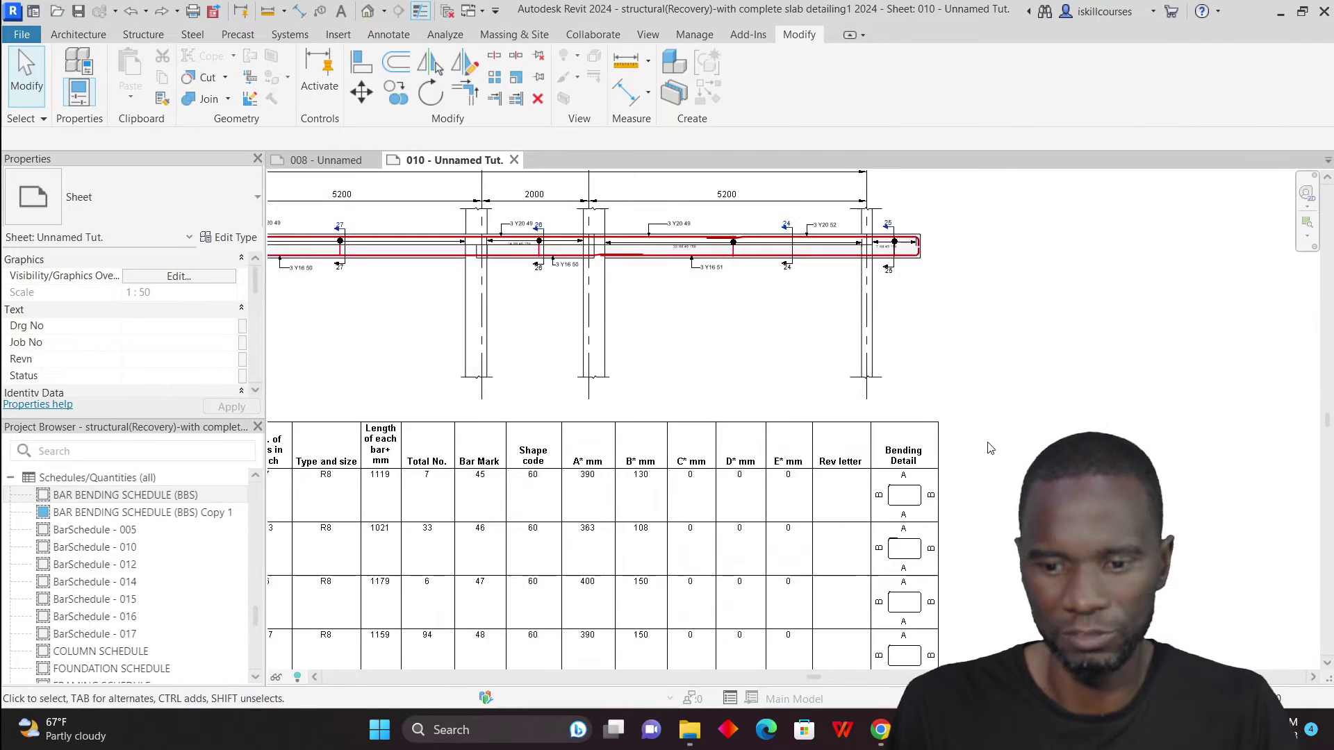
pyautogui.scroll(-1, 993, 448)
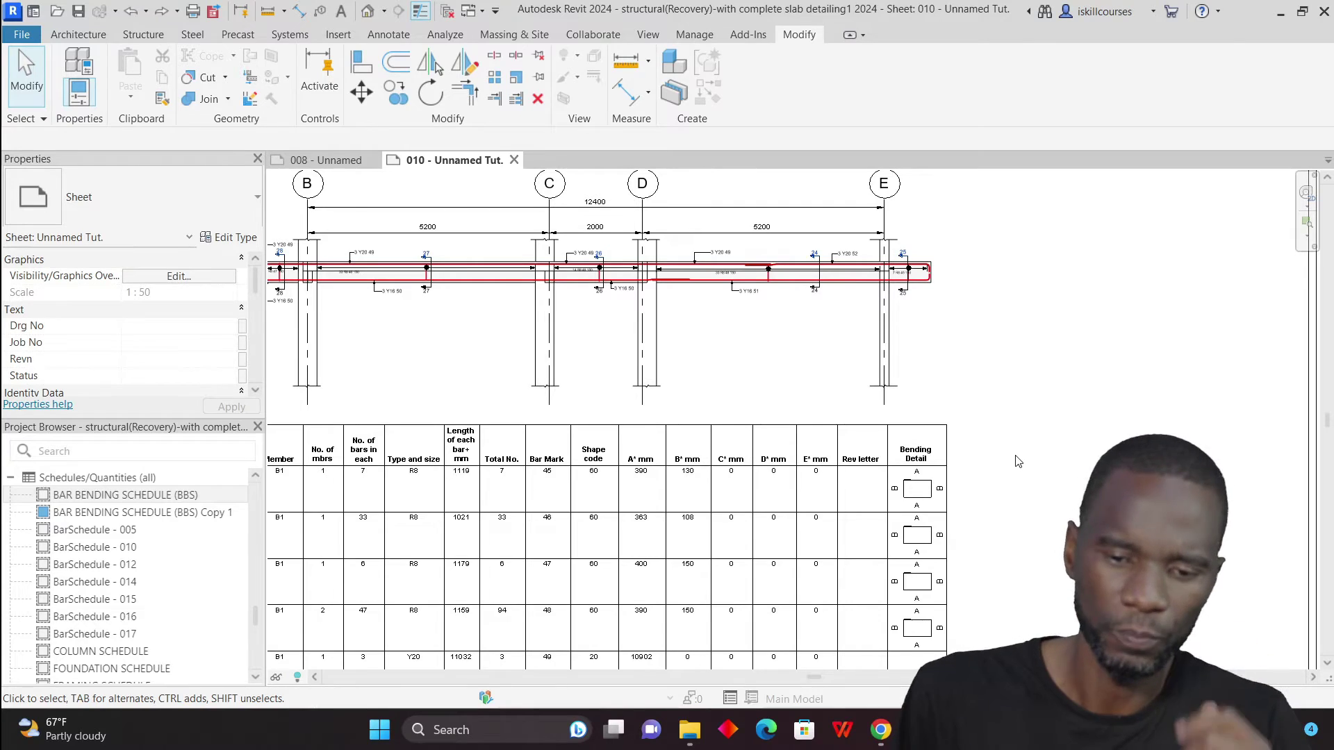
pyautogui.scroll(-2, 1018, 462)
pyautogui.scroll(2, 648, 461)
pyautogui.scroll(-1, 647, 461)
pyautogui.scroll(2, 511, 445)
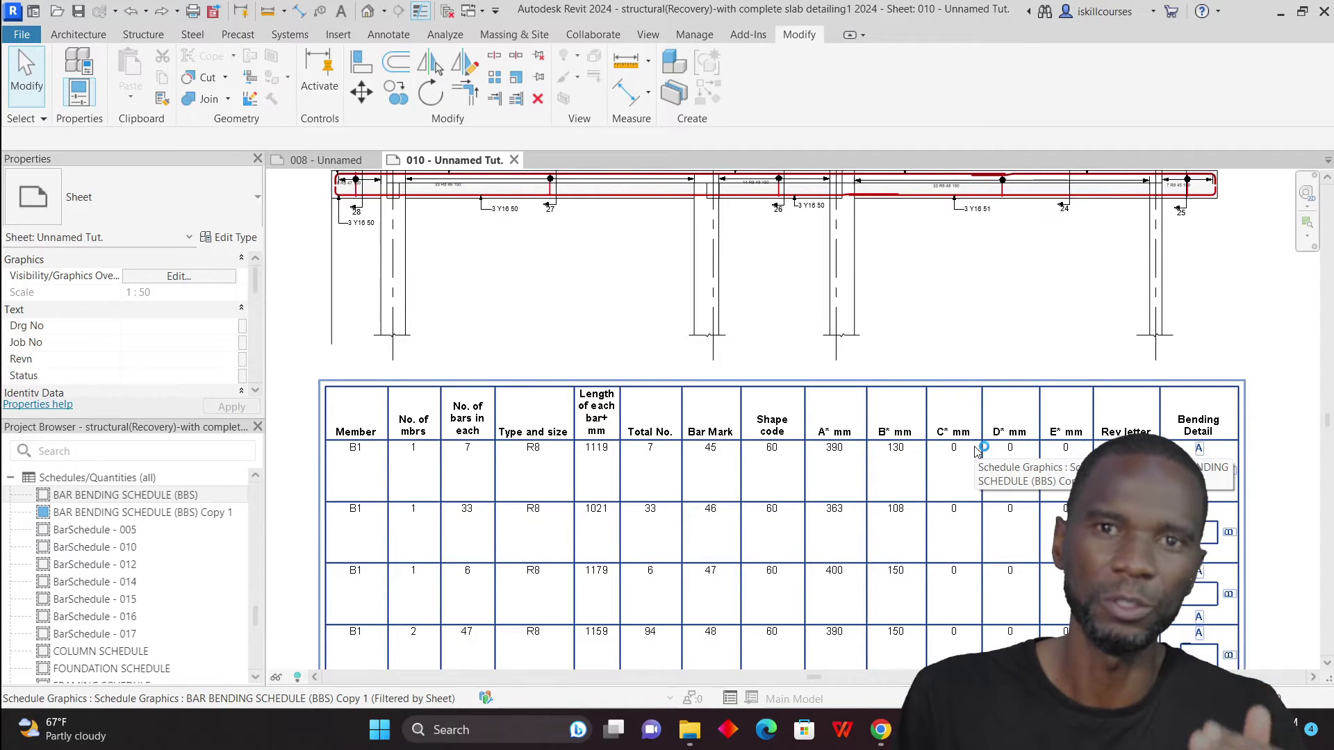
pyautogui.scroll(-3, 975, 451)
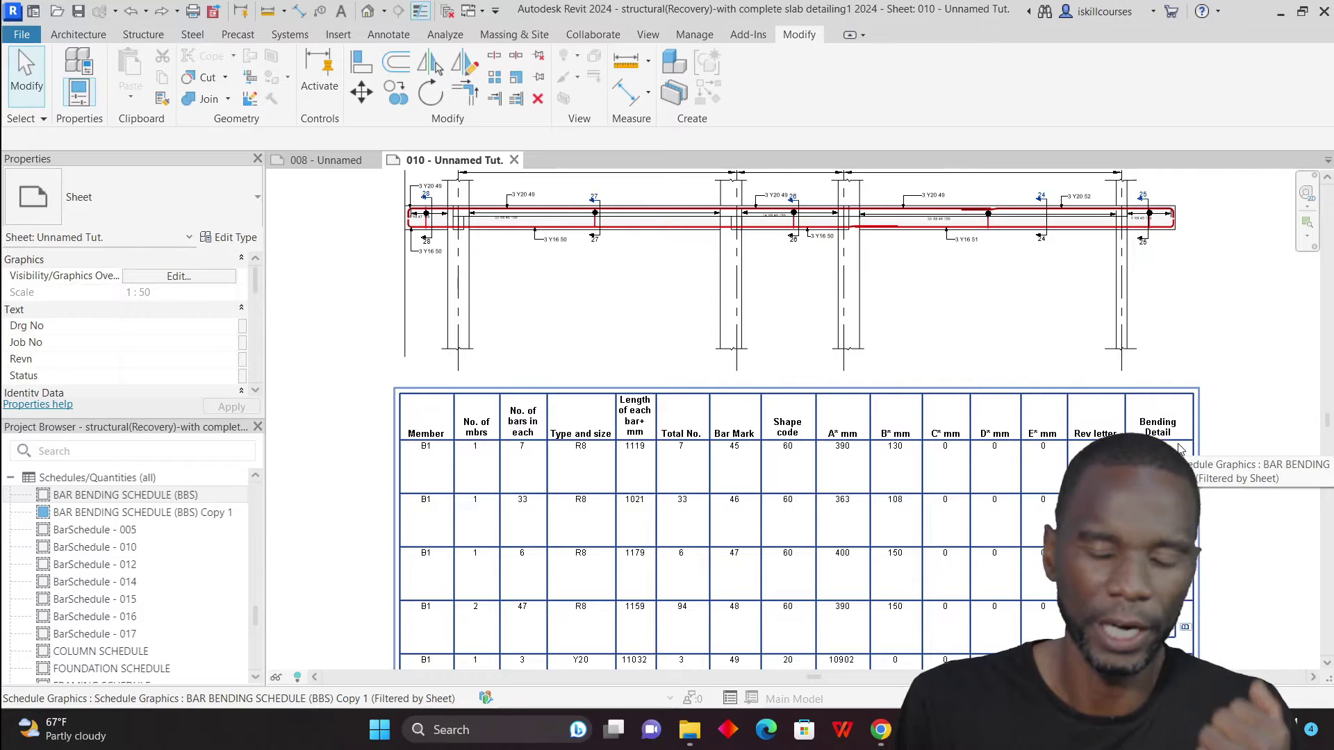
pyautogui.scroll(-2, 755, 432)
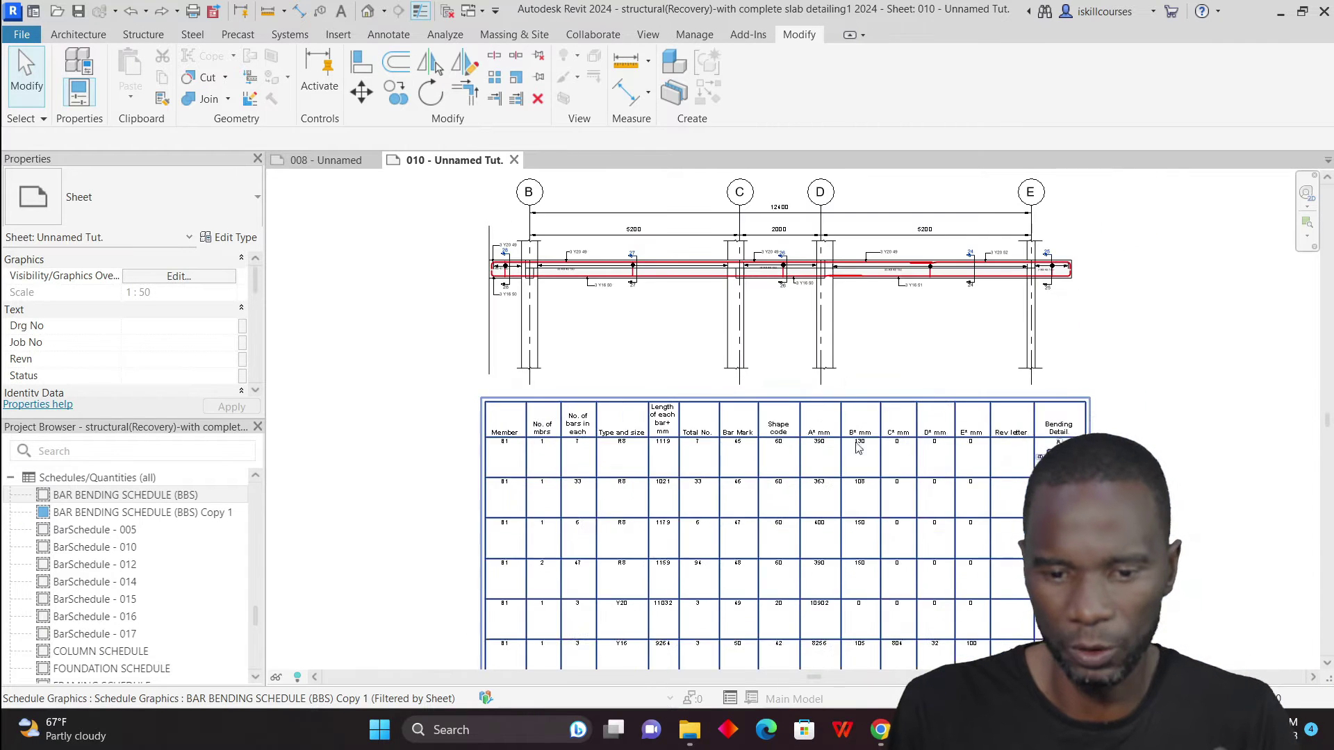
pyautogui.scroll(1, 969, 372)
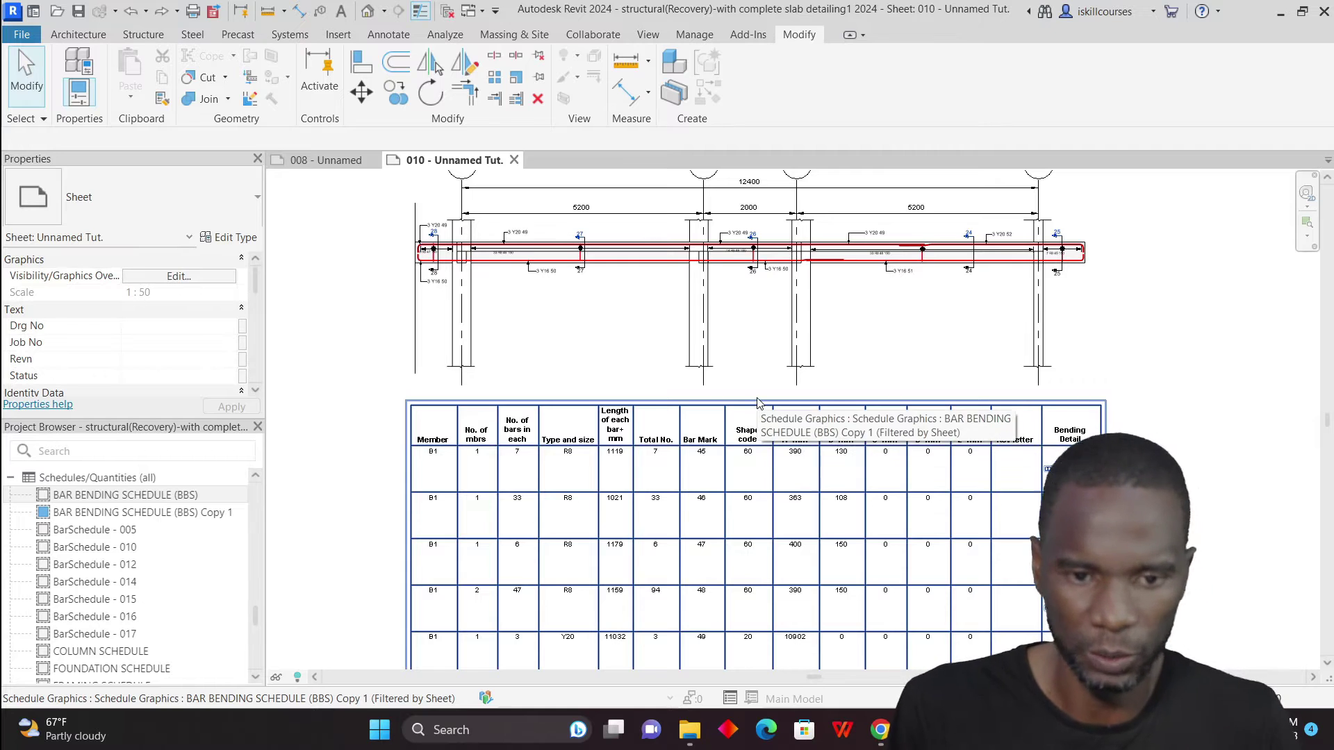
pyautogui.click(646, 37)
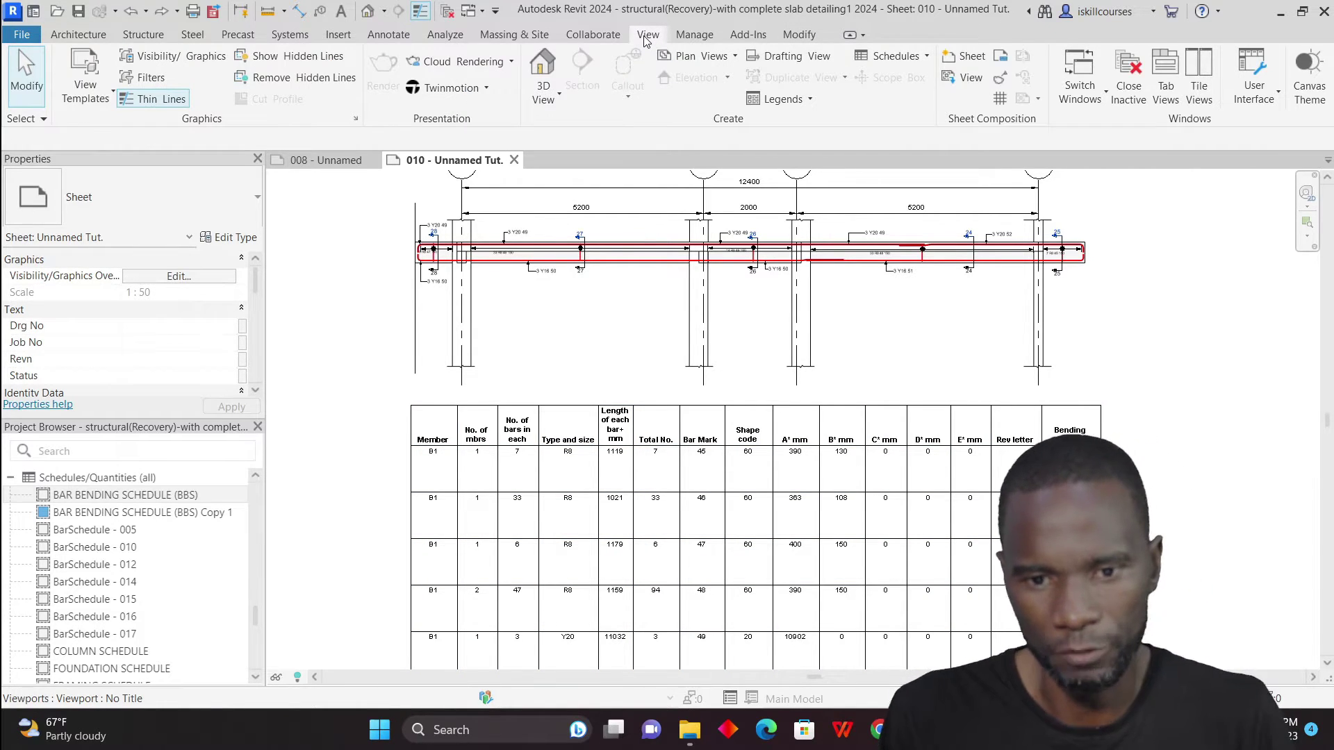
pyautogui.click(926, 57)
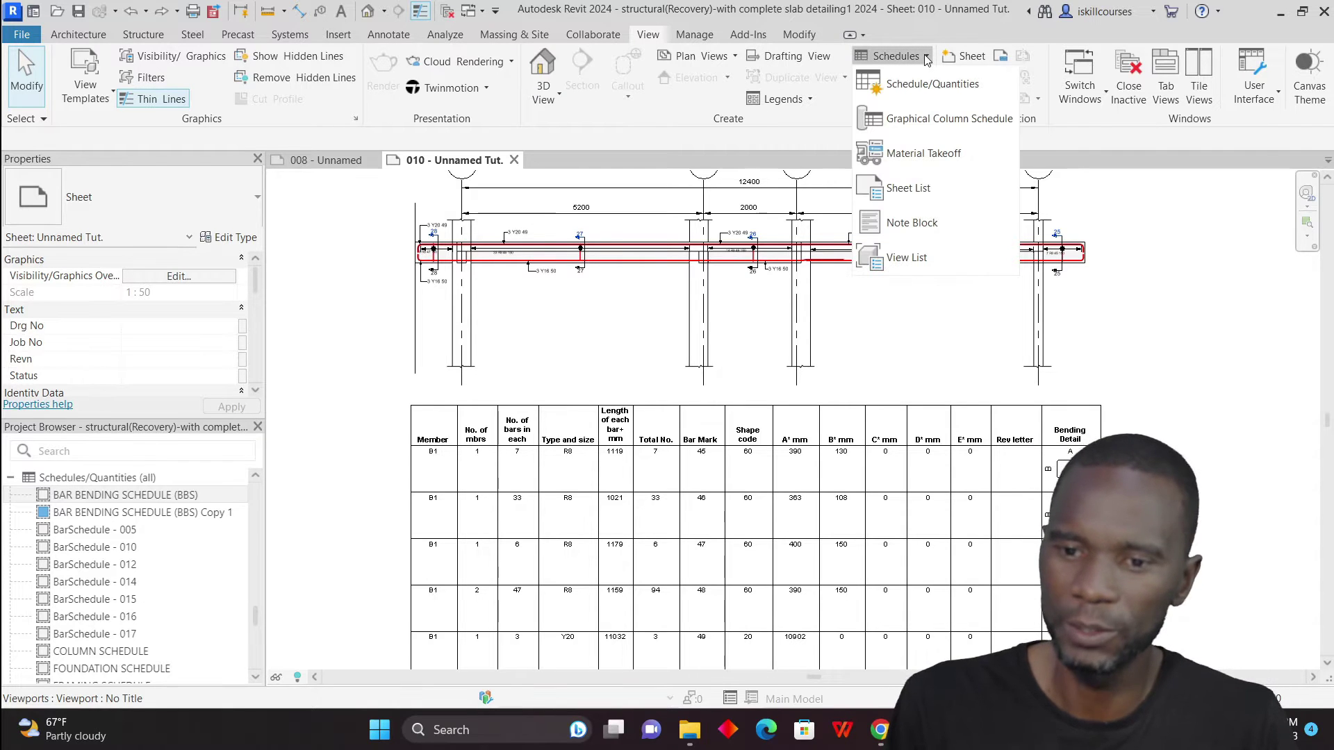
pyautogui.click(905, 85)
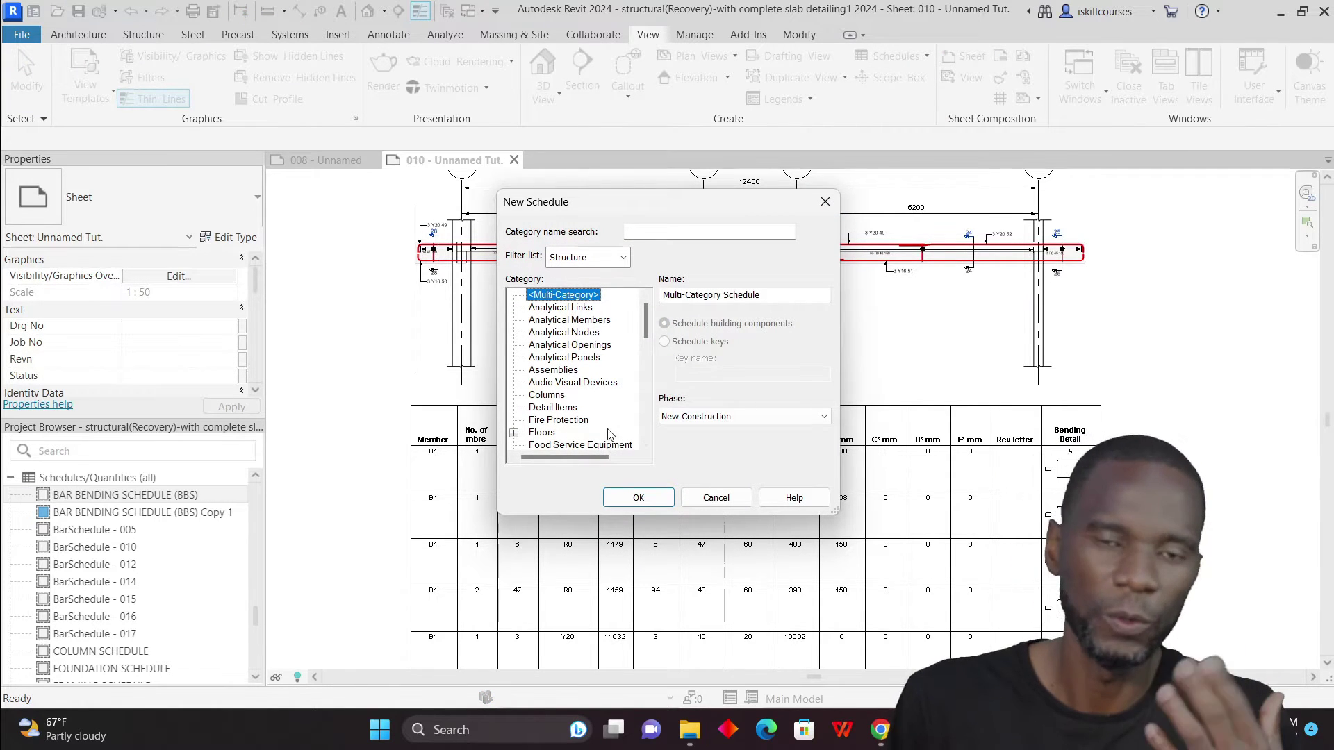
pyautogui.click(569, 344)
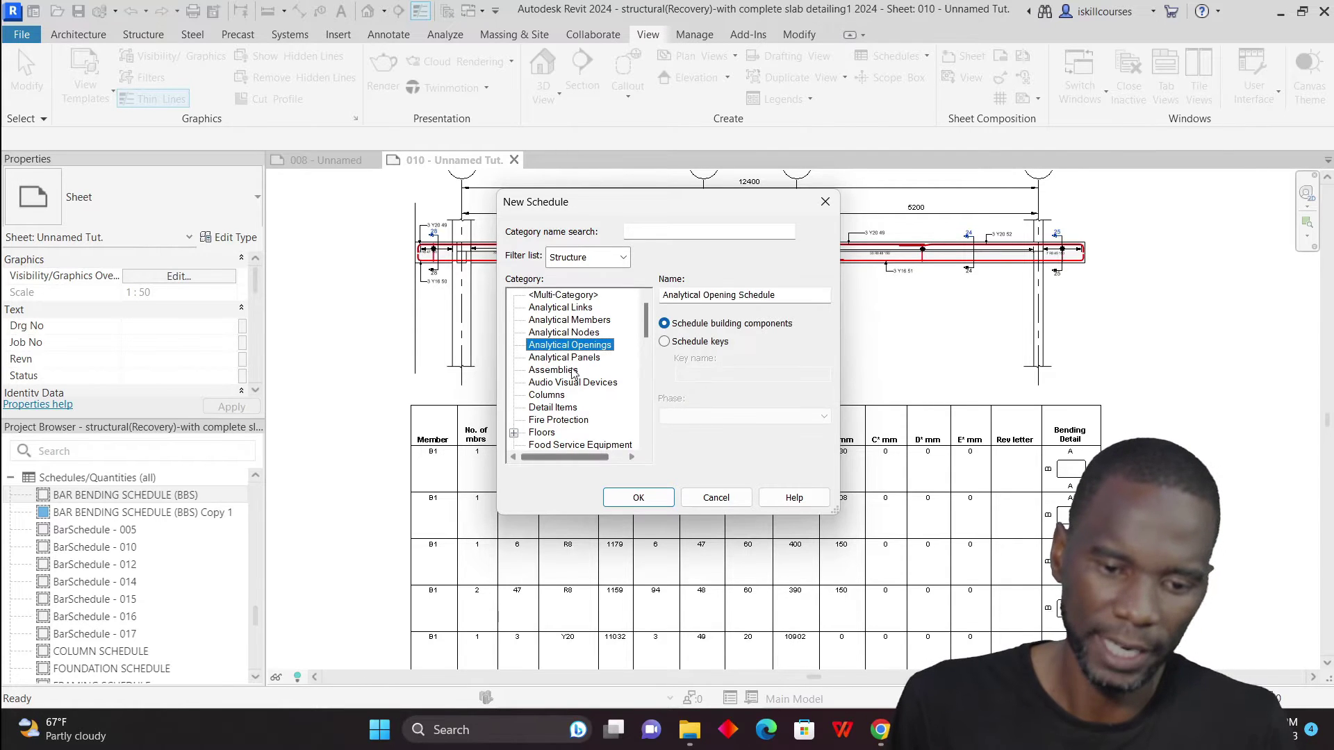
pyautogui.scroll(-2, 571, 371)
pyautogui.scroll(-3, 571, 370)
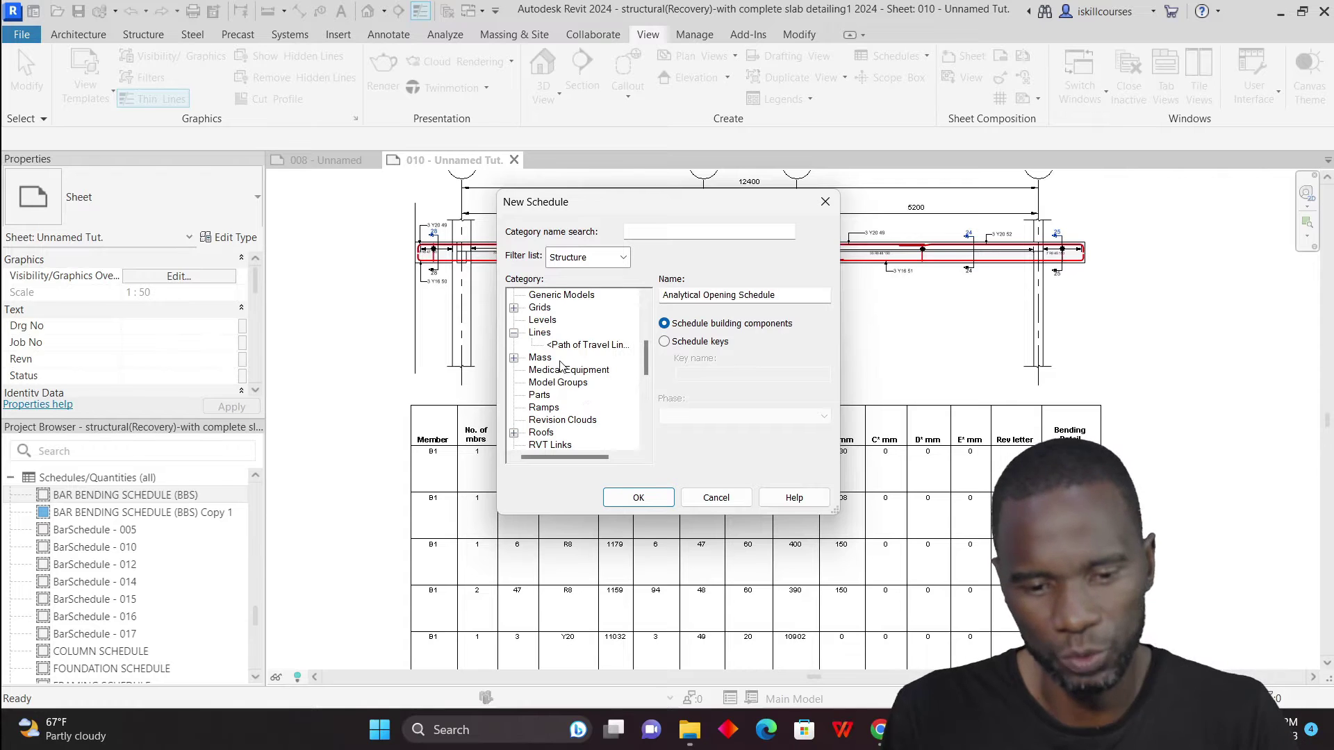
pyautogui.click(558, 382)
pyautogui.press('s')
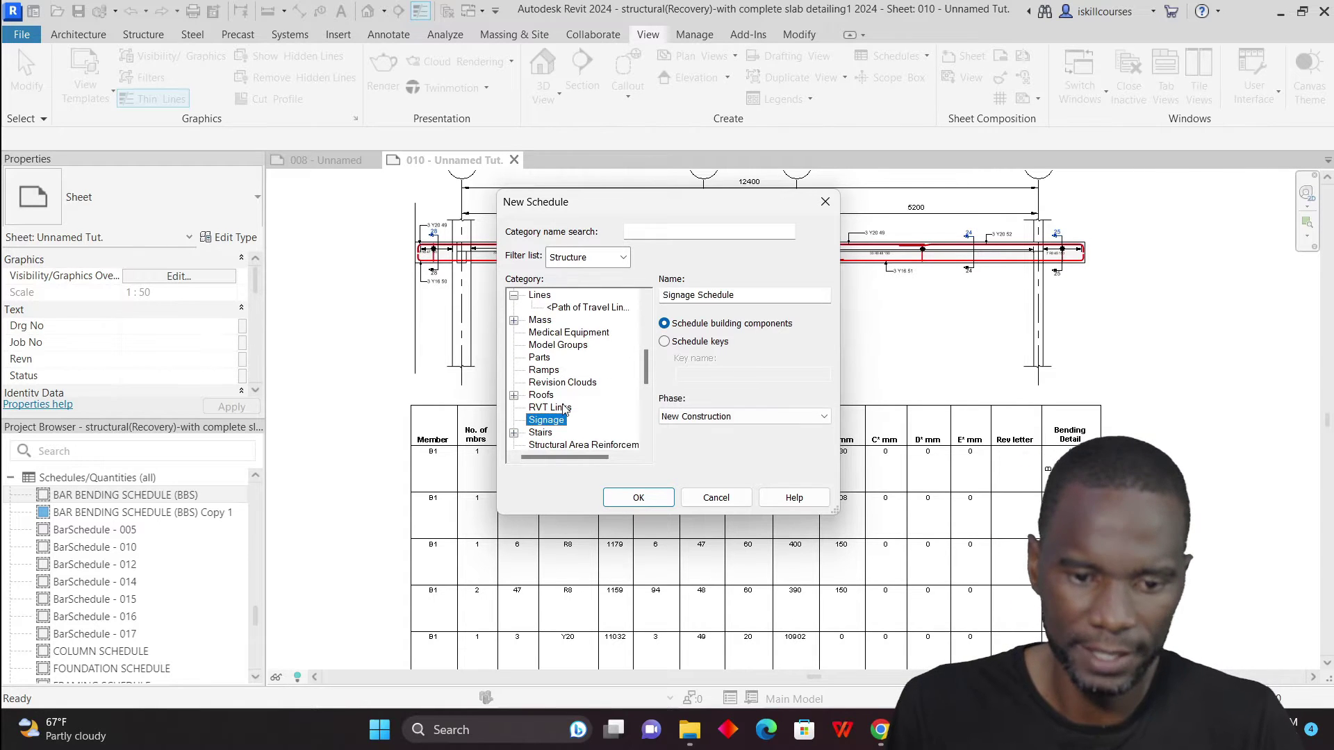
pyautogui.scroll(-1, 564, 410)
pyautogui.scroll(-1, 586, 445)
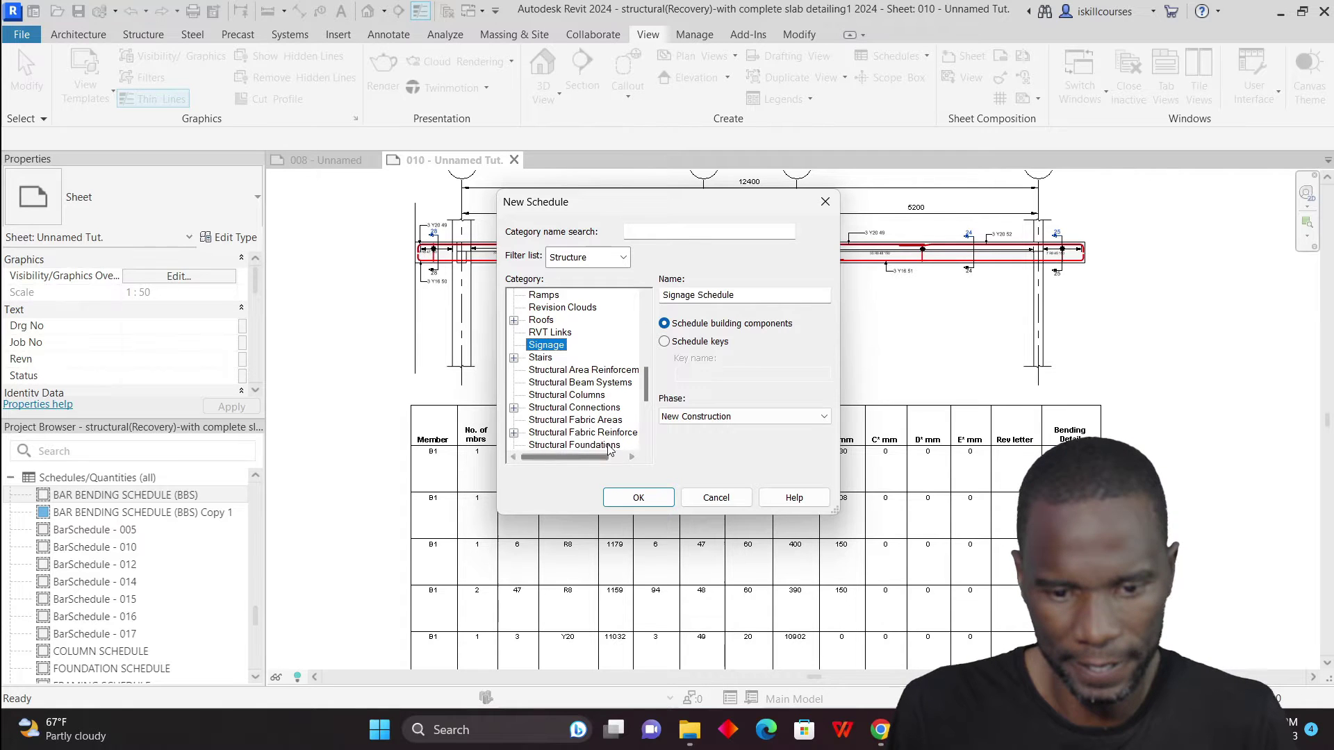
pyautogui.scroll(-2, 584, 425)
pyautogui.scroll(-1, 584, 425)
pyautogui.click(585, 432)
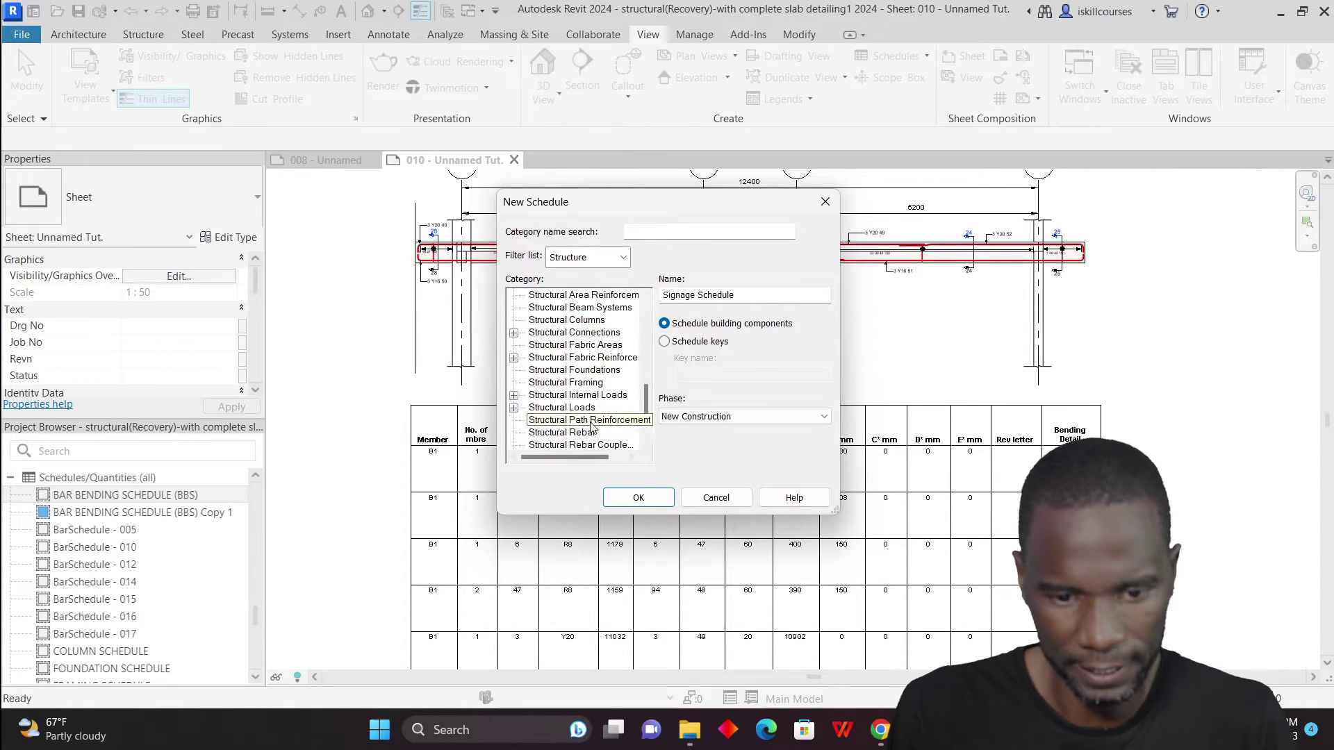
pyautogui.scroll(-1, 599, 439)
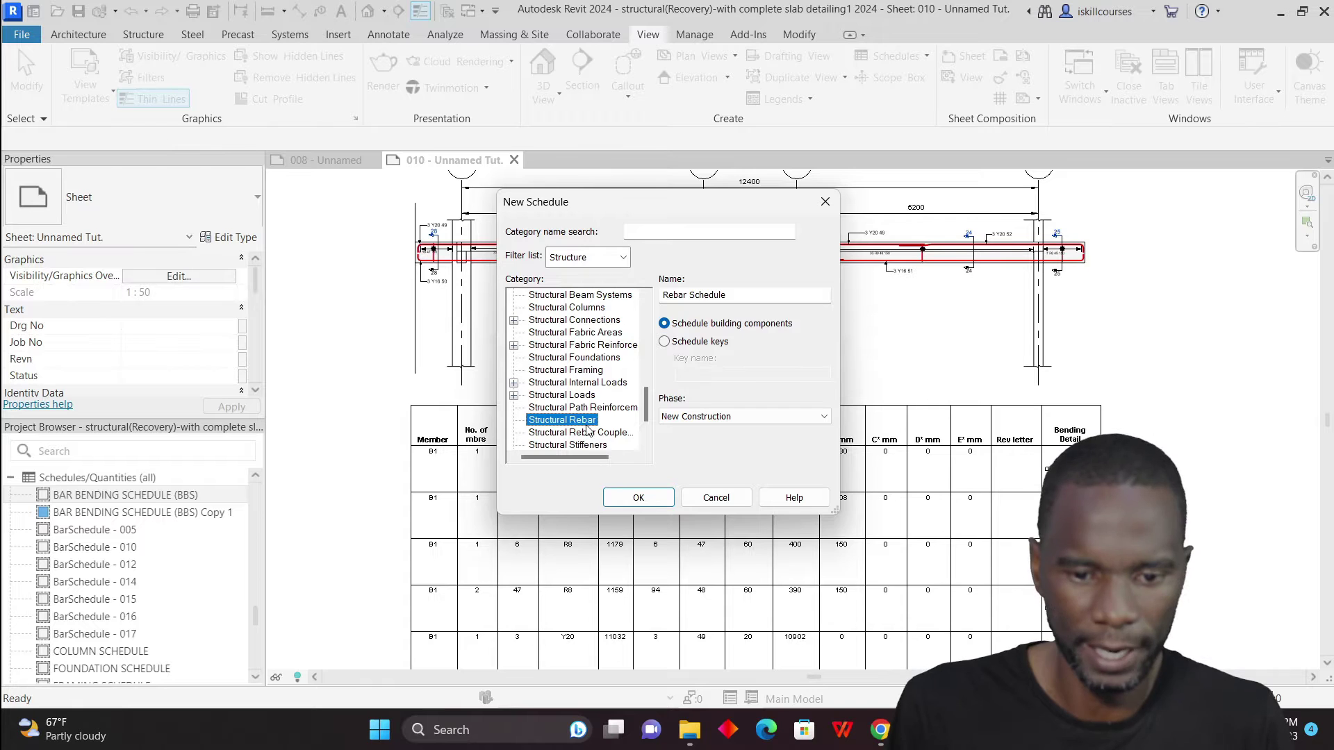
pyautogui.click(638, 497)
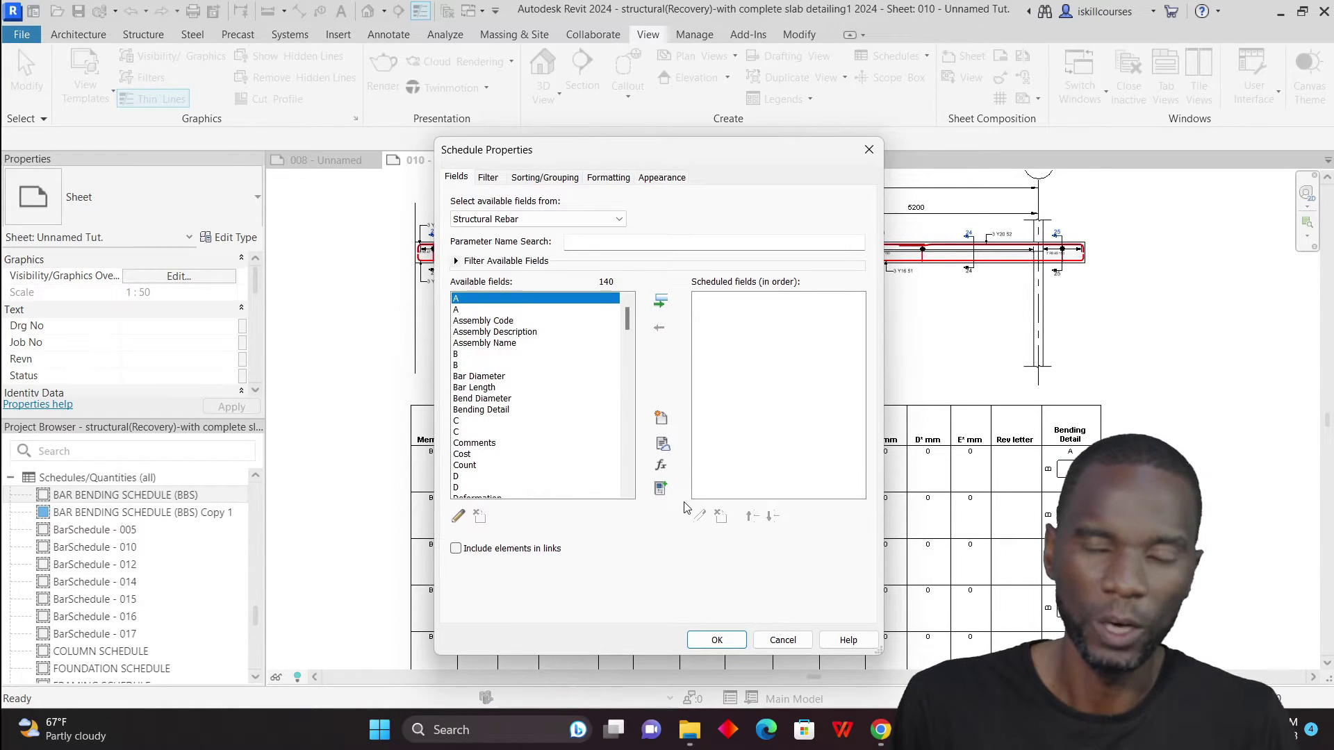
pyautogui.click(619, 220)
pyautogui.click(619, 220)
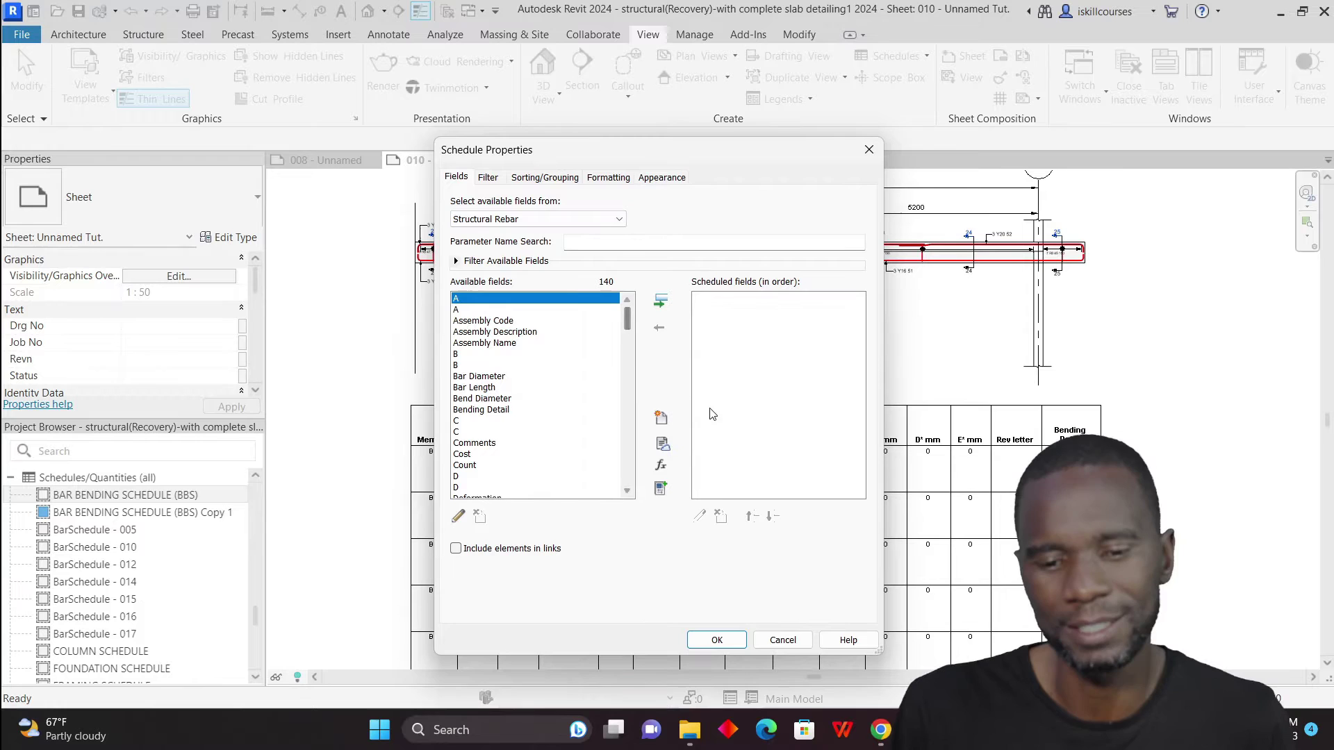
pyautogui.click(868, 150)
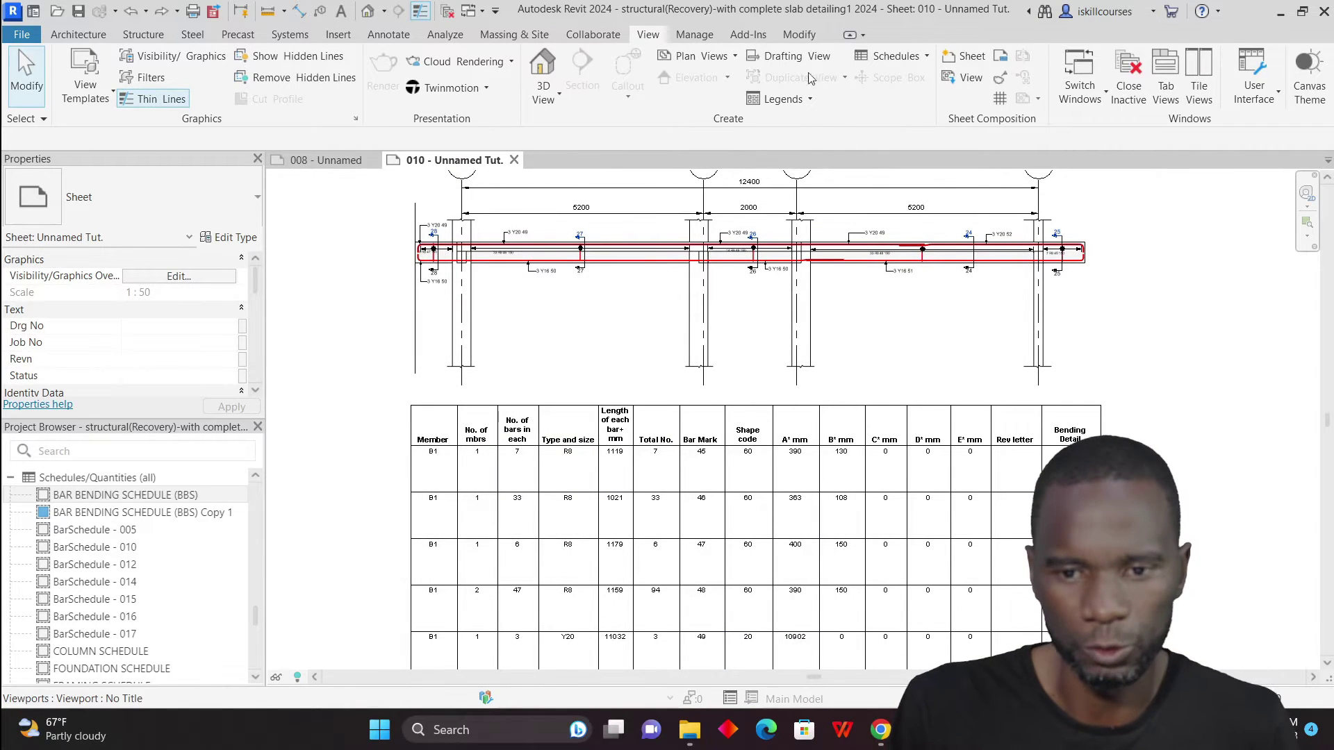
# Create a new building-component schedule for the Structural Rebar category, named Rebar Schedule, in the New Construction phase
pyautogui.click(928, 54)
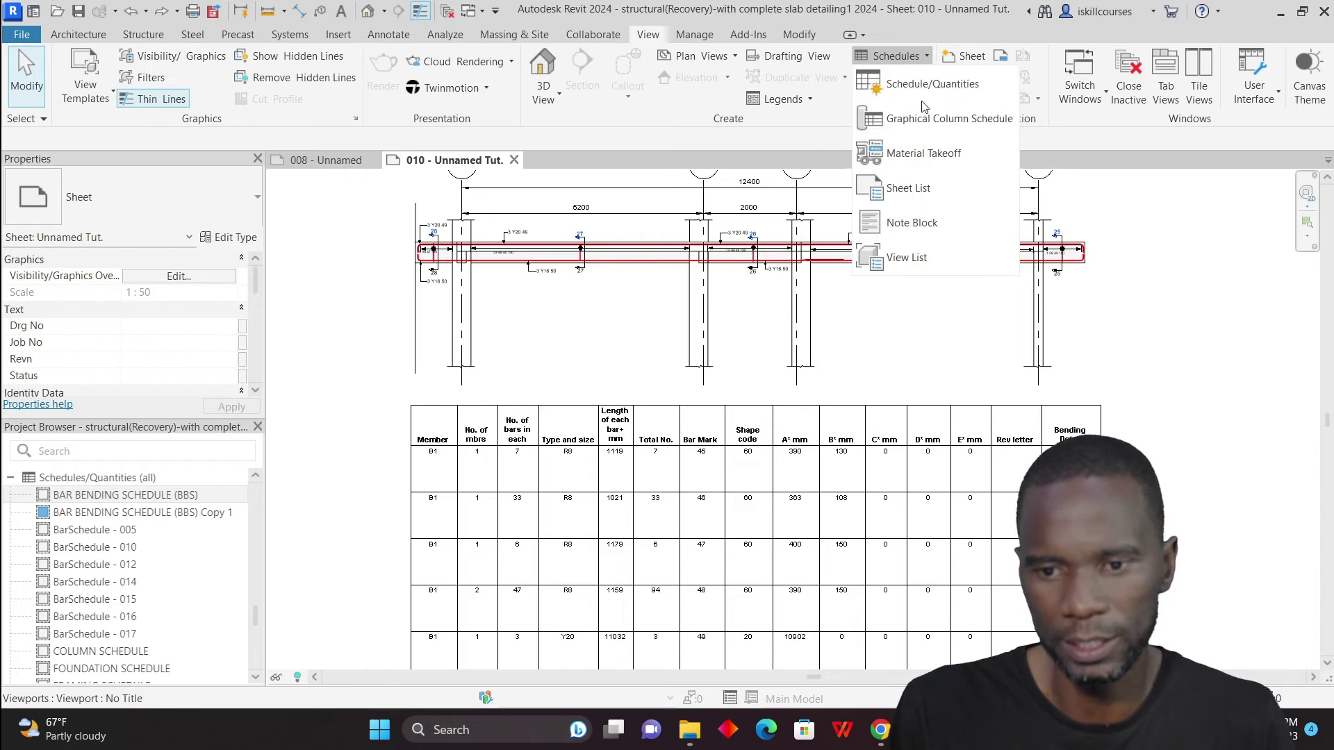
pyautogui.click(916, 82)
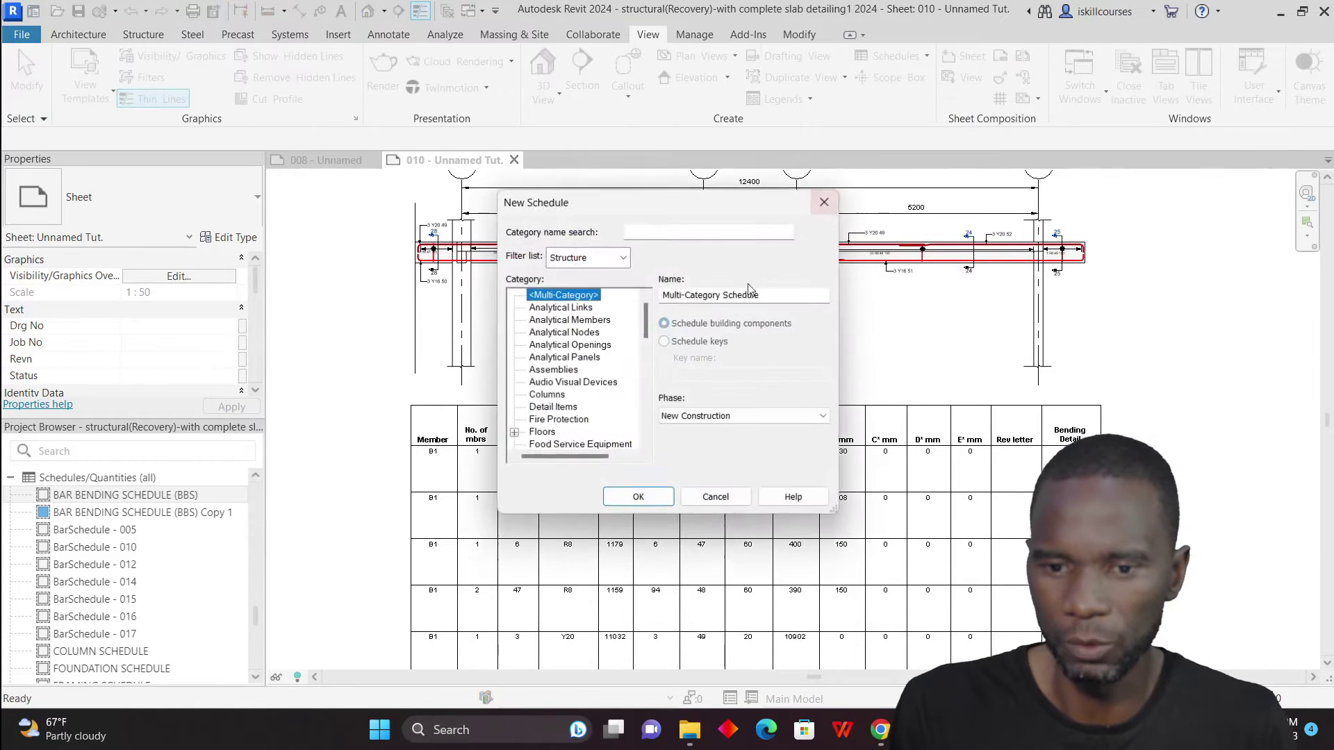
pyautogui.click(578, 346)
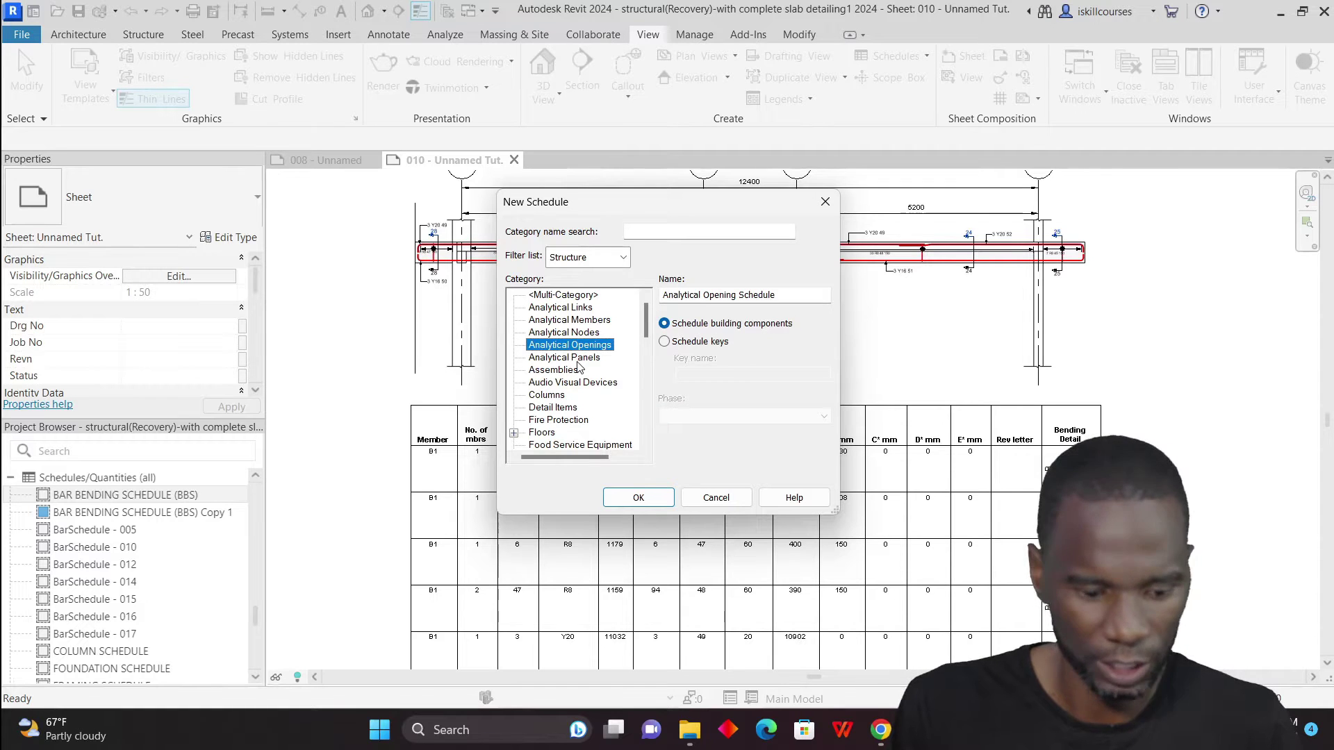
pyautogui.press('s')
pyautogui.scroll(-2, 570, 400)
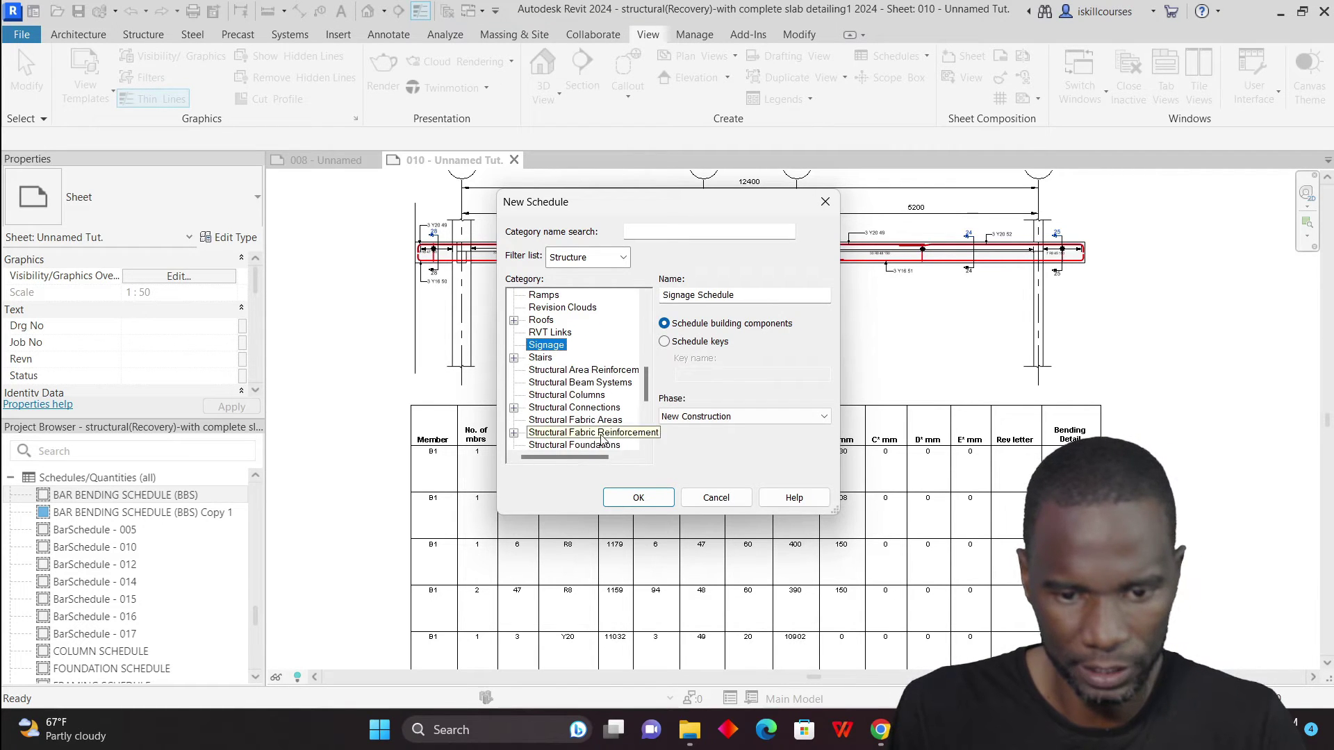
pyautogui.scroll(-1, 601, 438)
pyautogui.scroll(-1, 598, 442)
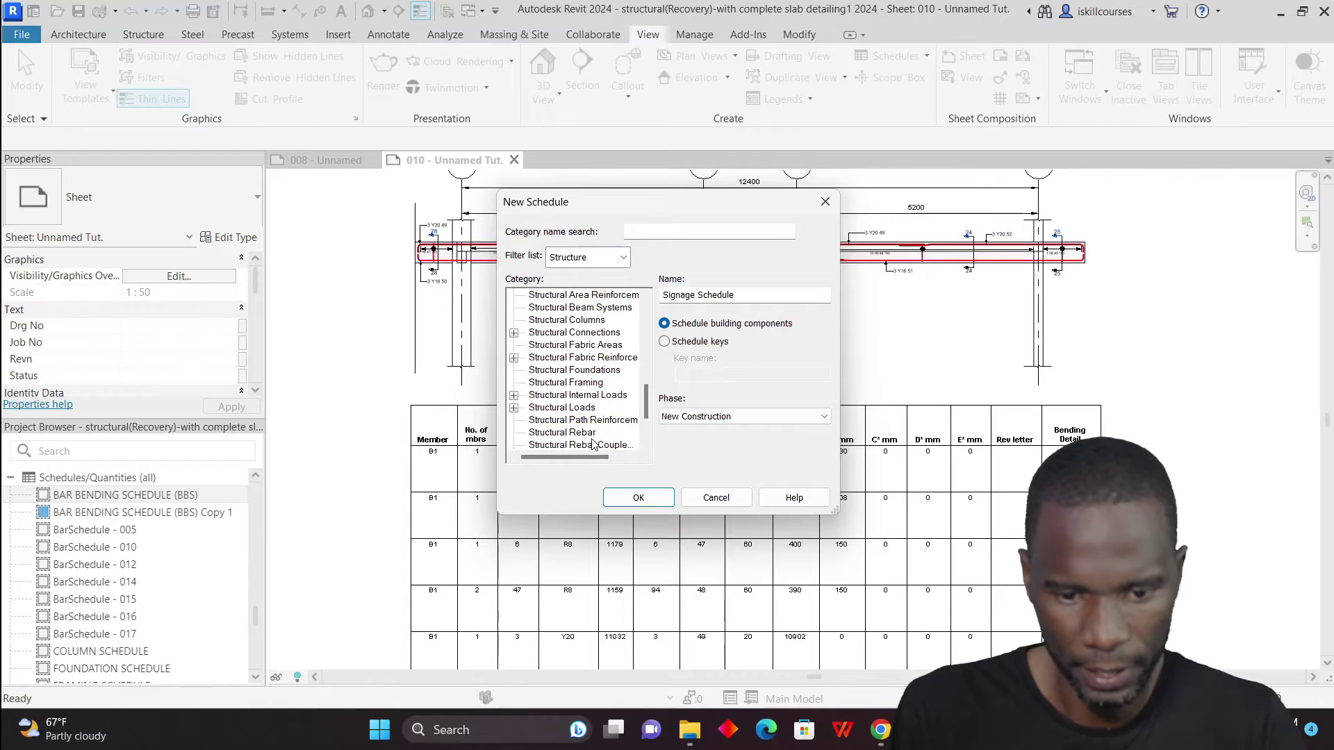
pyautogui.click(591, 434)
pyautogui.moveTo(747, 295); pyautogui.dragTo(643, 295)
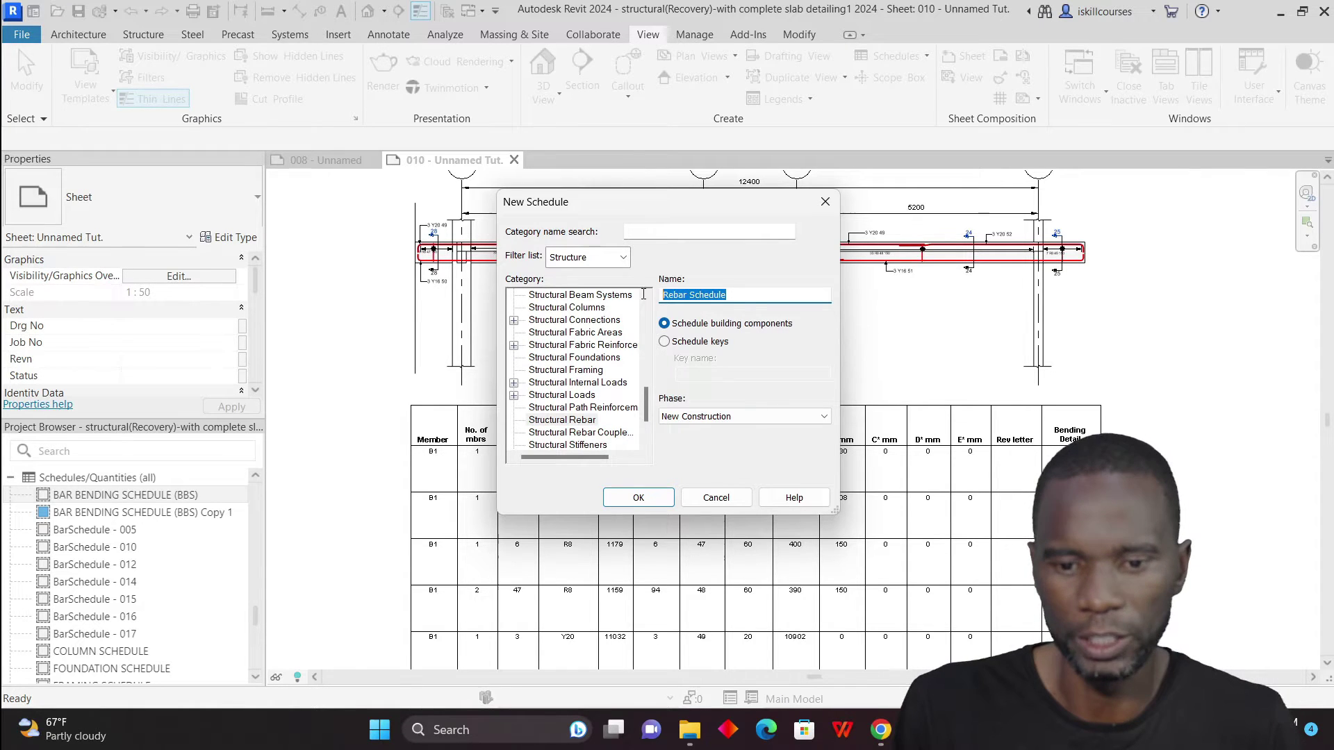
pyautogui.moveTo(749, 298); pyautogui.dragTo(667, 300)
pyautogui.moveTo(751, 294); pyautogui.dragTo(647, 294)
pyautogui.moveTo(743, 295); pyautogui.dragTo(640, 296)
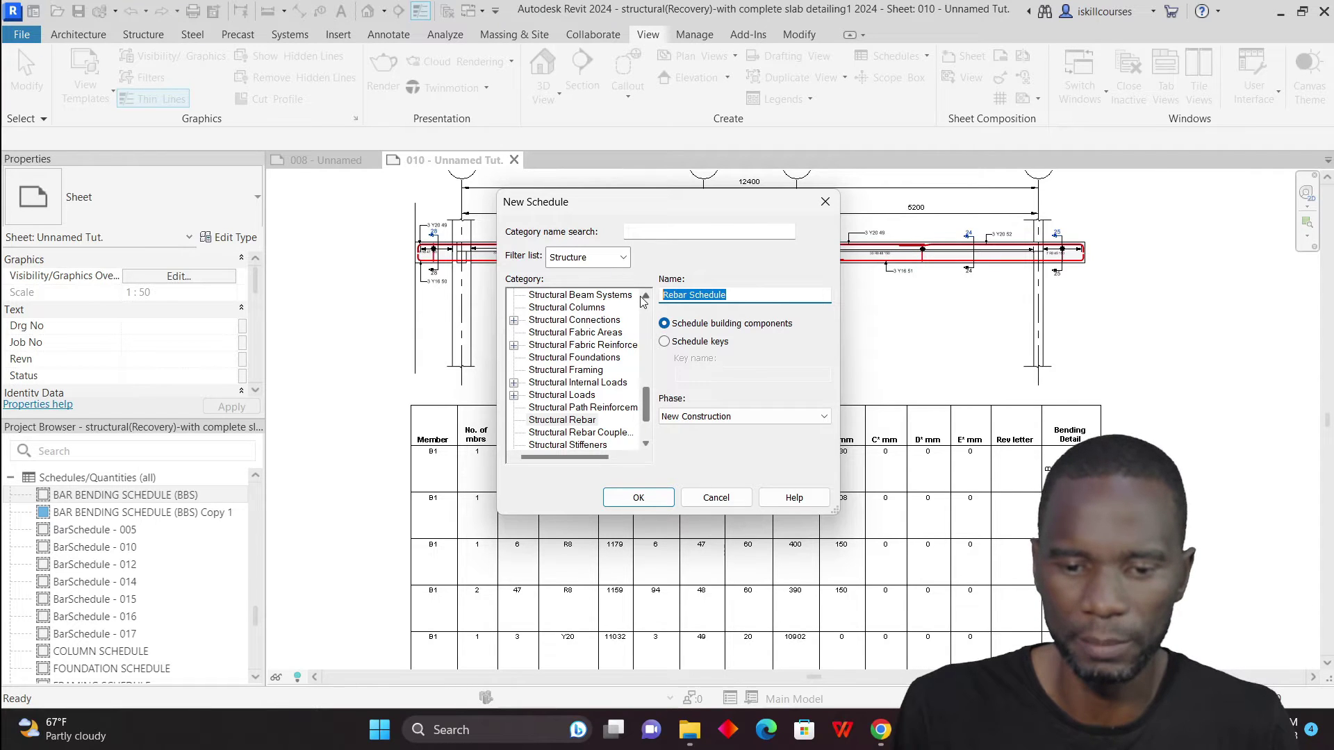
pyautogui.click(641, 502)
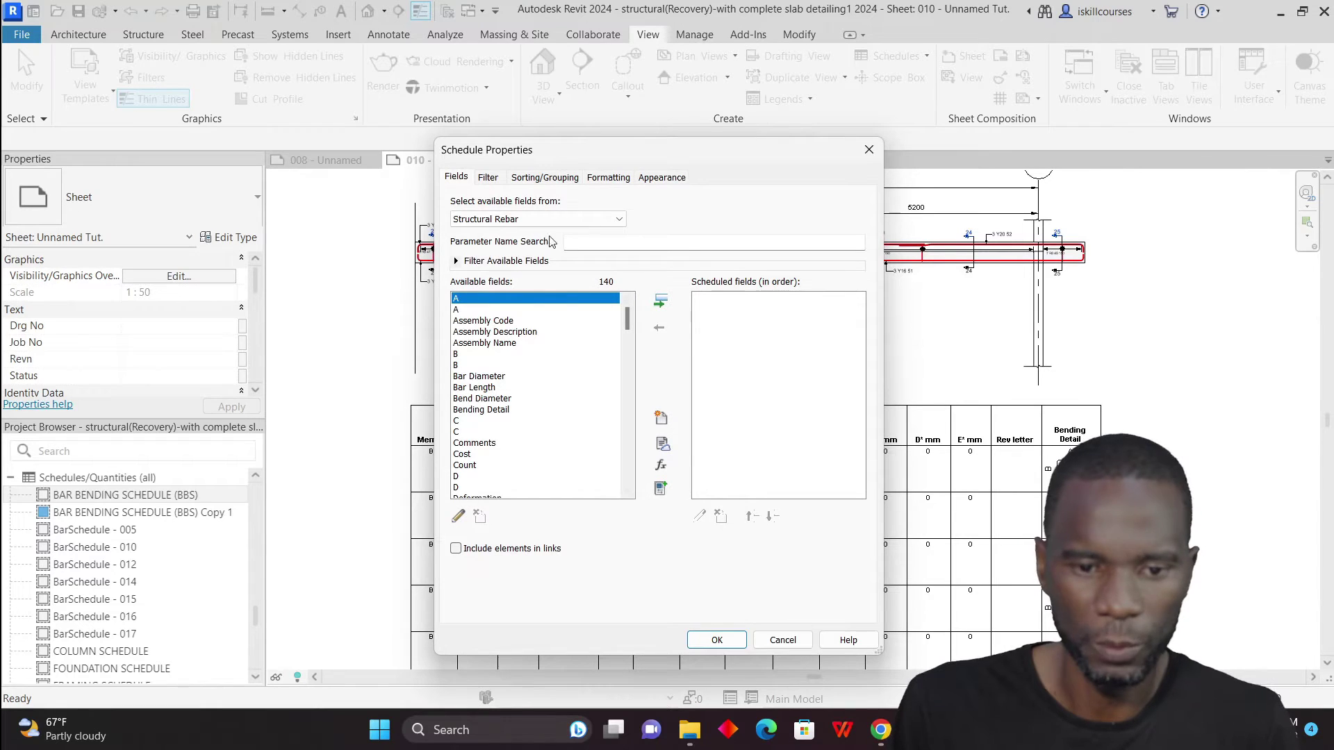
# Take the available fields from Structural Rebar and add Bar Diameter to the scheduled fields
pyautogui.click(620, 223)
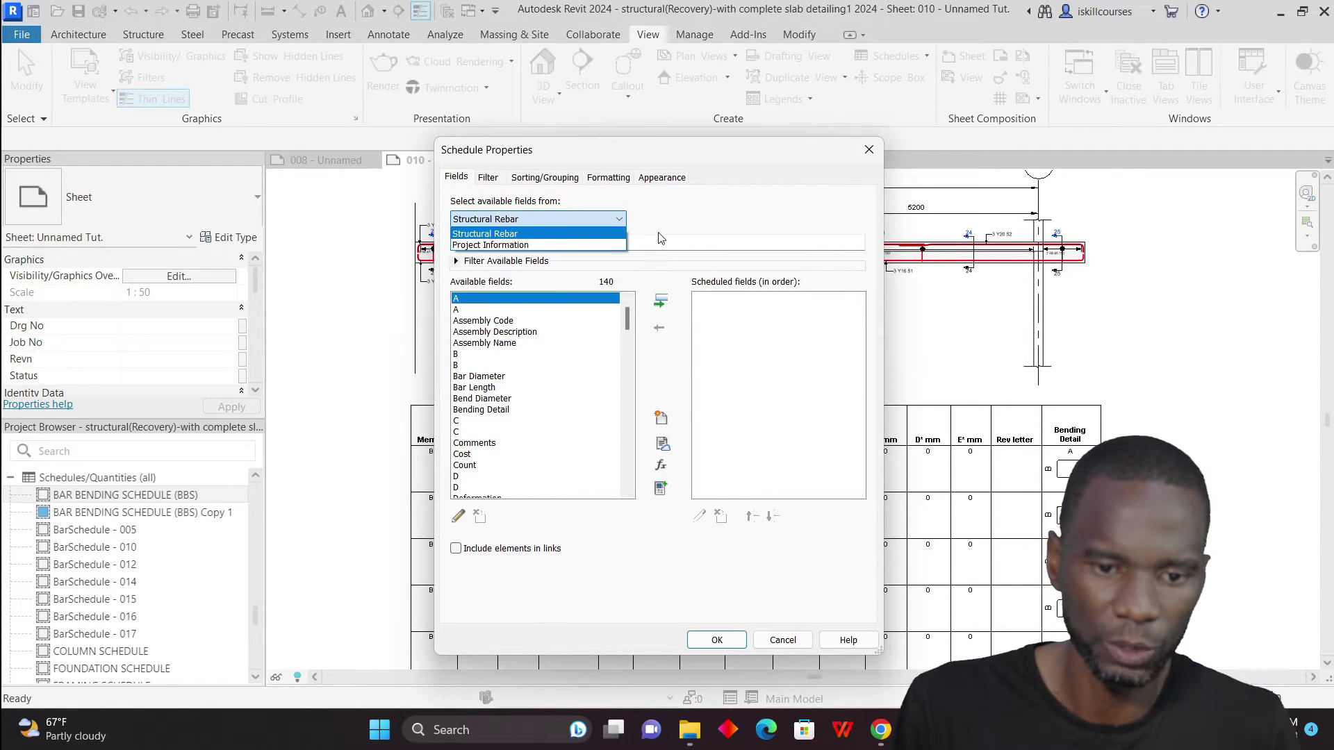
pyautogui.click(622, 233)
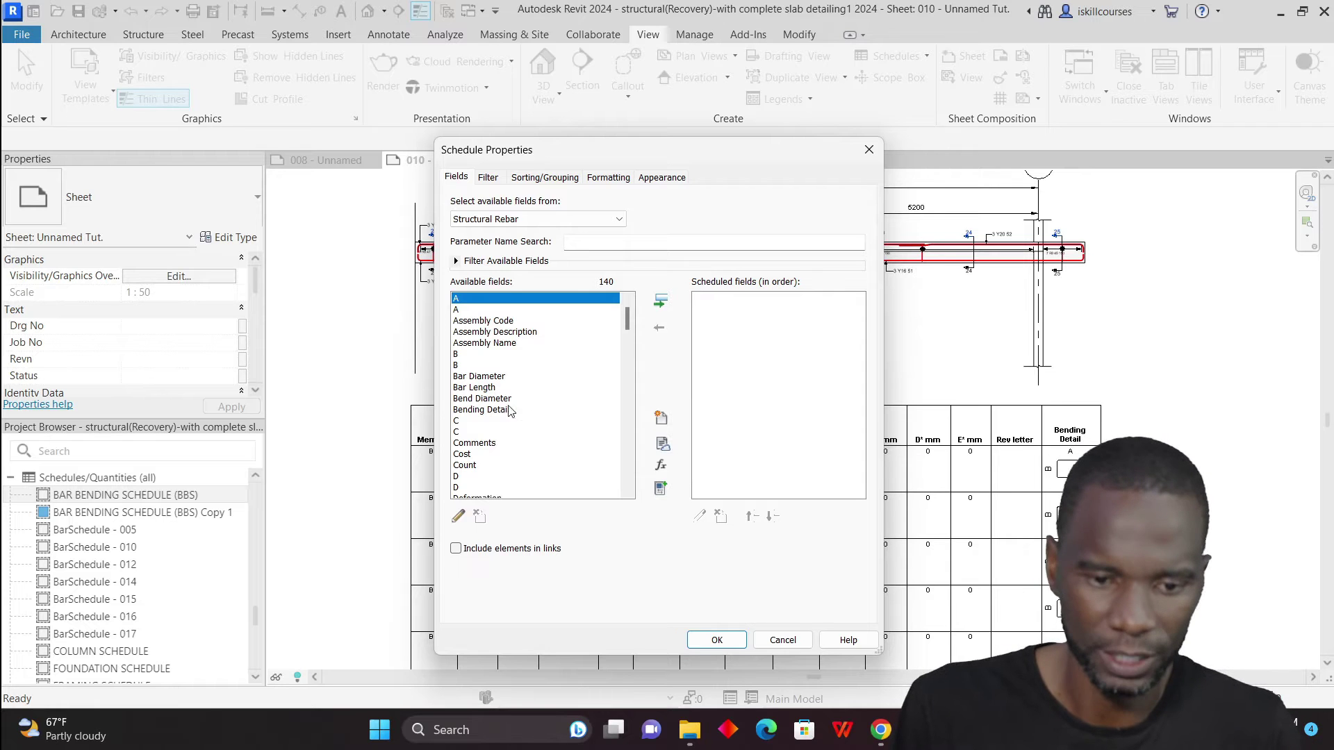
pyautogui.click(492, 377)
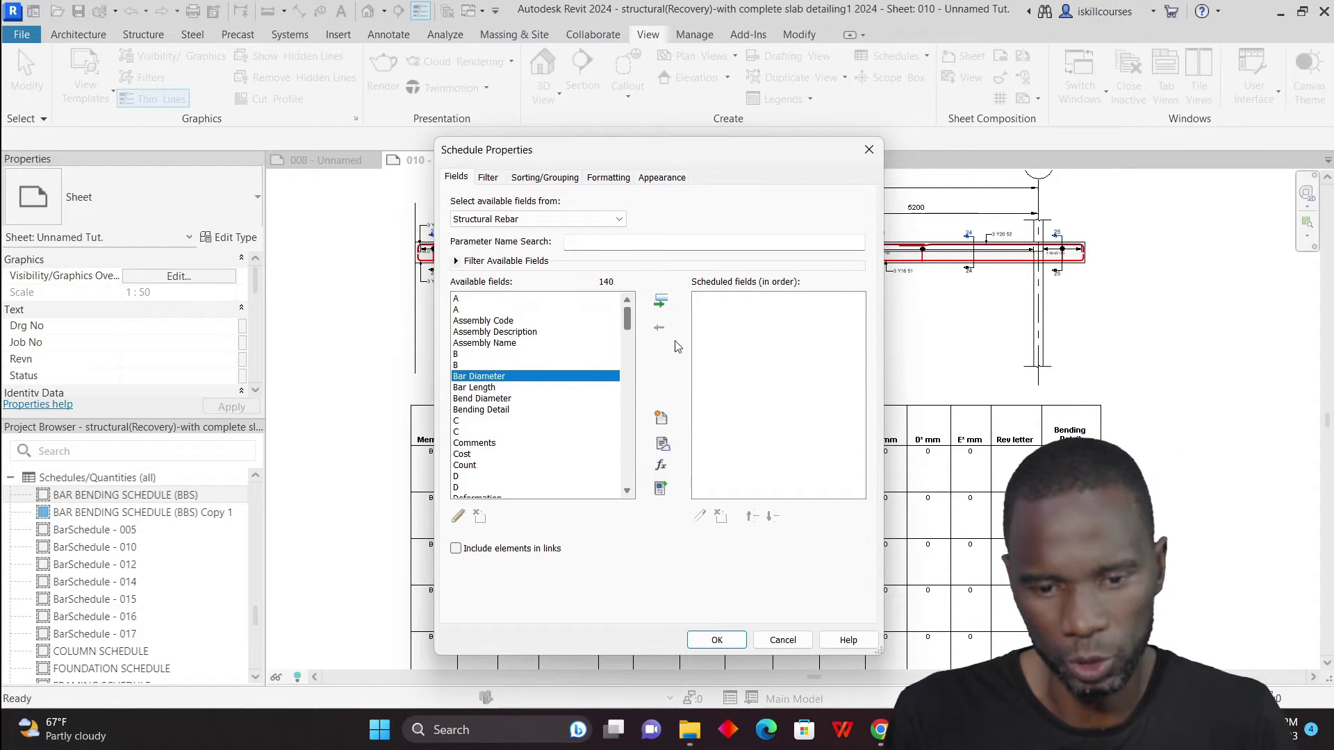
pyautogui.click(661, 301)
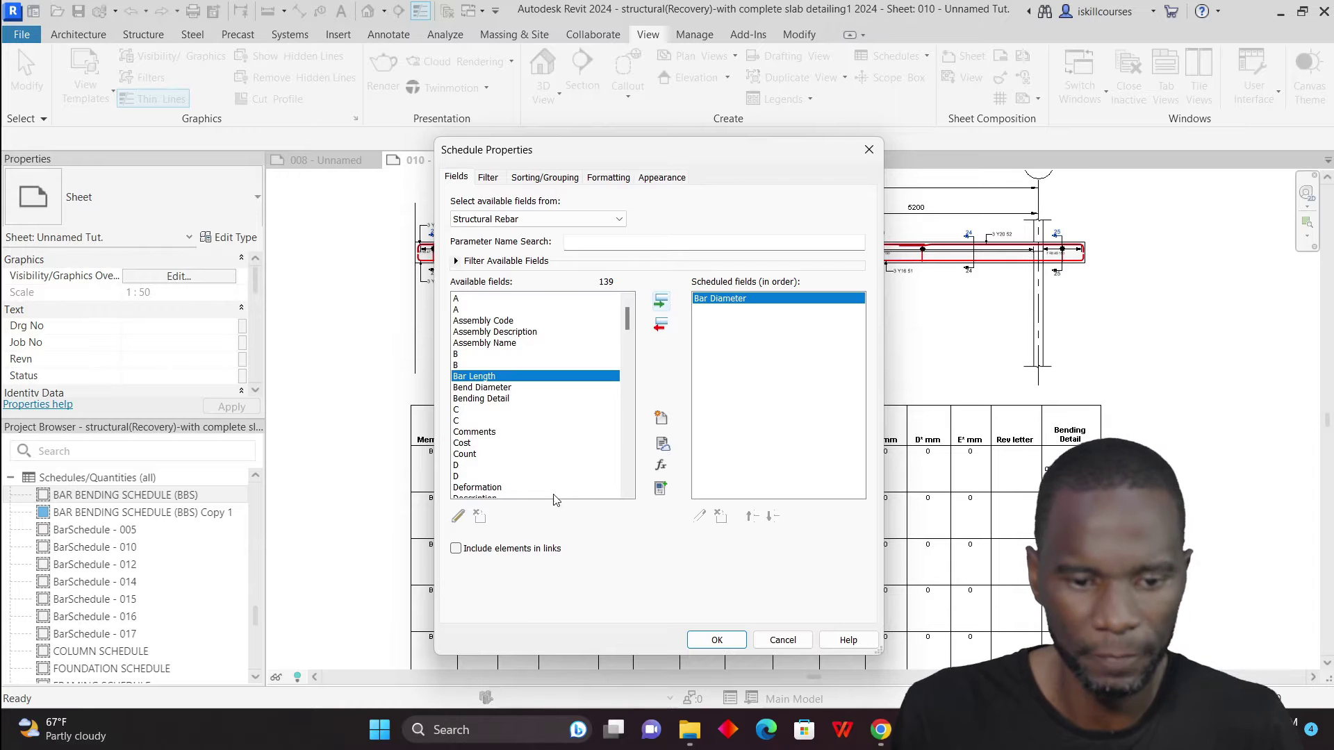
# Remove Bar Diameter from the scheduled fields and add it back
pyautogui.scroll(-3, 518, 430)
pyautogui.scroll(-5, 525, 442)
pyautogui.scroll(8, 526, 441)
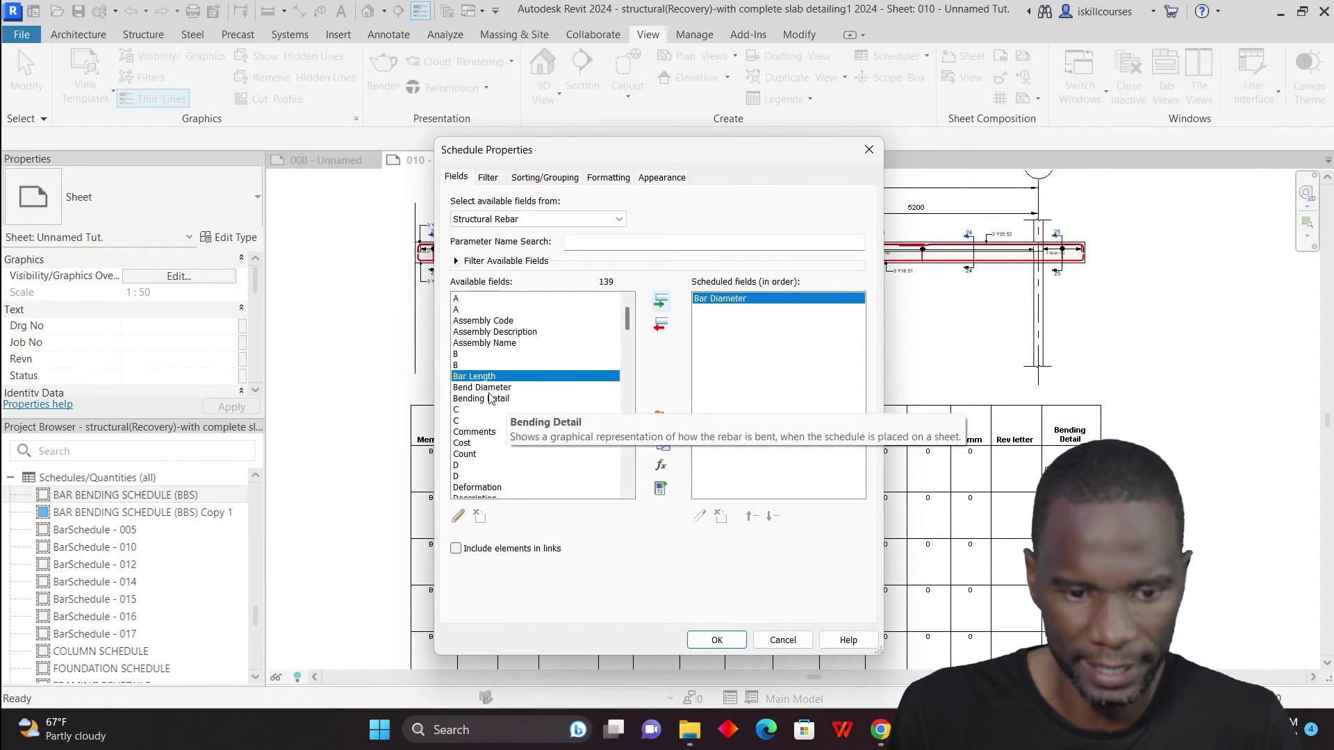
pyautogui.click(495, 400)
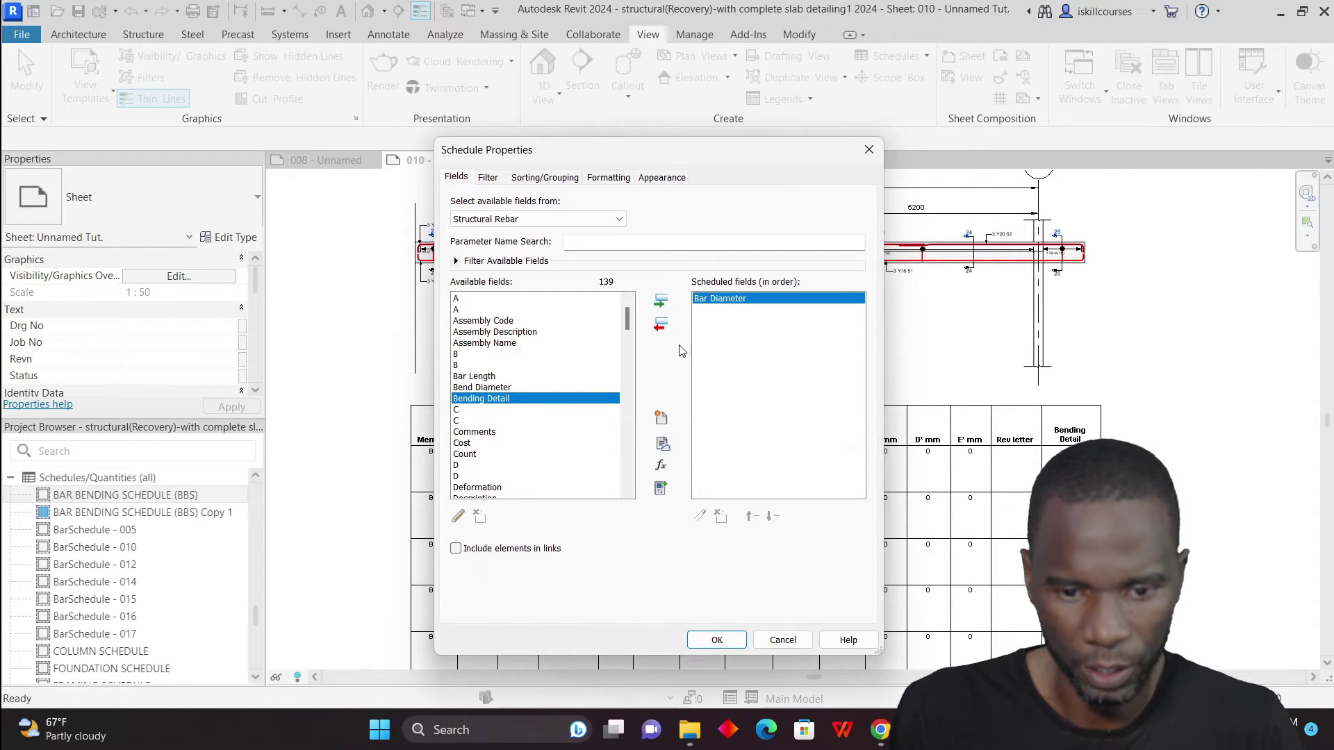
pyautogui.click(660, 325)
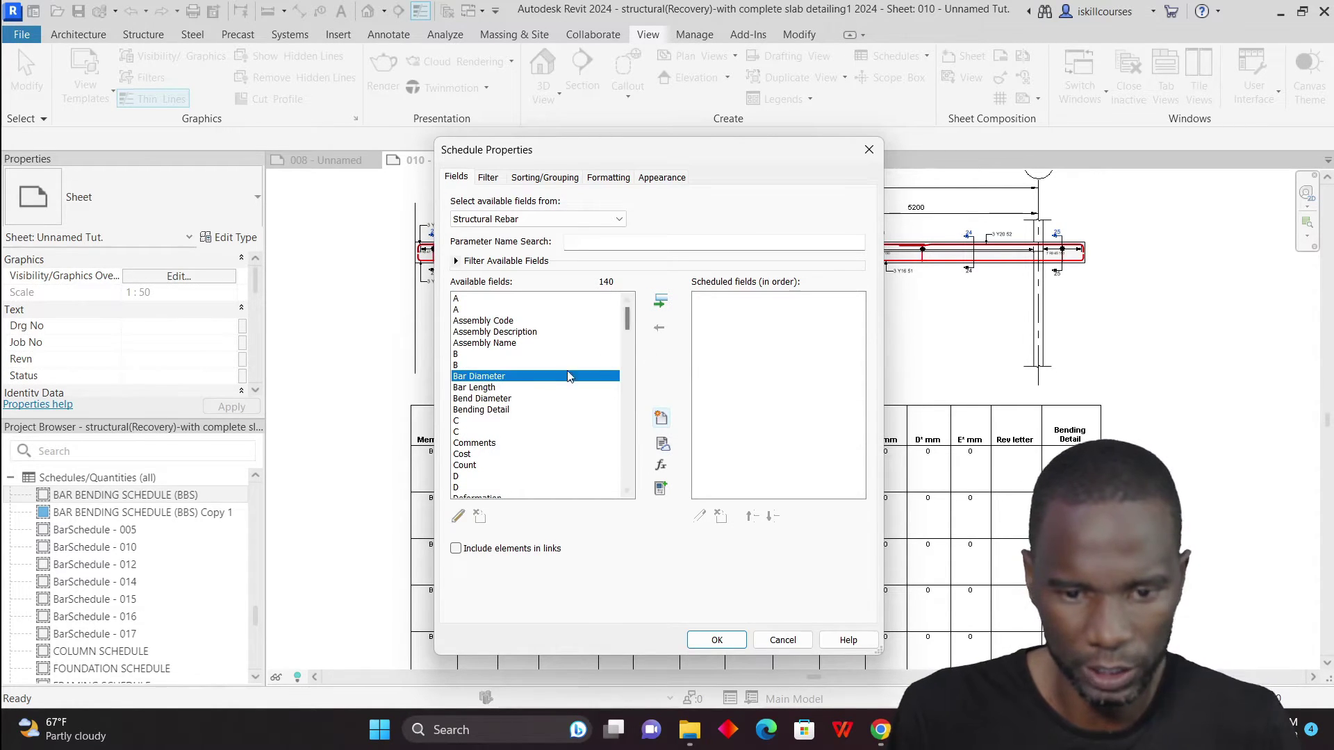
pyautogui.click(660, 301)
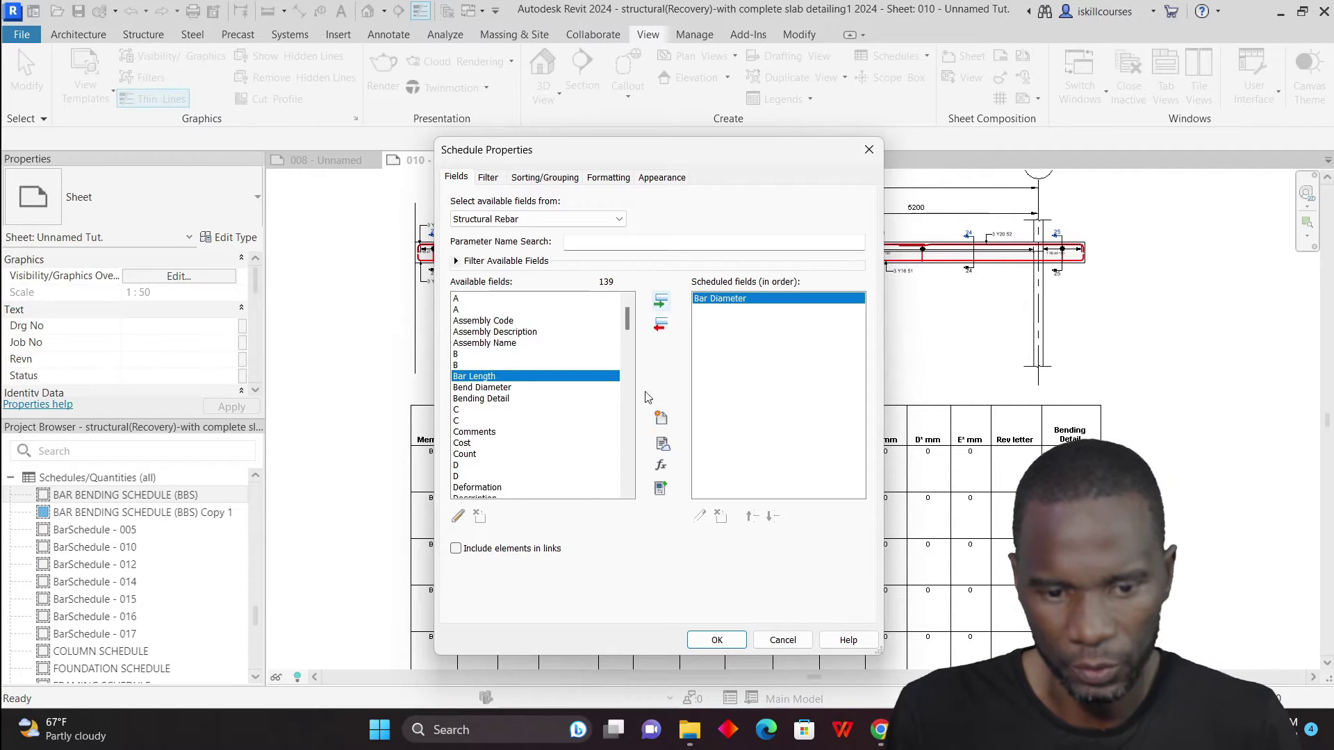
# Add the Count field to the scheduled fields below Bar Diameter
pyautogui.scroll(-2, 501, 431)
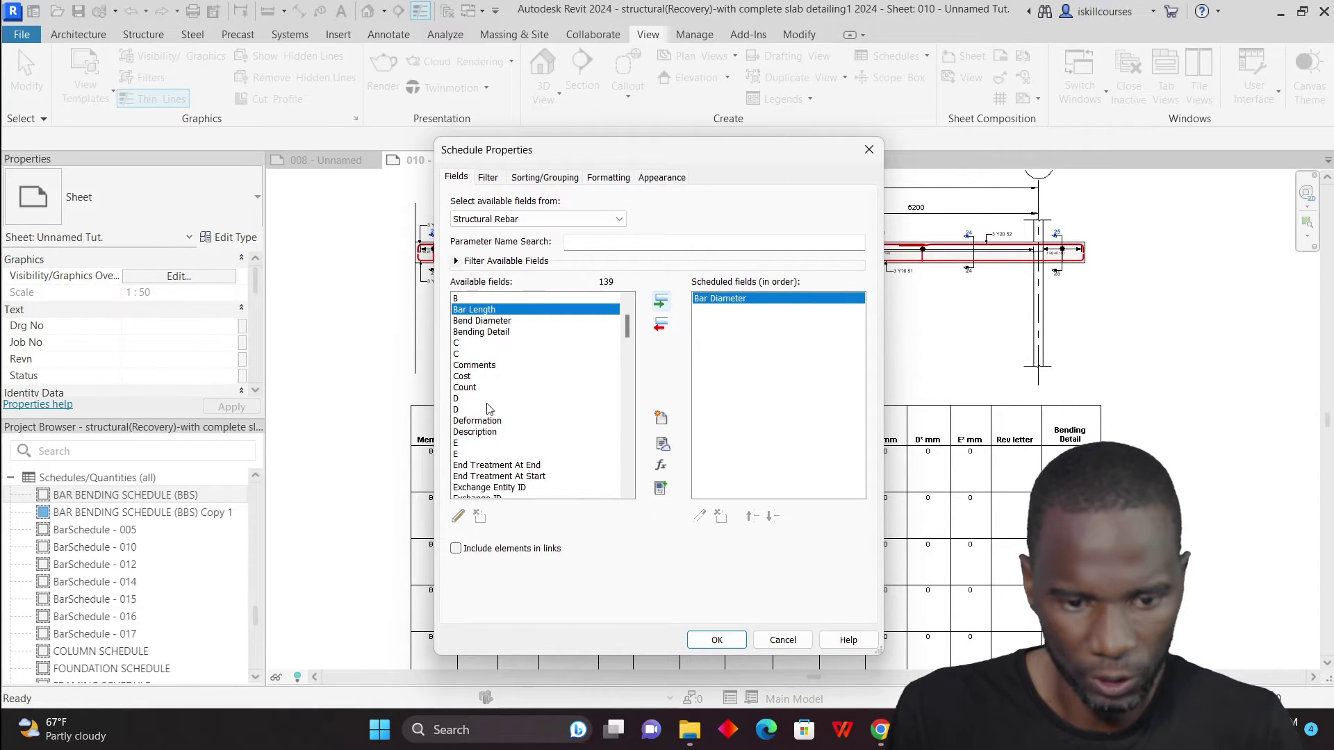
pyautogui.click(470, 388)
pyautogui.click(661, 306)
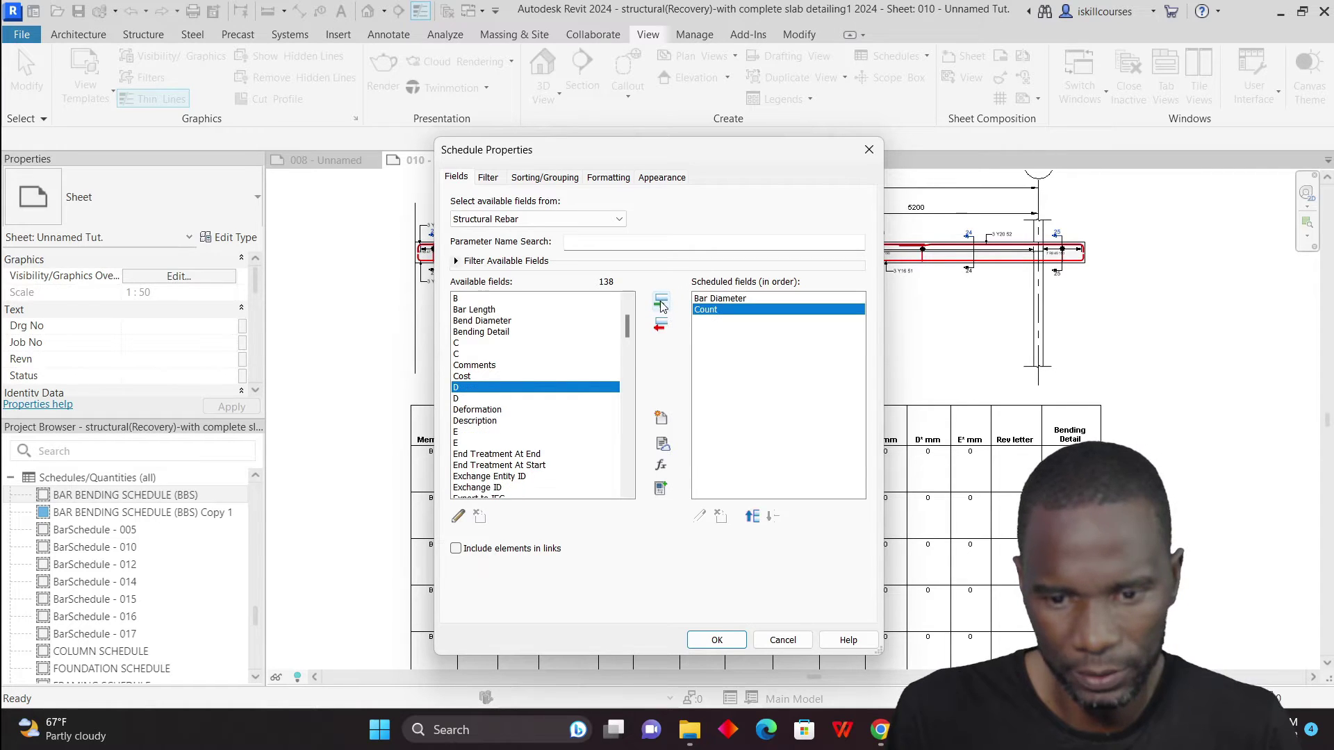
# Add the Bar Length and Bending Detail fields to the scheduled fields after Count
pyautogui.scroll(-4, 498, 455)
pyautogui.scroll(-2, 497, 455)
pyautogui.scroll(5, 504, 445)
pyautogui.click(486, 403)
pyautogui.scroll(2, 508, 435)
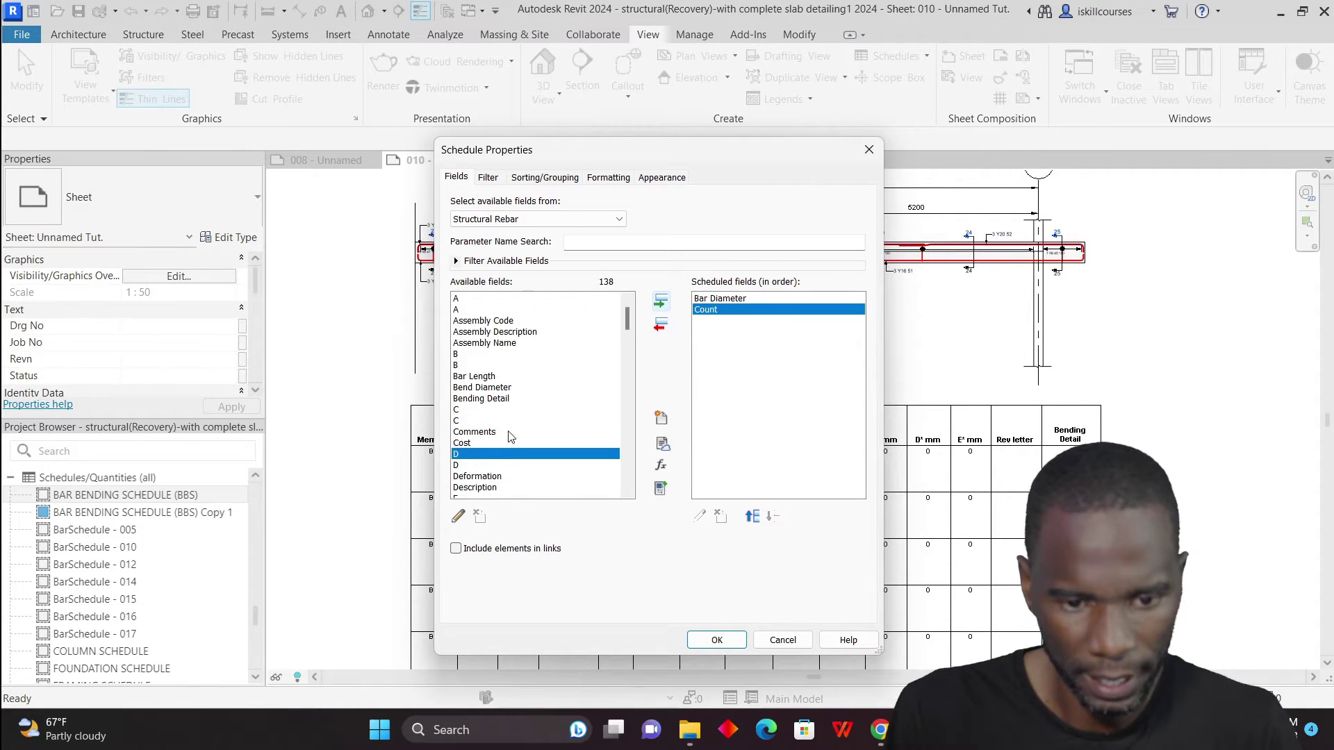
pyautogui.click(497, 376)
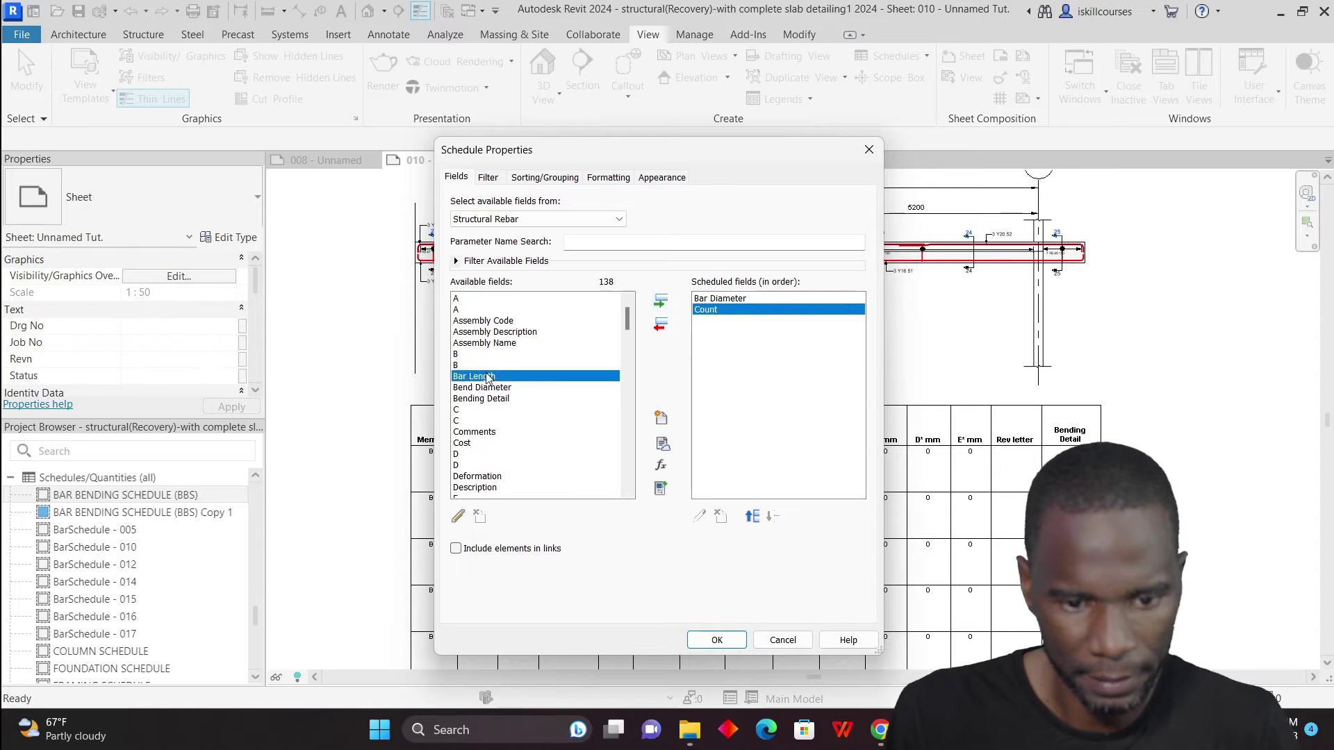
pyautogui.click(662, 302)
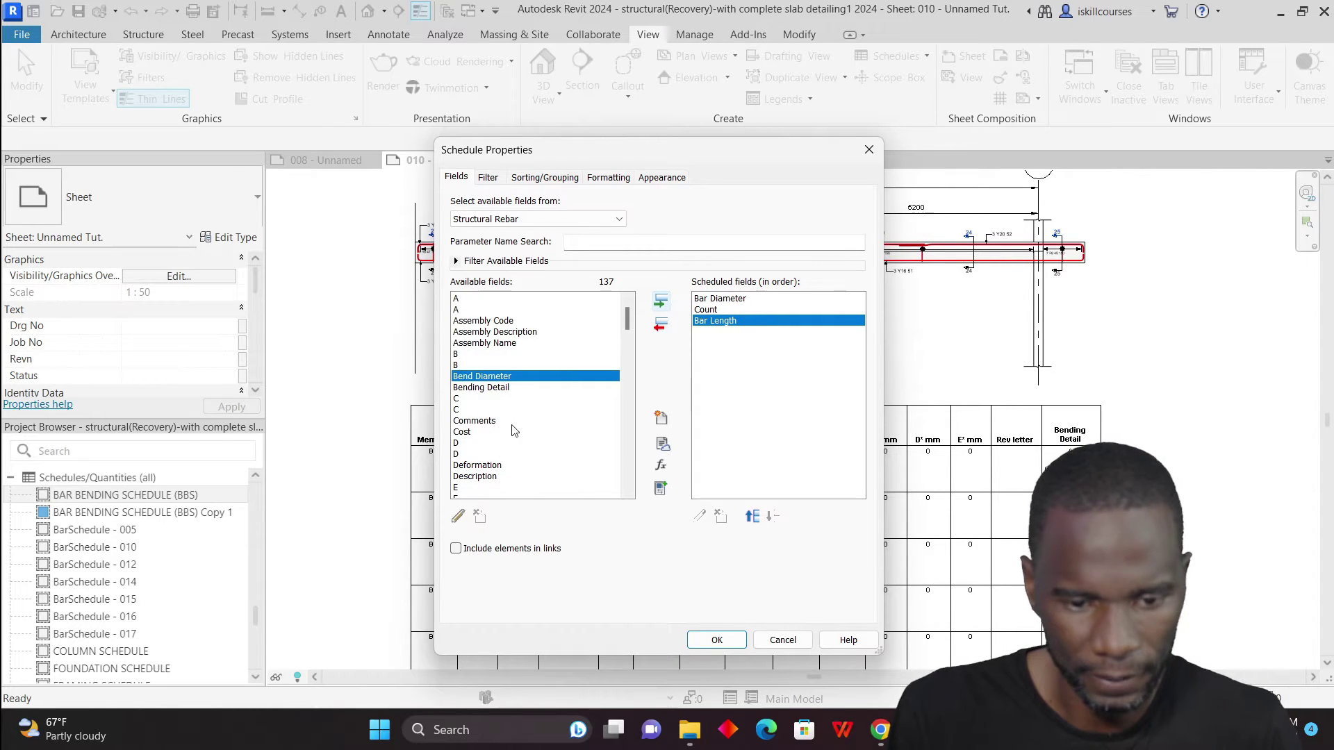
pyautogui.click(495, 387)
pyautogui.click(661, 302)
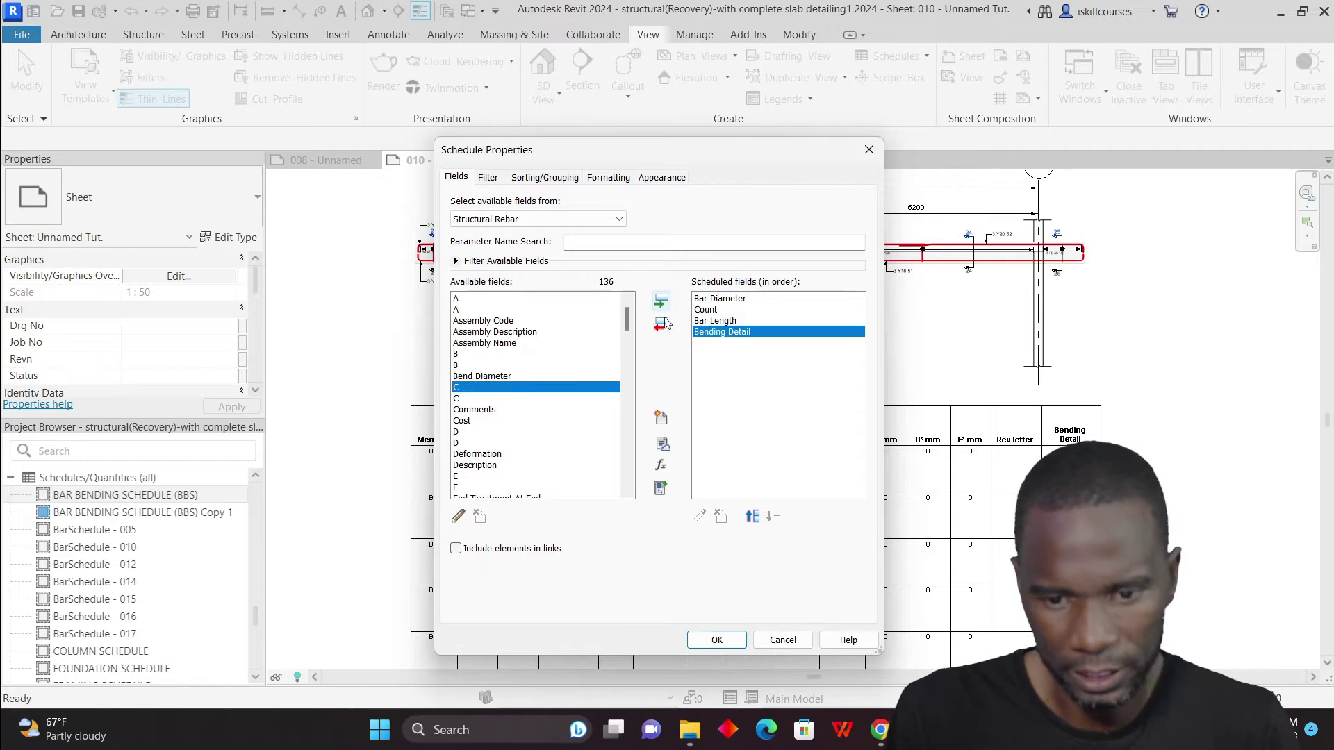
# Add the Host Count and Host Category fields to the rebar schedule after Bending Detail
pyautogui.scroll(-5, 533, 438)
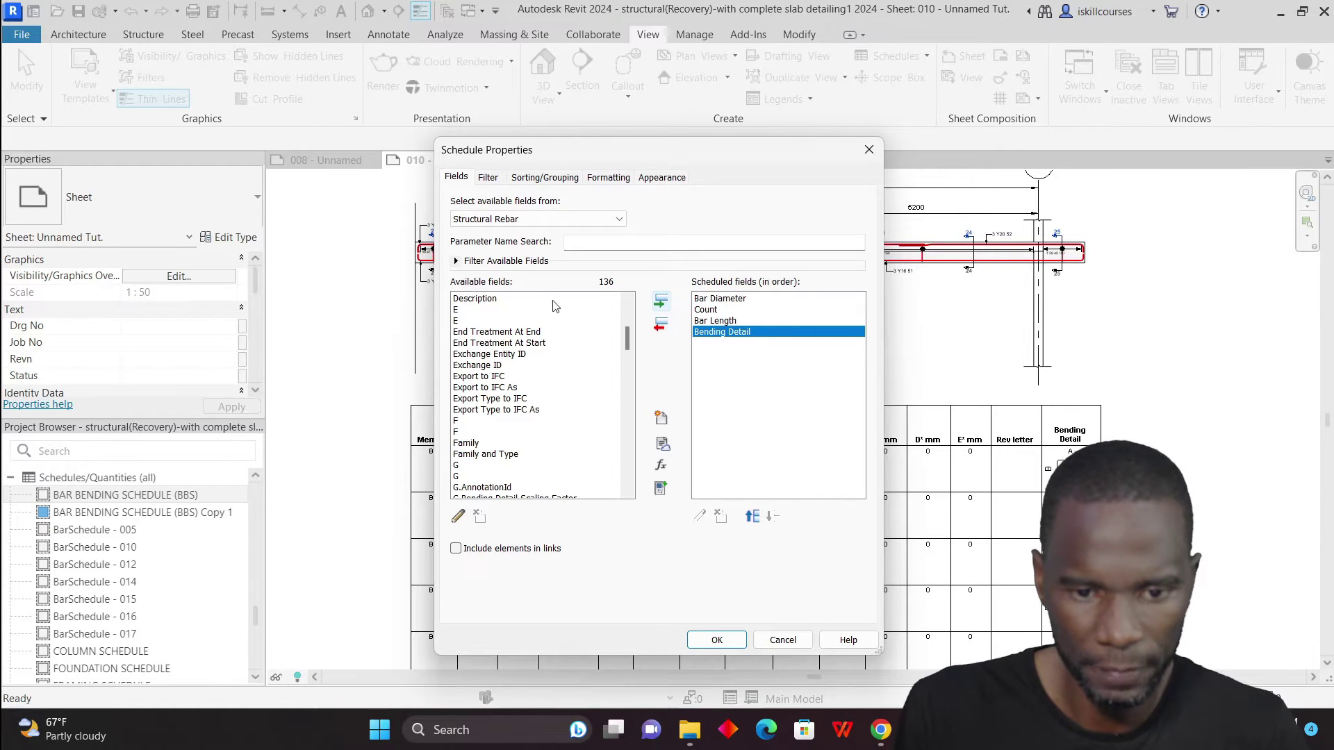
pyautogui.scroll(-2, 507, 382)
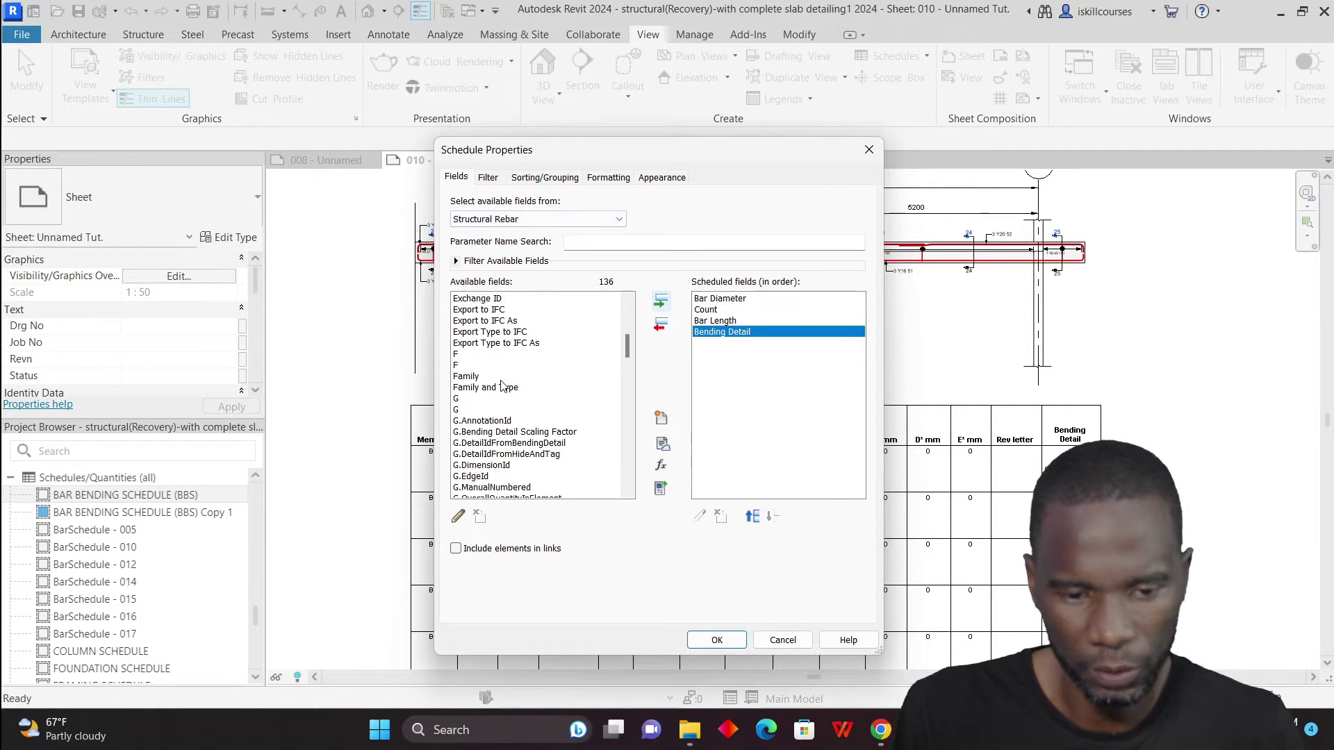
pyautogui.scroll(-7, 503, 389)
pyautogui.scroll(-1, 503, 410)
pyautogui.click(492, 355)
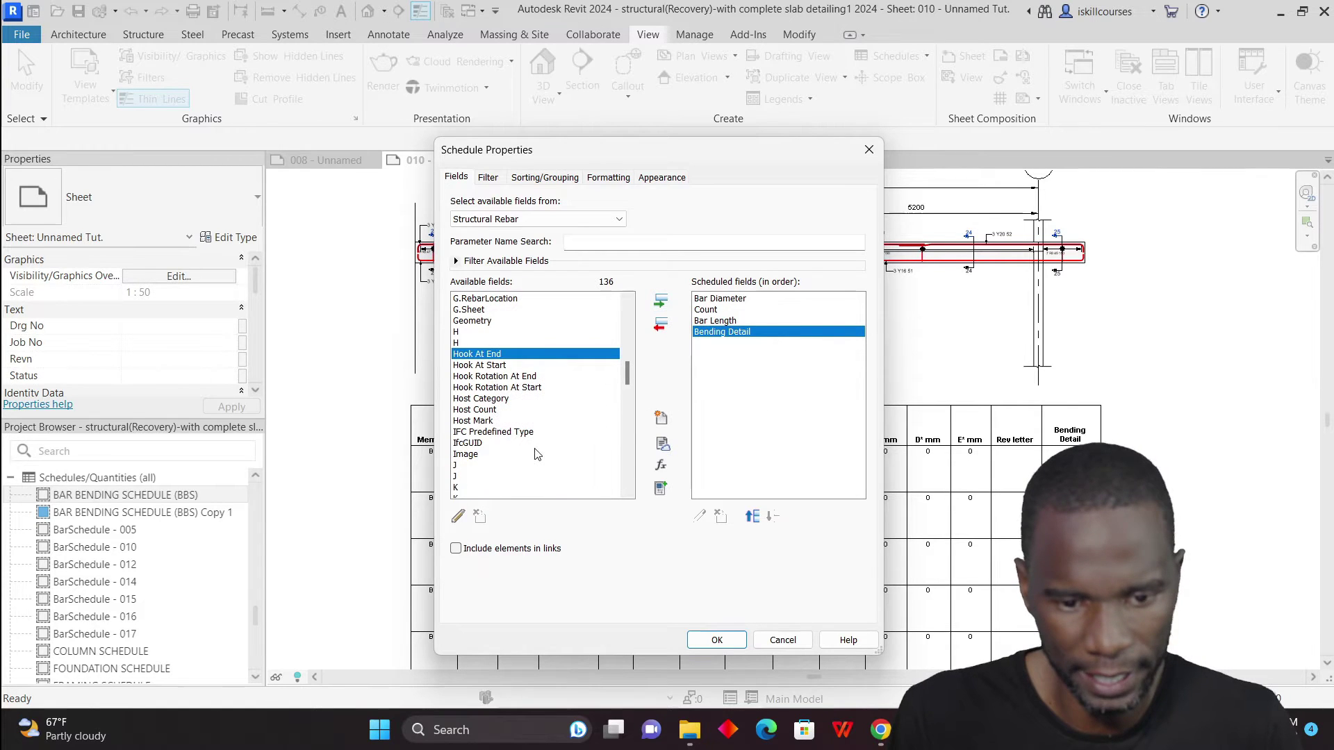
pyautogui.click(478, 410)
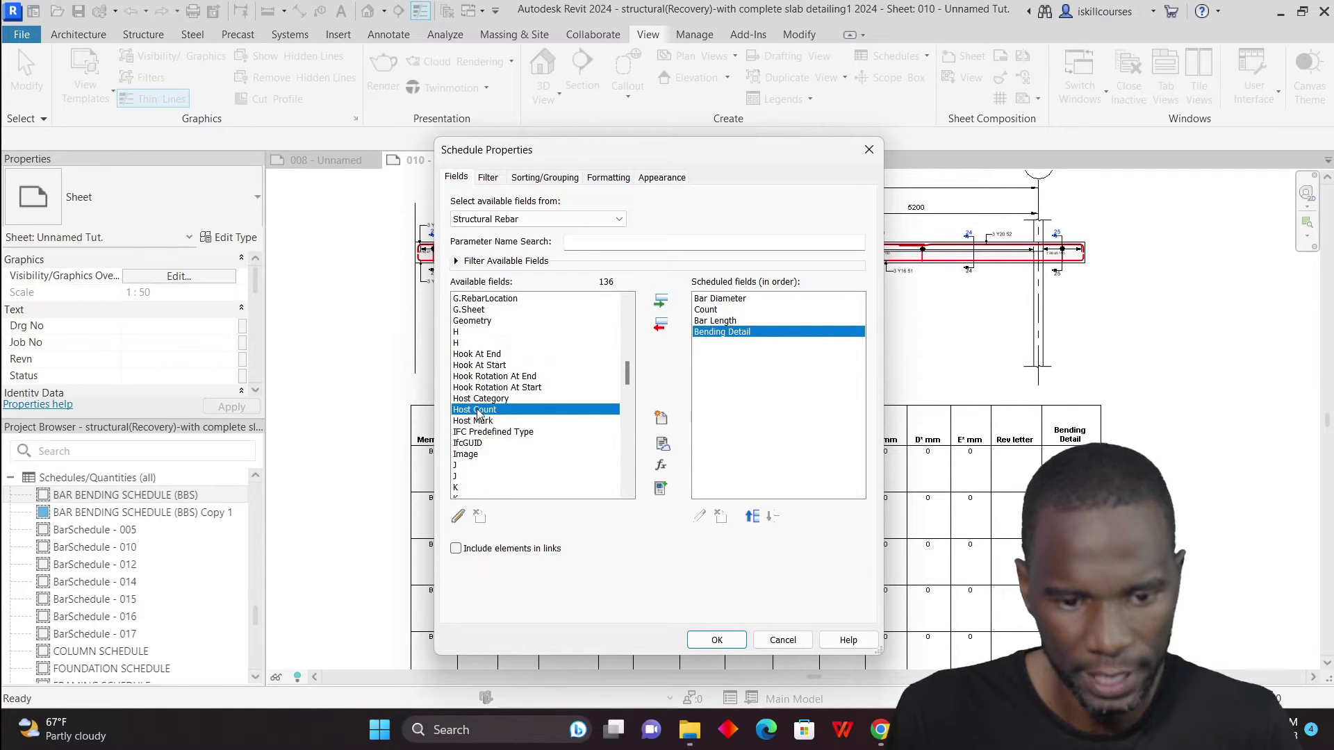
pyautogui.click(661, 303)
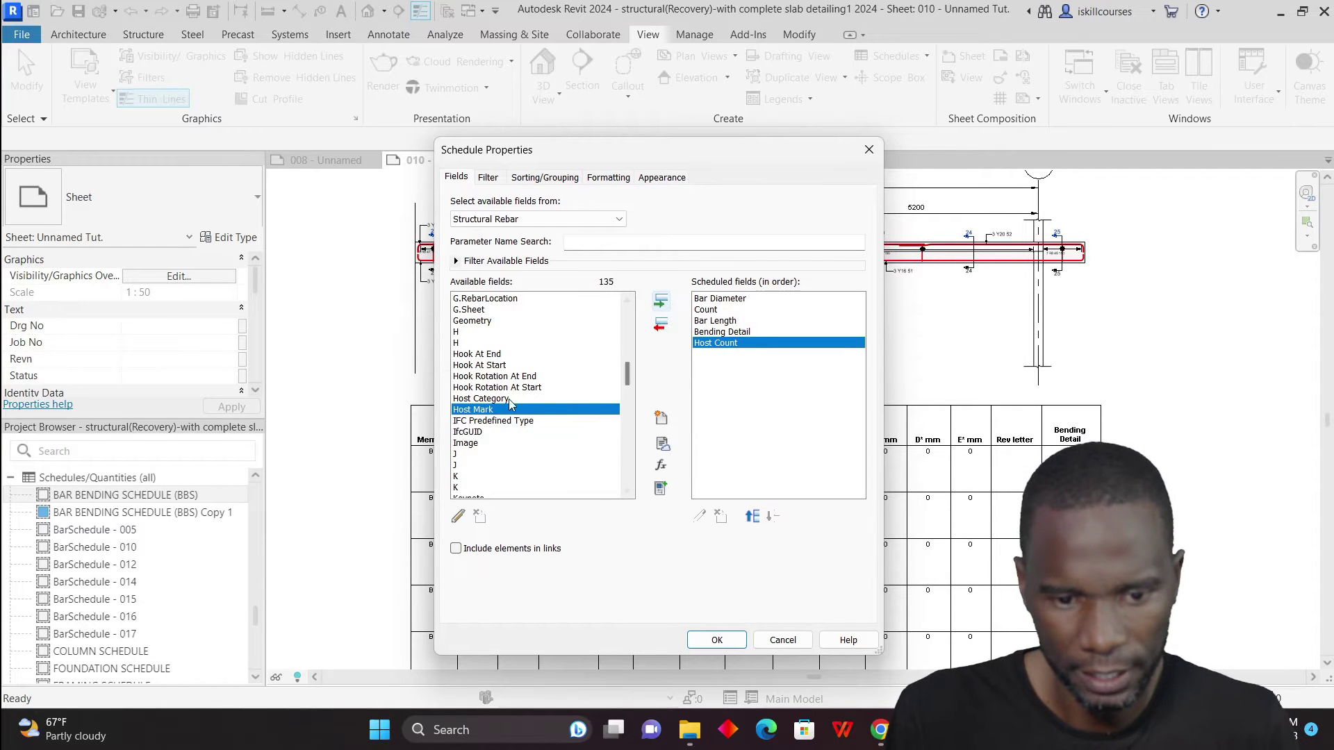
pyautogui.click(661, 306)
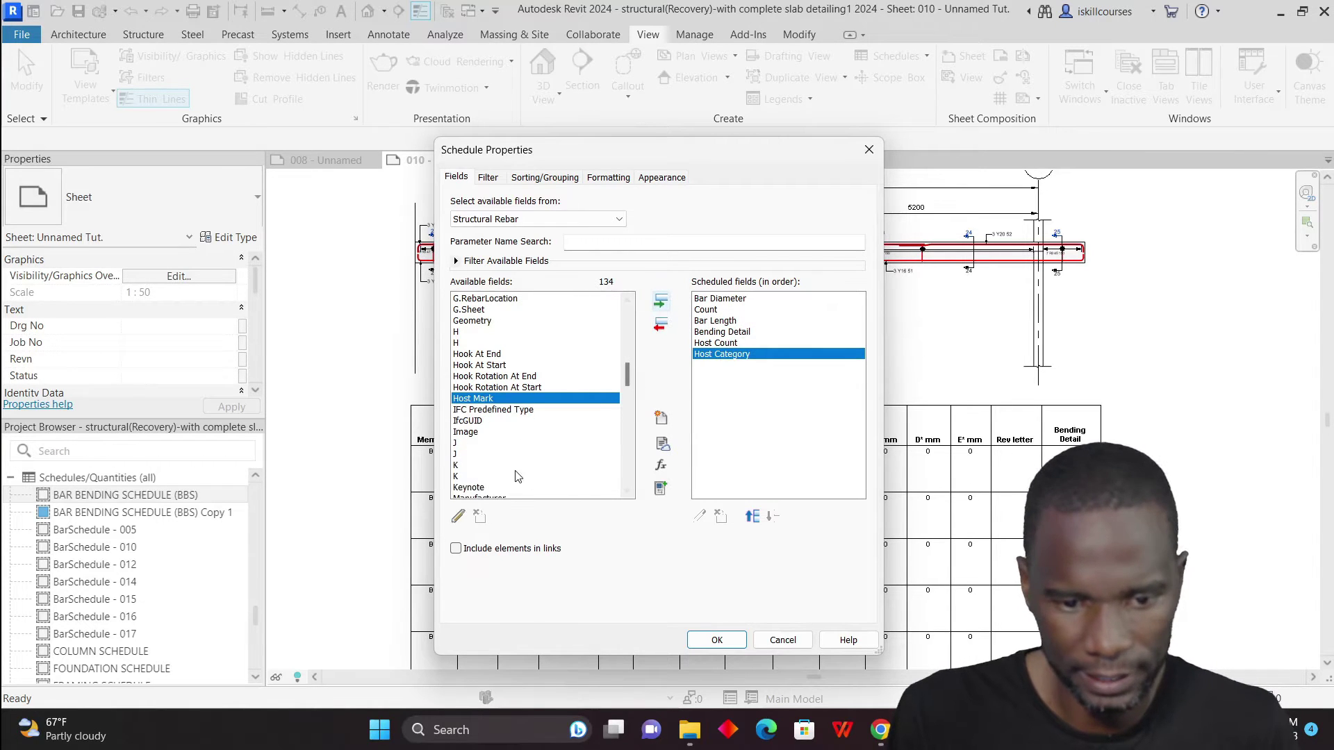
# Add the Rebar Number field to the end of the scheduled fields
pyautogui.scroll(-8, 495, 455)
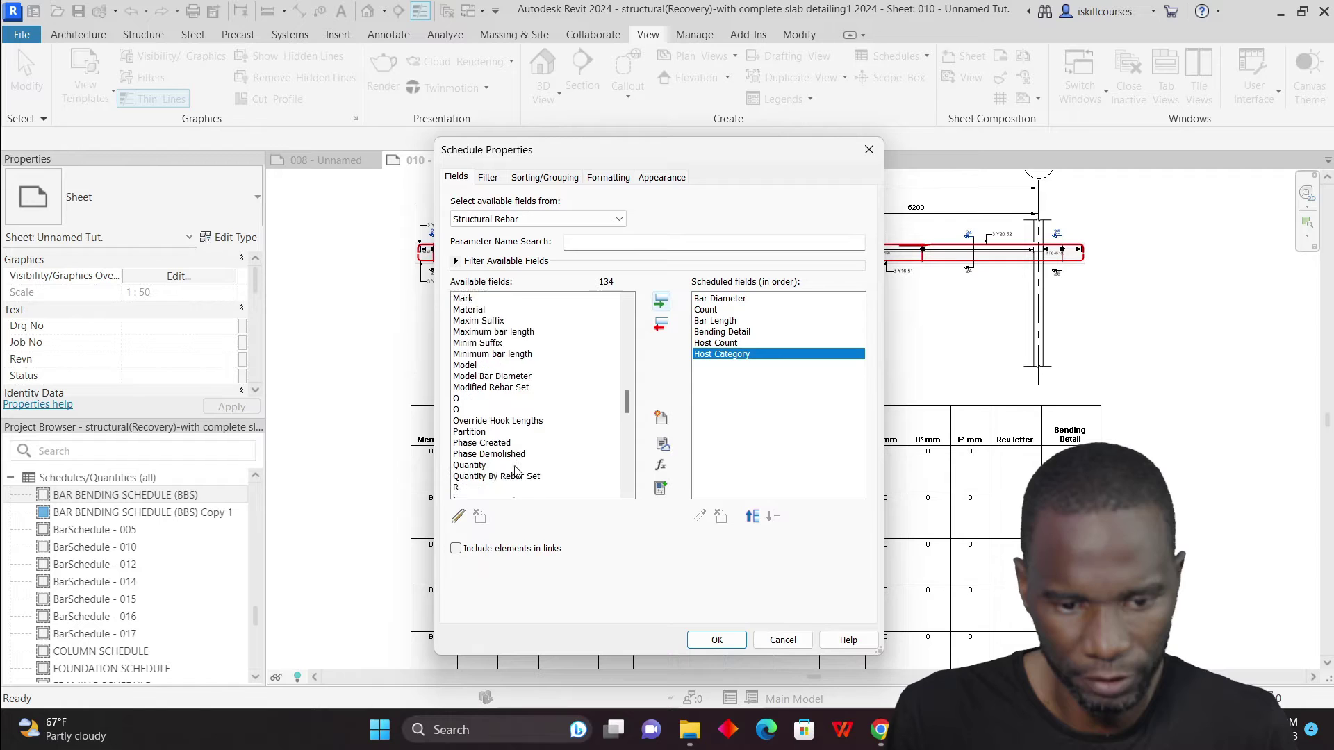
pyautogui.scroll(-2, 519, 470)
pyautogui.click(495, 388)
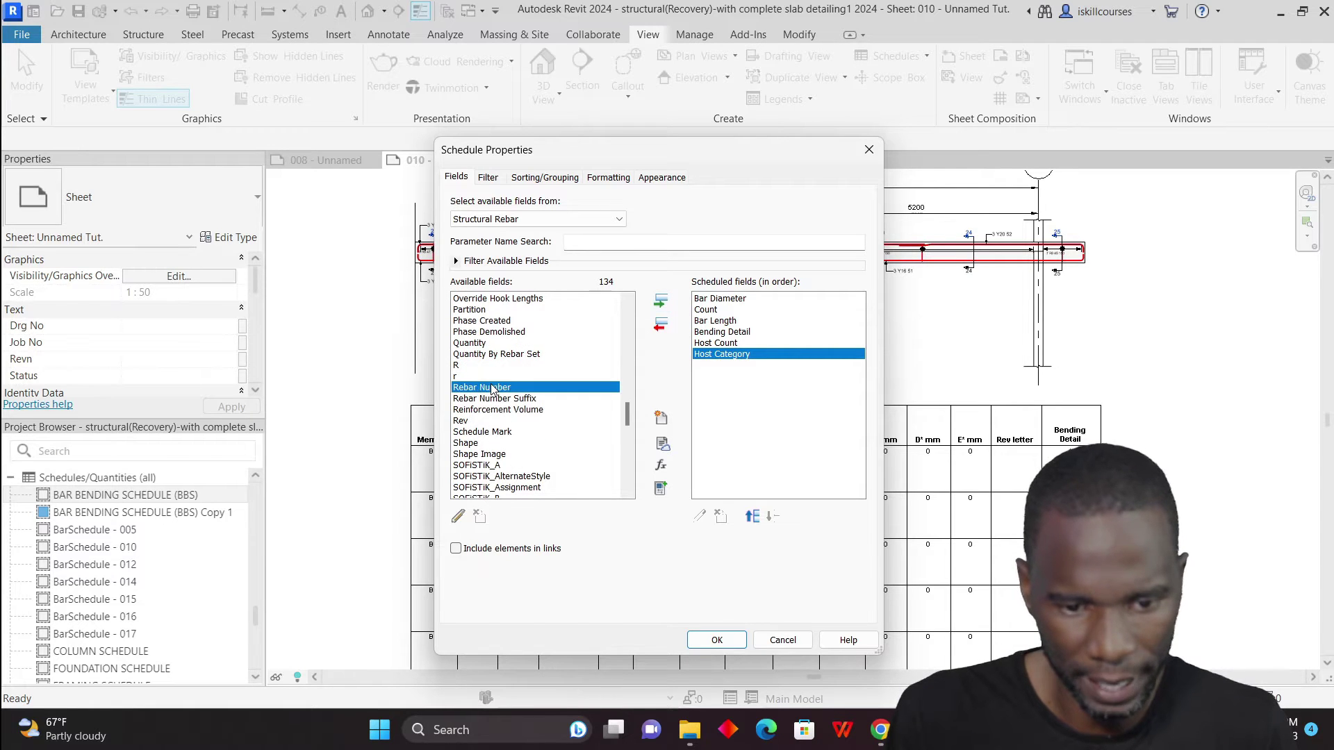
pyautogui.click(661, 302)
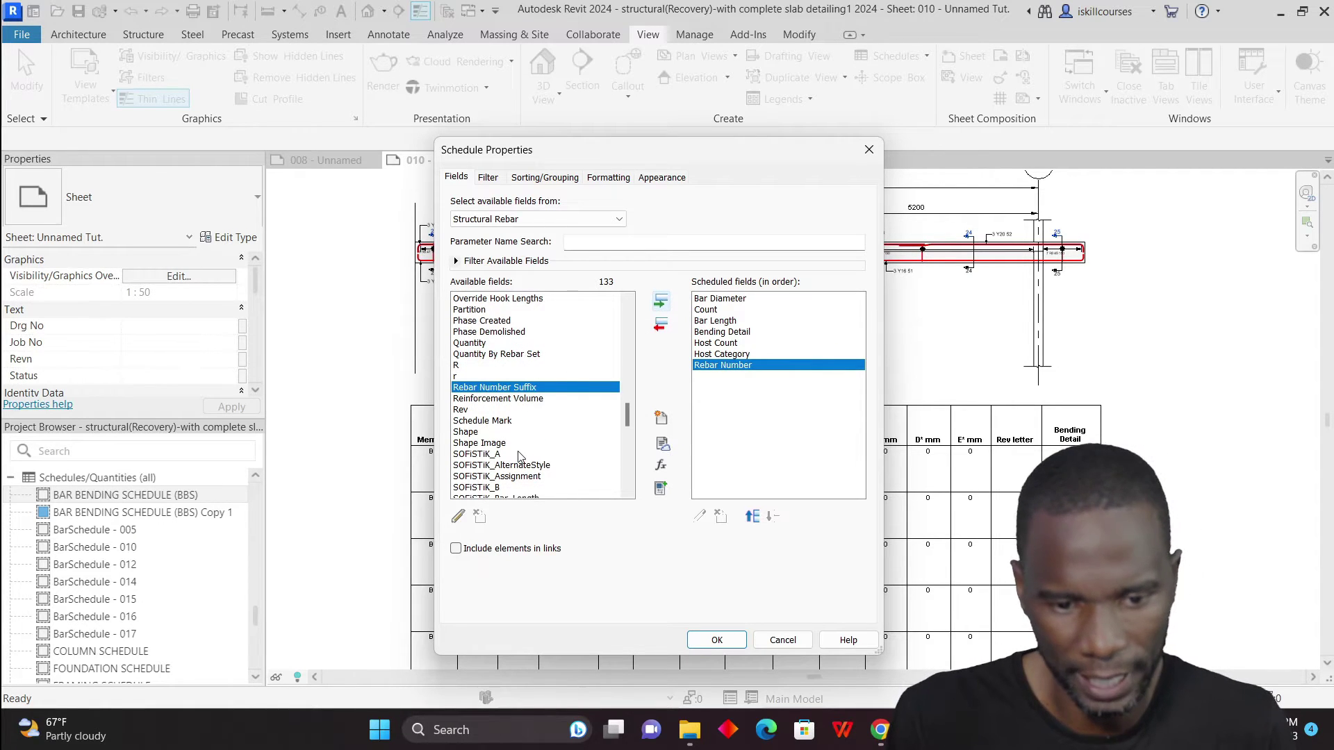
# Add the Comments field to the end of the scheduled fields, after Rebar Number
pyautogui.scroll(-2, 509, 417)
pyautogui.scroll(-10, 511, 417)
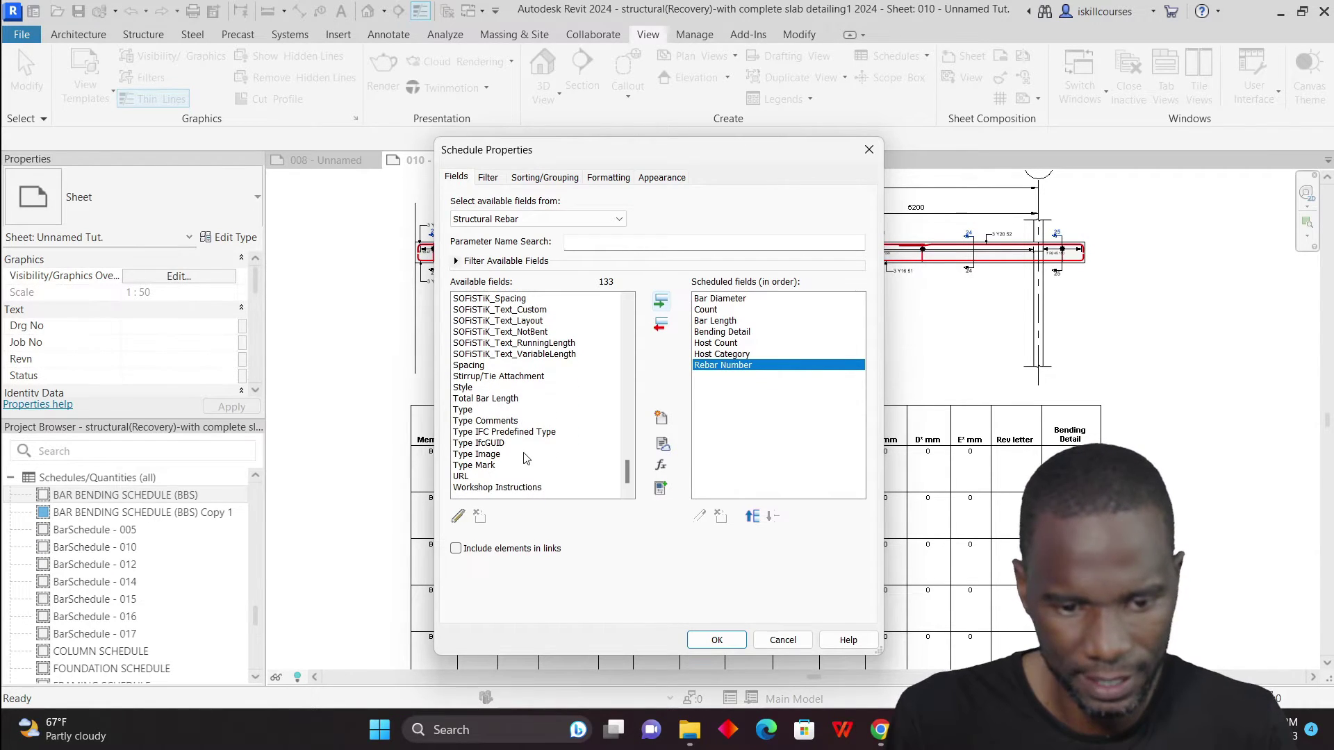
pyautogui.scroll(10, 525, 417)
pyautogui.click(528, 343)
pyautogui.scroll(2, 528, 410)
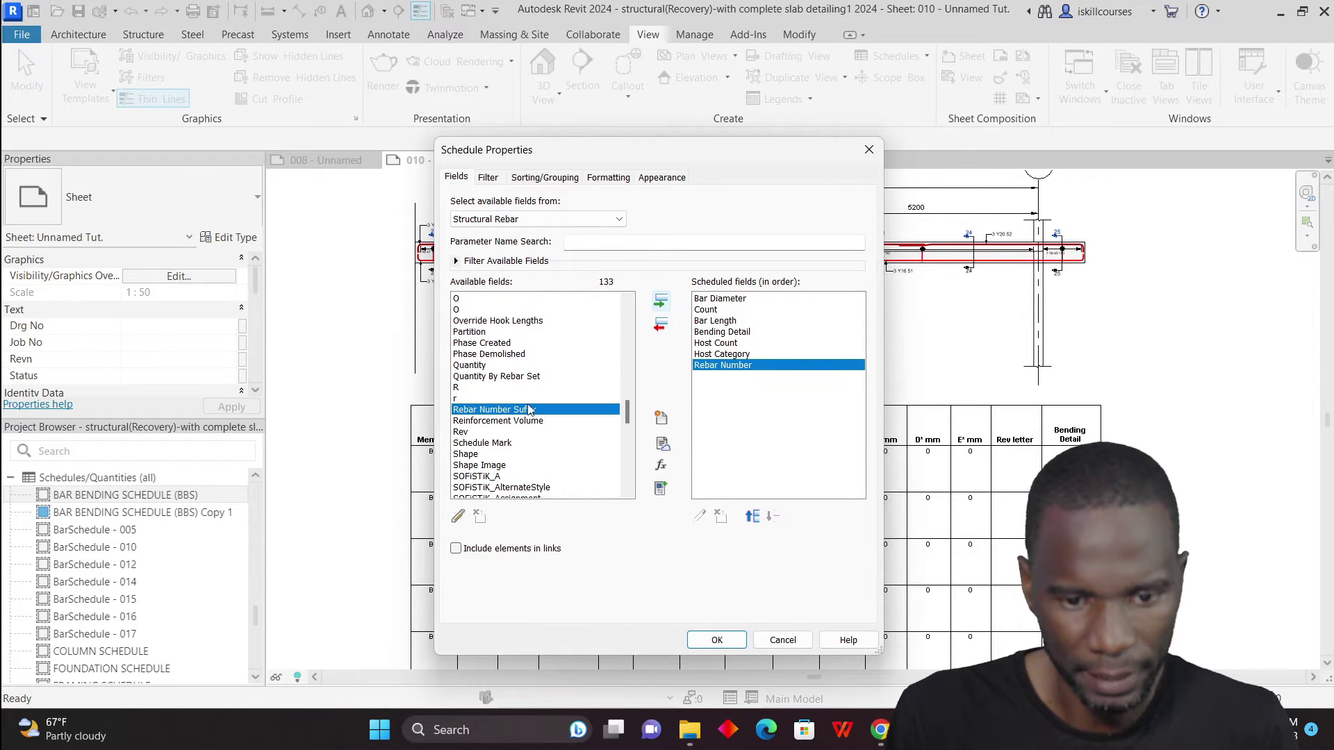
pyautogui.click(503, 356)
pyautogui.press('c')
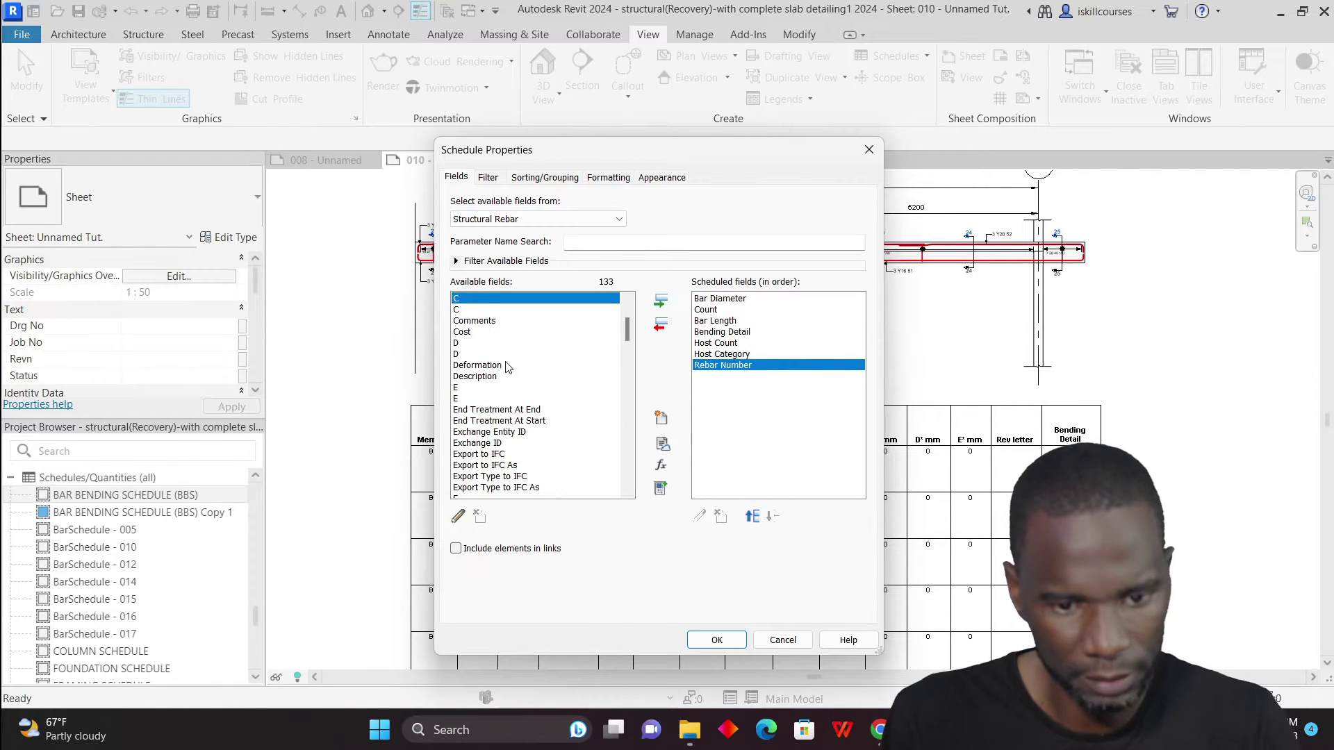
pyautogui.click(484, 322)
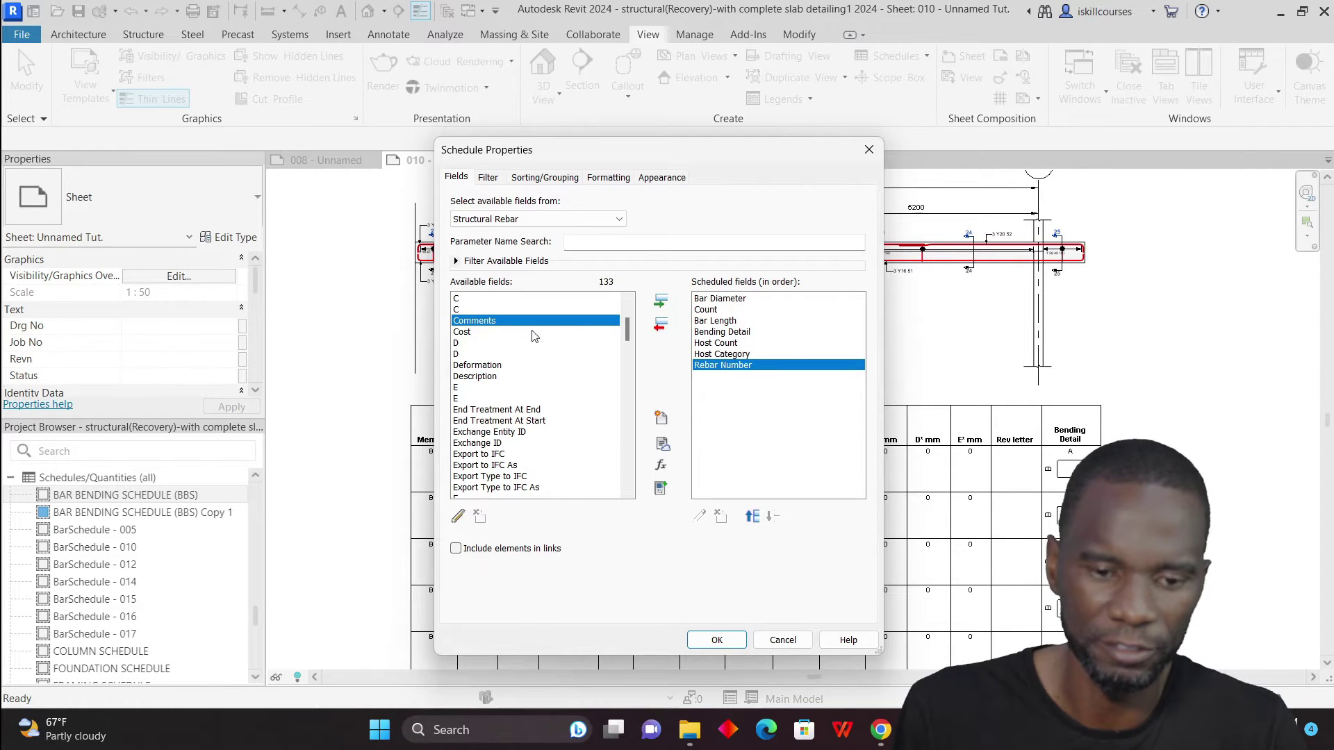
pyautogui.click(661, 304)
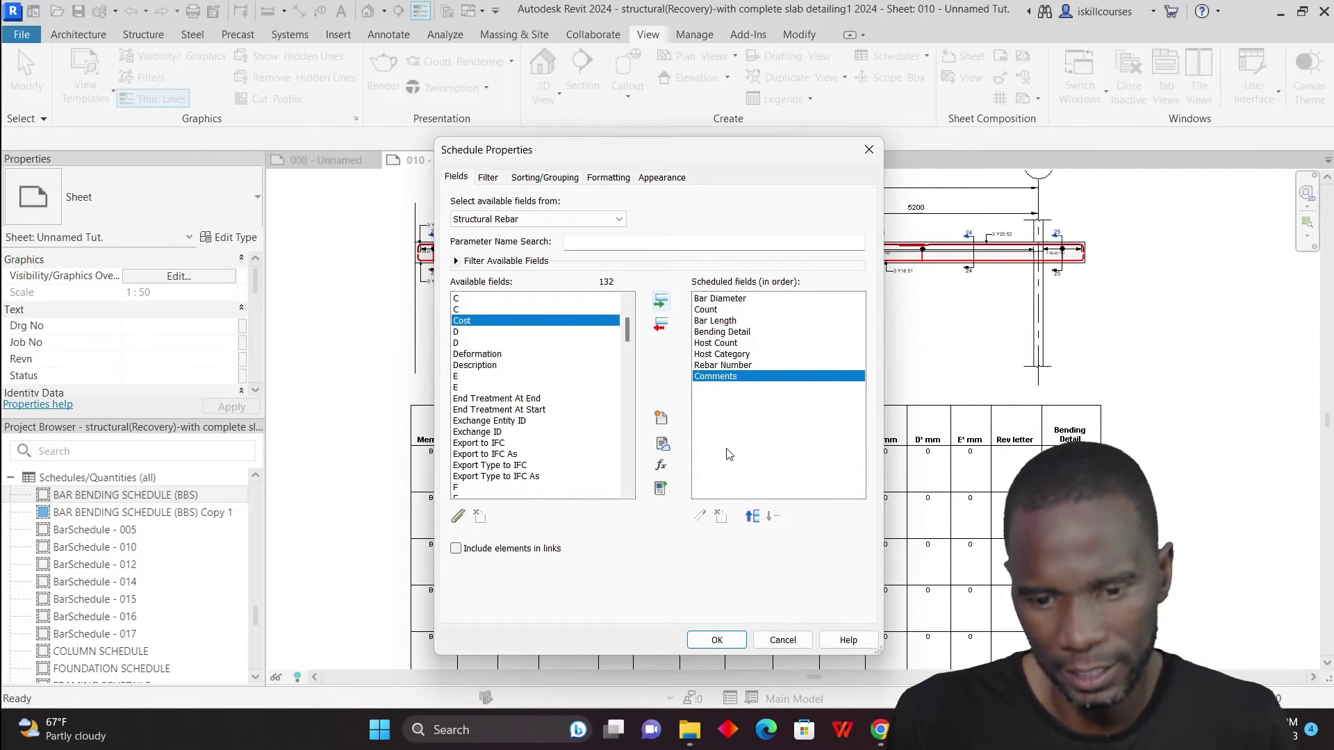
# Review the scheduled fields one by one and compare them with the columns of the schedule under the beam detail
pyautogui.click(718, 299)
pyautogui.click(716, 310)
pyautogui.click(715, 321)
pyautogui.click(714, 333)
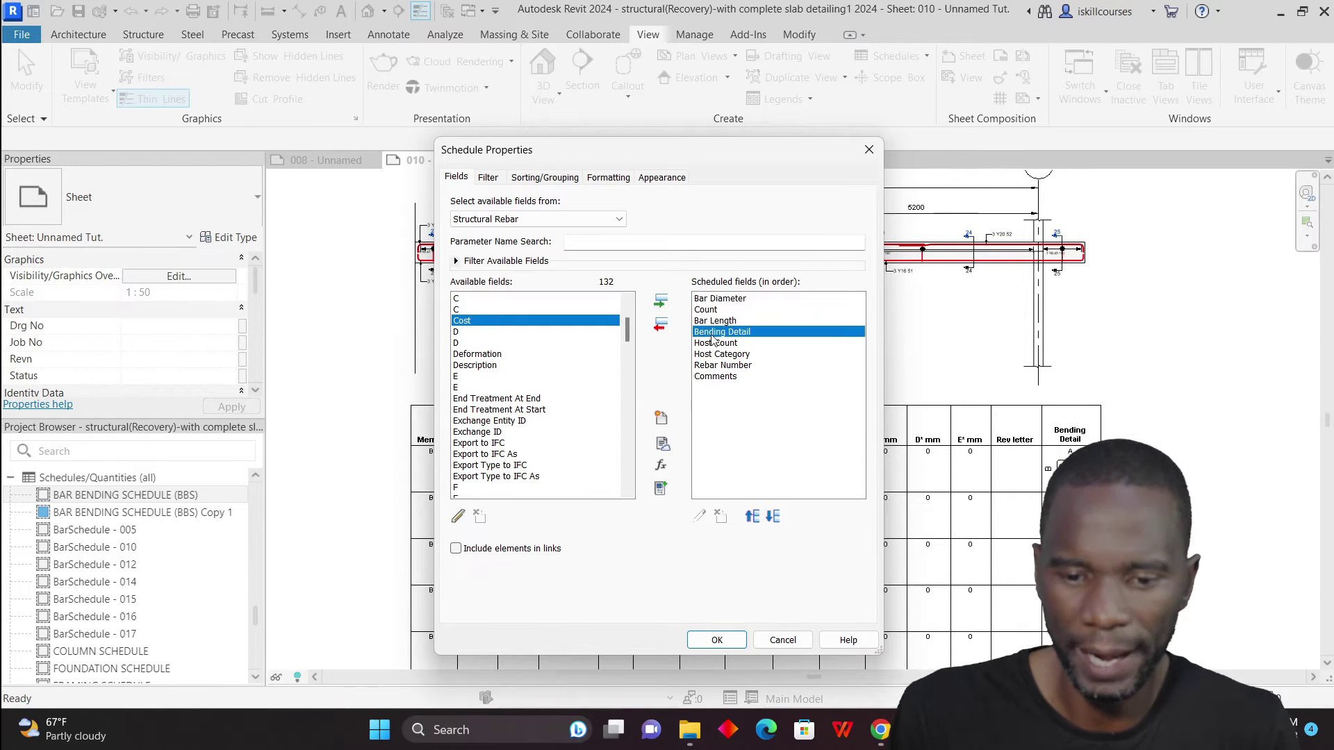
pyautogui.click(715, 343)
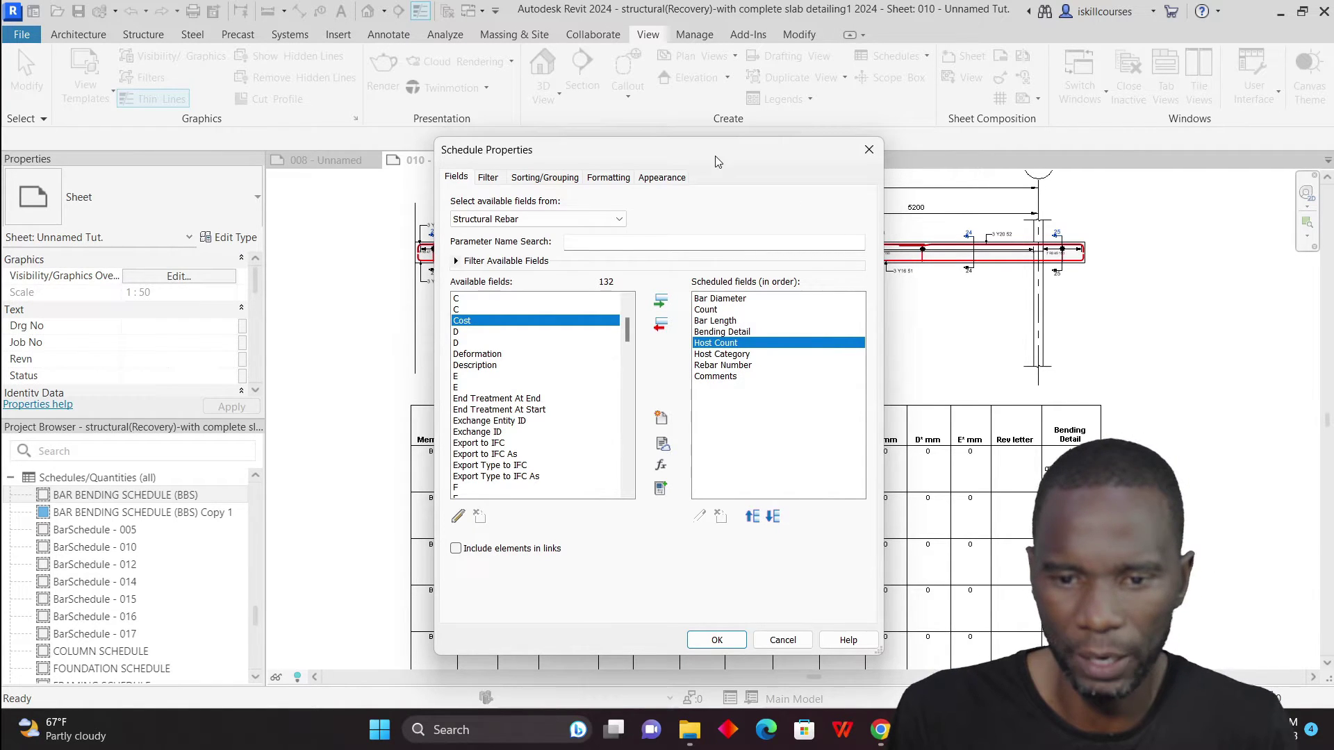
pyautogui.moveTo(718, 161); pyautogui.dragTo(1065, 173)
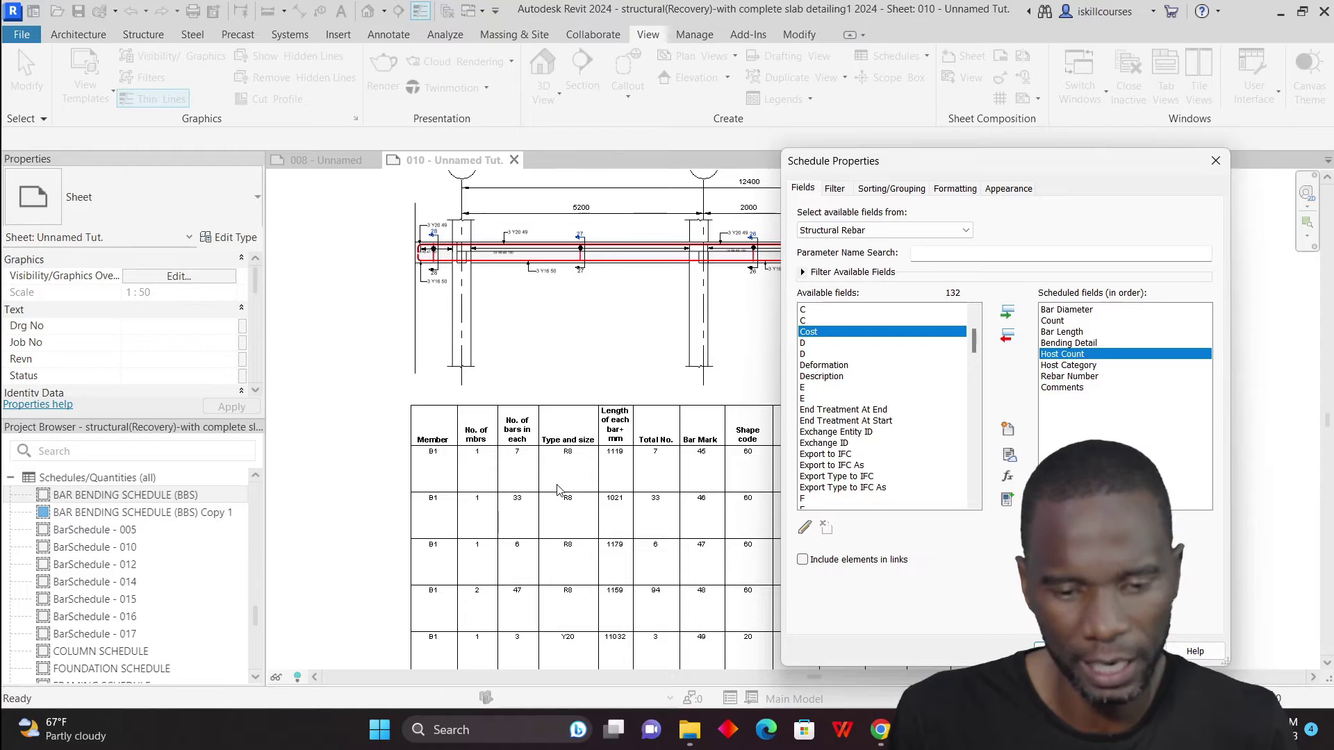
pyautogui.moveTo(1019, 161); pyautogui.dragTo(617, 171)
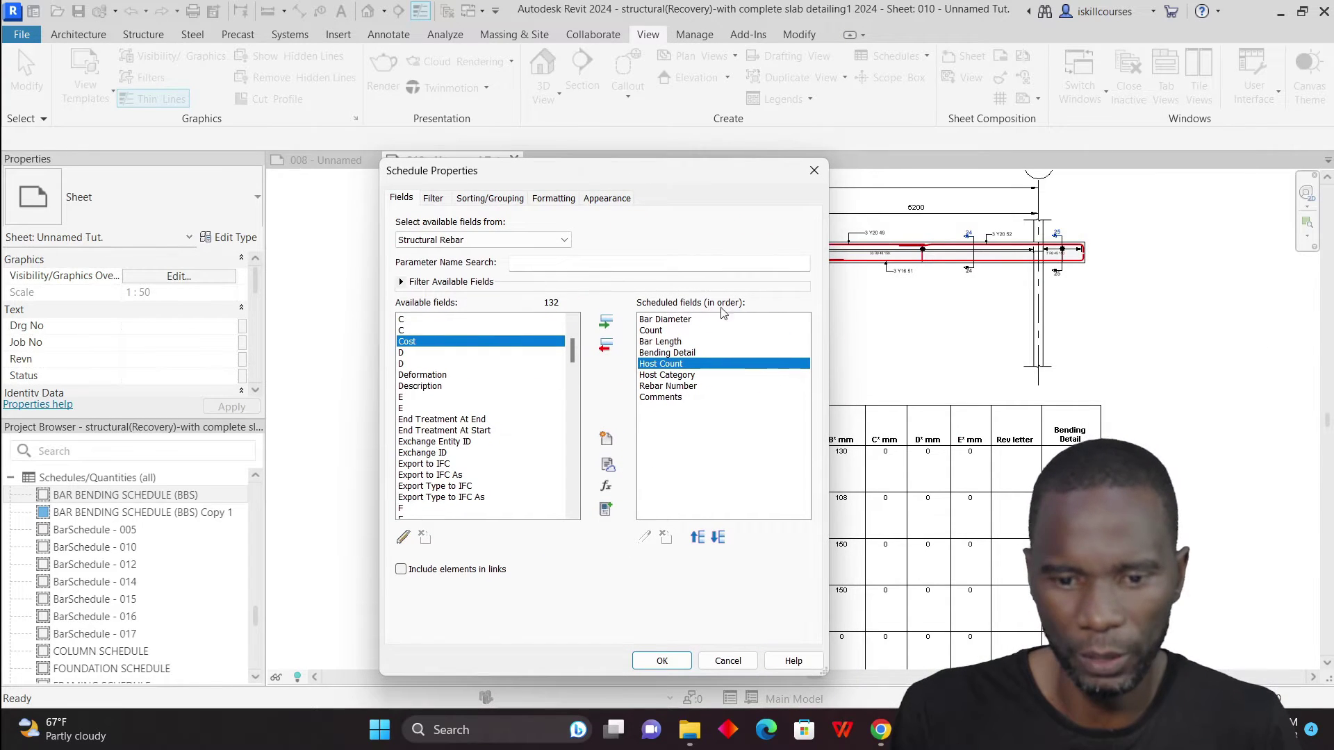
pyautogui.click(667, 398)
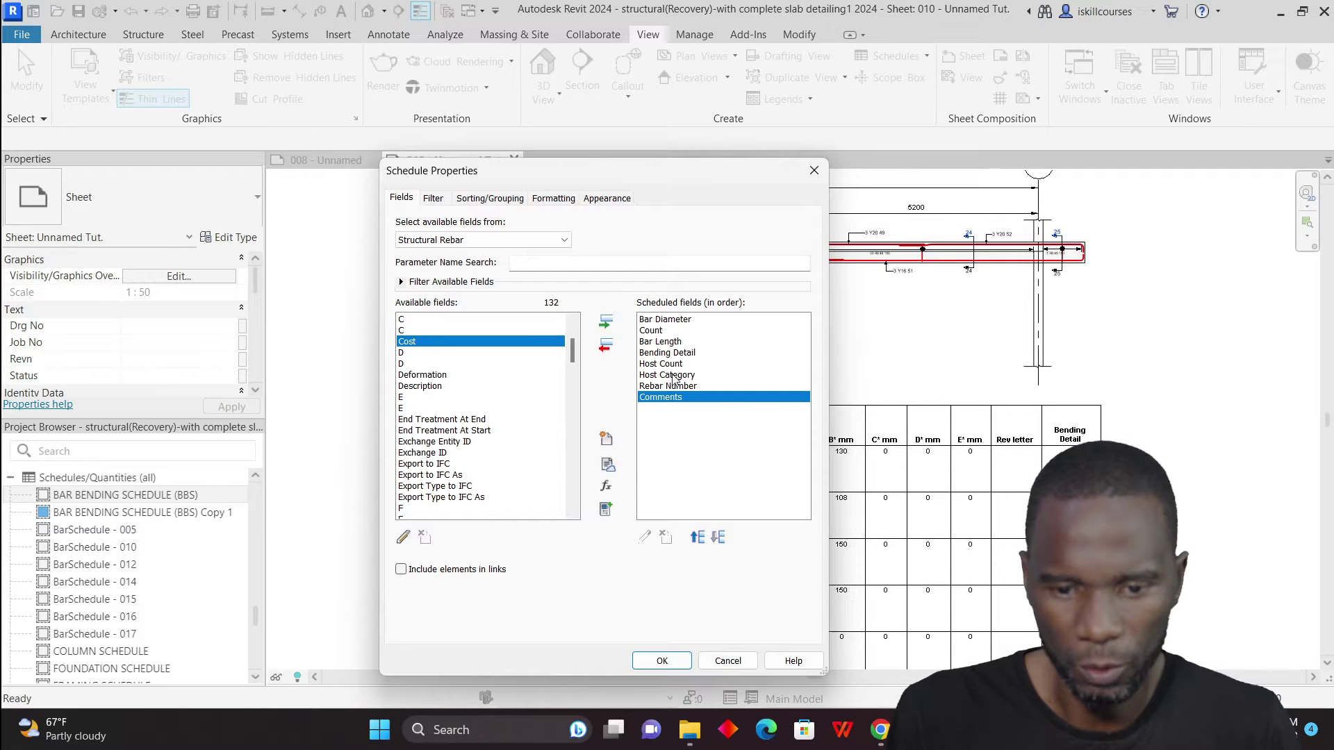
pyautogui.click(665, 342)
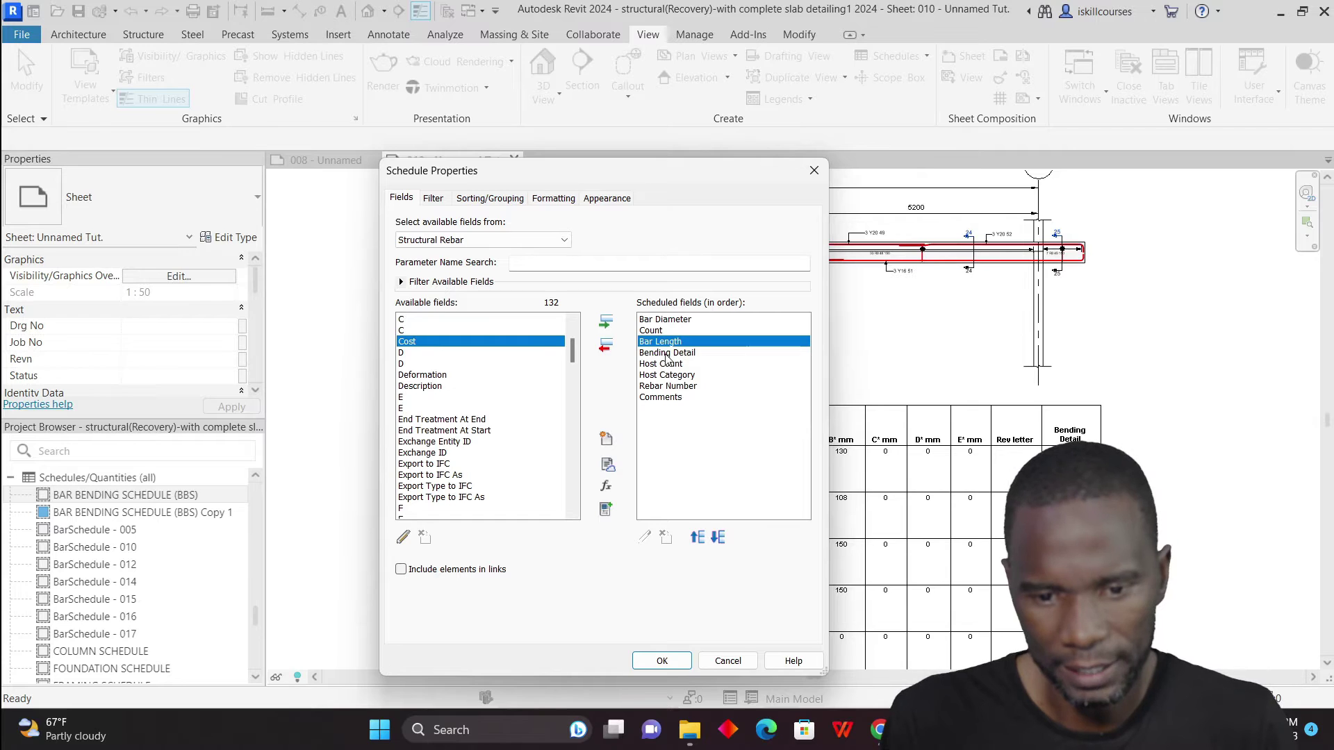
pyautogui.click(665, 324)
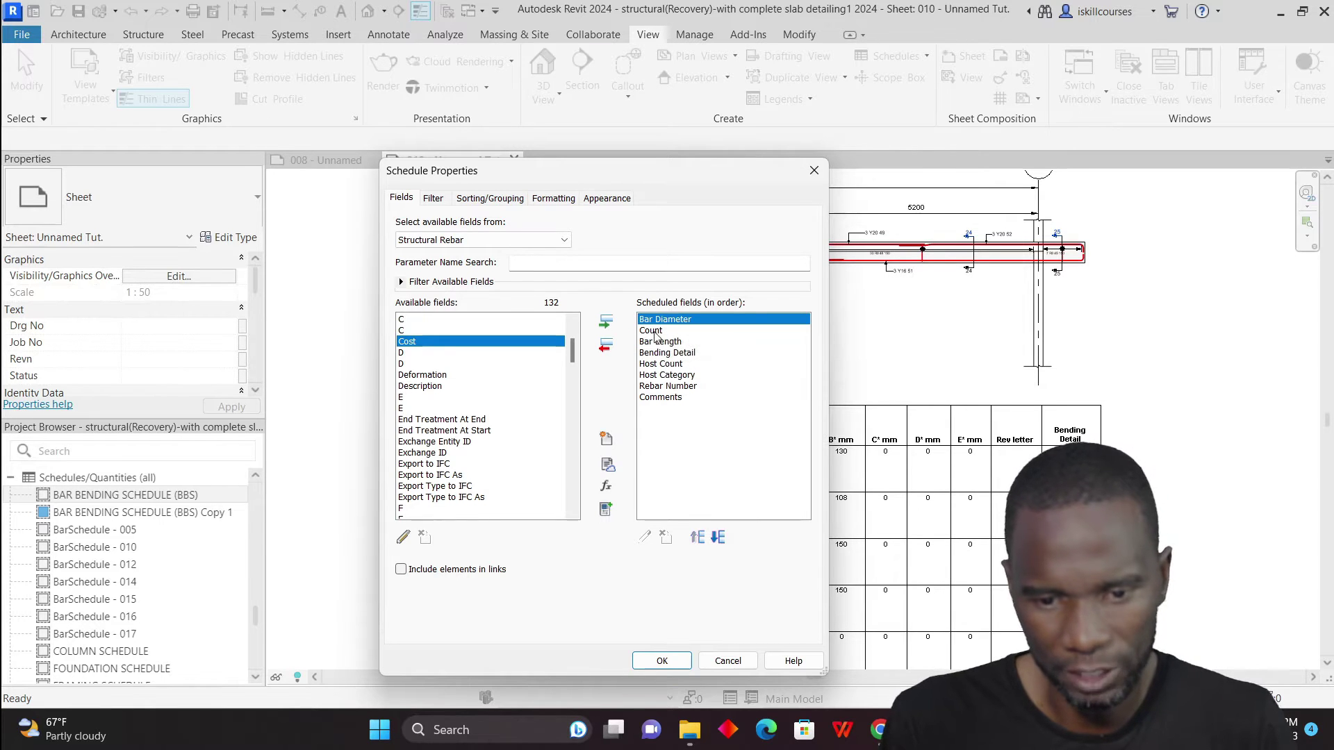
pyautogui.click(653, 332)
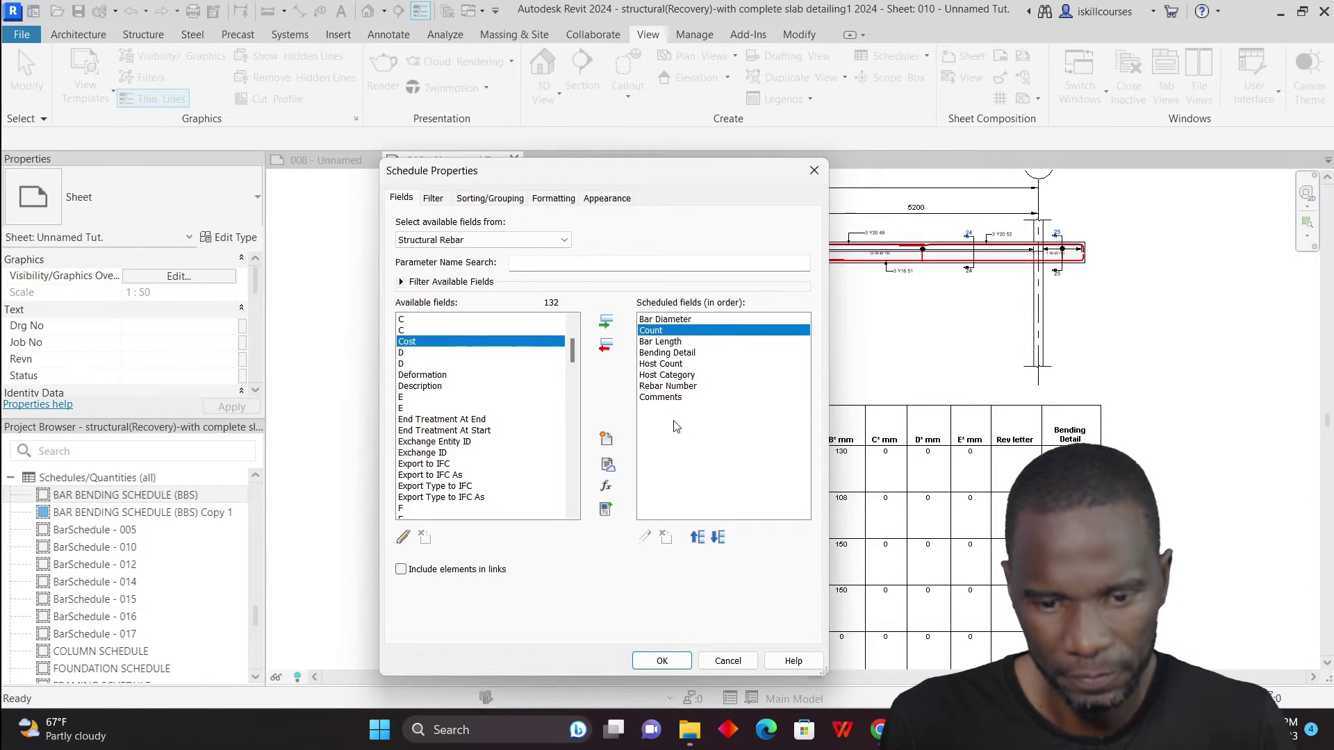
# Move the Rebar Number field up the scheduled fields to directly below Bar Diameter
pyautogui.click(665, 387)
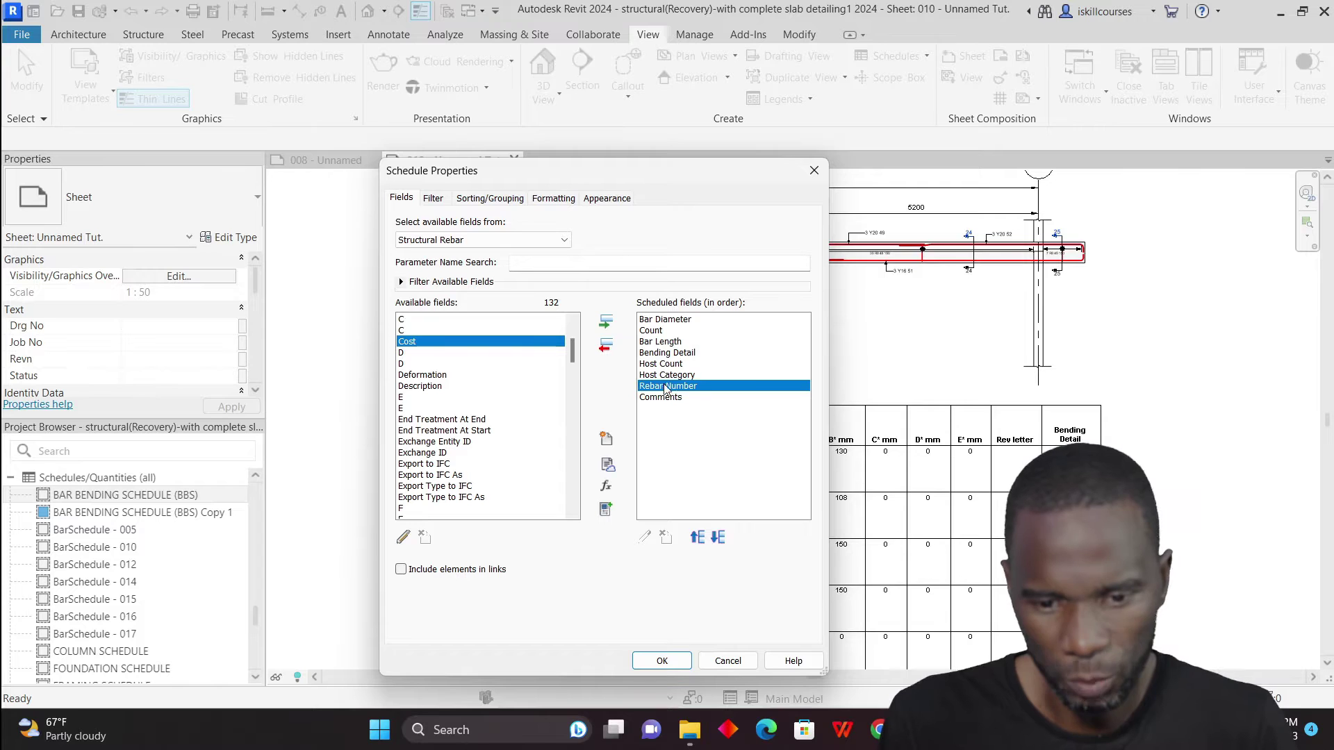
pyautogui.click(699, 540)
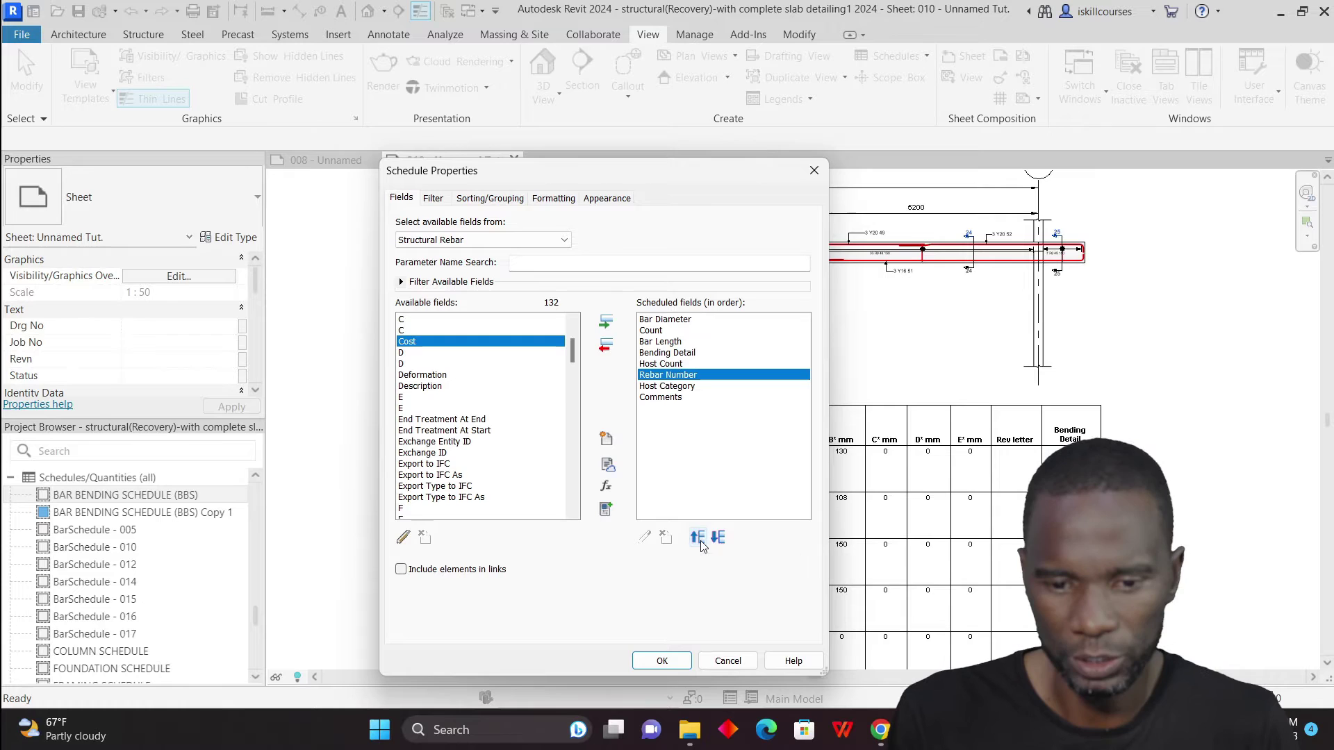
pyautogui.click(699, 540)
pyautogui.click(699, 540)
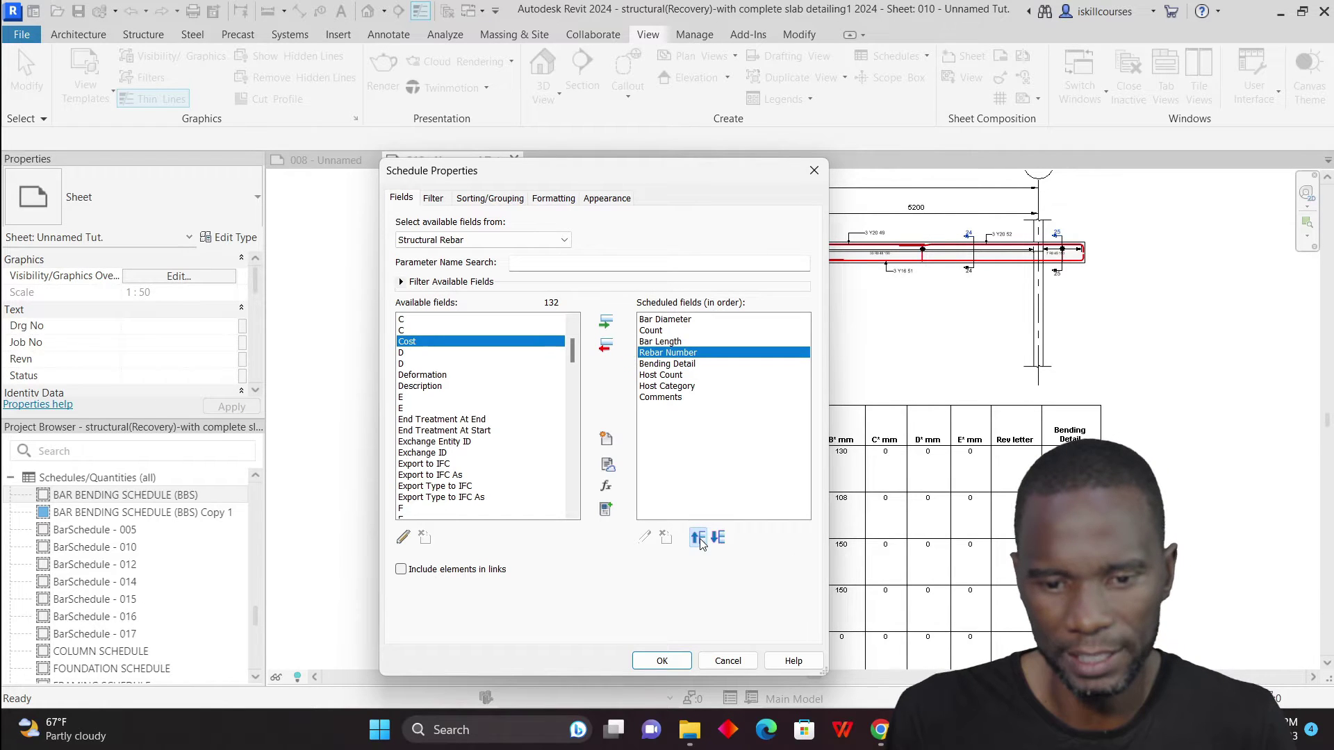
pyautogui.click(699, 540)
pyautogui.click(699, 540)
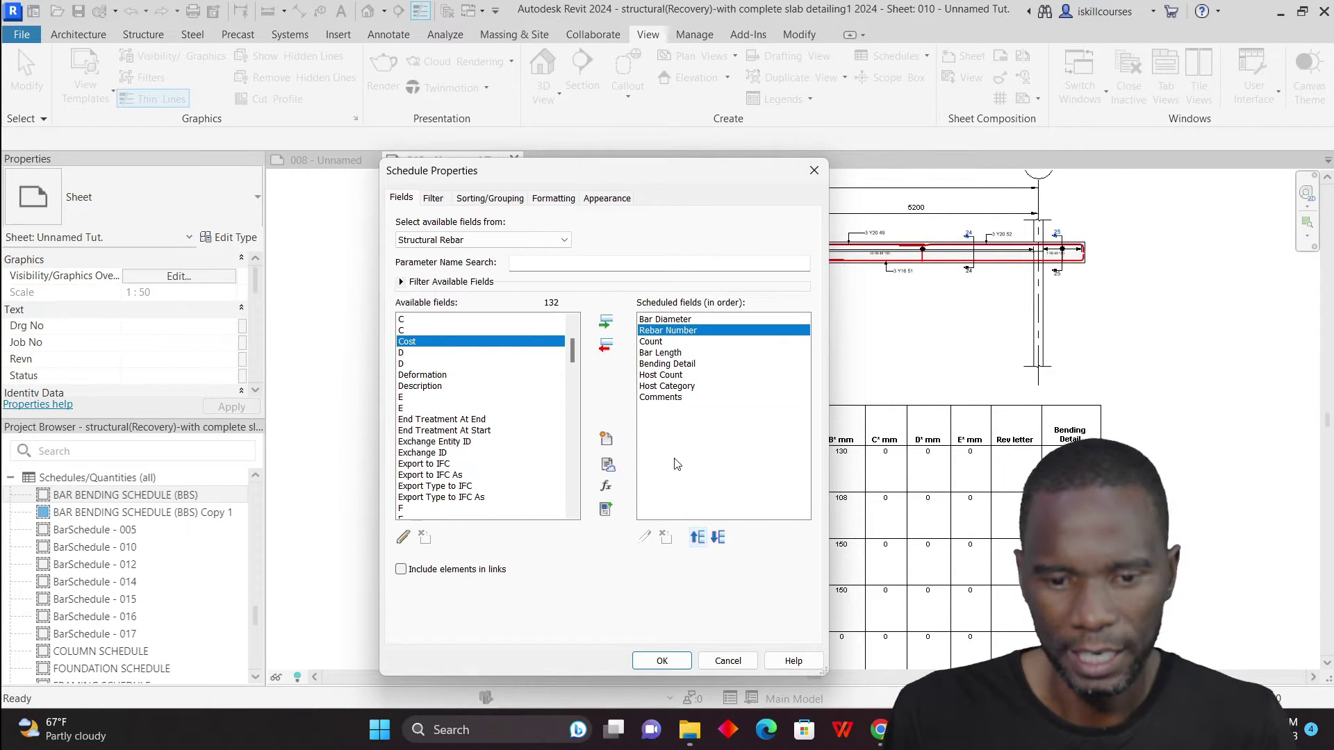
# Create the rebar schedule from the chosen fields
pyautogui.click(670, 401)
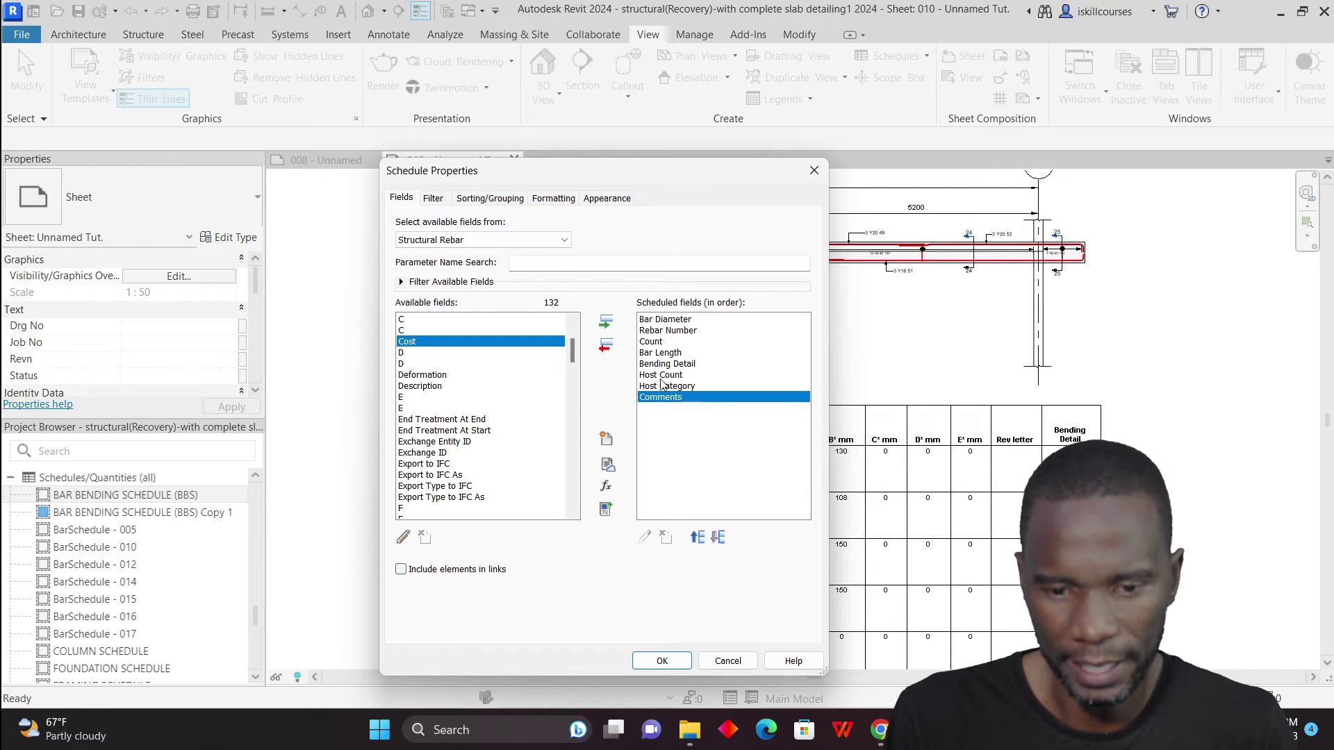
pyautogui.click(655, 344)
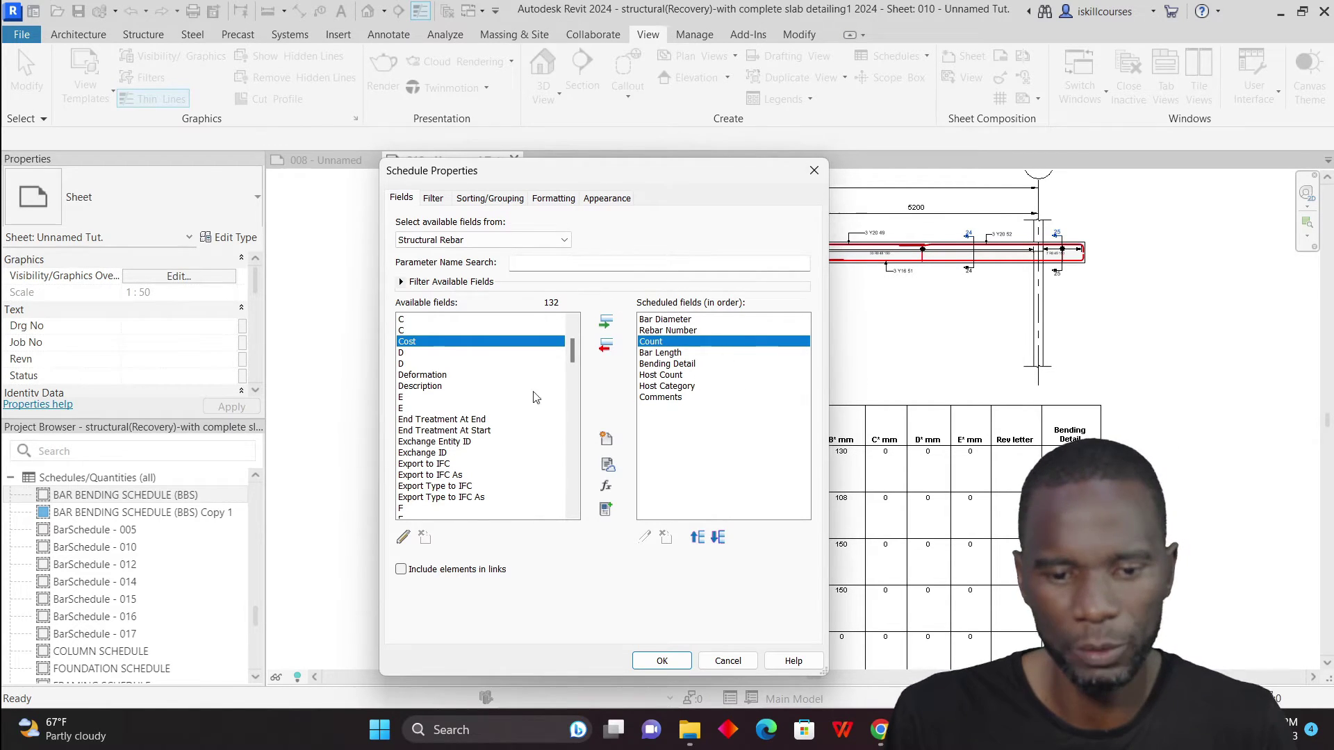
pyautogui.click(662, 661)
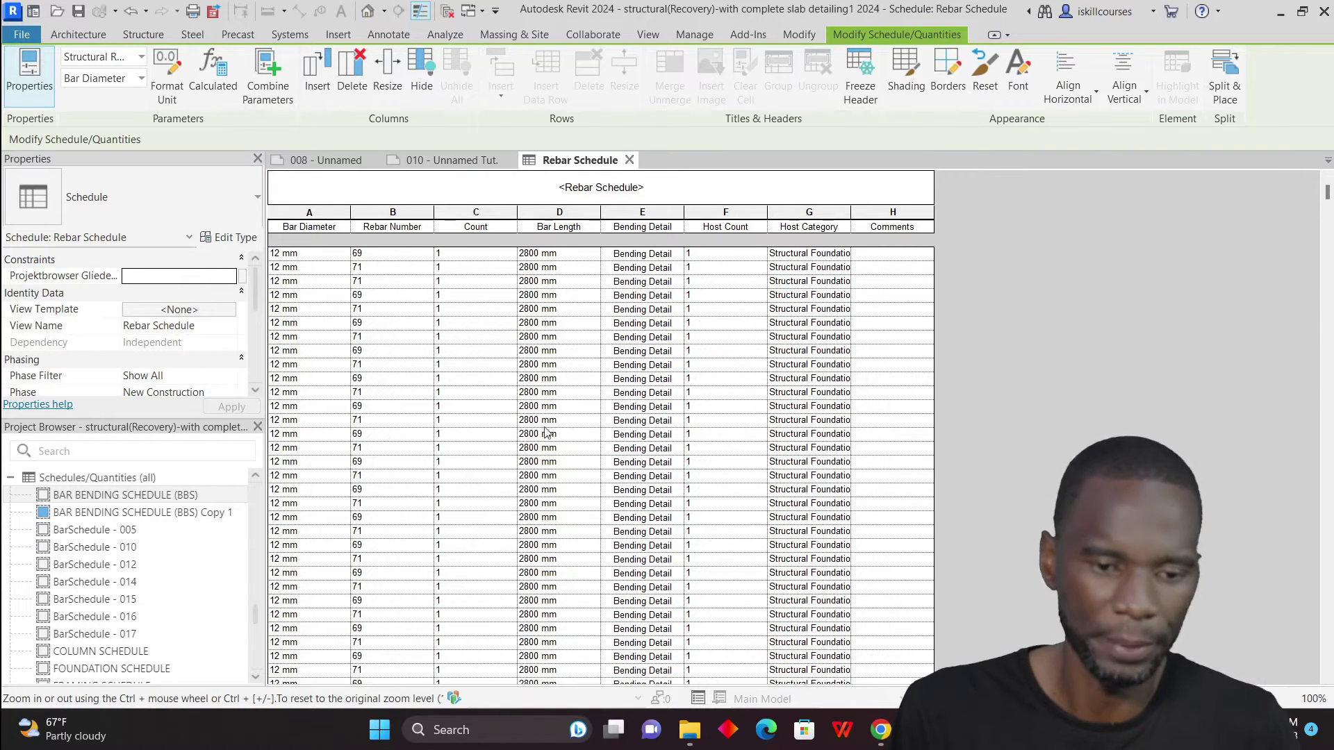
# Compare the new Rebar Schedule with the bar bending schedule on sheet 010, and close the new schedule's view
pyautogui.click(452, 159)
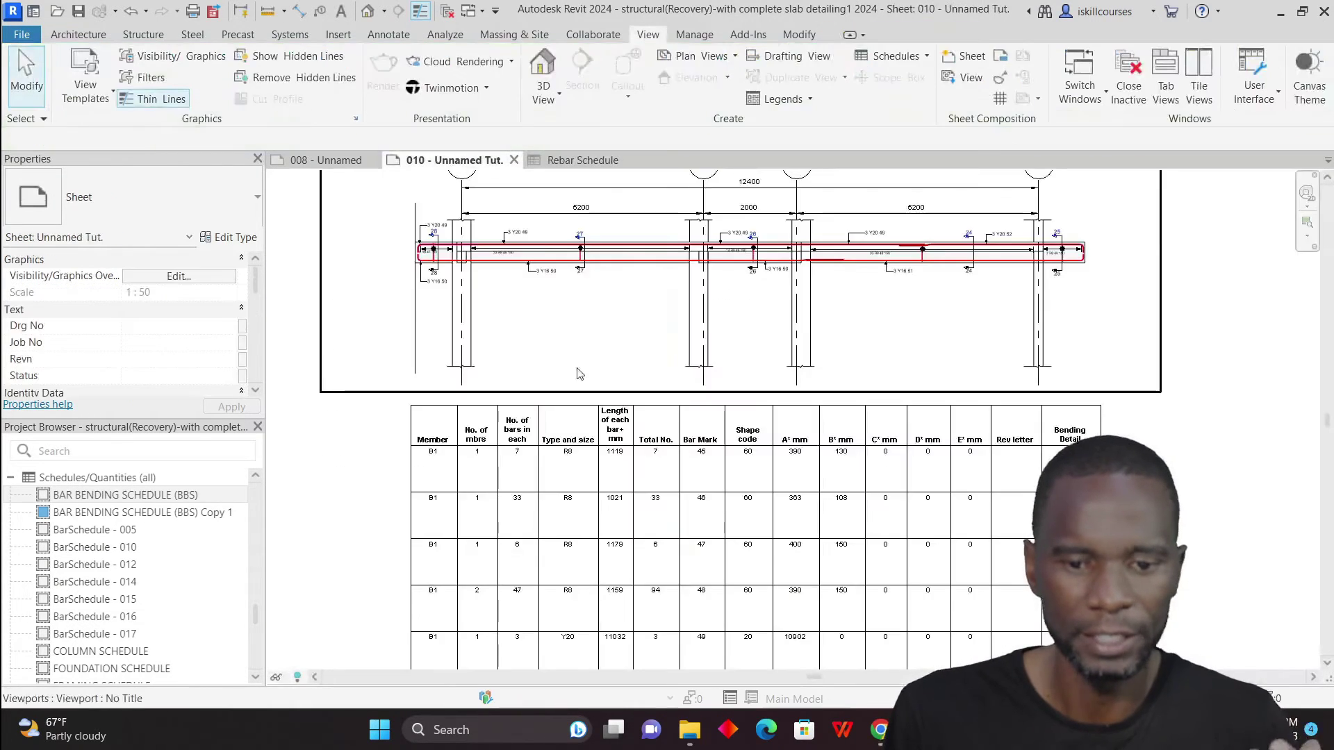
pyautogui.scroll(2, 593, 407)
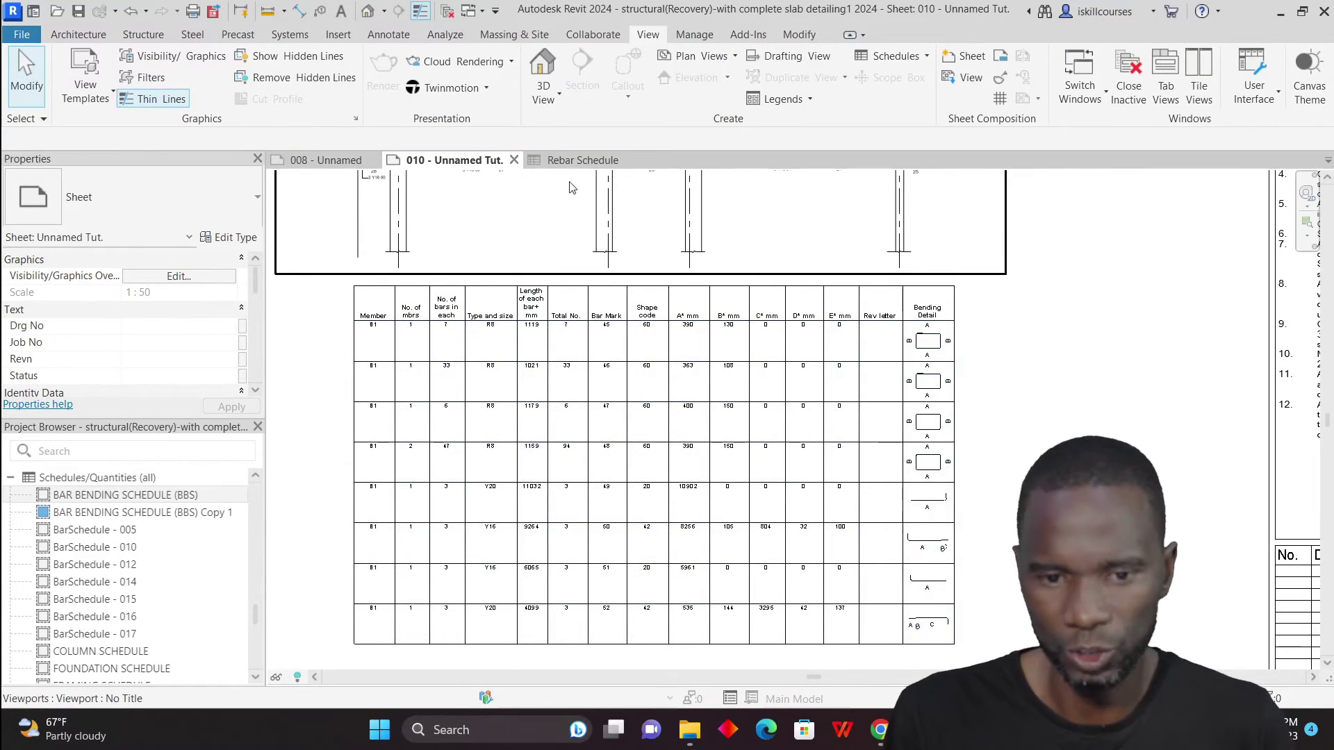
pyautogui.click(564, 161)
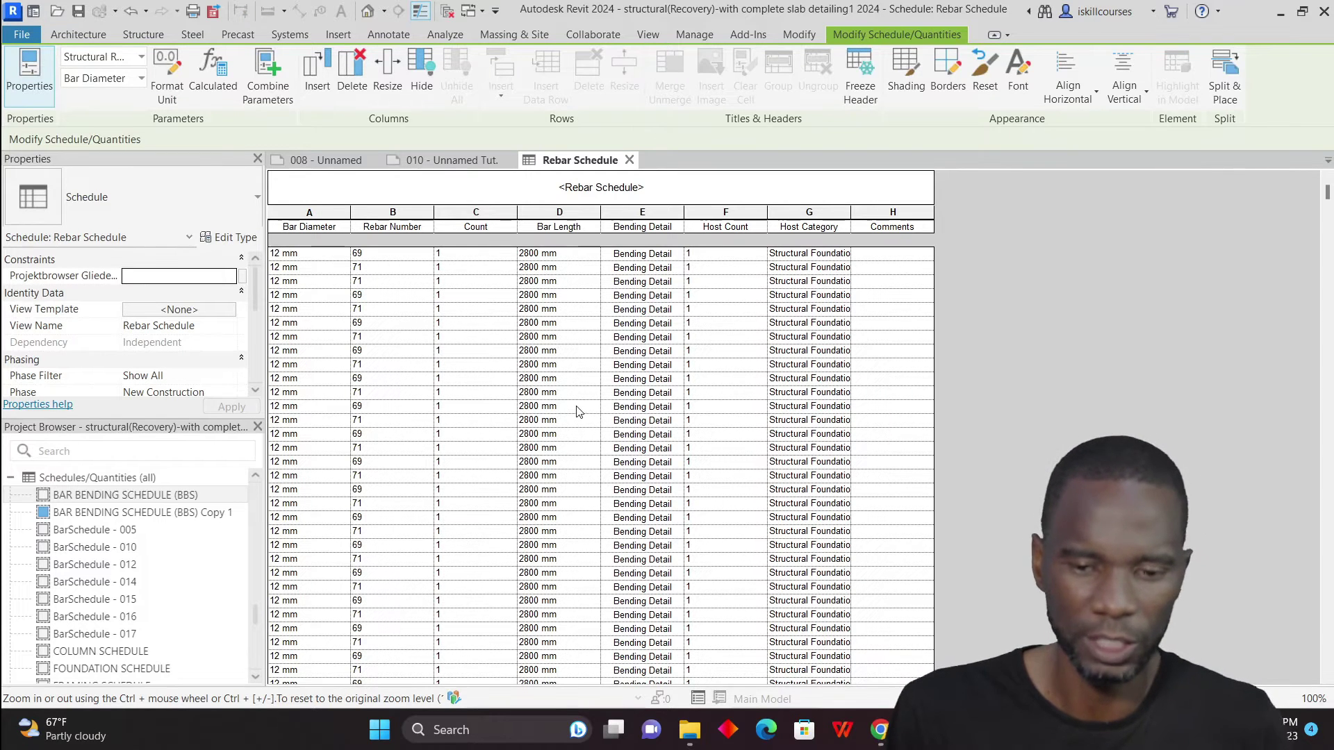
pyautogui.click(629, 159)
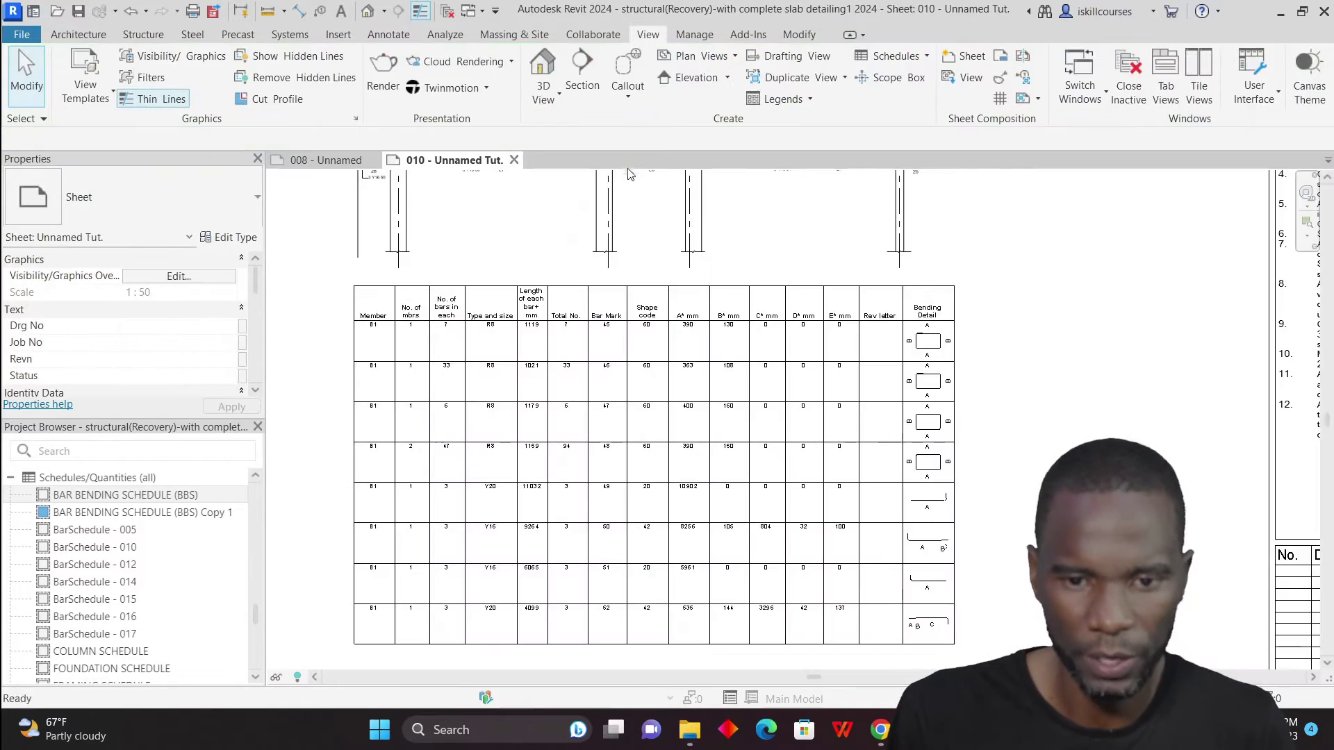
# Open the BAR BENDING SCHEDULE (BBS) Copy 1 schedule from its table on sheet 010
pyautogui.scroll(3, 532, 375)
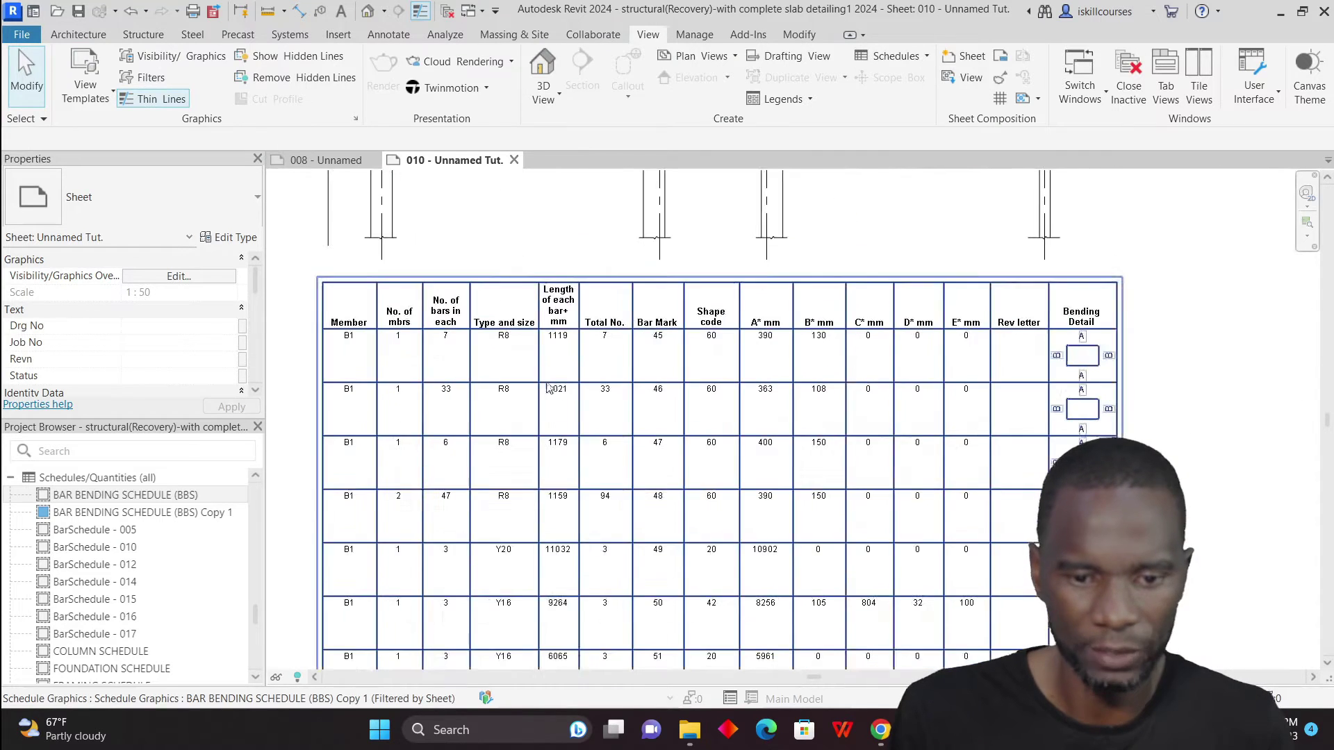
pyautogui.click(627, 406)
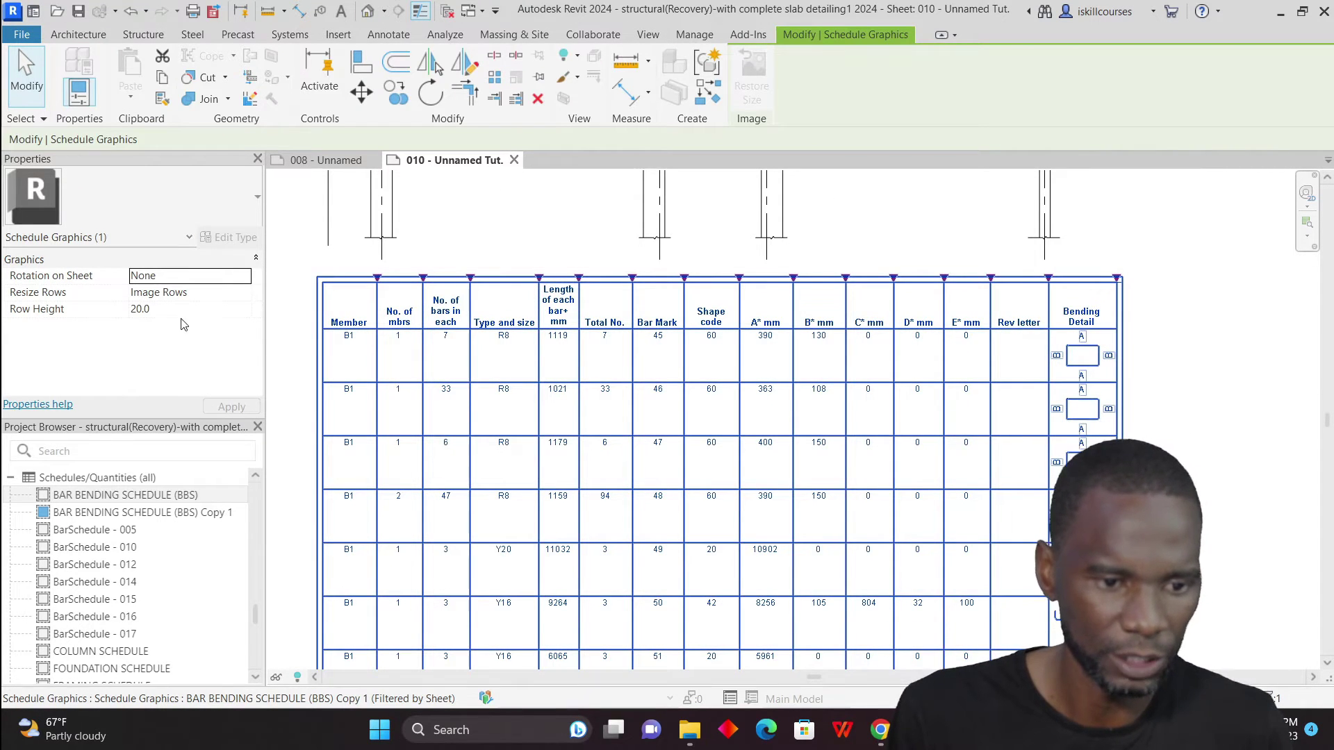
pyautogui.click(1203, 381)
pyautogui.click(323, 161)
pyautogui.click(451, 160)
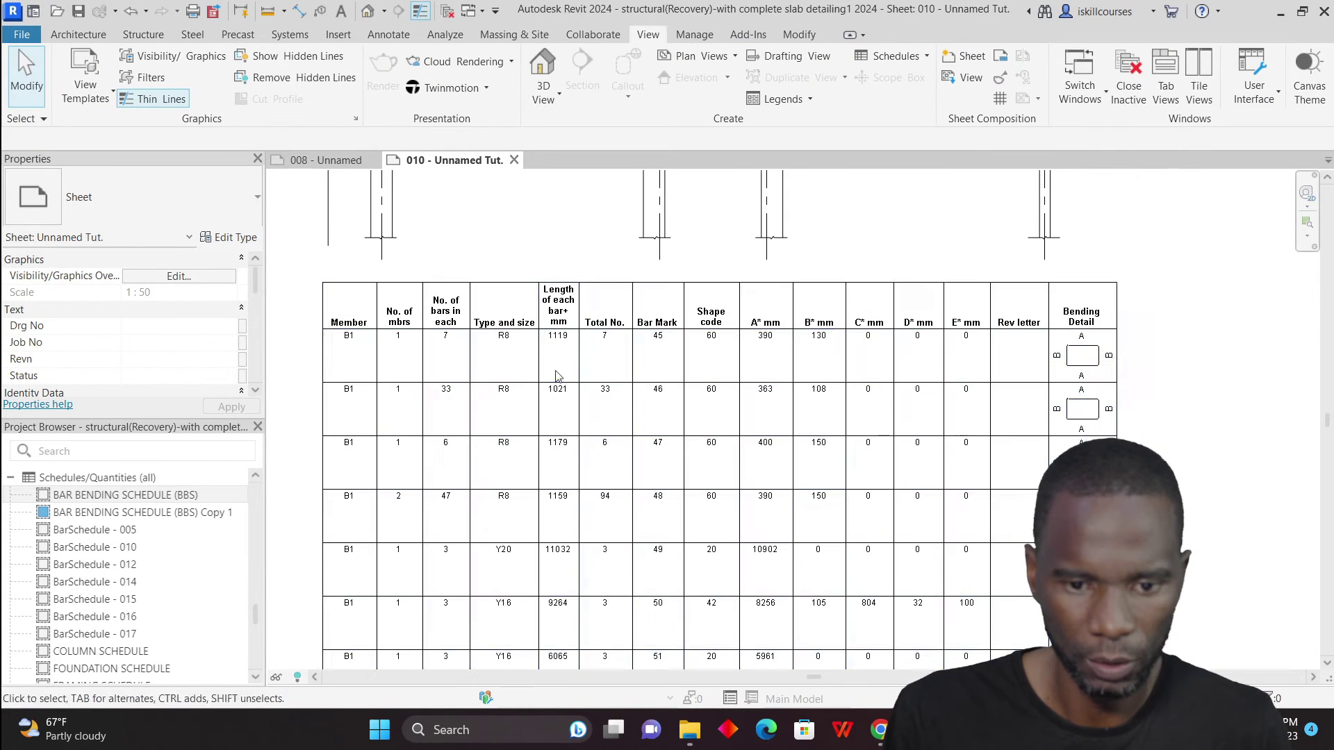
pyautogui.click(584, 393)
pyautogui.doubleClick(648, 362)
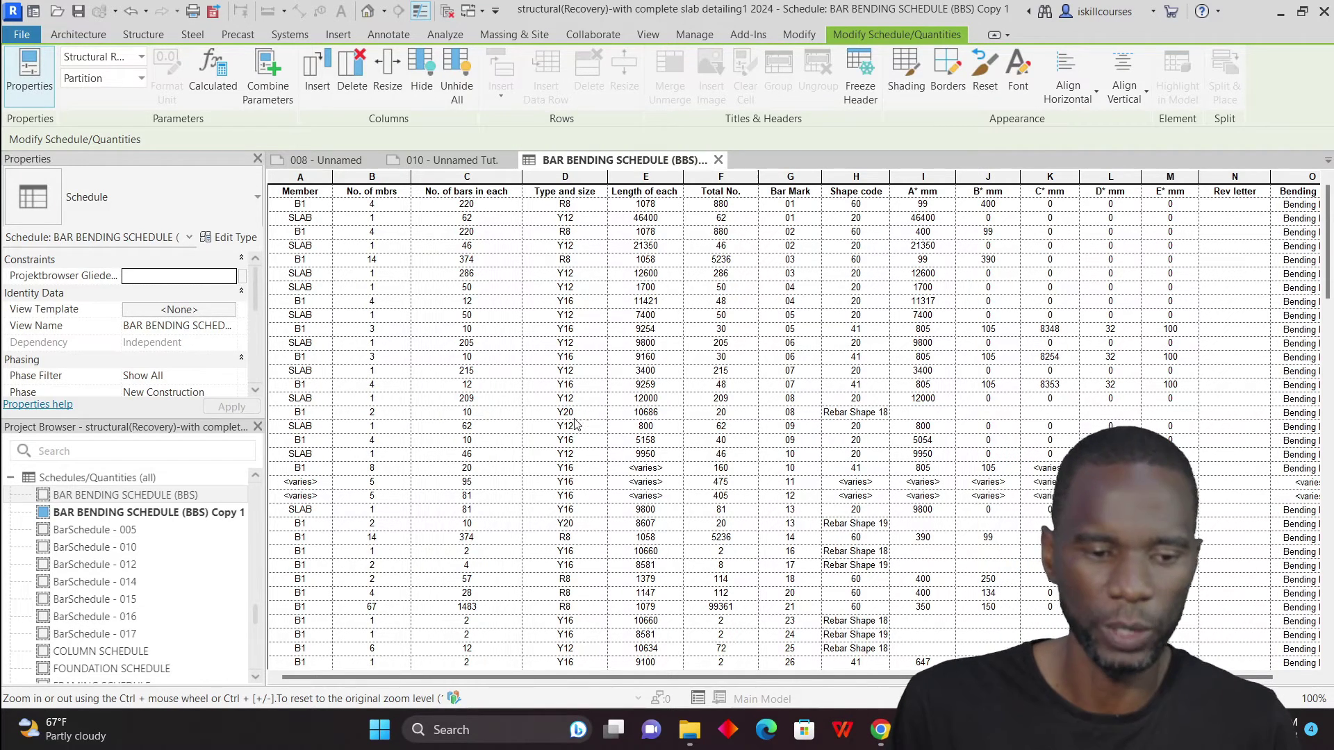
# Open the schedule's field settings and compare the scheduled fields from Partition through Shape with the table's column headings
pyautogui.scroll(-5, 154, 342)
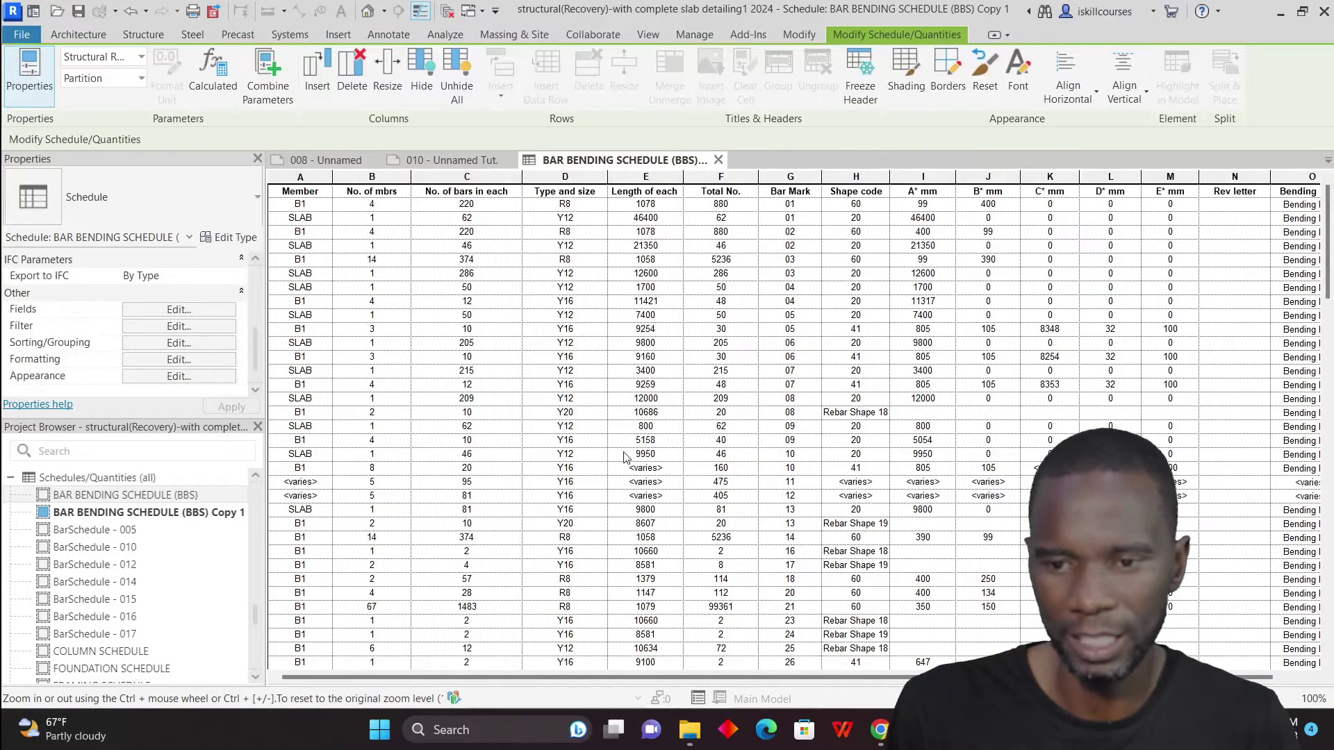
pyautogui.click(179, 309)
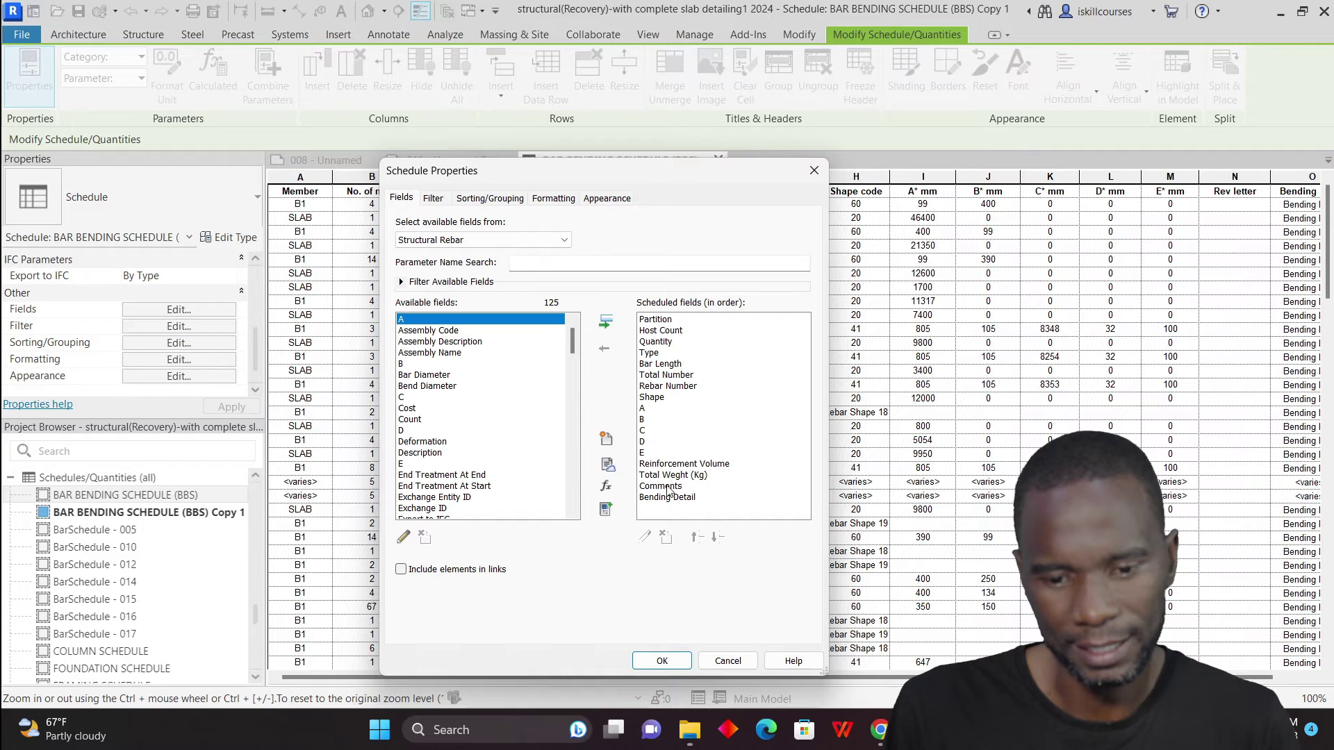
pyautogui.moveTo(686, 183); pyautogui.dragTo(519, 238)
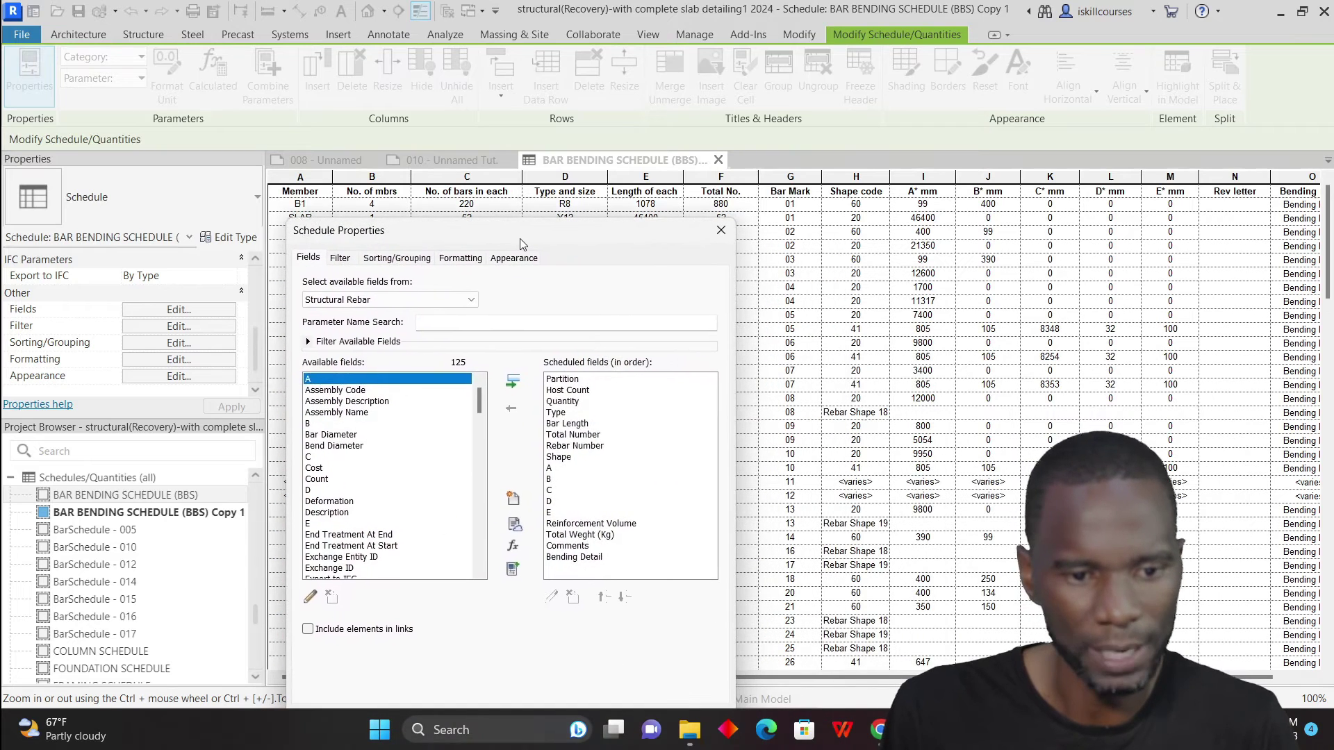
pyautogui.click(565, 379)
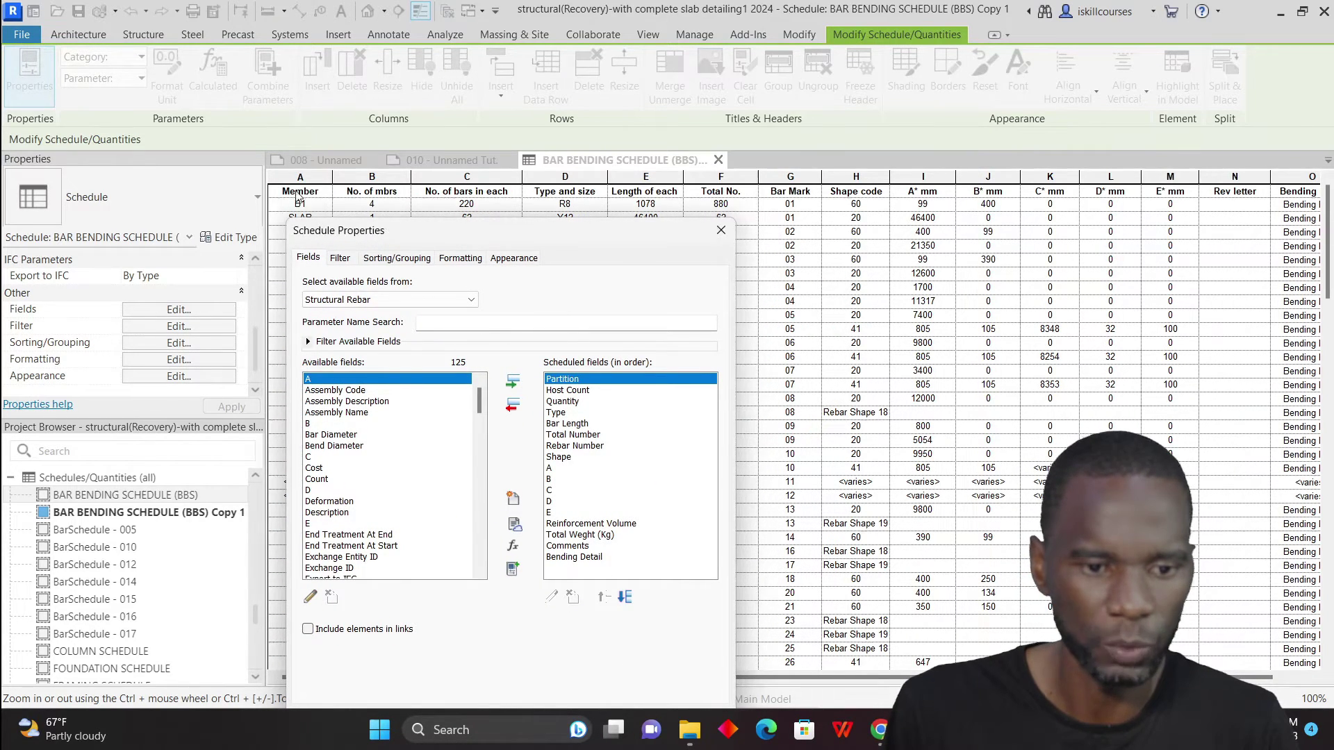
pyautogui.moveTo(467, 239); pyautogui.dragTo(514, 324)
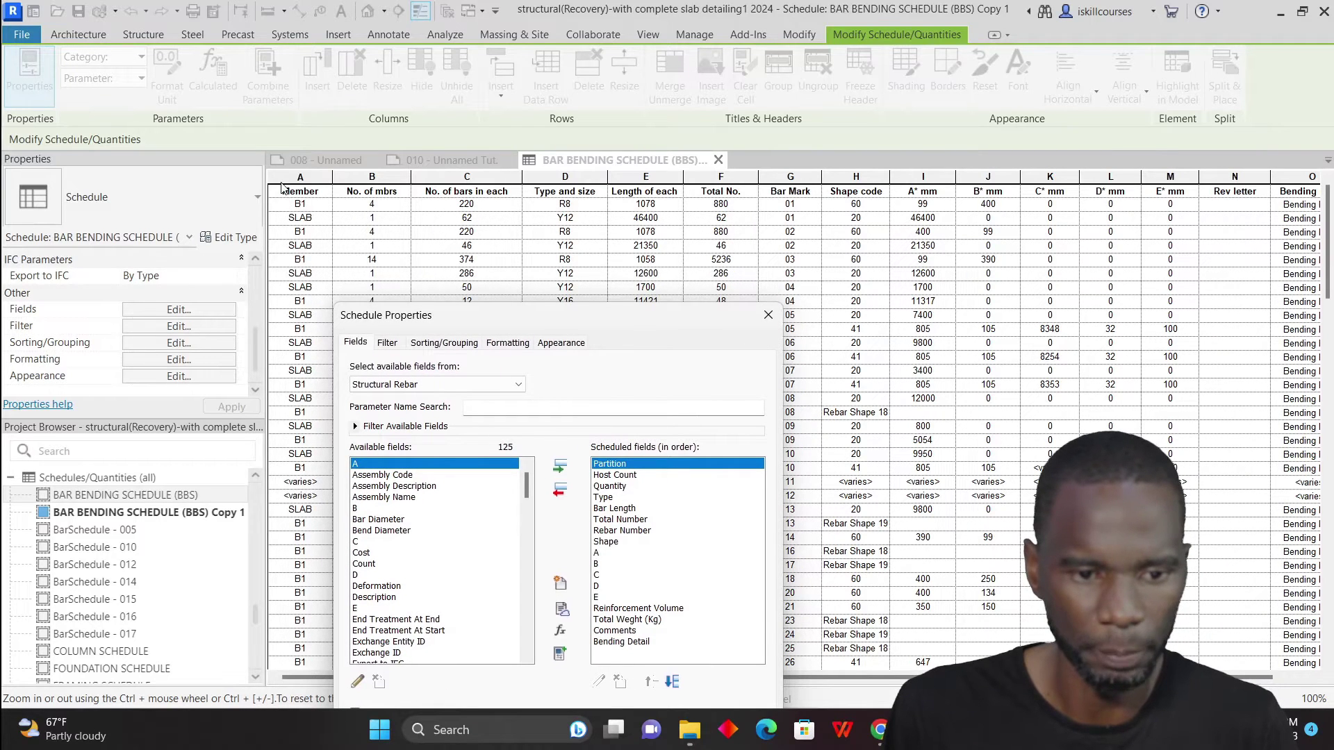
pyautogui.click(629, 476)
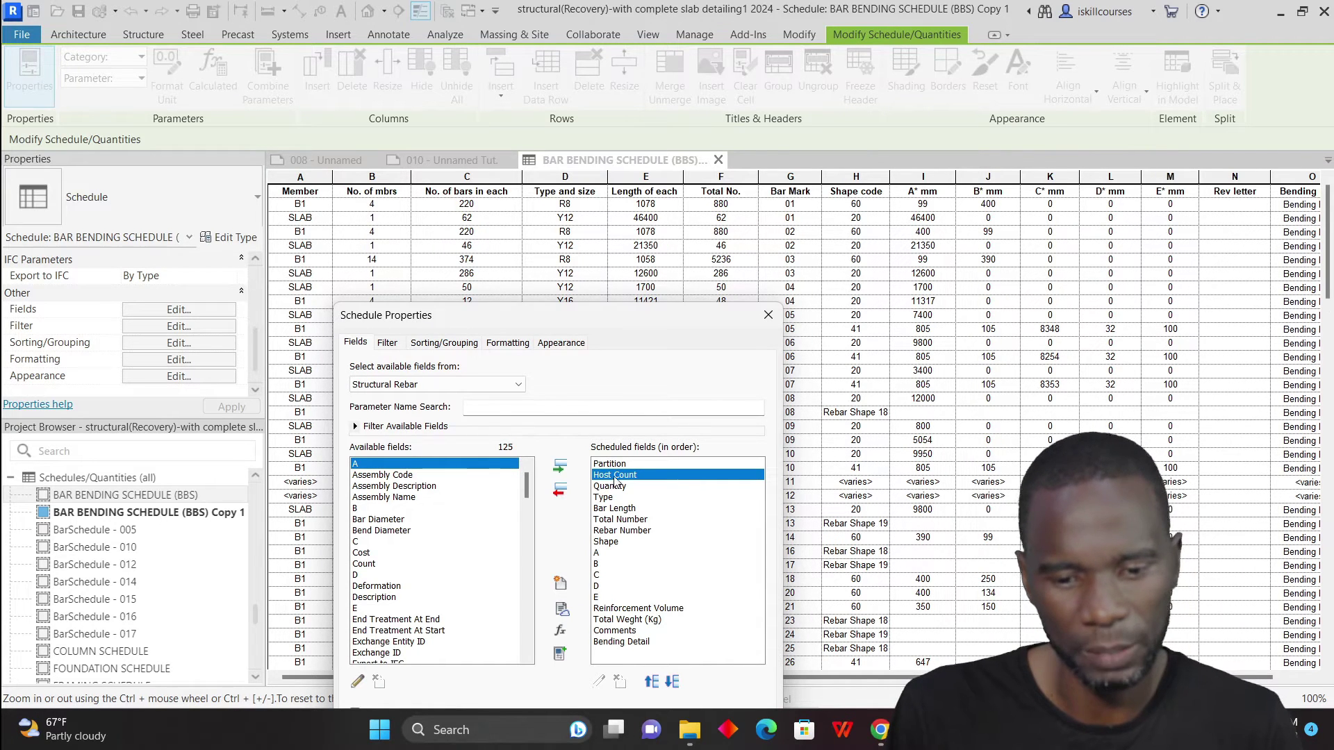
pyautogui.moveTo(617, 324); pyautogui.dragTo(622, 266)
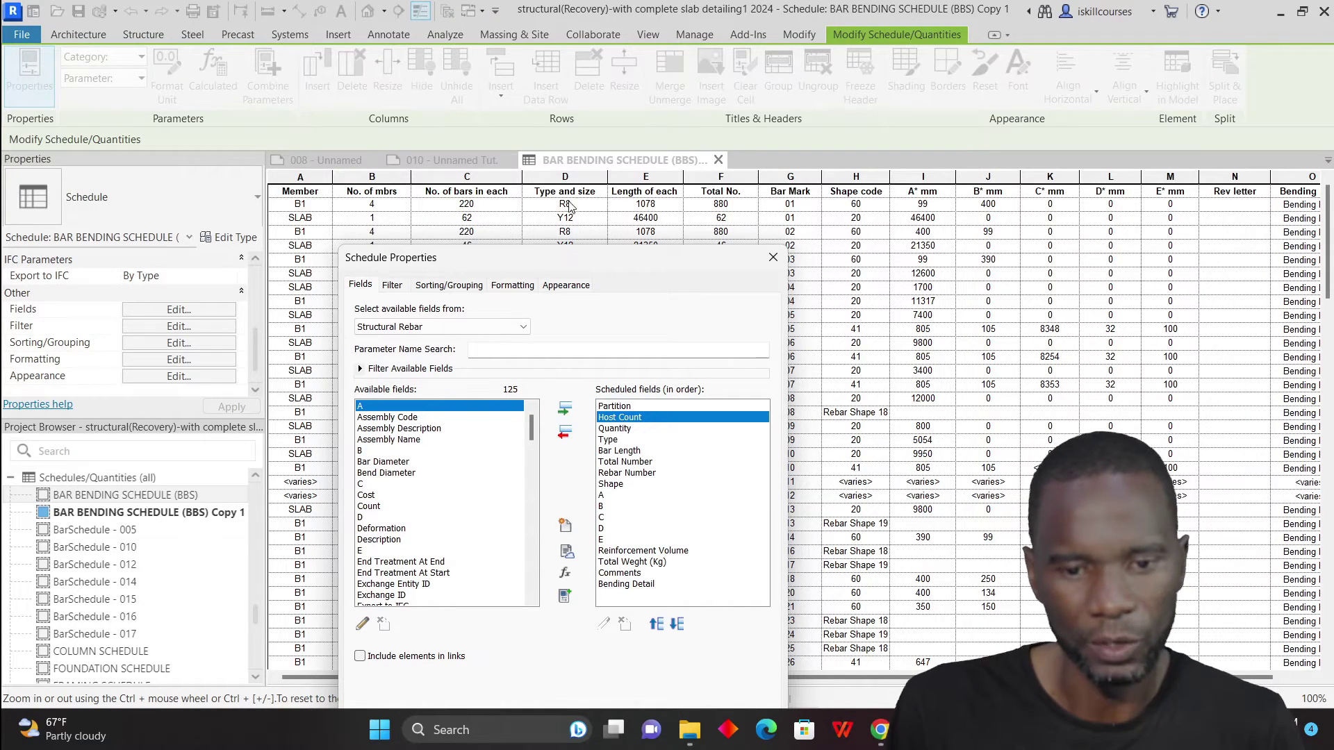
pyautogui.click(610, 440)
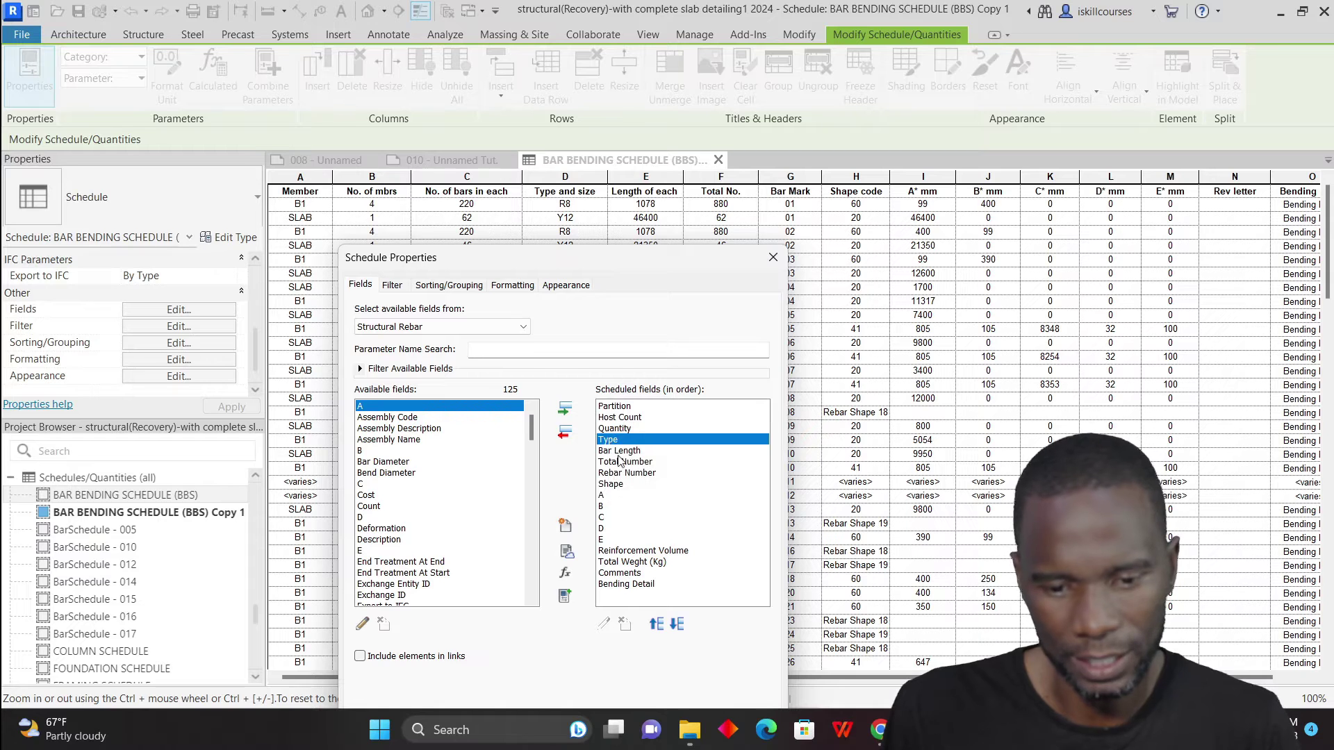
pyautogui.click(626, 451)
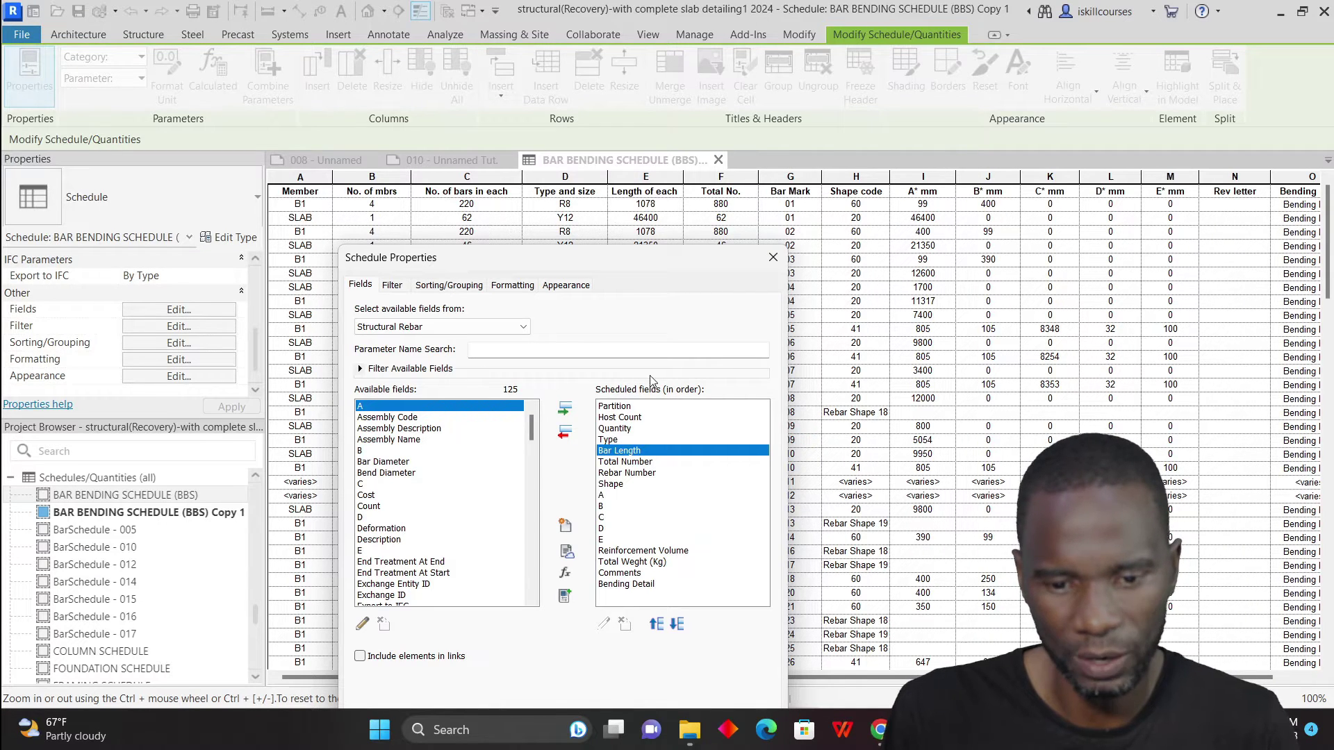
pyautogui.click(634, 464)
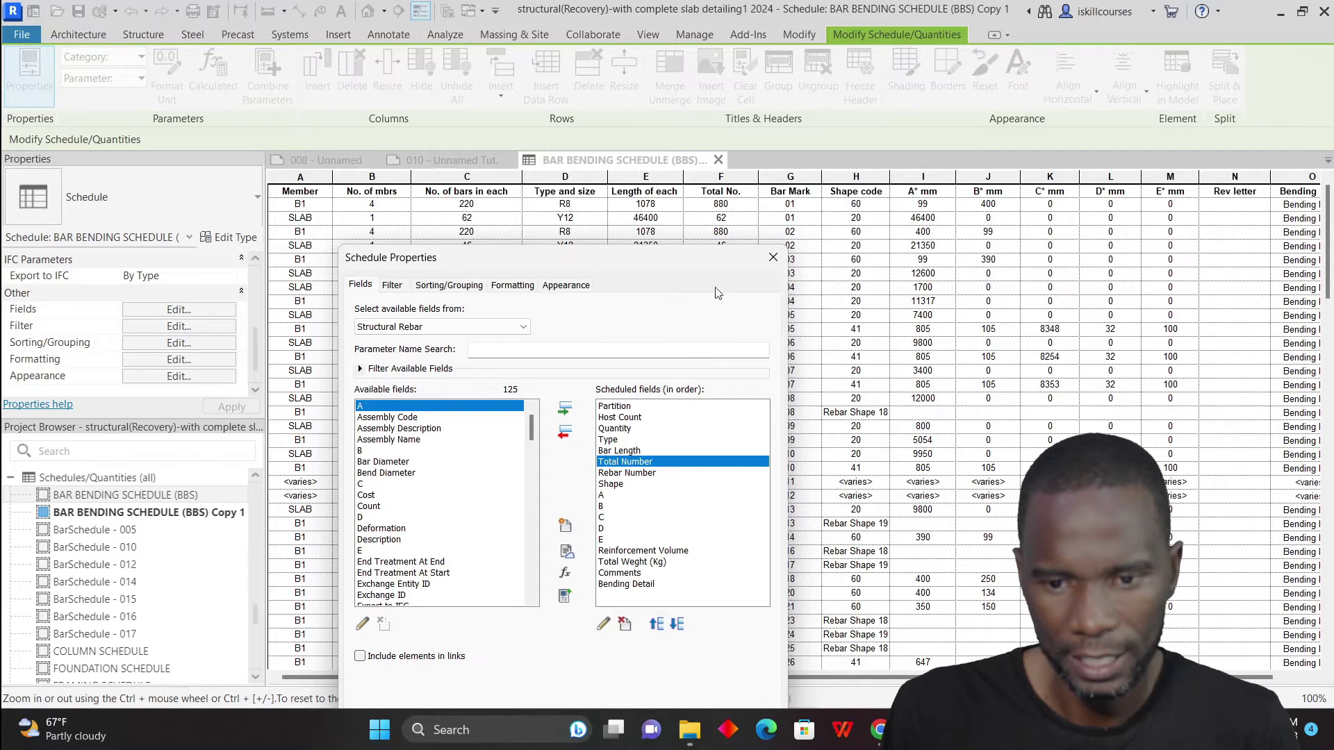
pyautogui.click(629, 474)
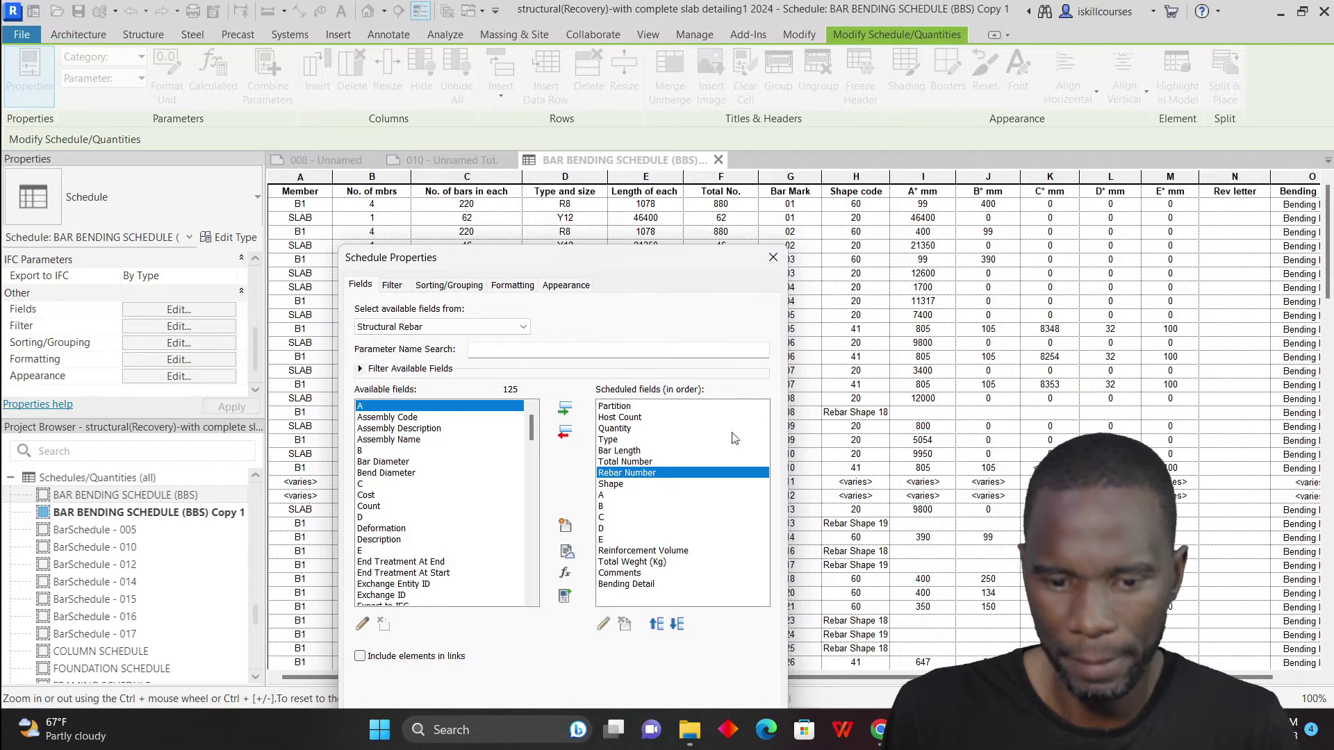
pyautogui.click(615, 485)
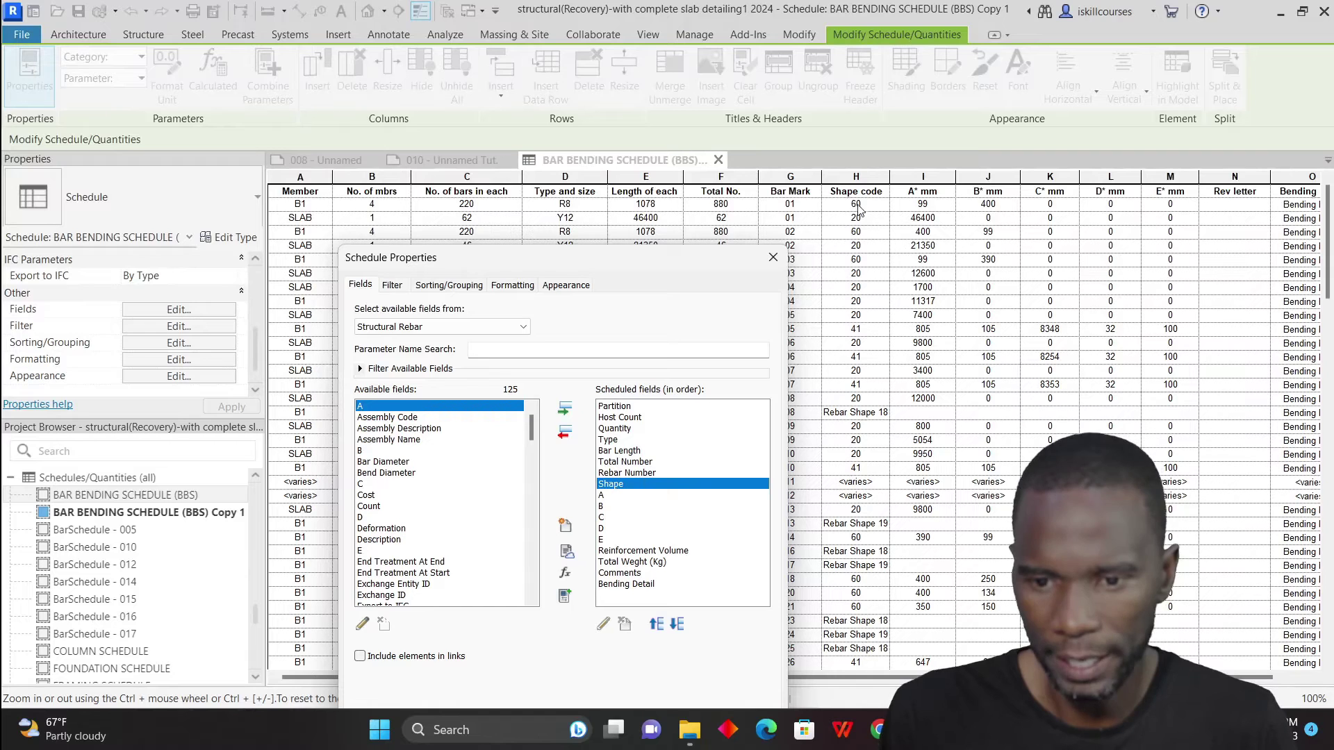
# Examine the dimension fields A to E, Comments, Bending Detail, Reinforcement Volume and total weight, and close the field settings without changes
pyautogui.click(603, 496)
pyautogui.click(602, 507)
pyautogui.click(602, 518)
pyautogui.click(602, 531)
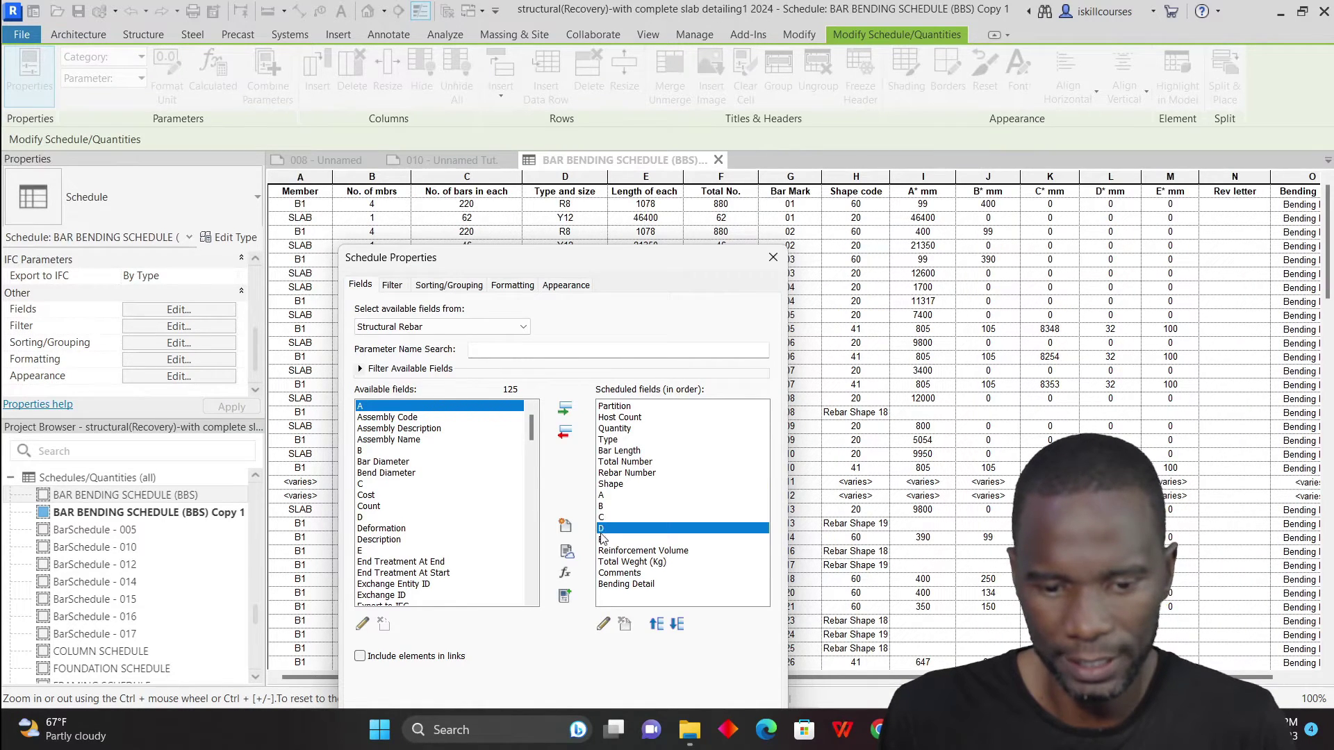
pyautogui.click(603, 540)
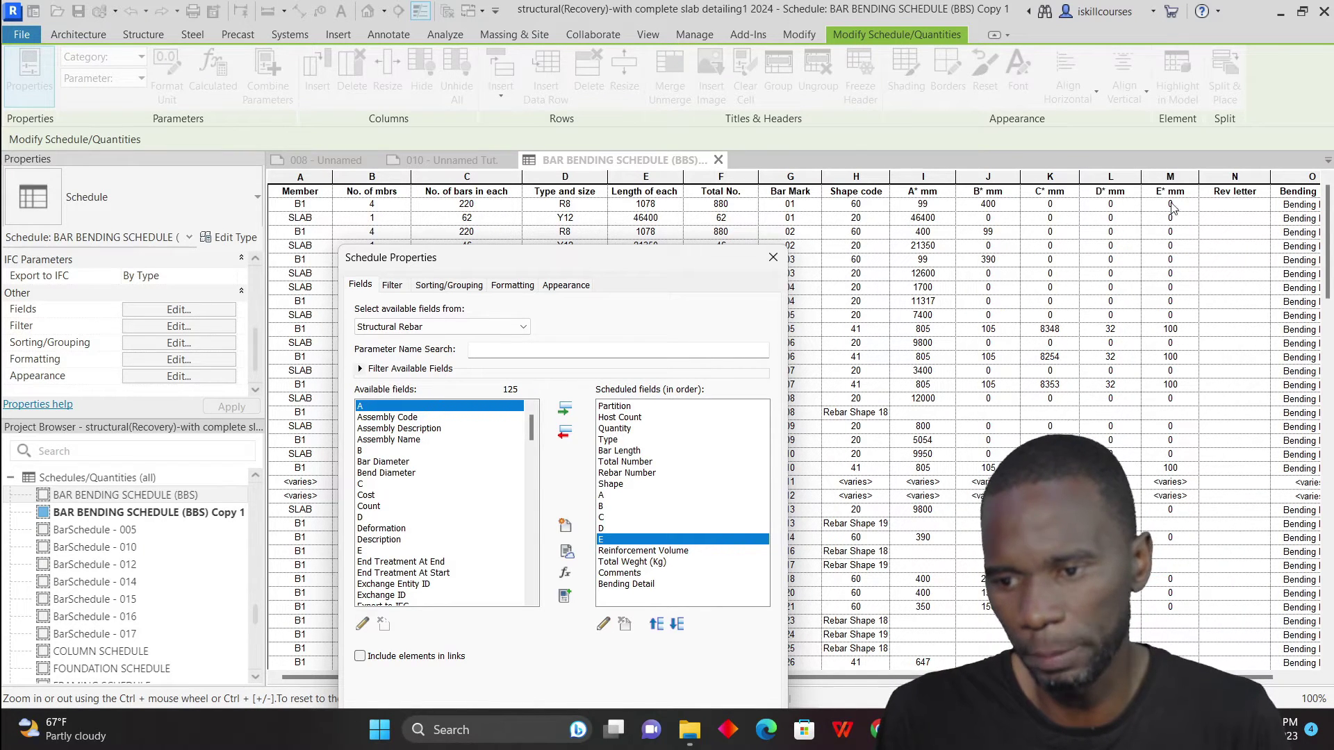
pyautogui.click(623, 574)
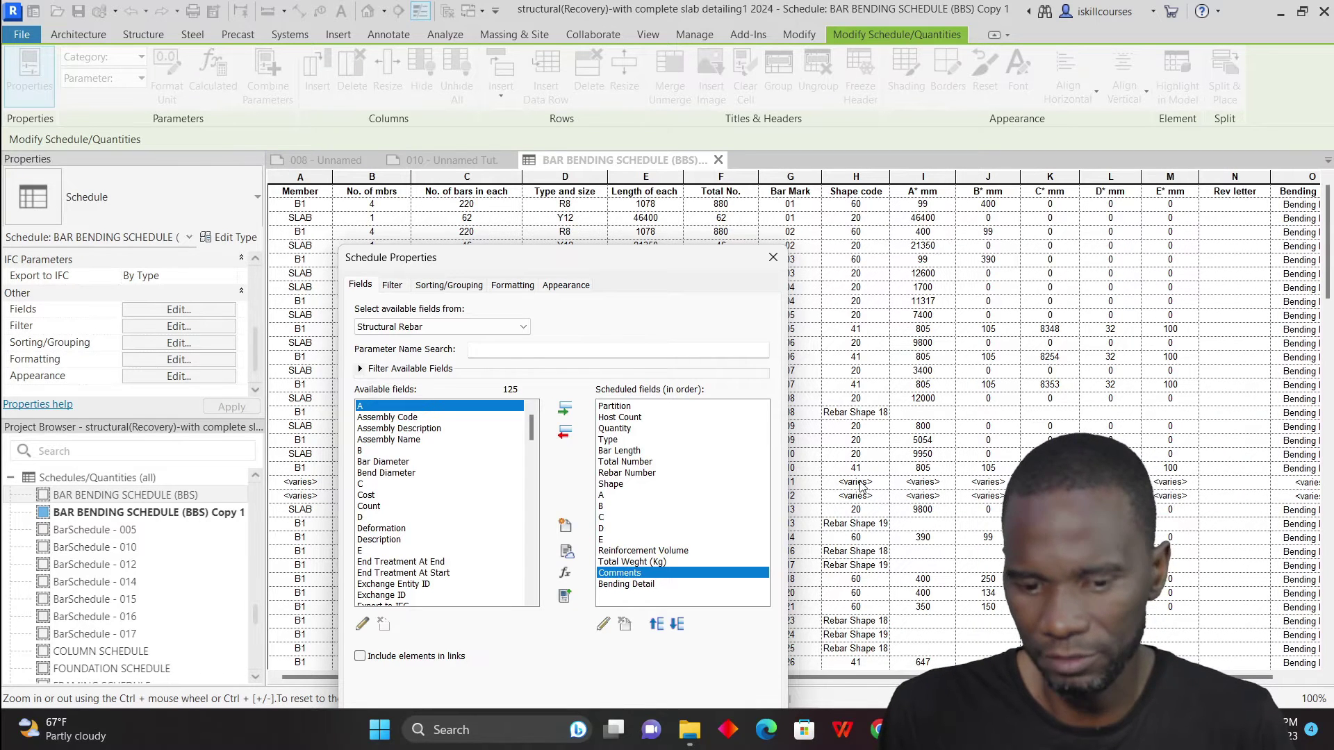
pyautogui.click(644, 585)
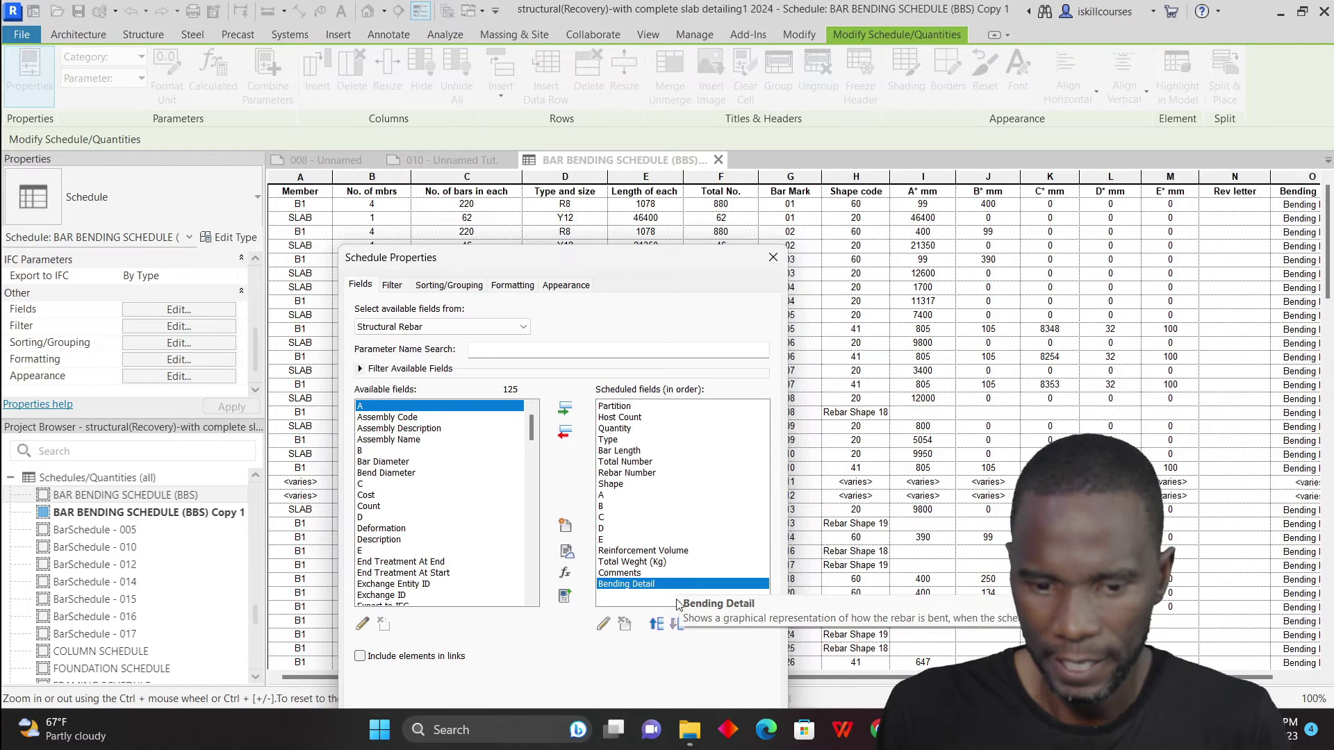
pyautogui.click(644, 551)
pyautogui.click(646, 562)
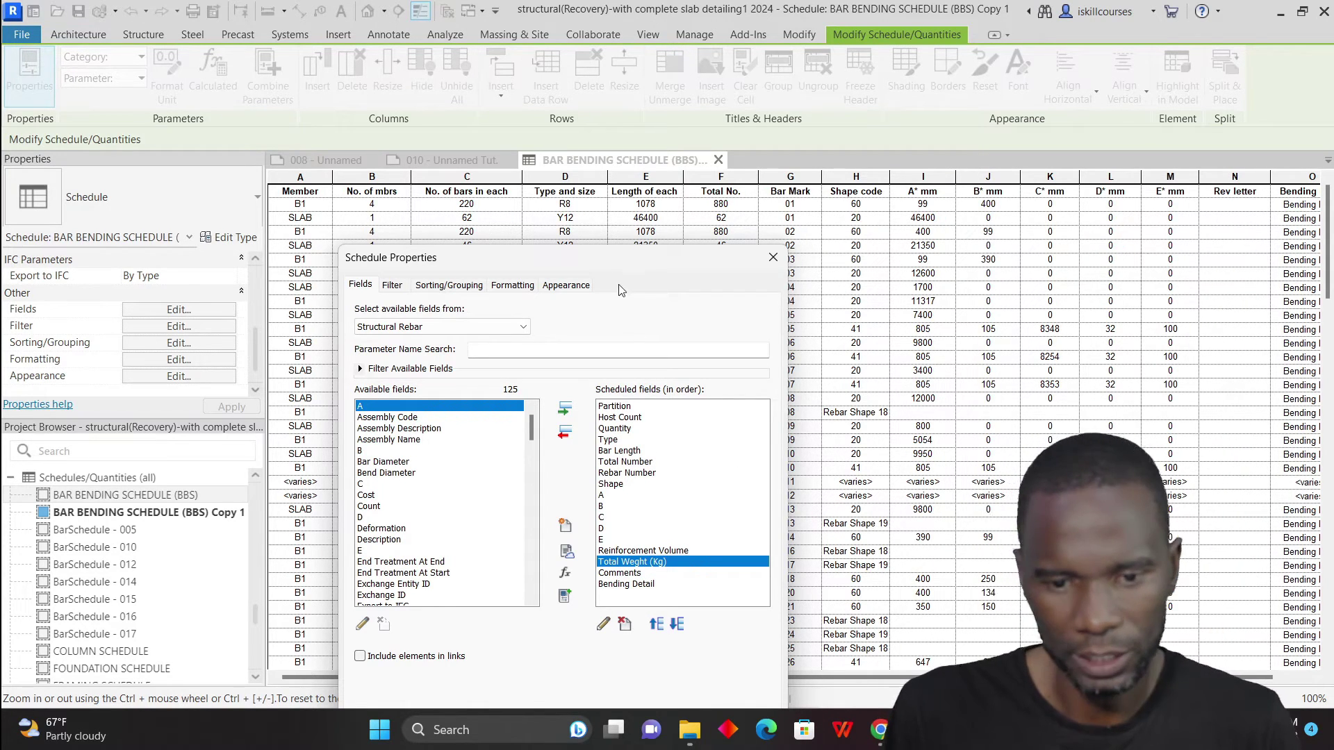
pyautogui.click(773, 262)
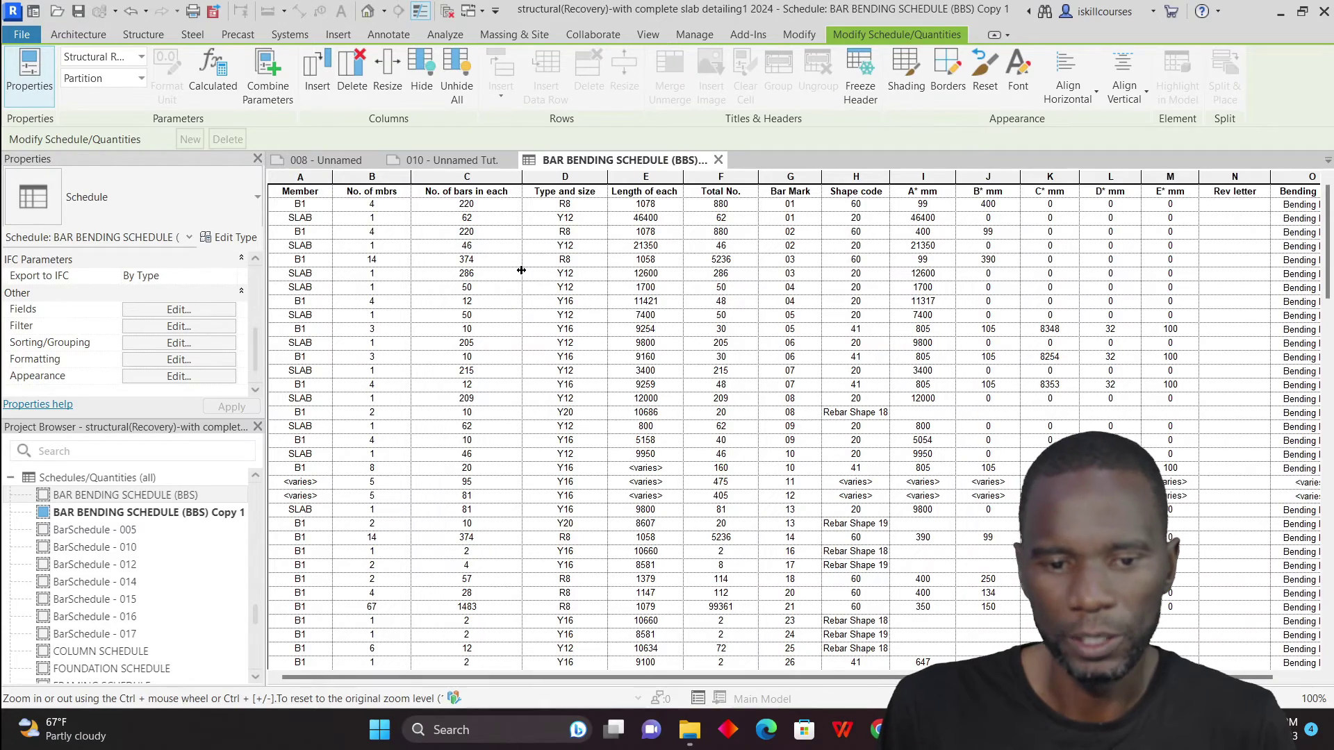
# Check the column headings on sheet 010 and rename the schedule's Member heading to MEMBER
pyautogui.click(448, 160)
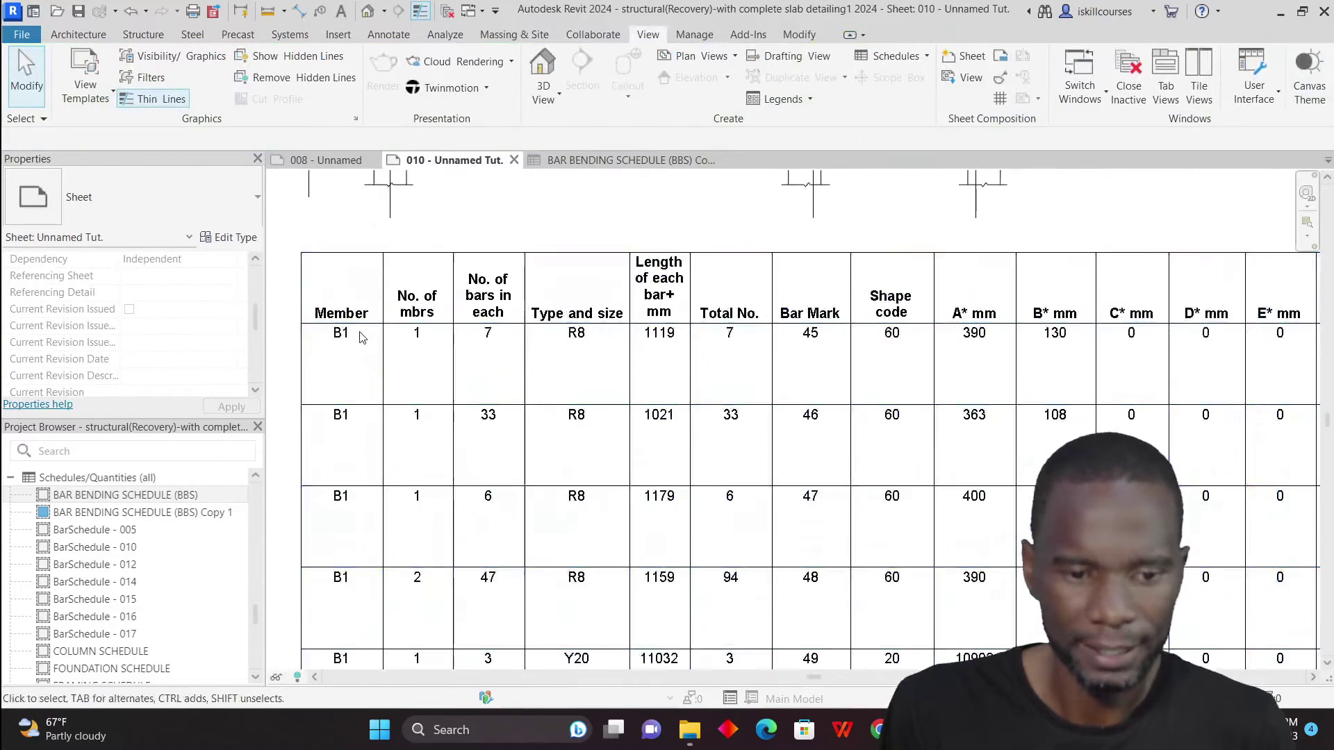
pyautogui.scroll(1, 361, 338)
pyautogui.doubleClick(484, 248)
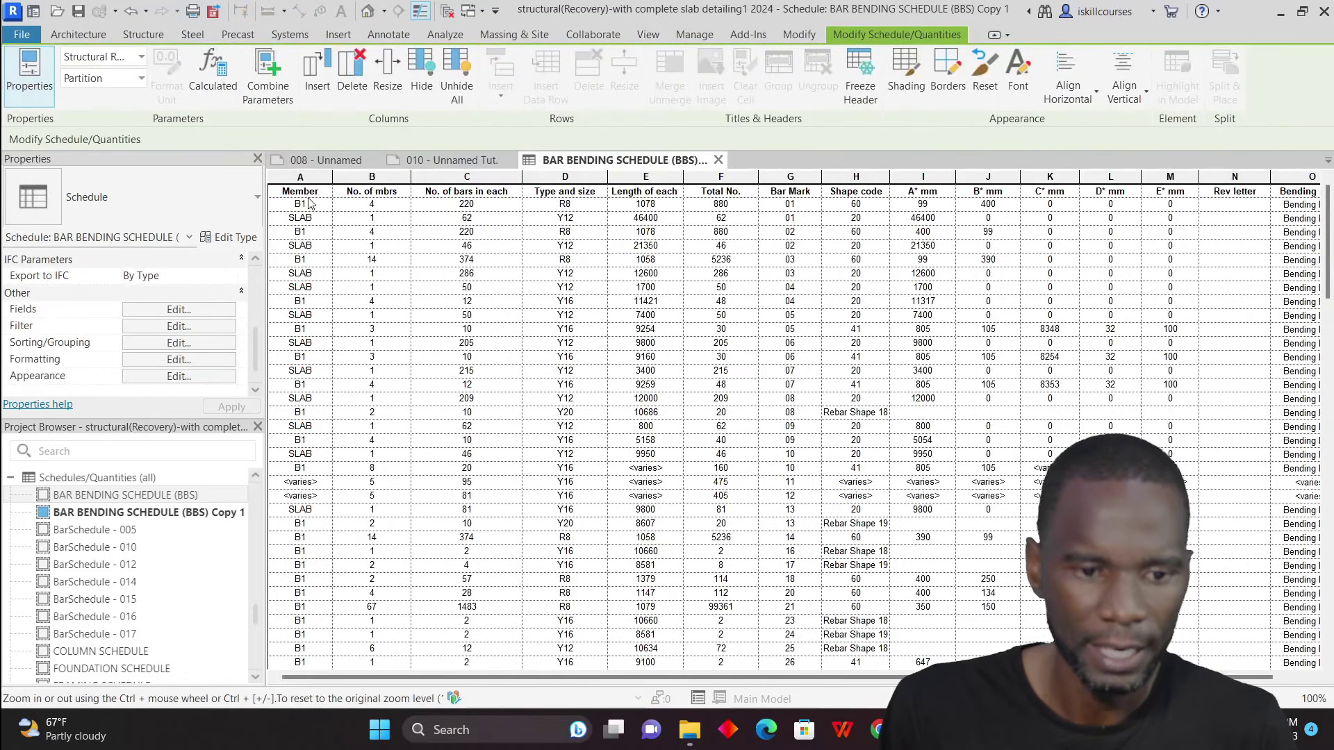
pyautogui.doubleClick(326, 194)
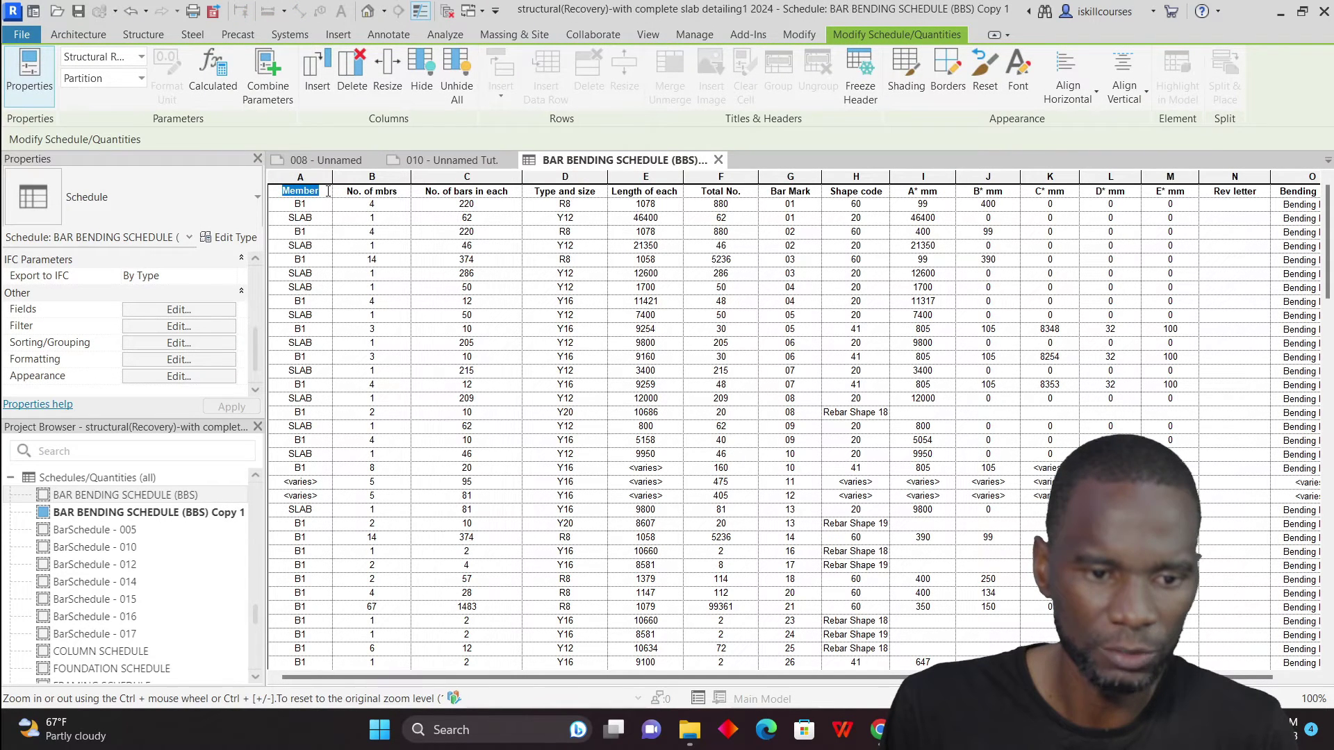
pyautogui.click(325, 193)
pyautogui.moveTo(325, 194); pyautogui.dragTo(272, 193)
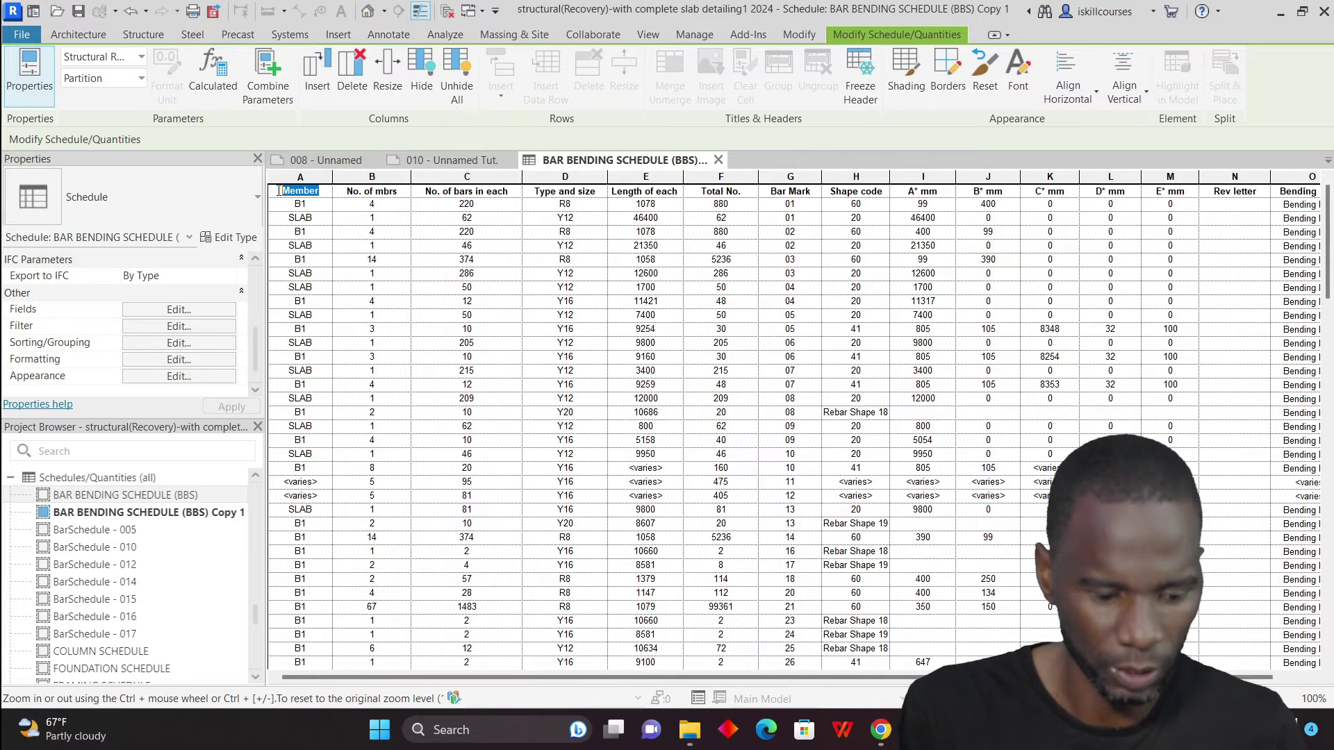
pyautogui.write('MEMBER')
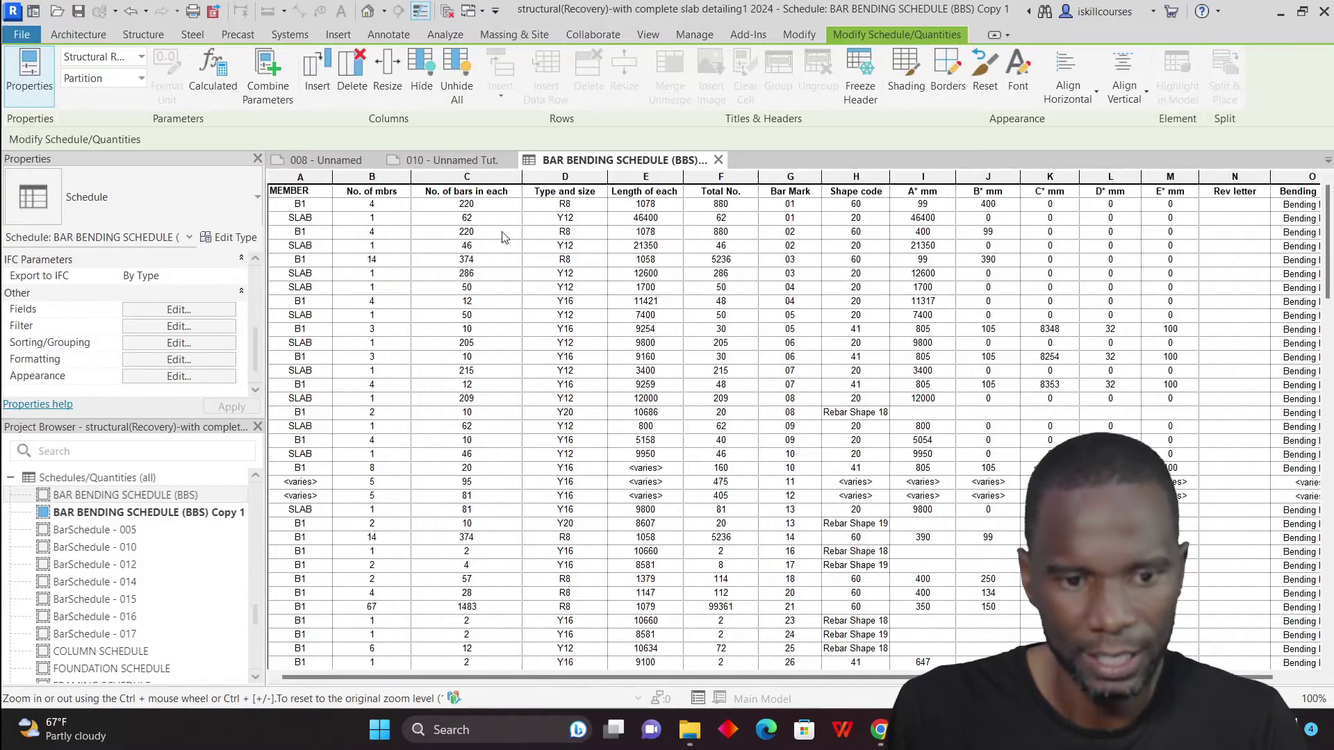
# Review the available rebar fields and the Bending Detail field in the schedule's field settings, closing them without changes
pyautogui.click(194, 310)
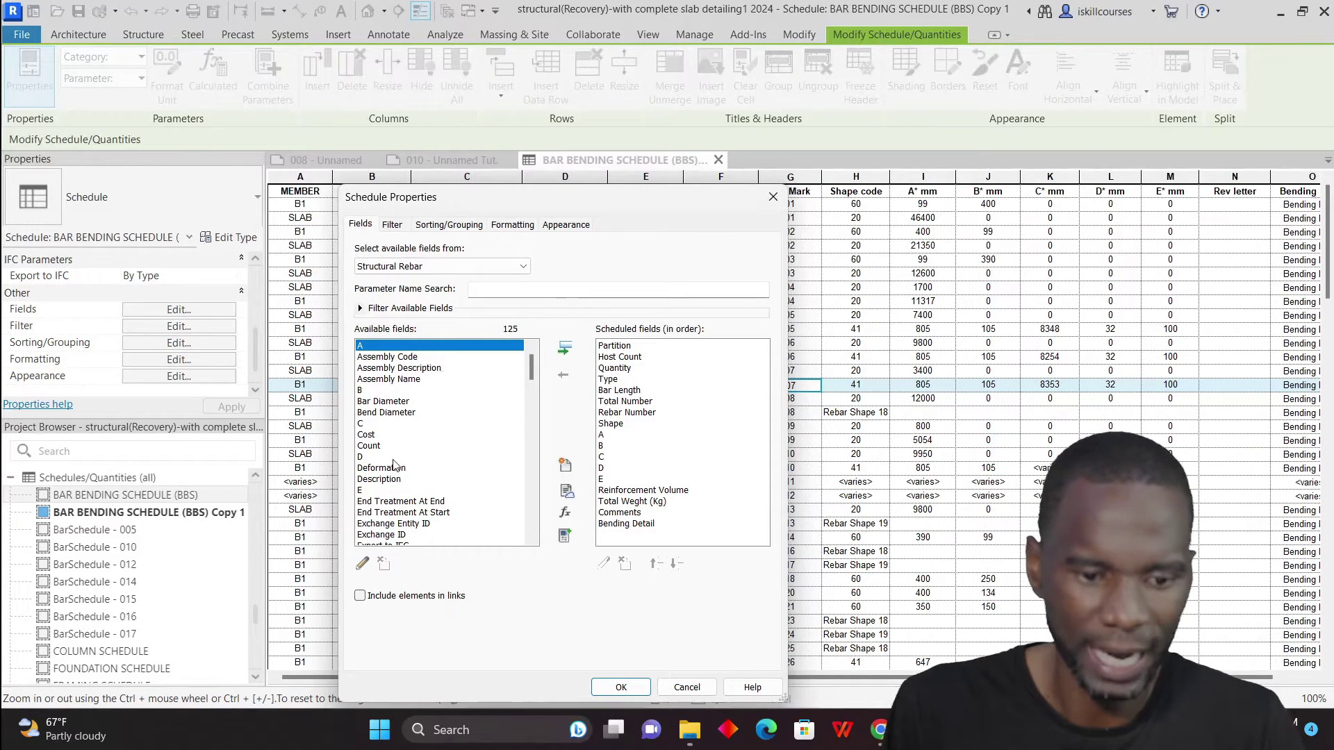
pyautogui.scroll(-12, 394, 464)
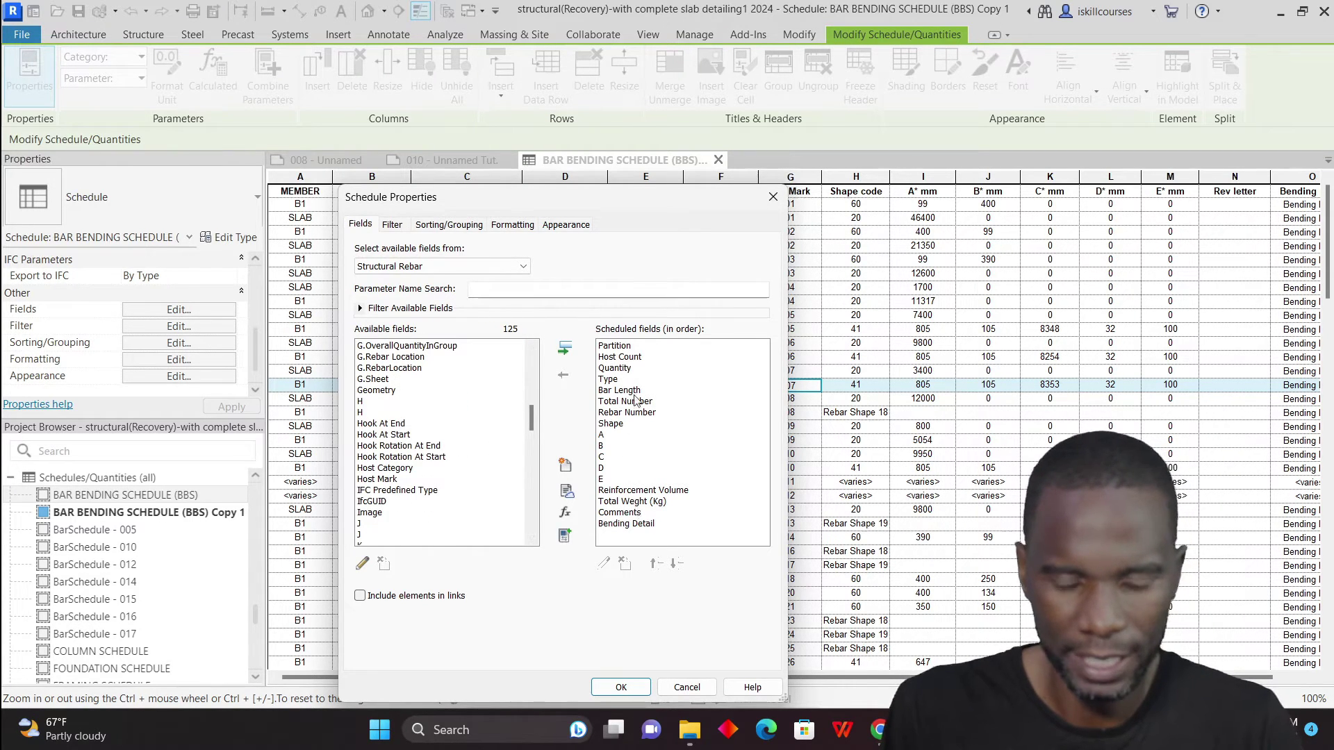
pyautogui.click(773, 199)
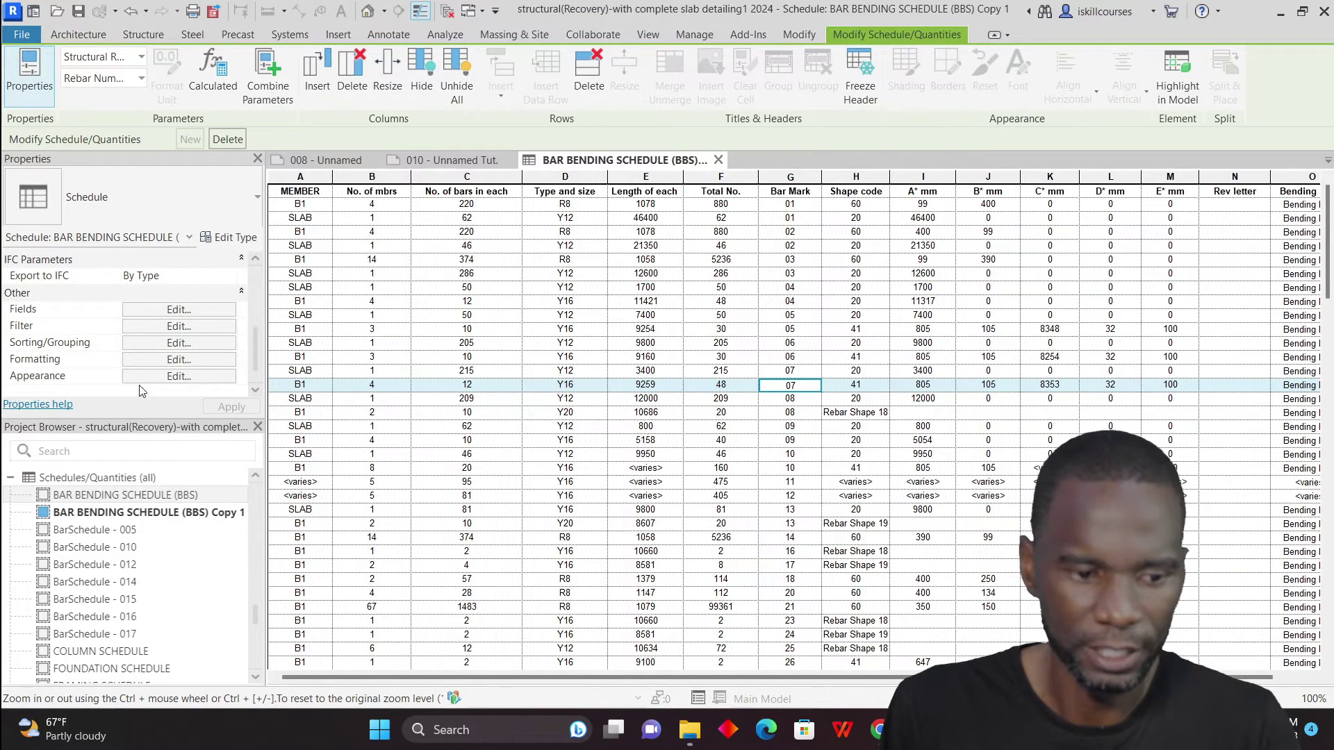
pyautogui.click(176, 316)
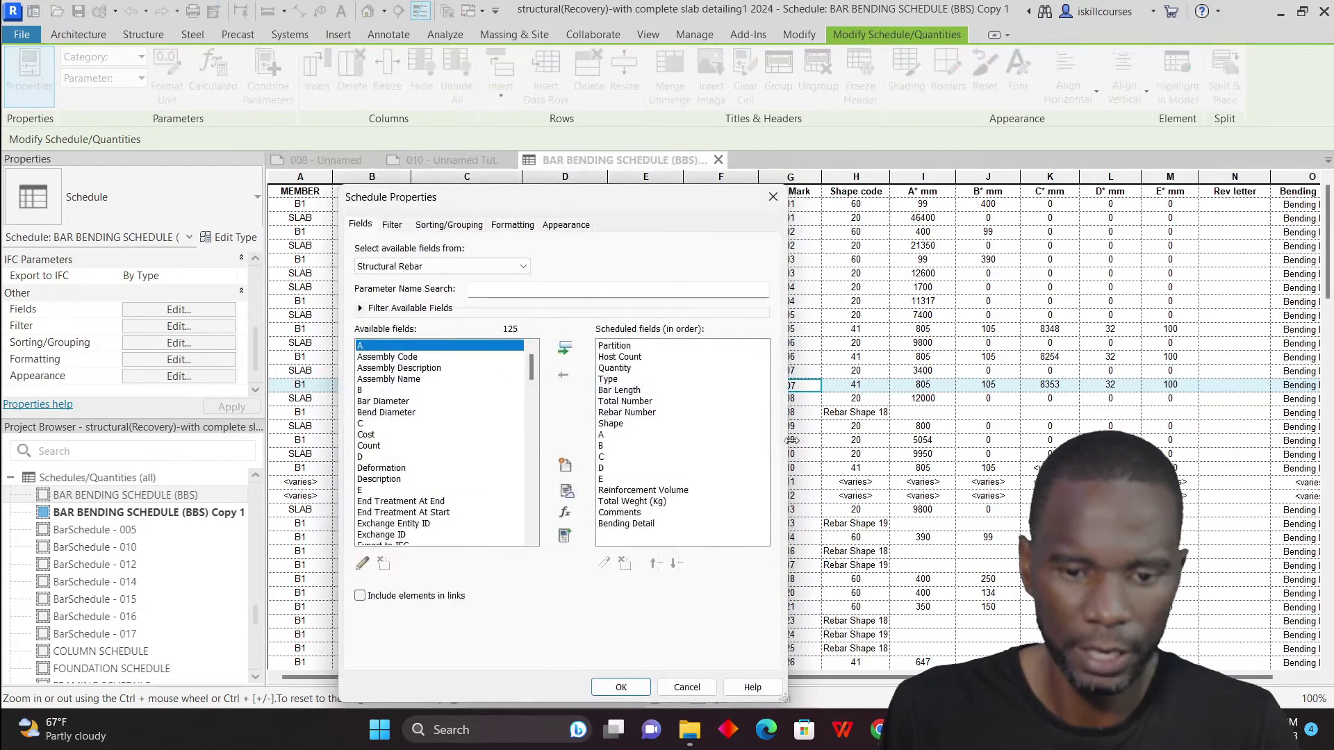
pyautogui.click(624, 525)
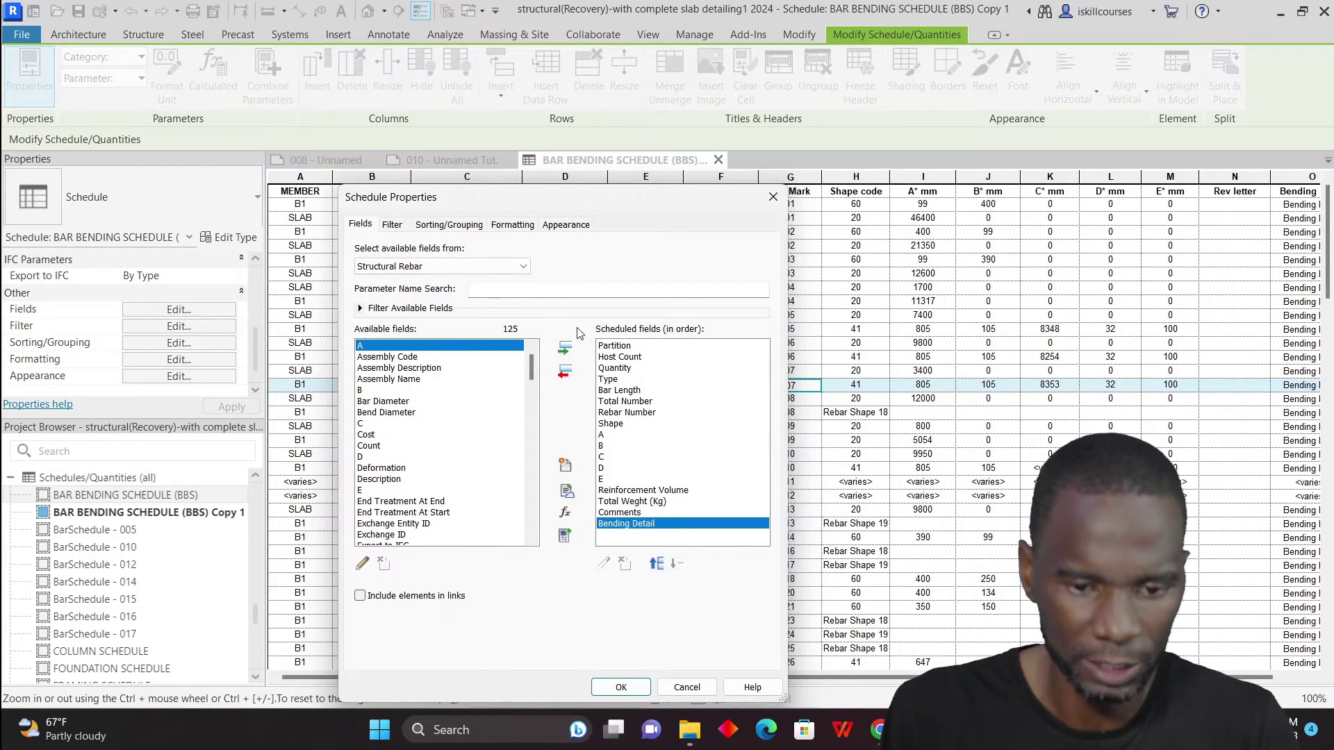
pyautogui.click(773, 197)
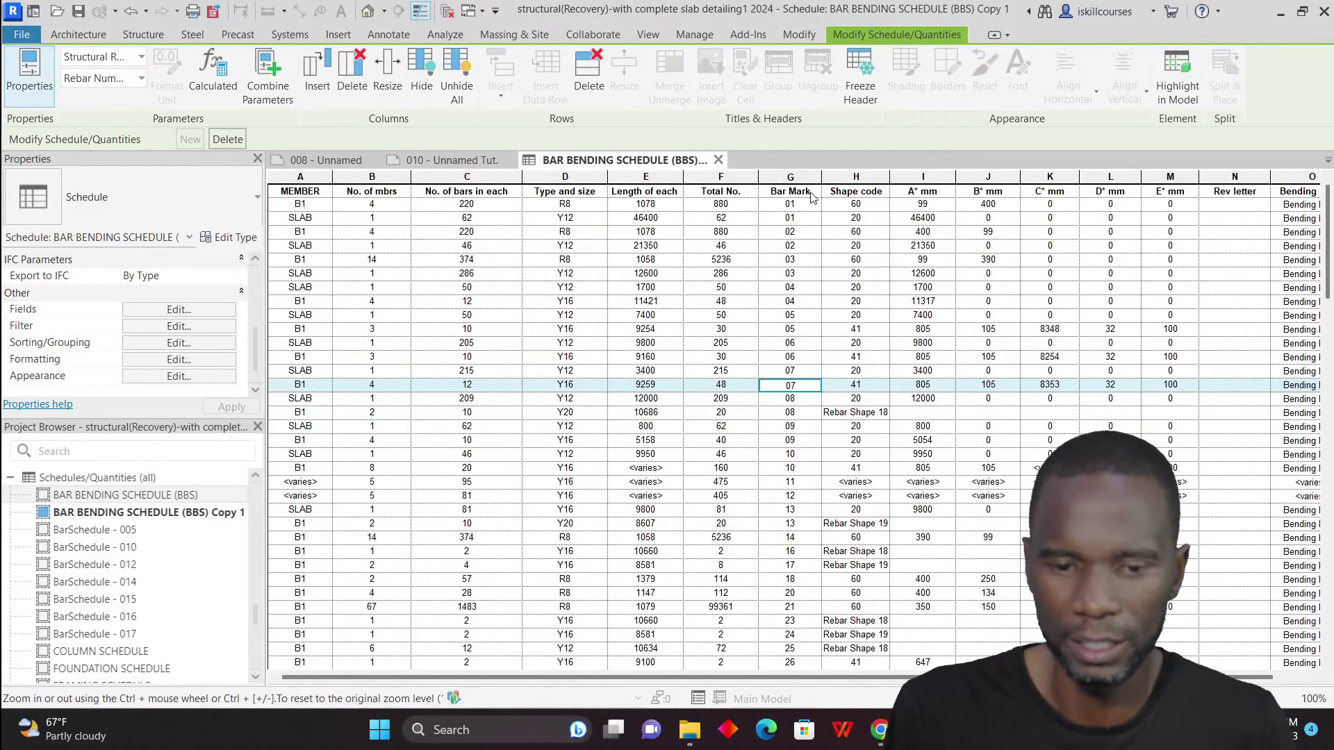
# Close the copied bar bending schedule's view and bring up sheet 008 with the beam elevation
pyautogui.click(719, 160)
pyautogui.scroll(-6, 646, 415)
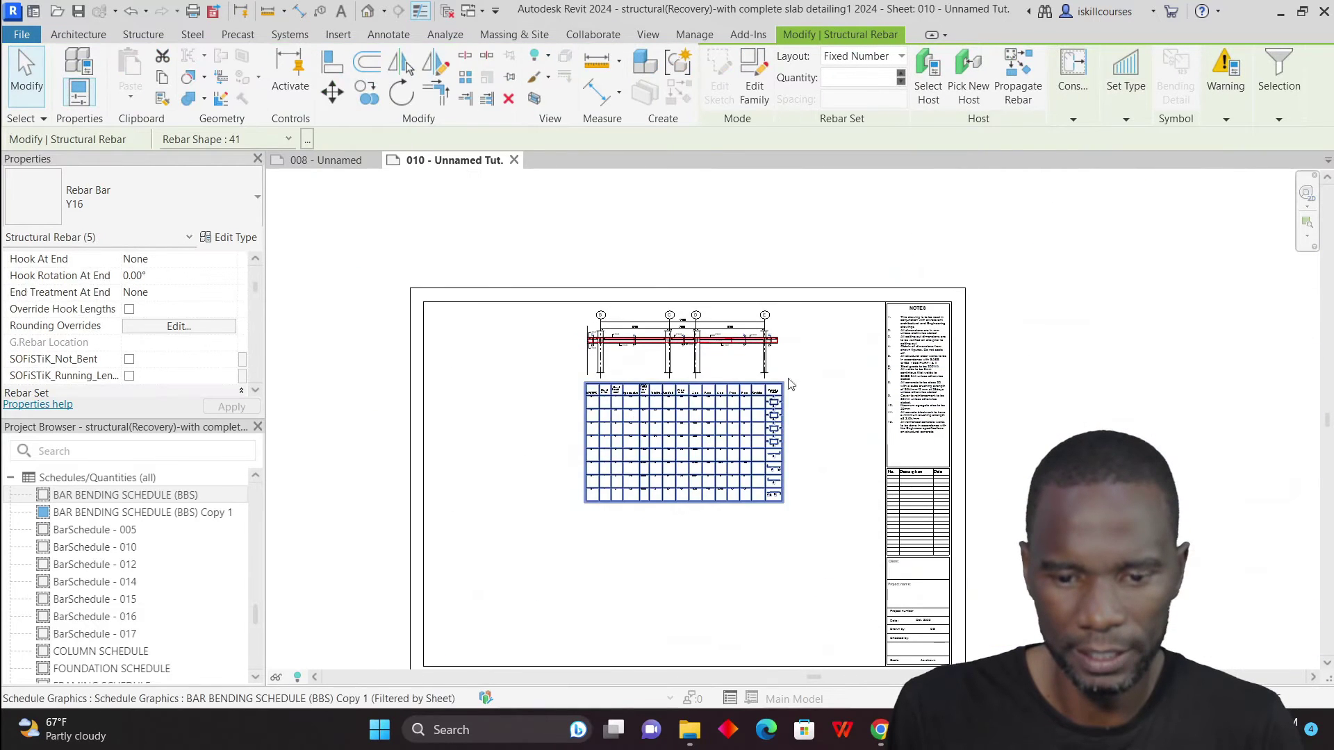
pyautogui.click(326, 160)
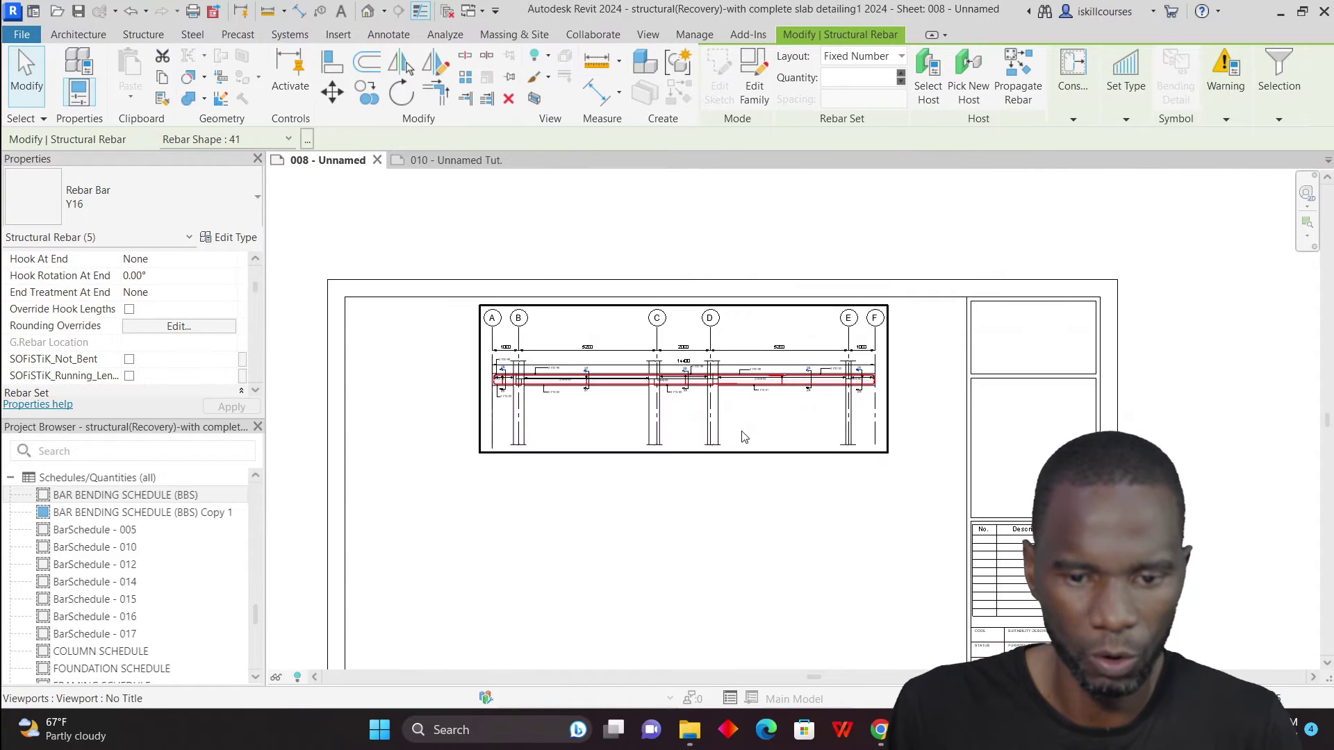
pyautogui.scroll(-3, 360, 532)
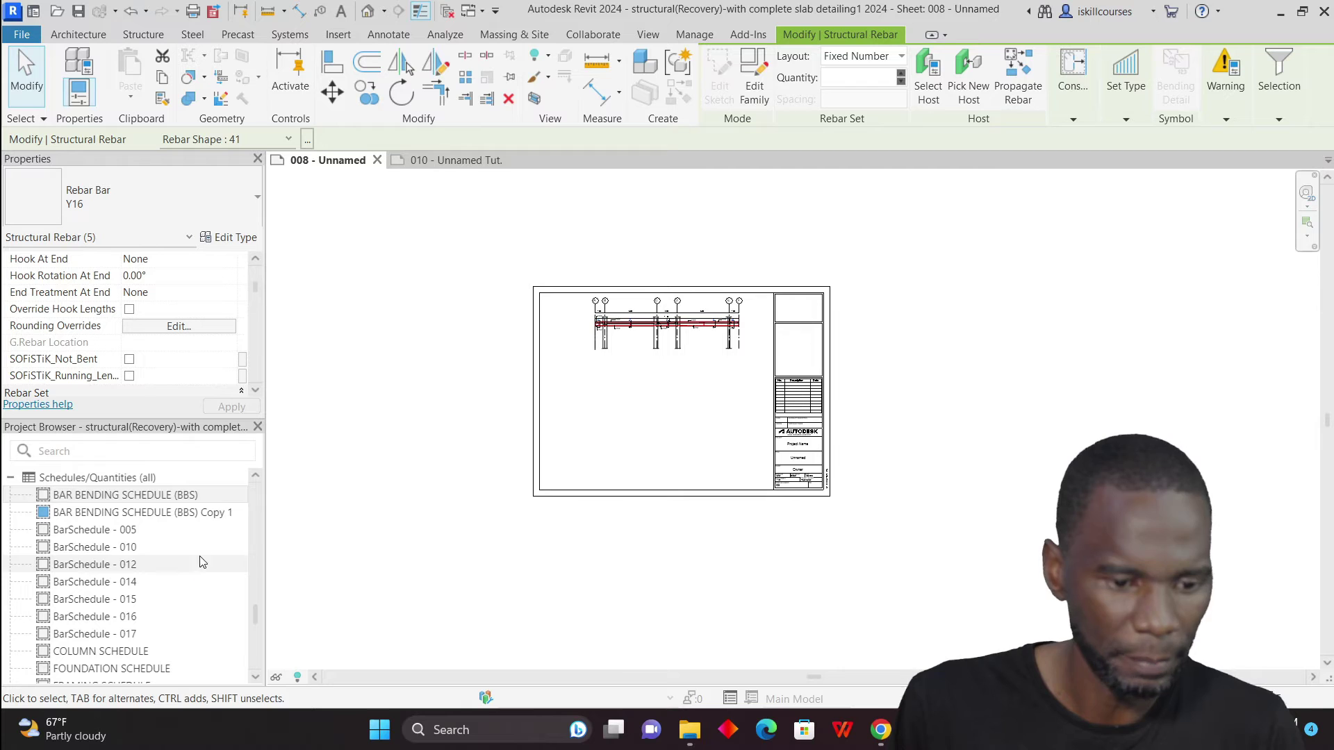
# Place the BAR BENDING SCHEDULE (BBS) on sheet 008 over the beam elevation
pyautogui.click(157, 496)
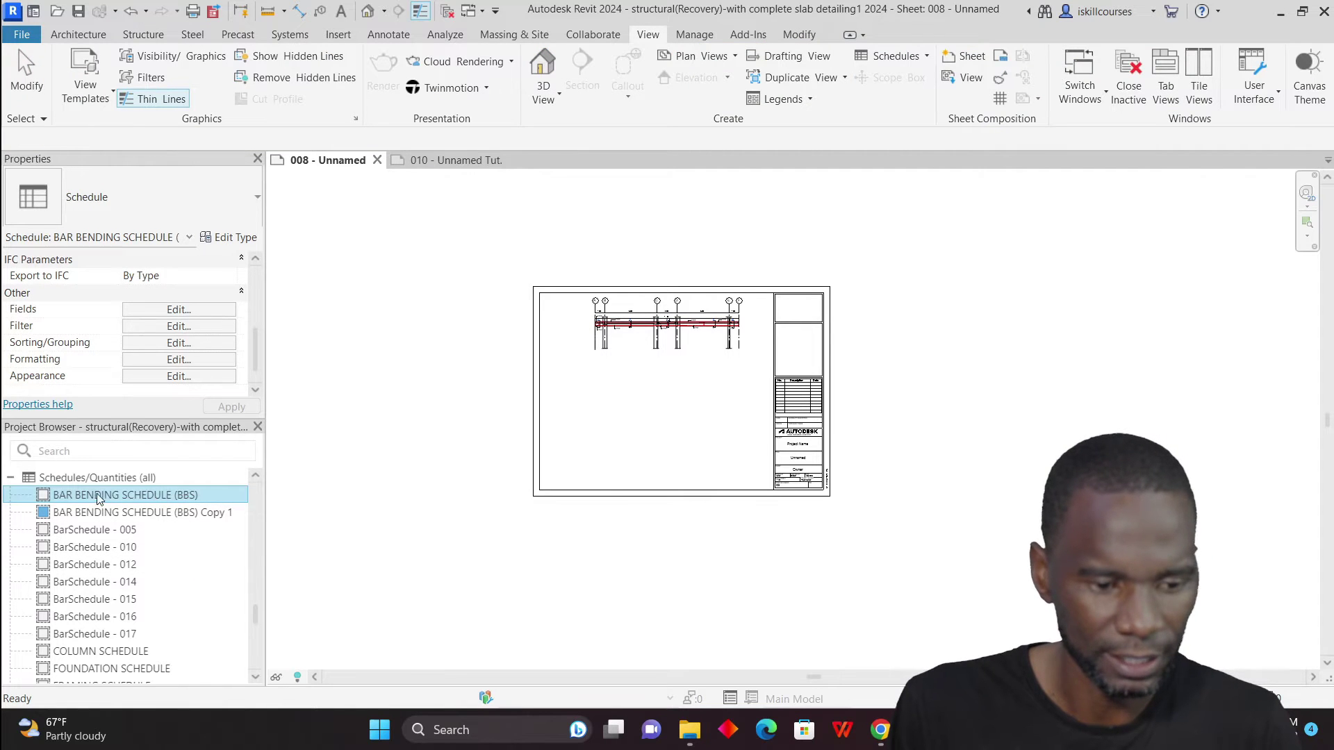
pyautogui.moveTo(83, 501); pyautogui.dragTo(644, 415)
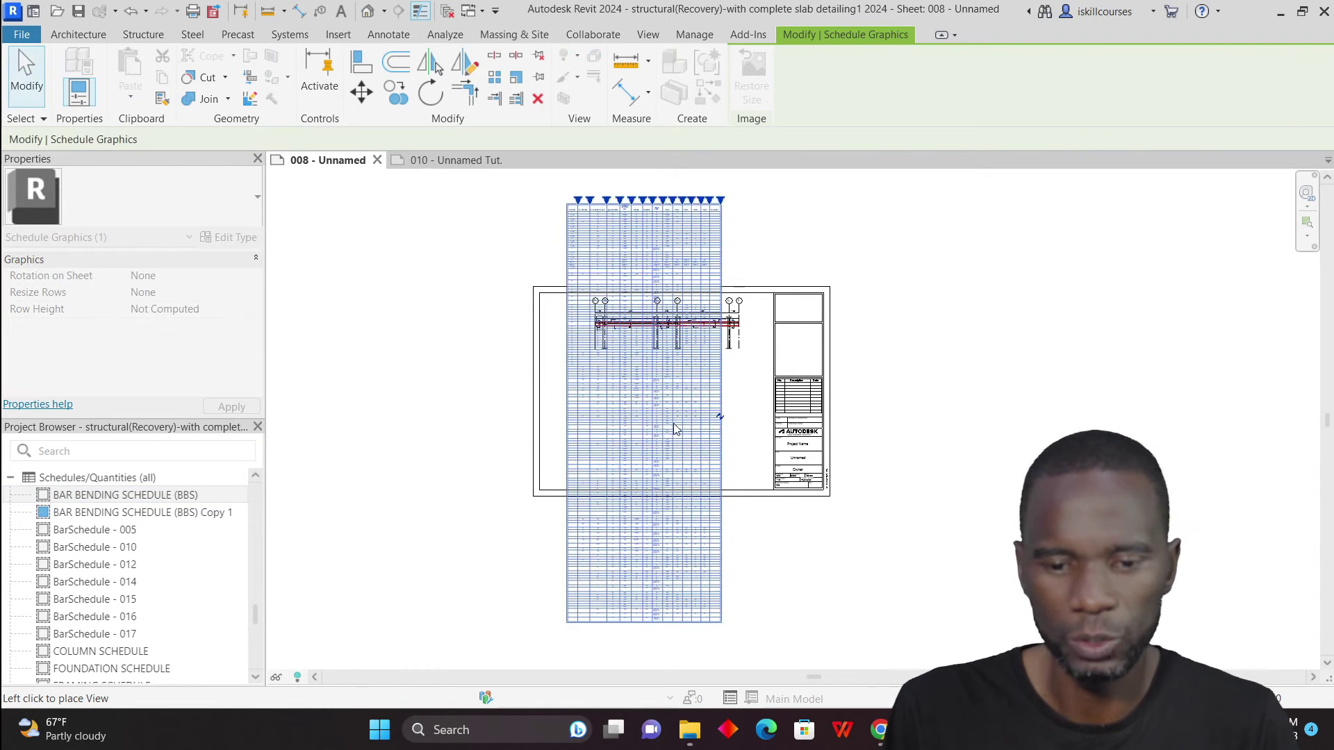
pyautogui.click(712, 446)
pyautogui.press('Escape')
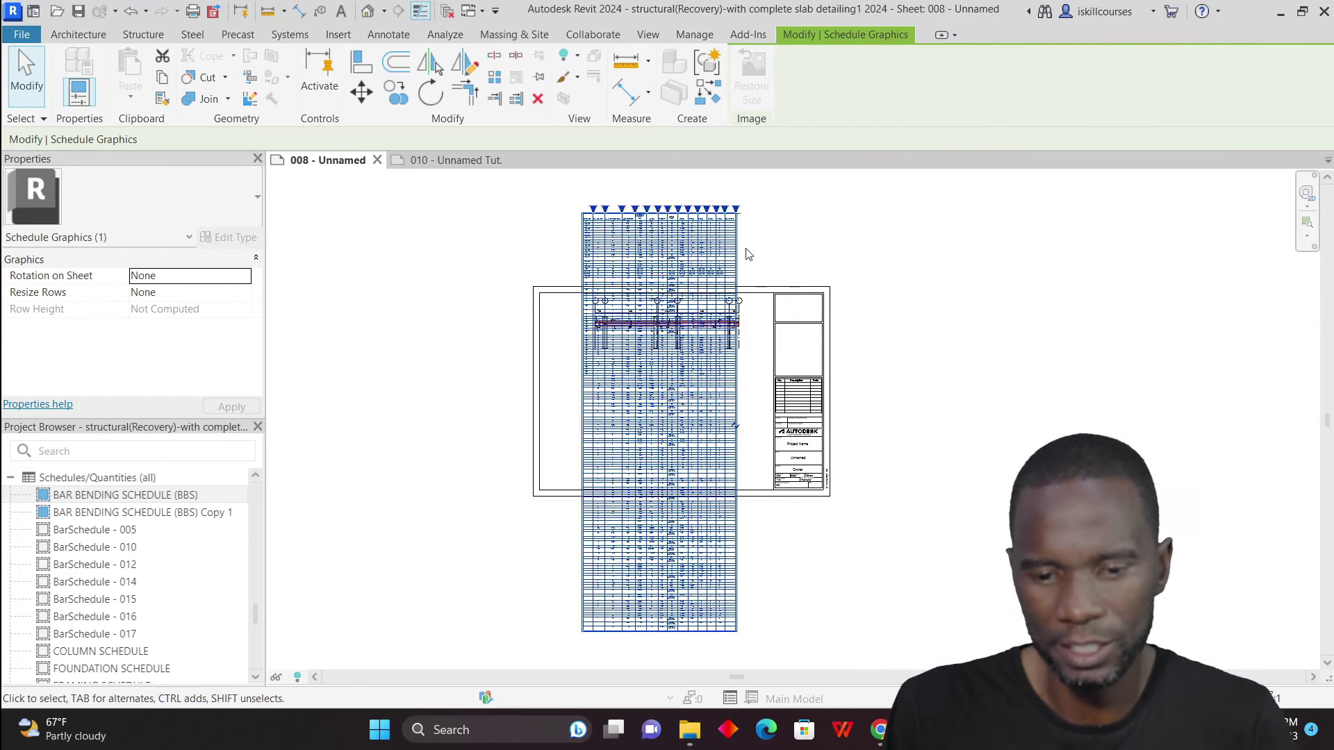
# Open the bar bending schedule from sheet 008 and enable filtering by sheet in its filter settings
pyautogui.click(924, 394)
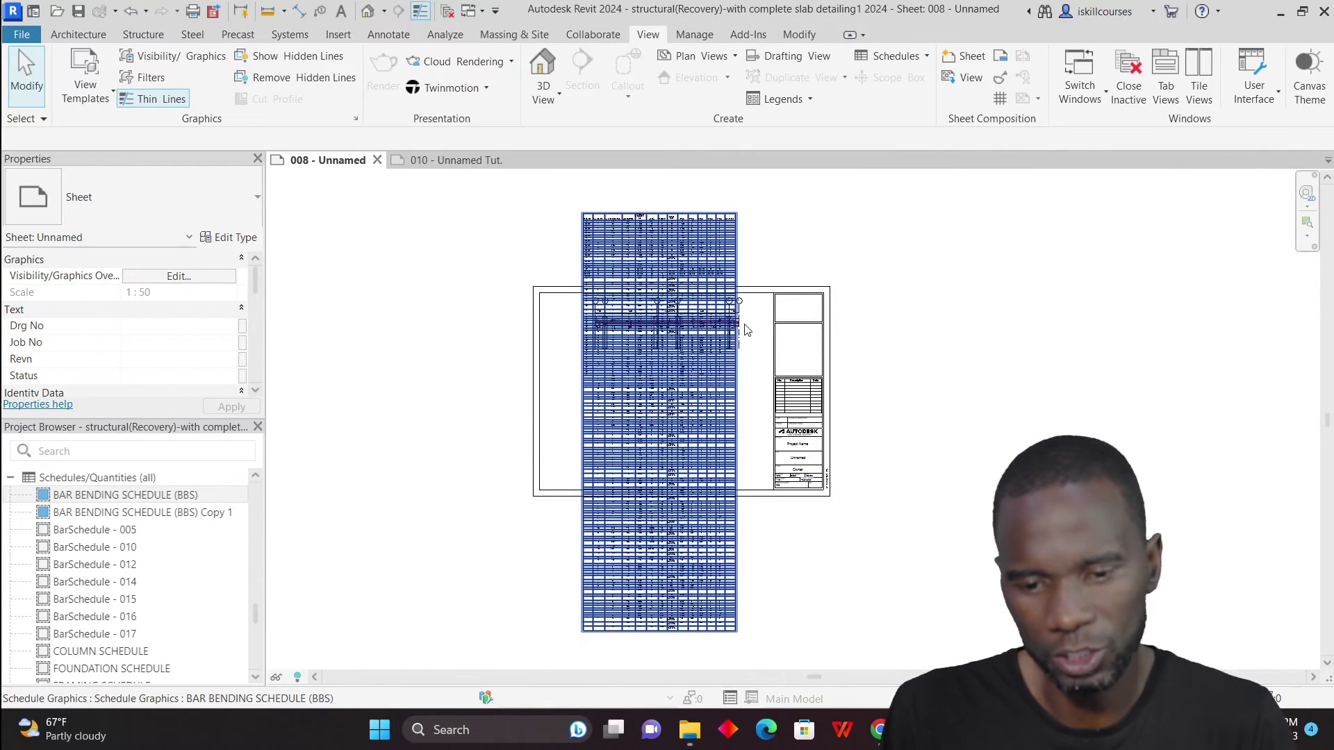
pyautogui.scroll(3, 745, 333)
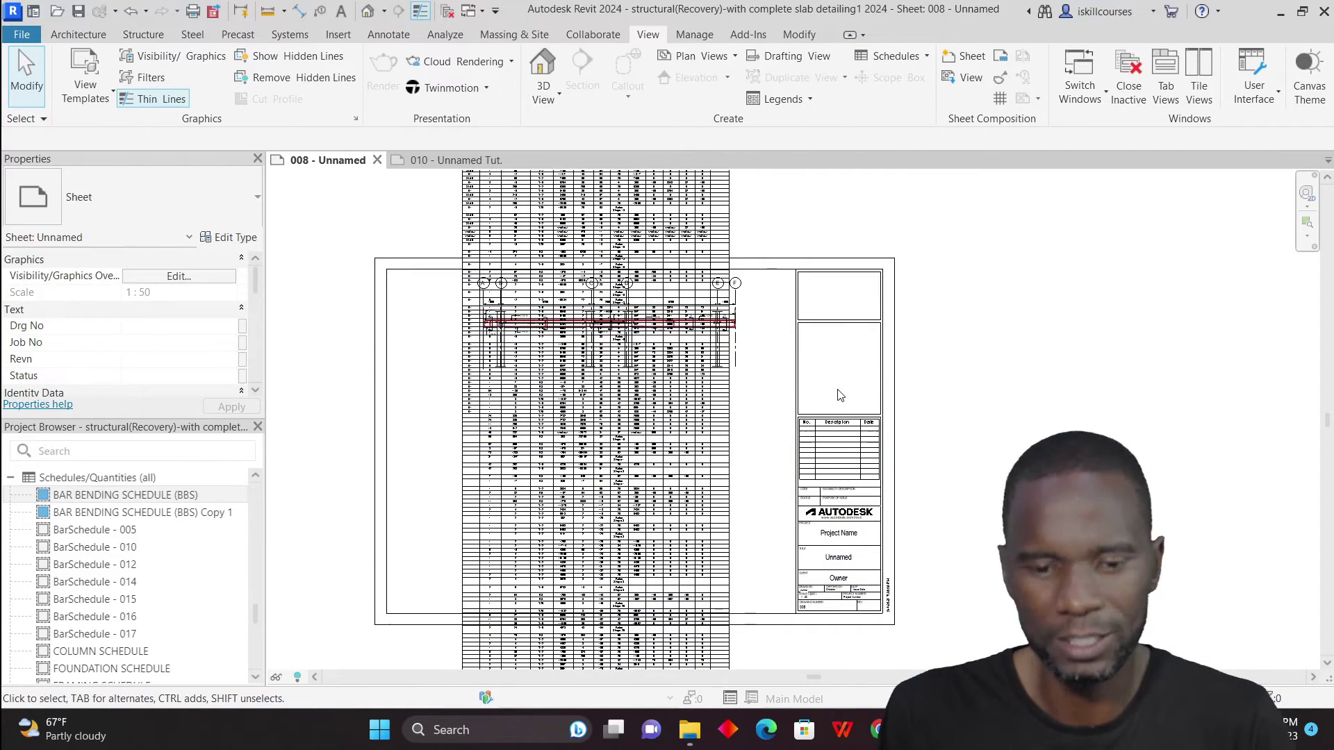
pyautogui.click(705, 475)
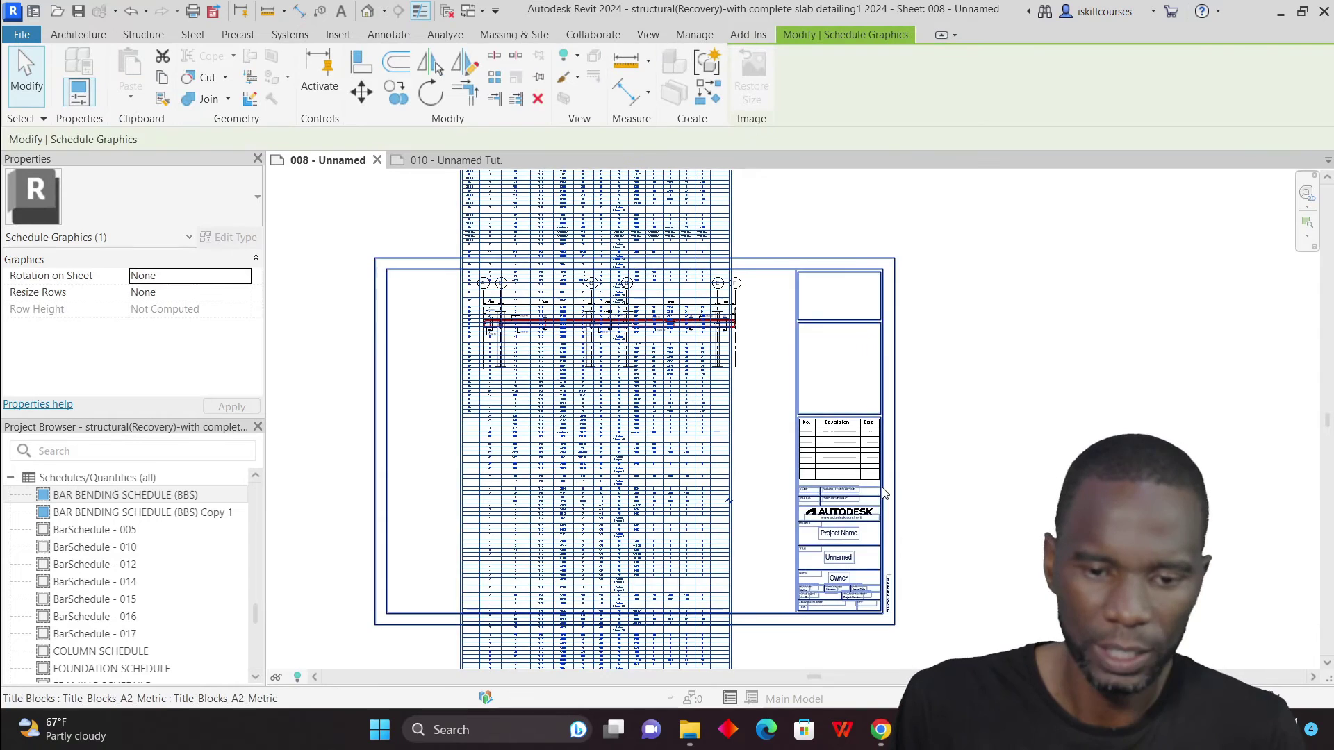
pyautogui.click(426, 419)
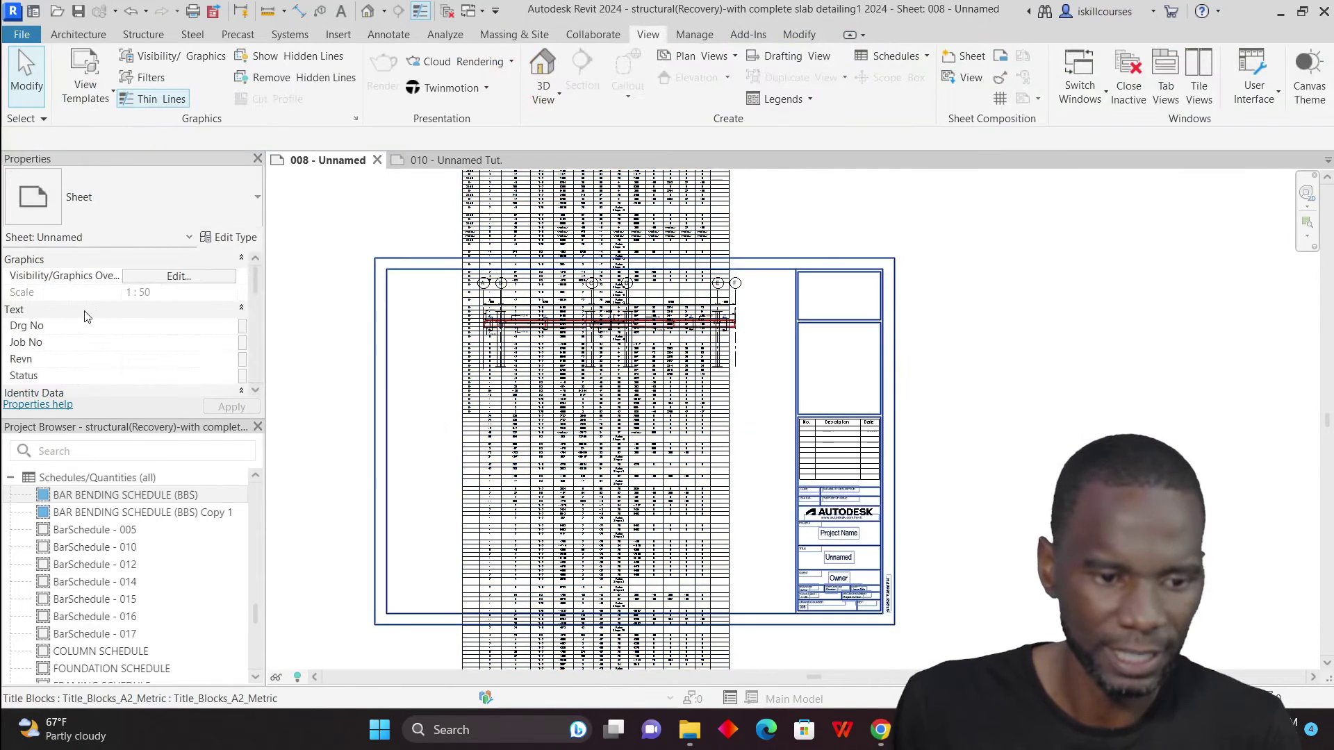
pyautogui.scroll(-3, 87, 316)
pyautogui.scroll(3, 104, 312)
pyautogui.scroll(-5, 132, 308)
pyautogui.scroll(3, 132, 308)
pyautogui.doubleClick(719, 418)
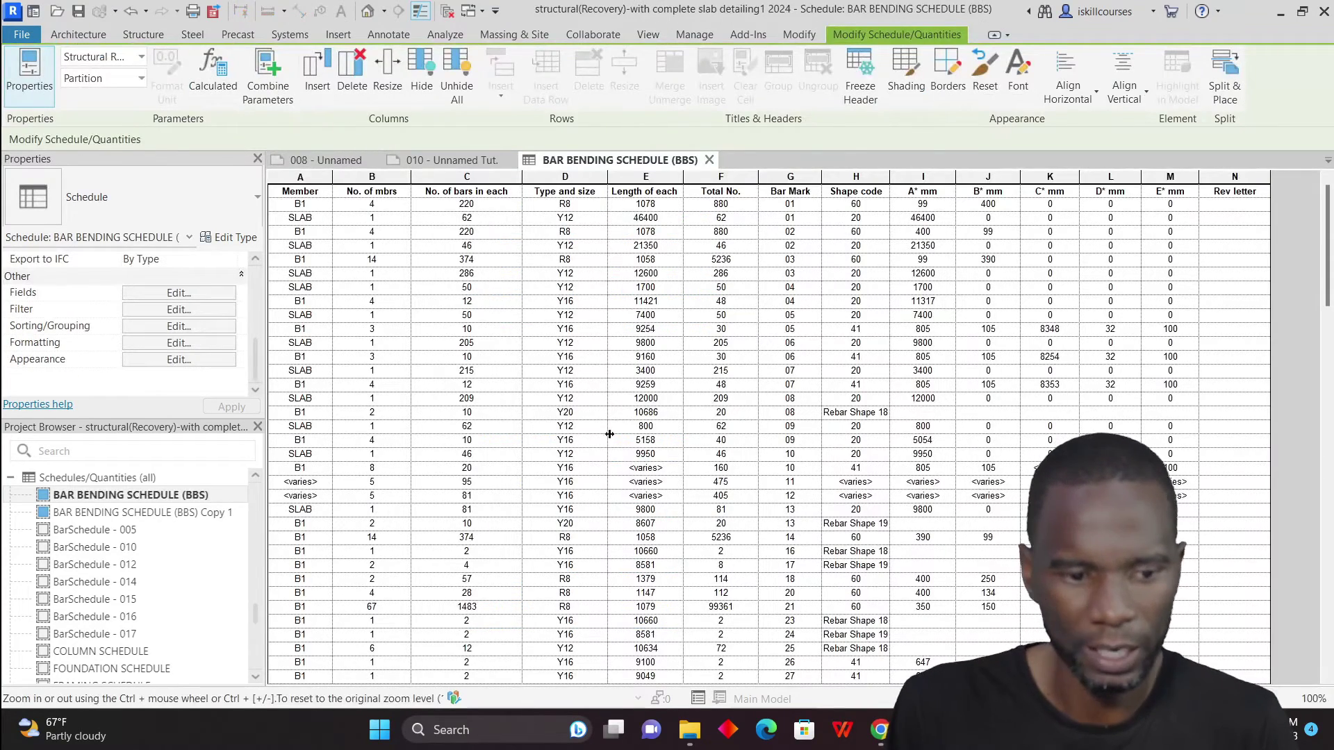
pyautogui.click(182, 294)
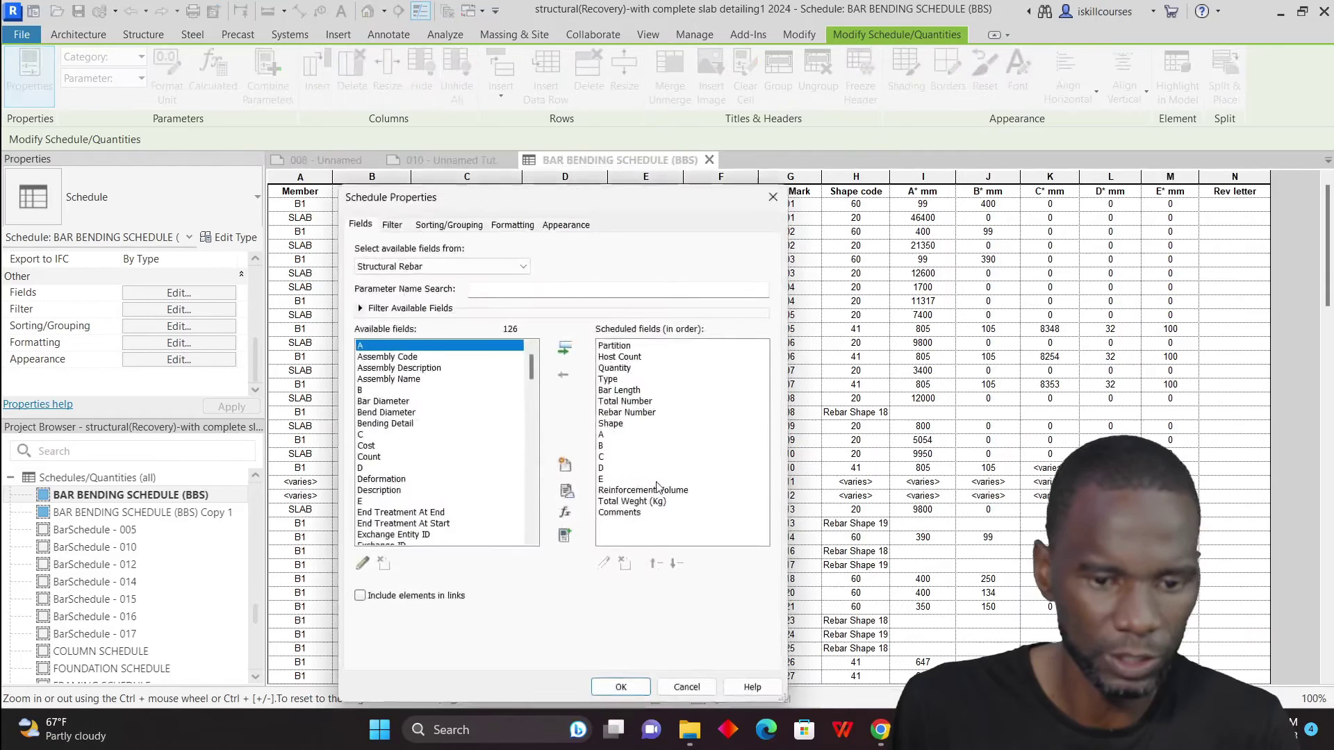
pyautogui.click(393, 229)
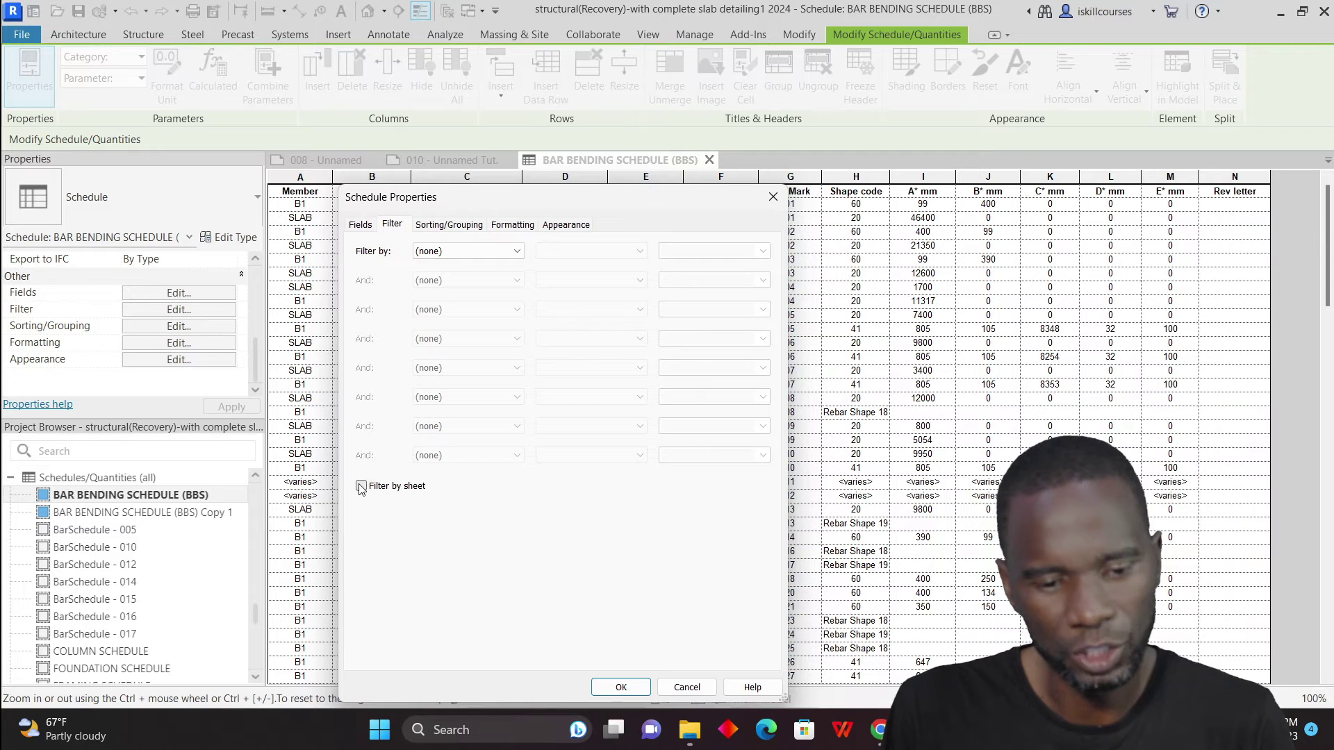
pyautogui.click(620, 687)
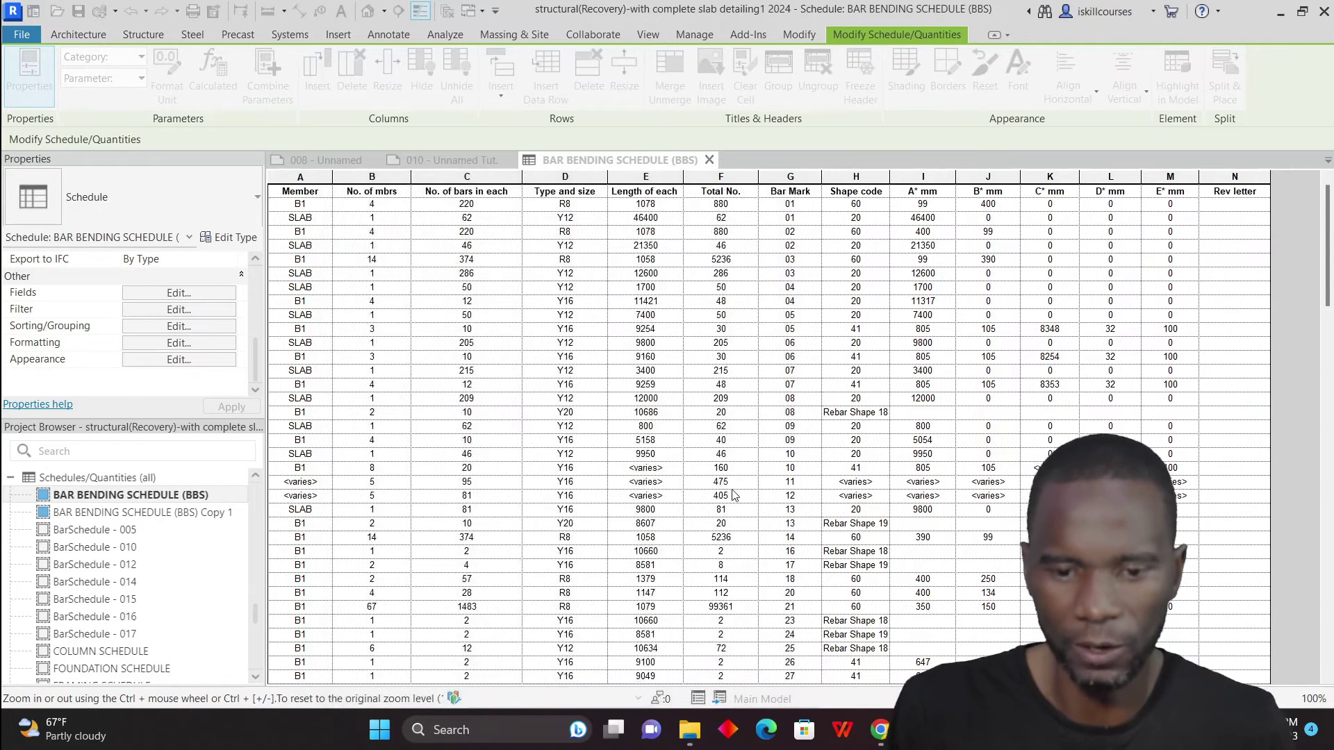
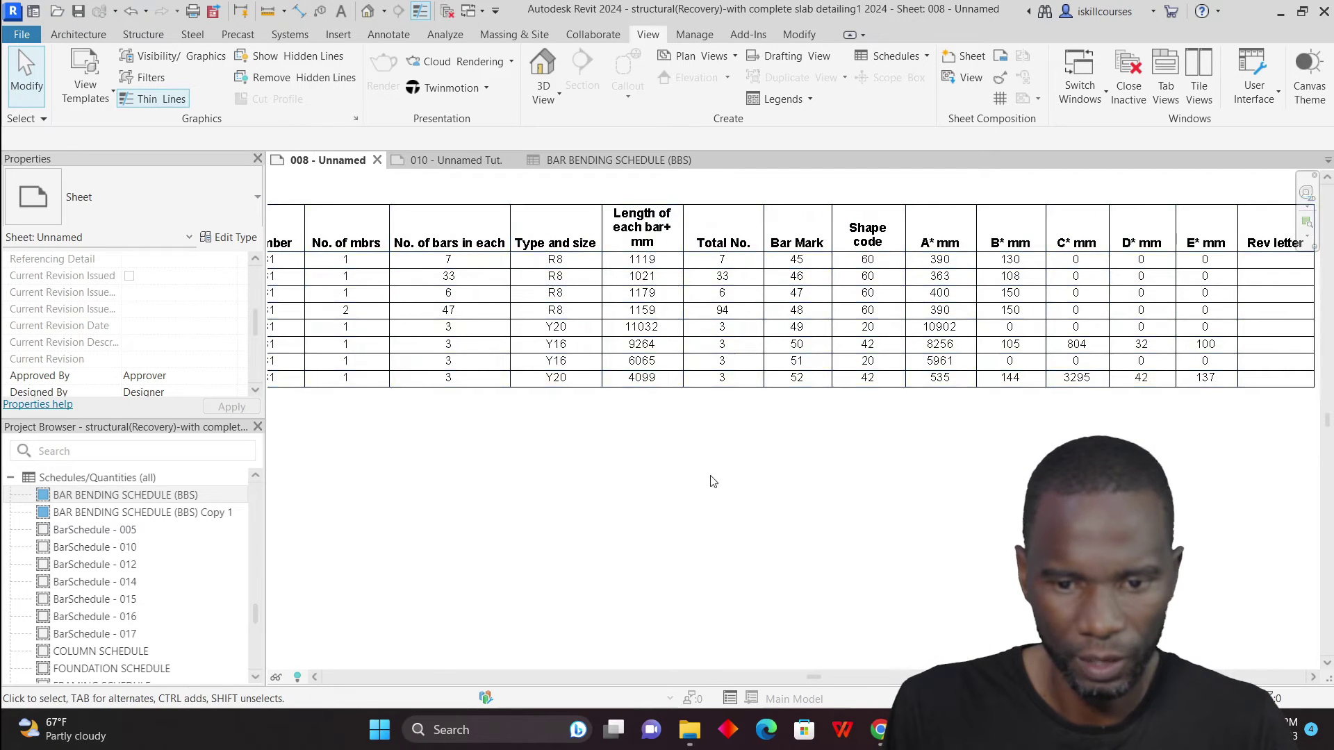
# Move the schedule on sheet 008 into the sheet frame, just below the beam elevation
pyautogui.scroll(-2, 677, 295)
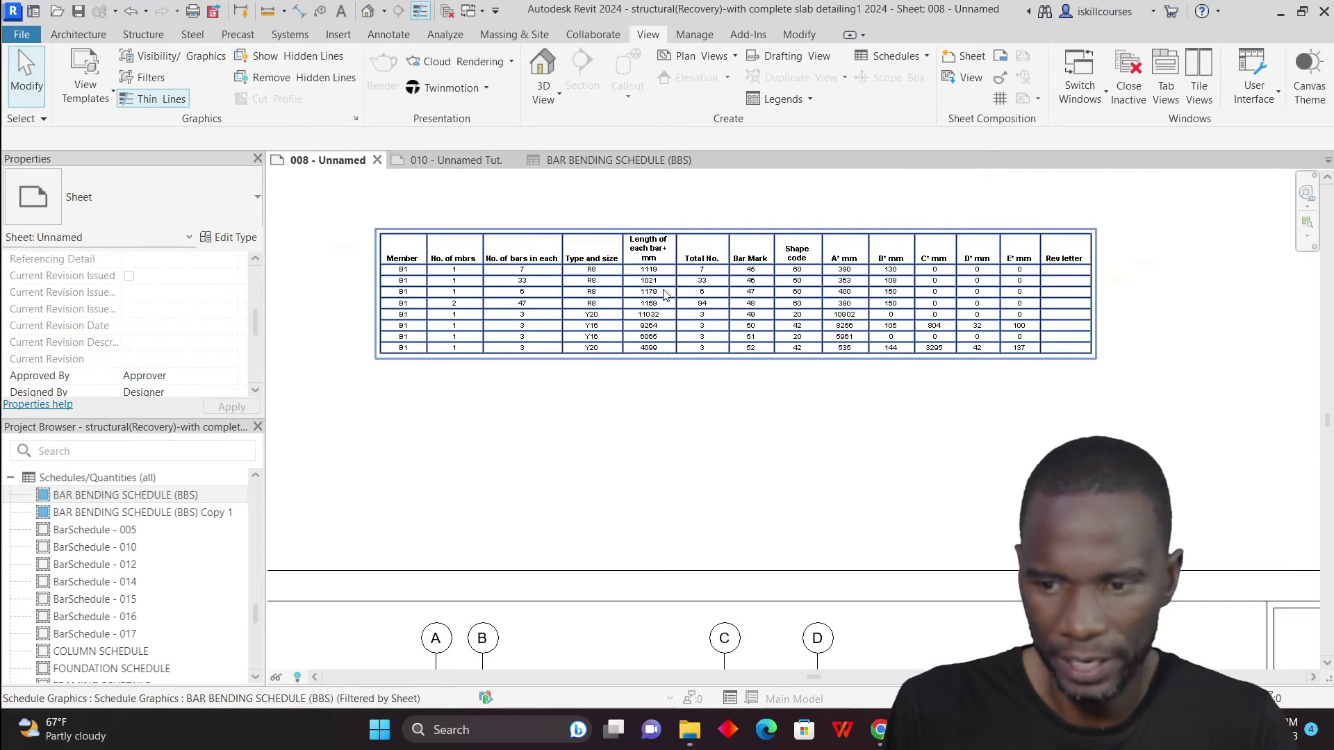
pyautogui.click(448, 160)
pyautogui.click(326, 159)
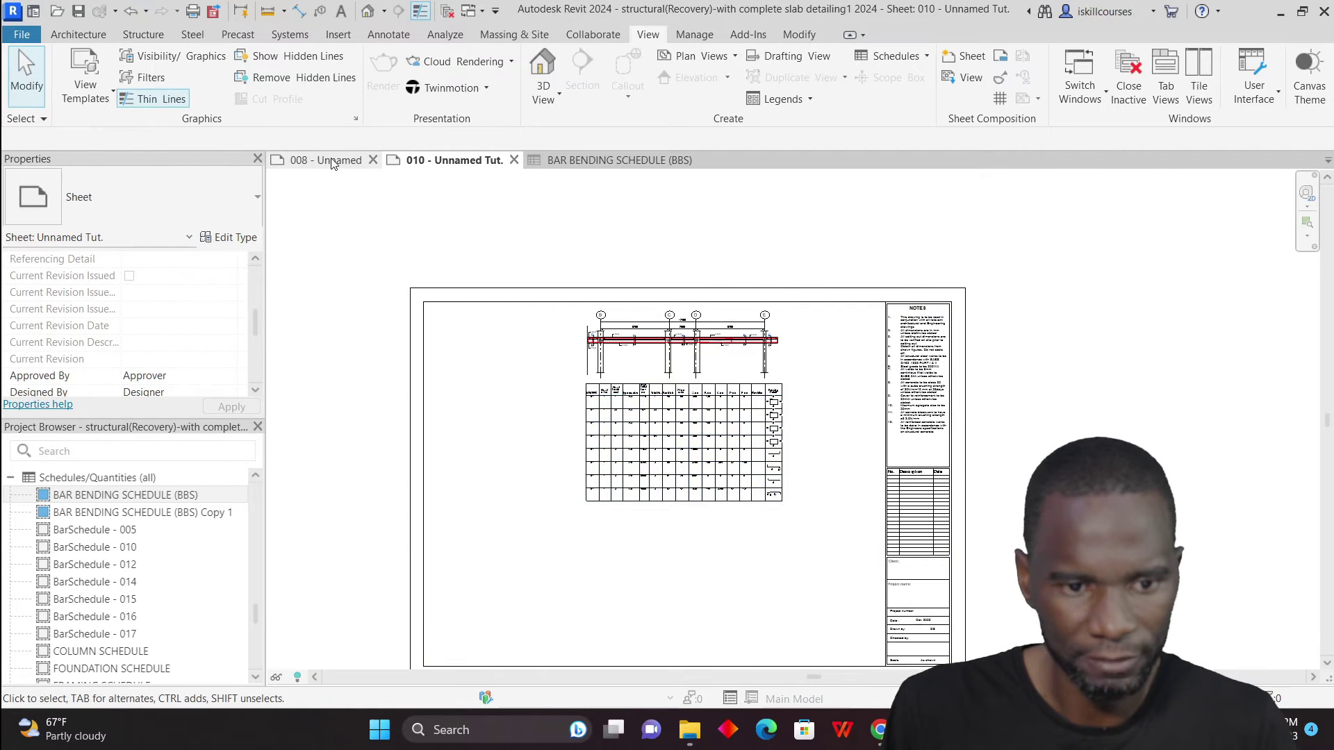
pyautogui.scroll(-3, 625, 291)
pyautogui.click(735, 309)
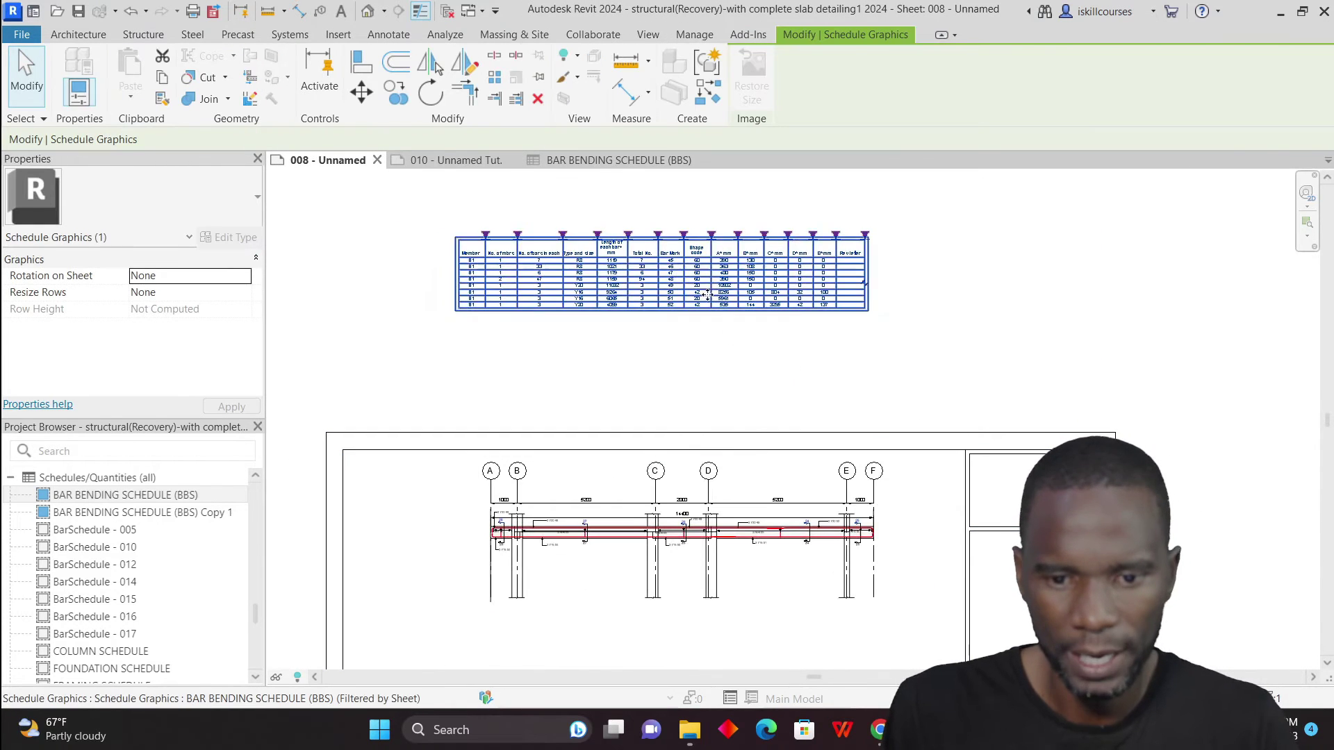
pyautogui.scroll(-2, 688, 261)
pyautogui.moveTo(667, 271); pyautogui.dragTo(676, 494)
pyautogui.press('Escape')
# Compare the columns of the schedule on sheet 008 with those of the copied schedule on sheet 010
pyautogui.scroll(3, 611, 484)
pyautogui.scroll(2, 611, 484)
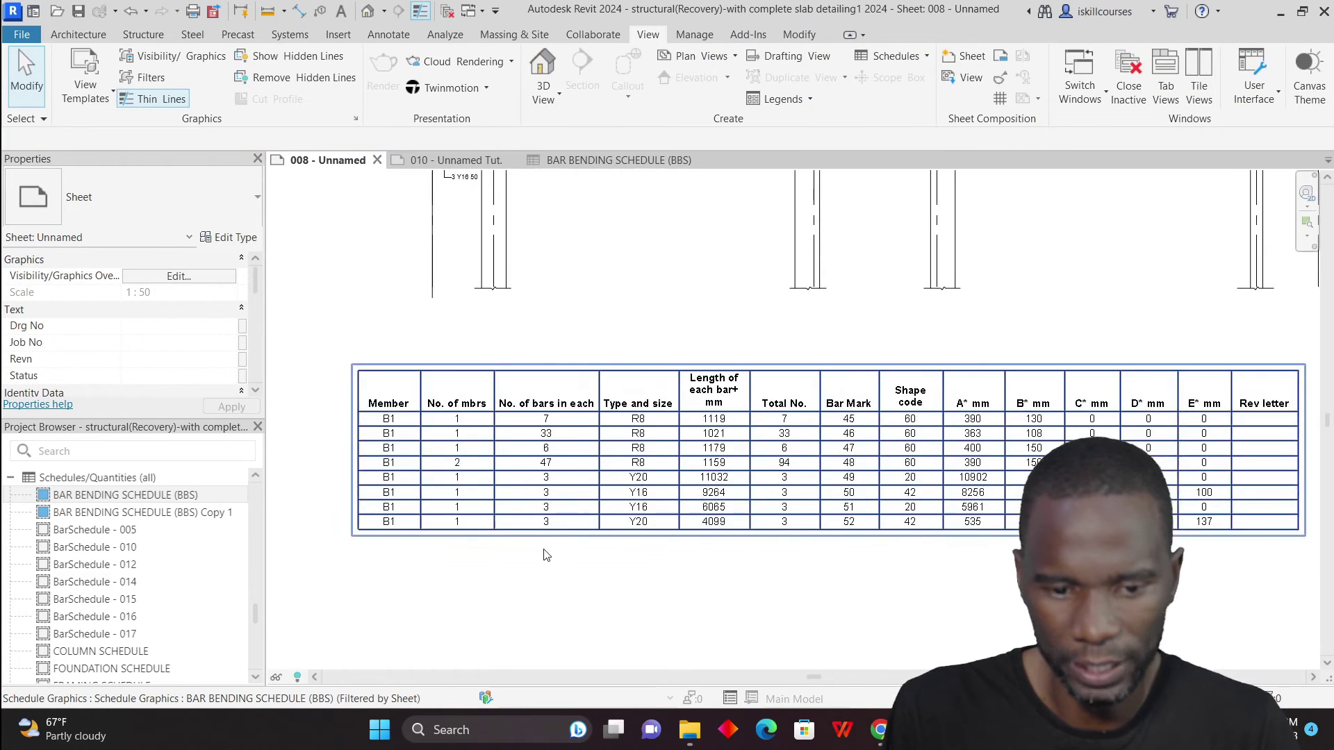
pyautogui.scroll(-1, 487, 554)
pyautogui.scroll(-1, 665, 373)
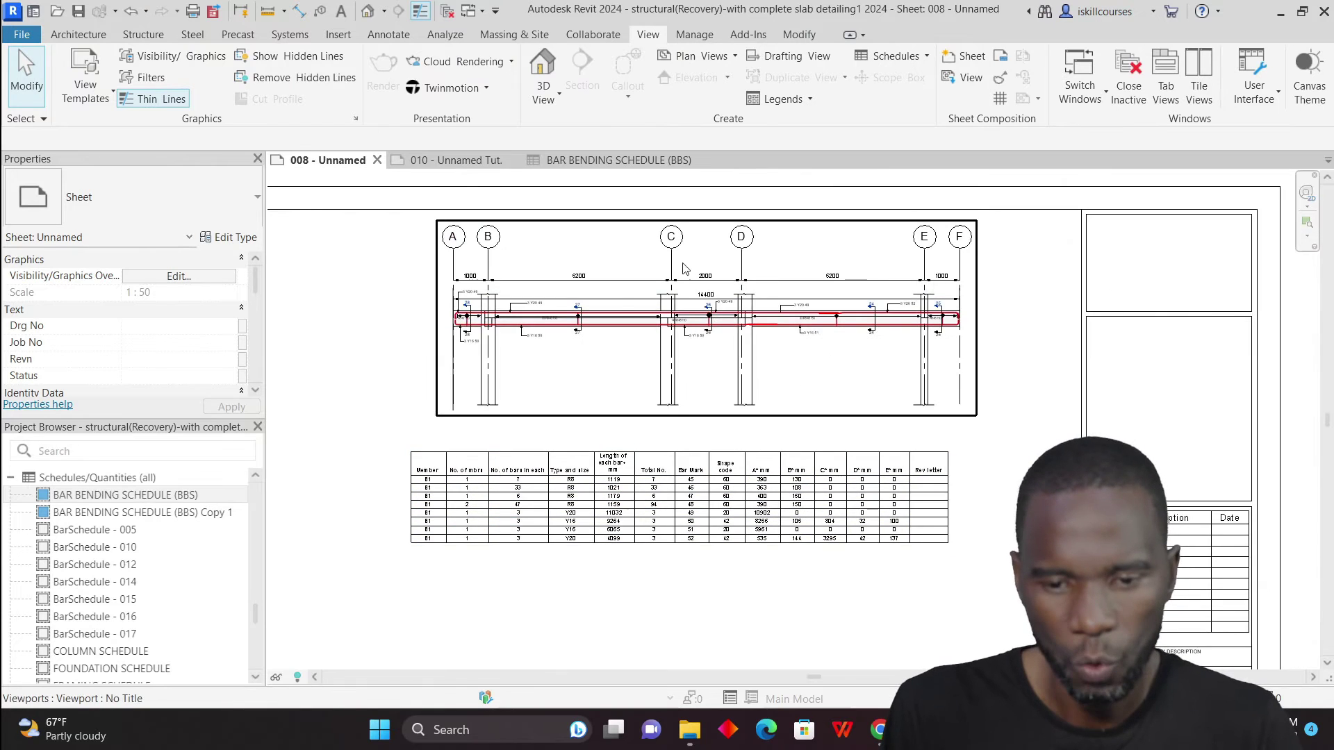
pyautogui.scroll(4, 808, 521)
pyautogui.moveTo(808, 521); pyautogui.dragTo(645, 438, button='middle')
pyautogui.scroll(-1, 679, 437)
pyautogui.scroll(3, 924, 333)
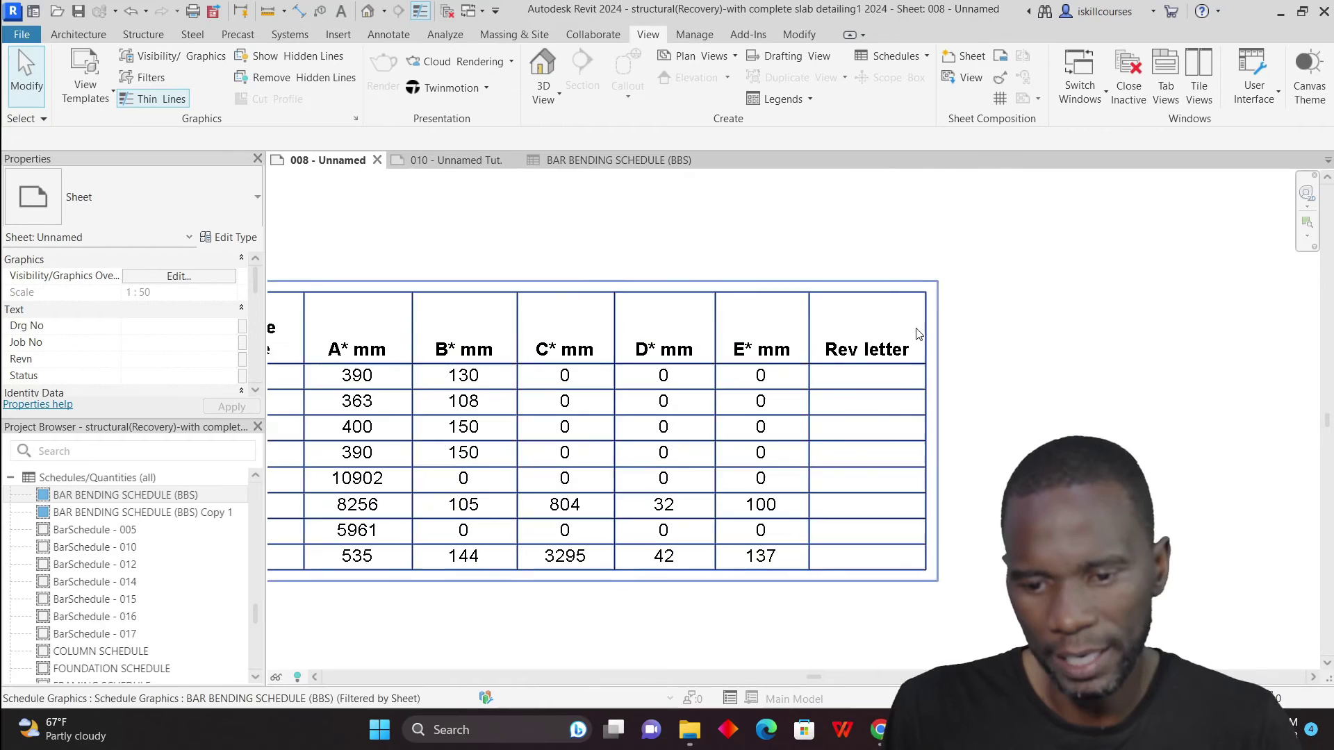
pyautogui.click(456, 160)
pyautogui.scroll(5, 802, 494)
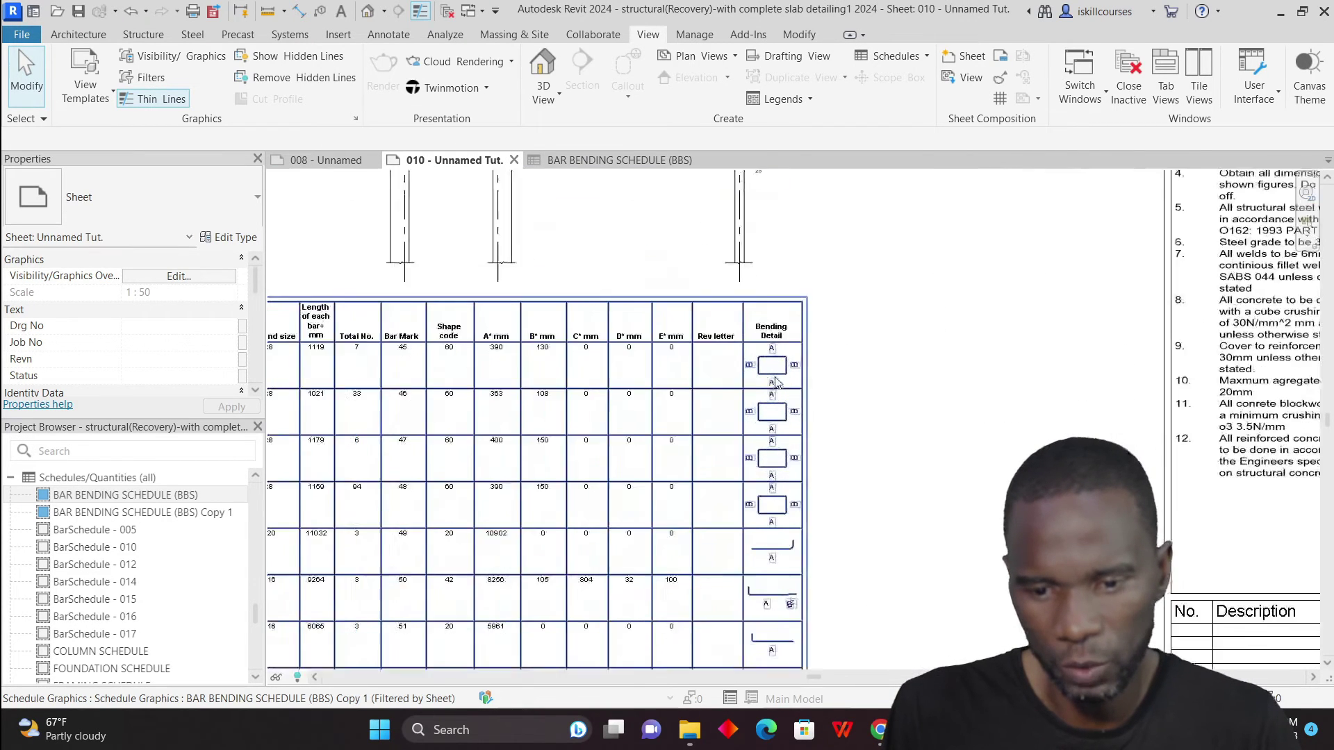
pyautogui.scroll(-1, 817, 471)
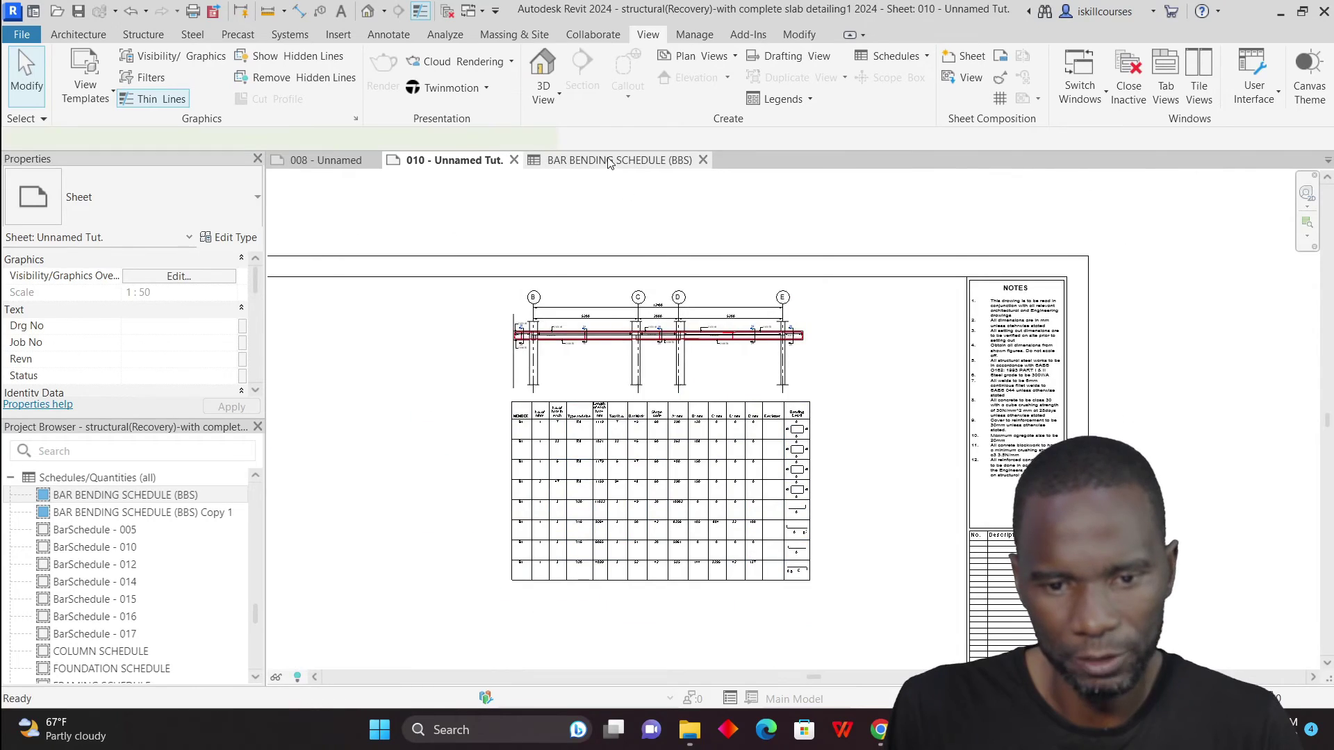
# Return to sheet 008, close the sheet 010 view, and review the schedule below the beam elevation
pyautogui.click(619, 160)
pyautogui.click(462, 161)
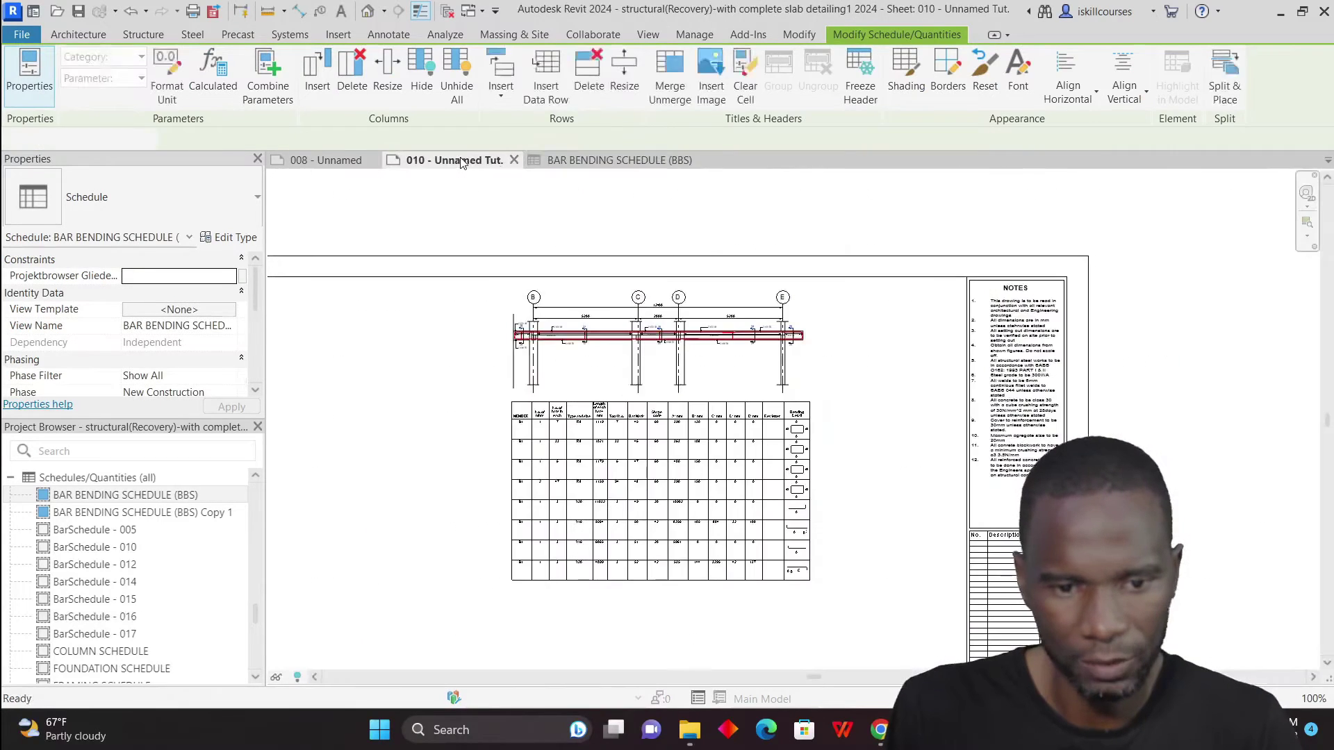
pyautogui.click(327, 161)
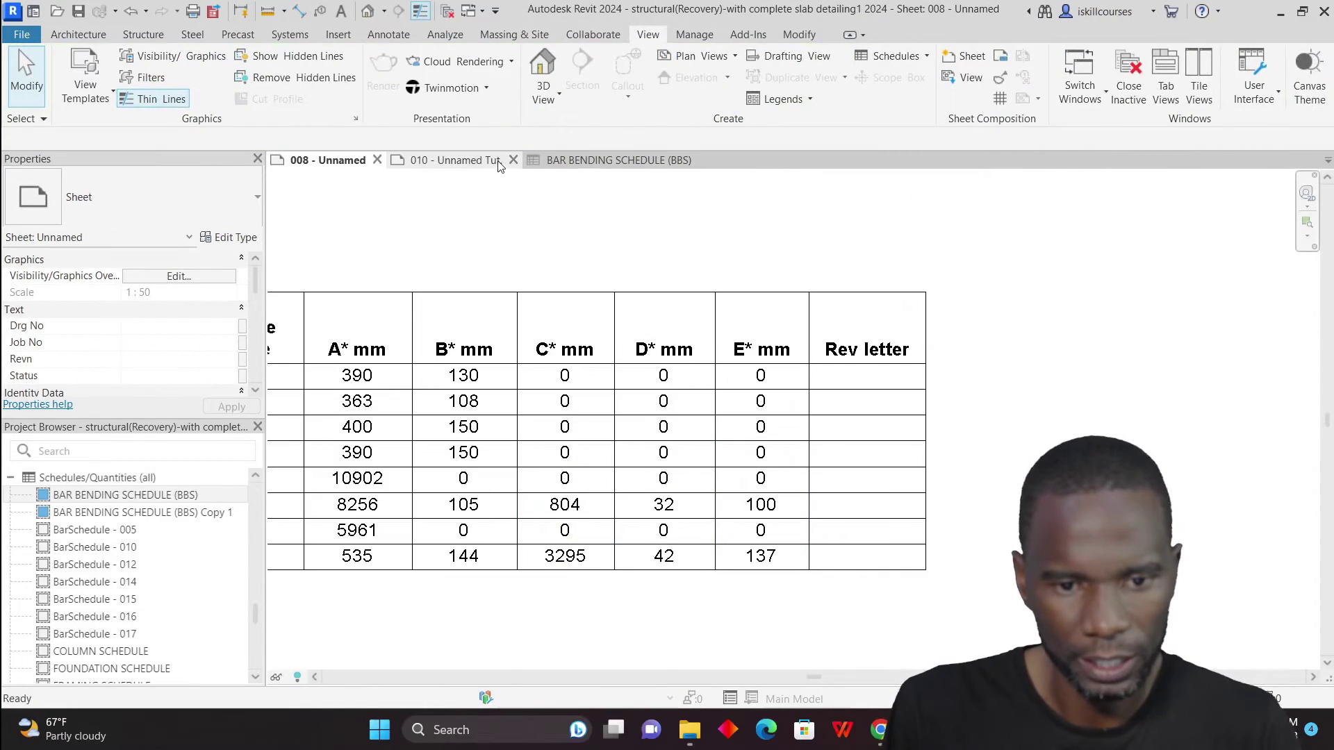
pyautogui.click(515, 161)
pyautogui.scroll(-5, 710, 433)
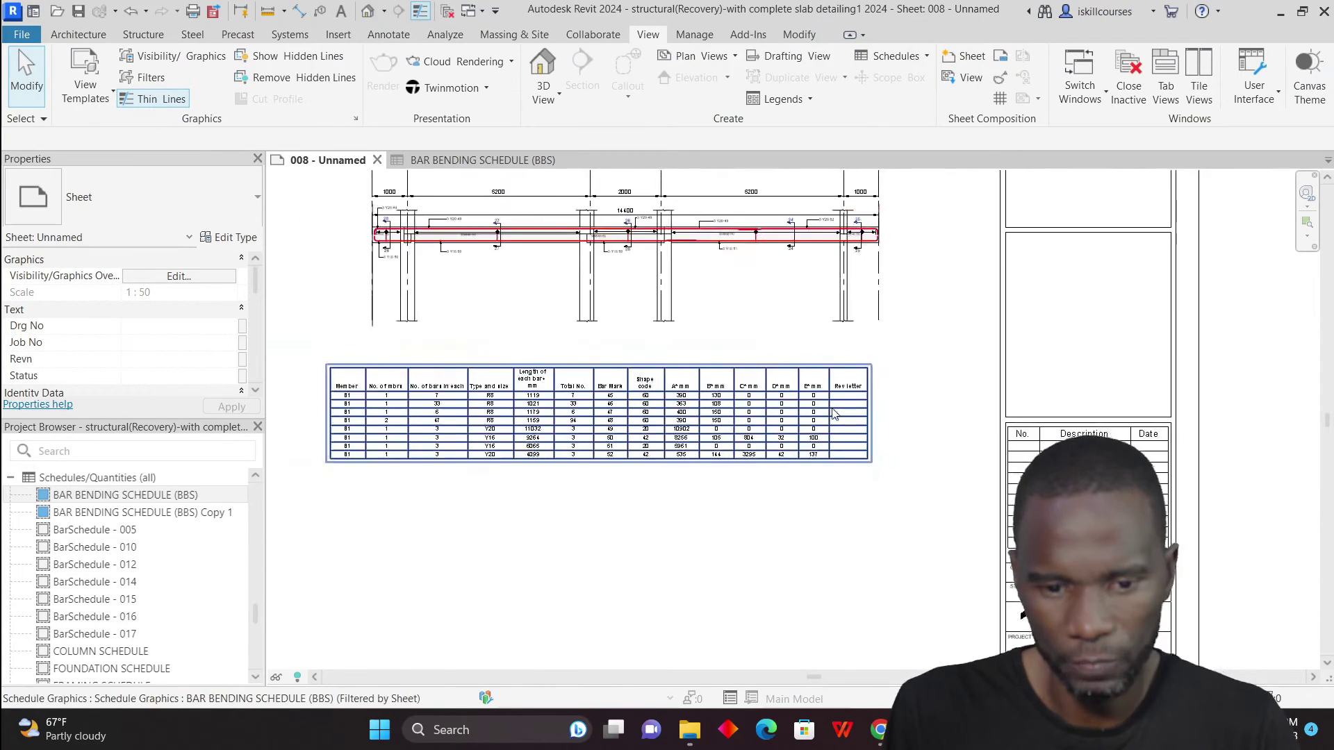
pyautogui.scroll(3, 530, 446)
pyautogui.scroll(1, 530, 446)
pyautogui.scroll(-1, 375, 458)
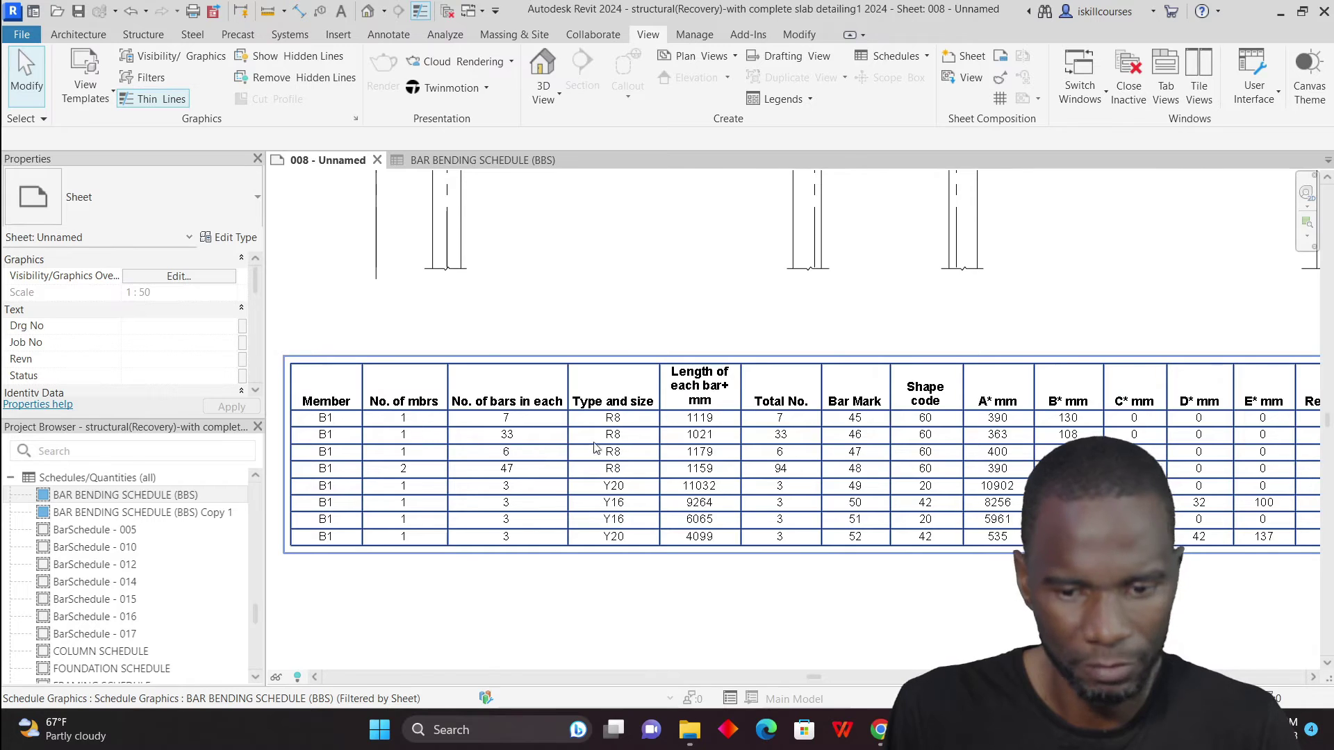
pyautogui.scroll(-1, 516, 417)
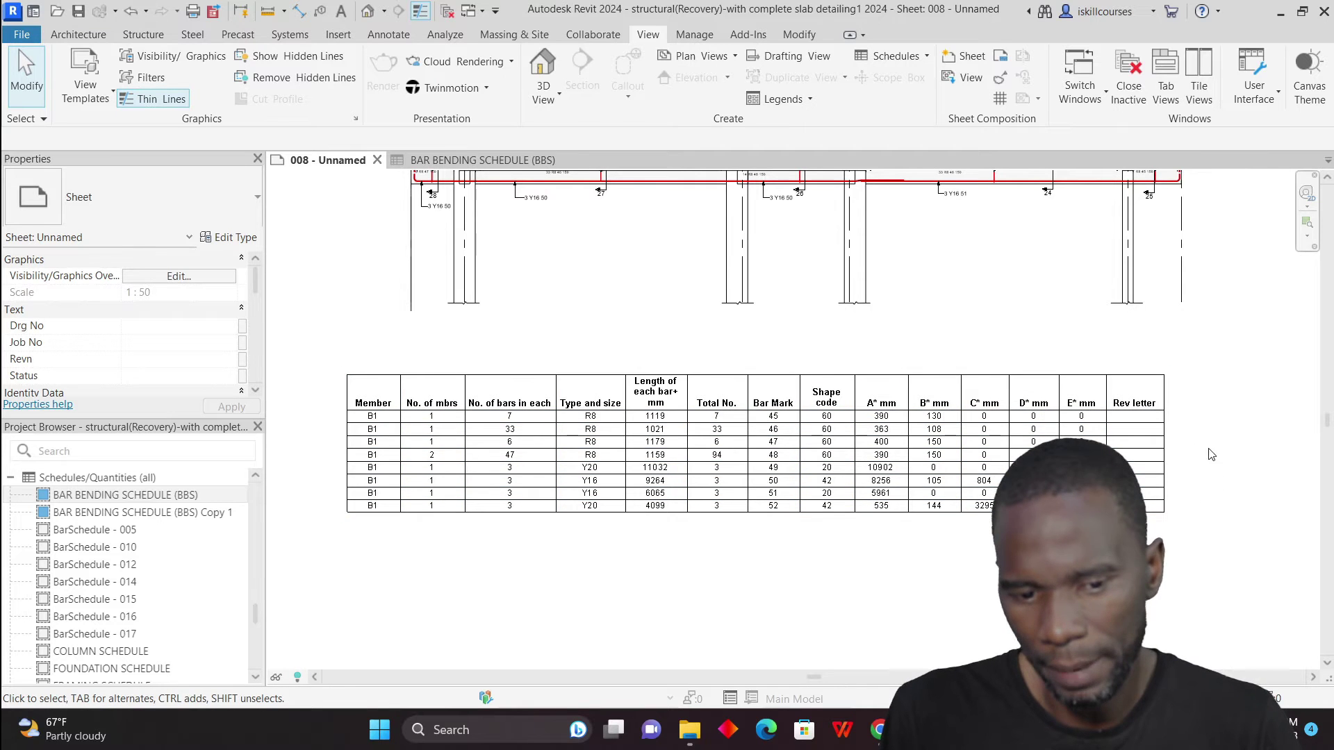
pyautogui.scroll(-2, 608, 372)
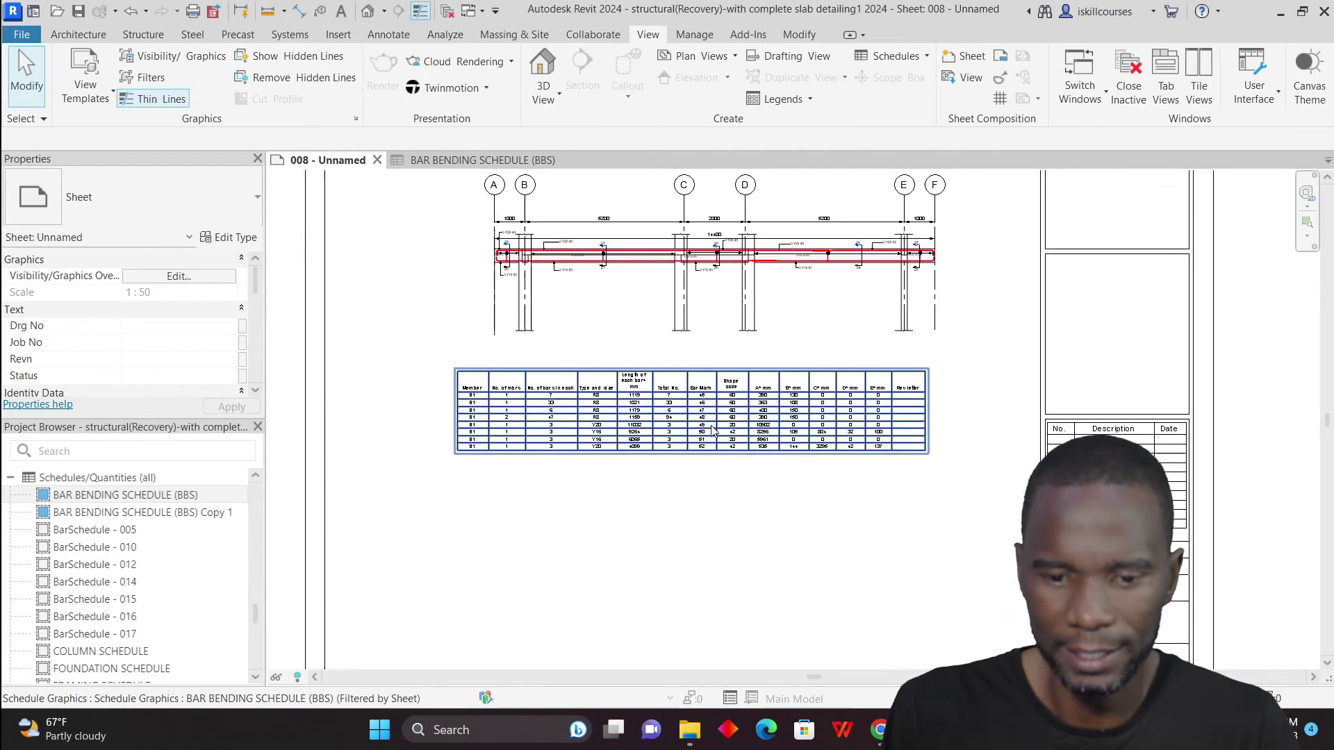
# Open the bar bending schedule from sheet 008 and check its formatting and filter settings
pyautogui.doubleClick(709, 429)
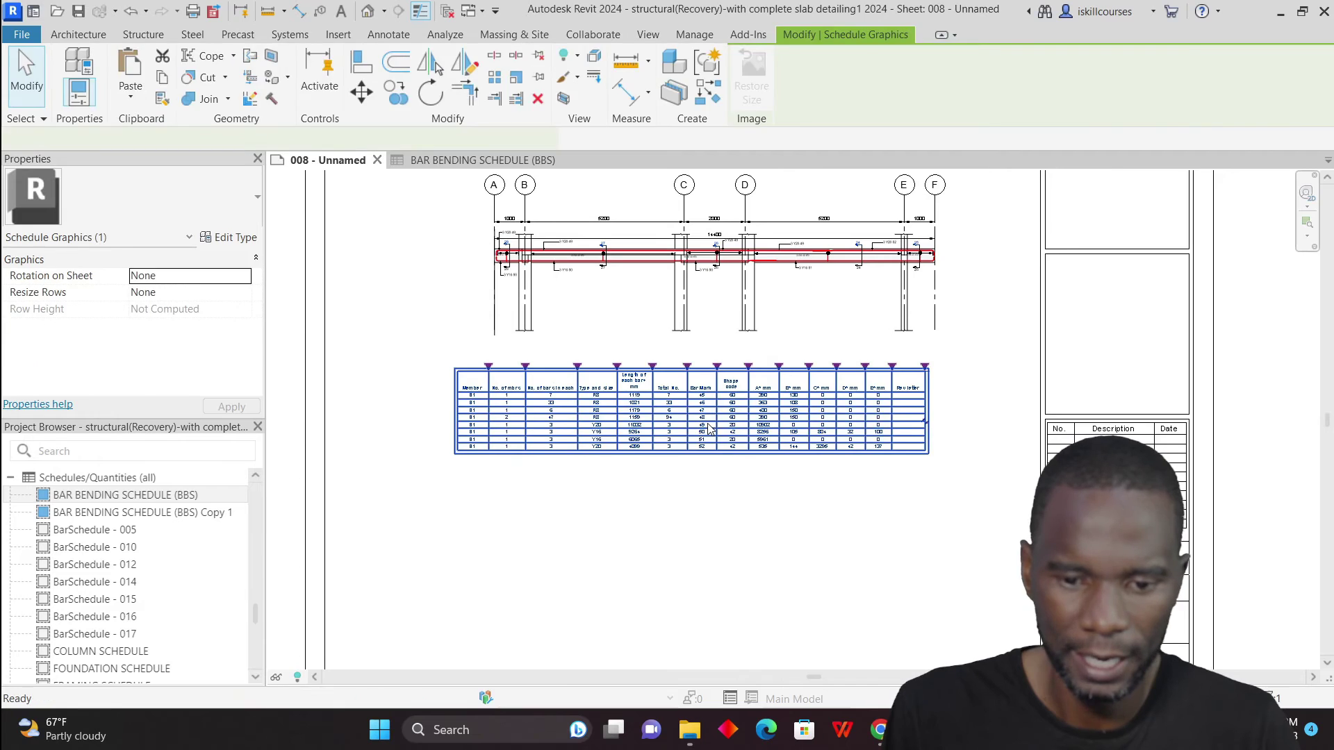
pyautogui.scroll(2, 681, 465)
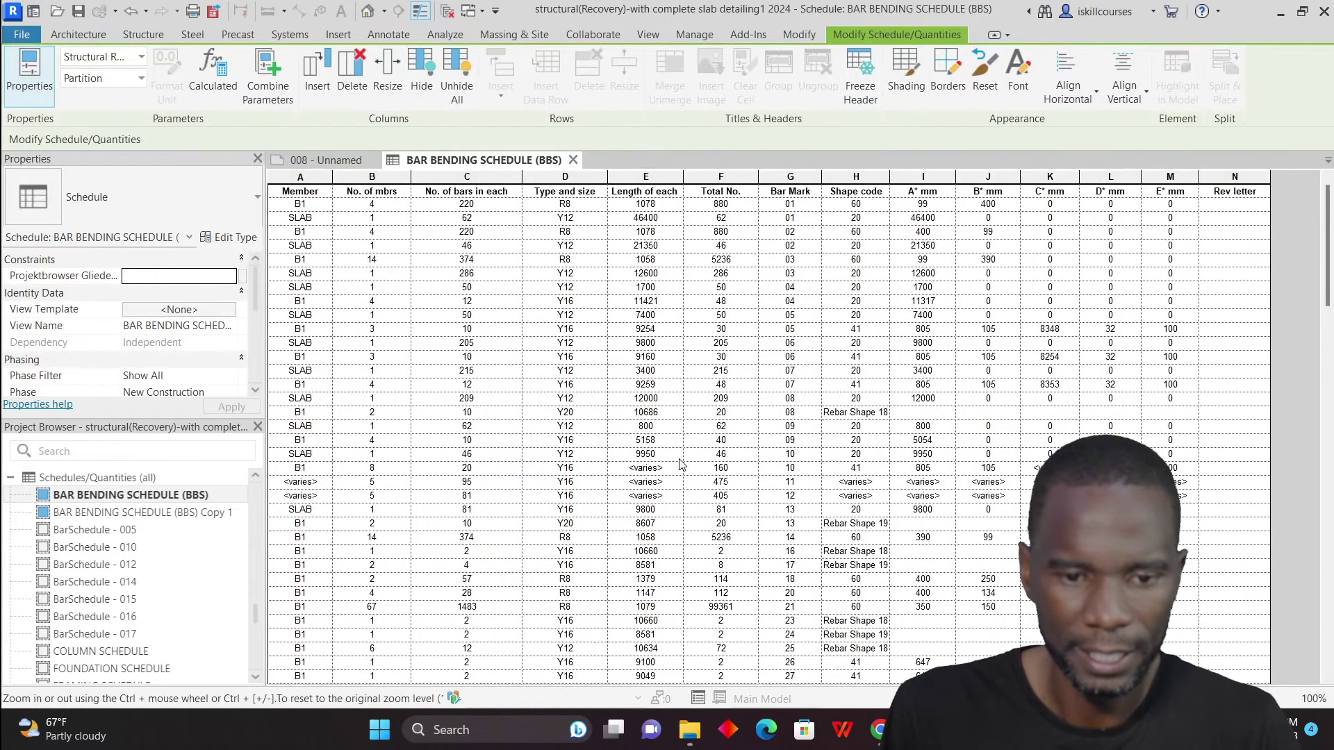
pyautogui.scroll(-5, 126, 344)
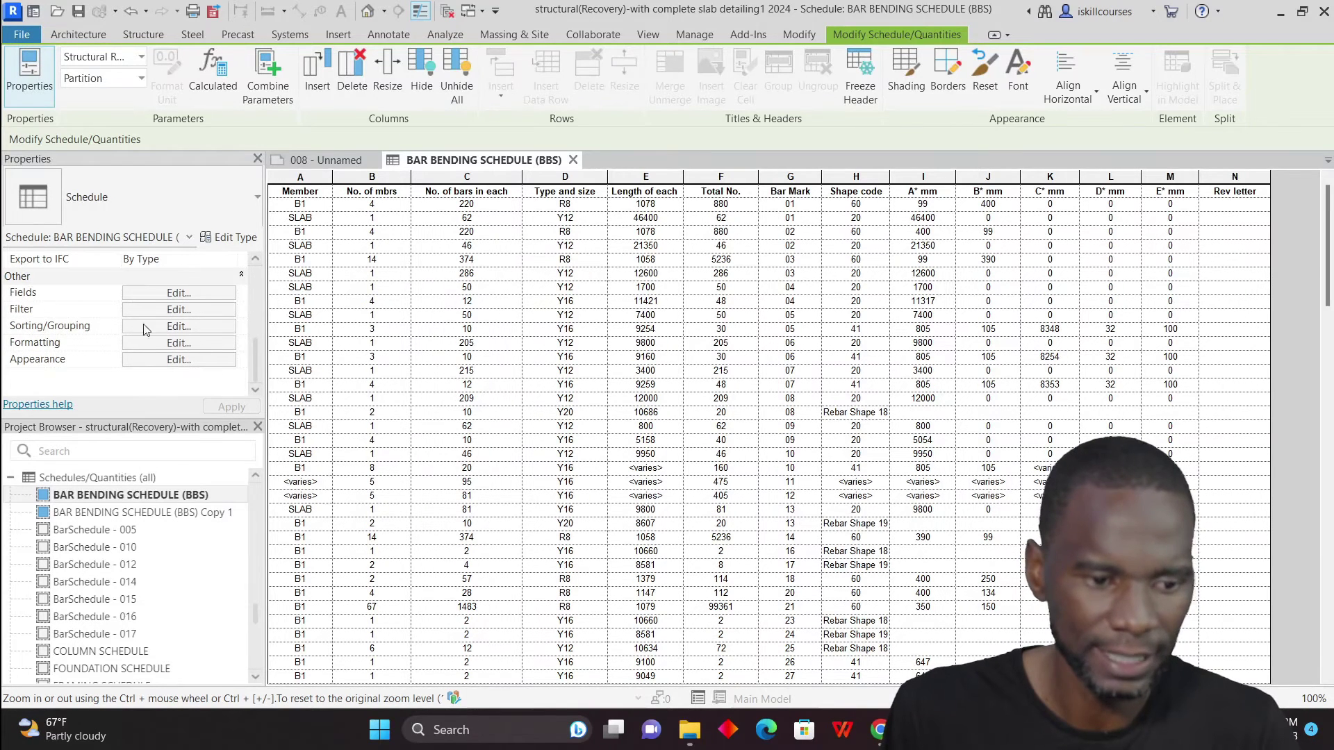
pyautogui.click(182, 344)
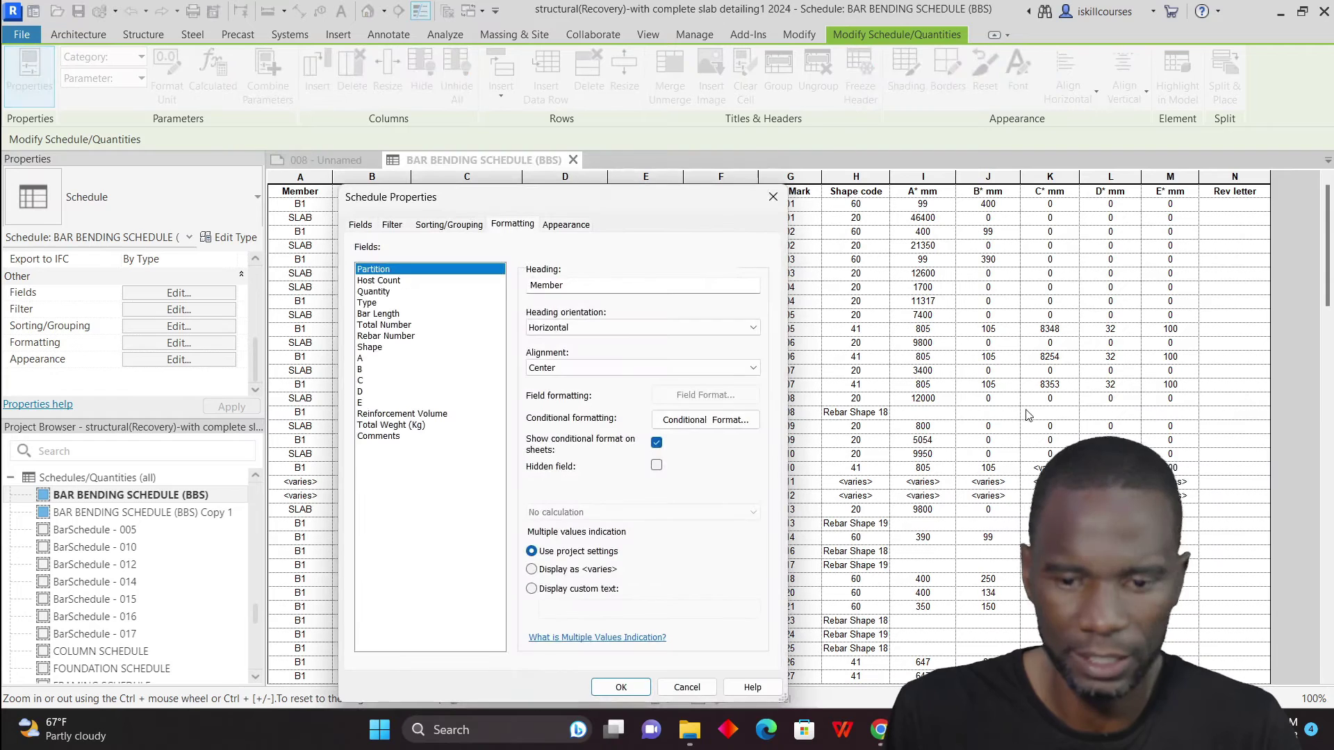
pyautogui.click(393, 225)
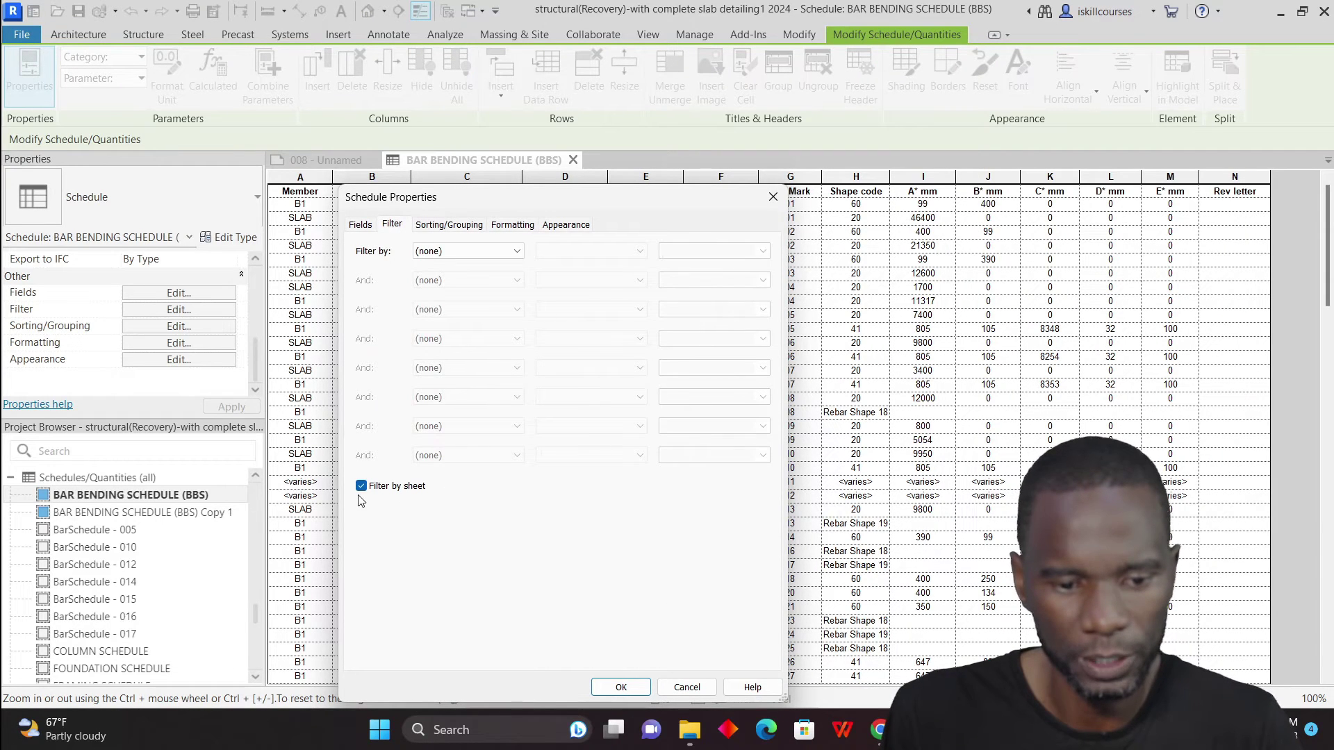
# Add the Bending Detail field to the end of the scheduled fields, after Comments, and apply the change
pyautogui.click(360, 225)
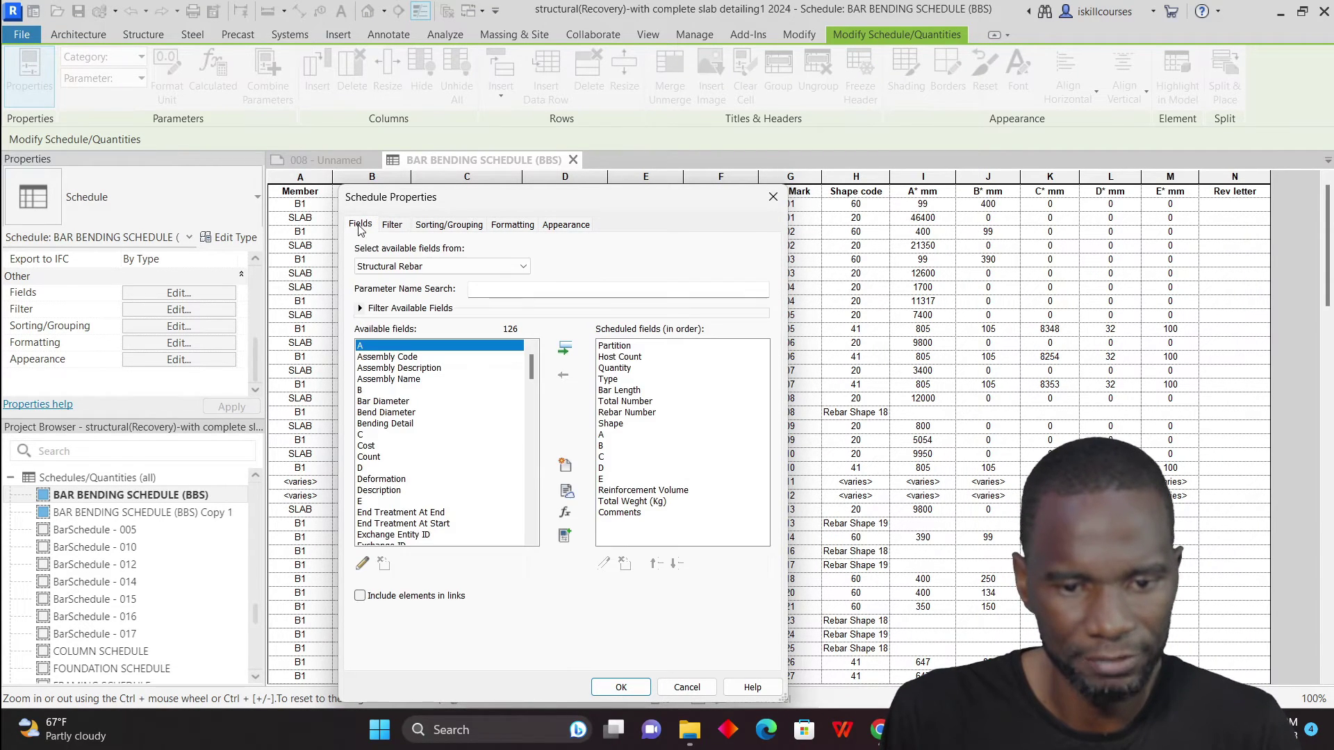
pyautogui.click(382, 425)
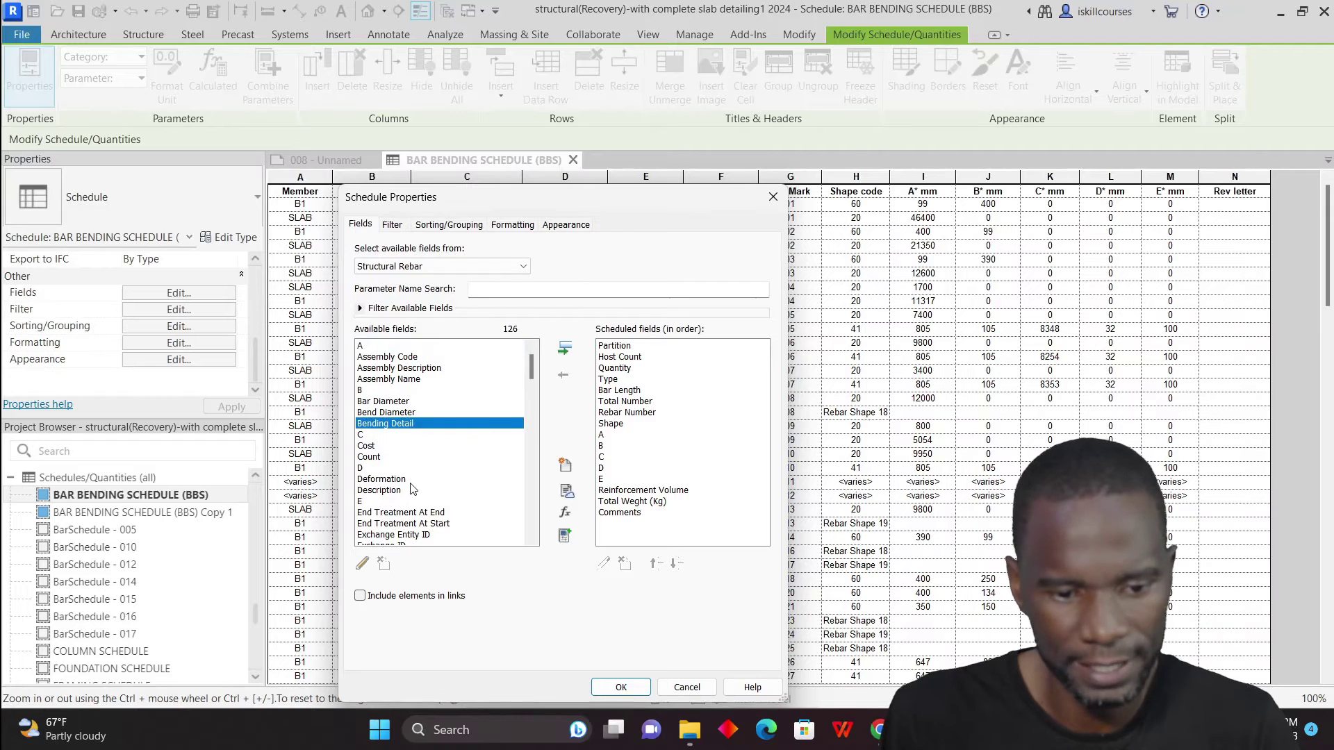
pyautogui.scroll(-6, 414, 497)
pyautogui.scroll(-2, 418, 505)
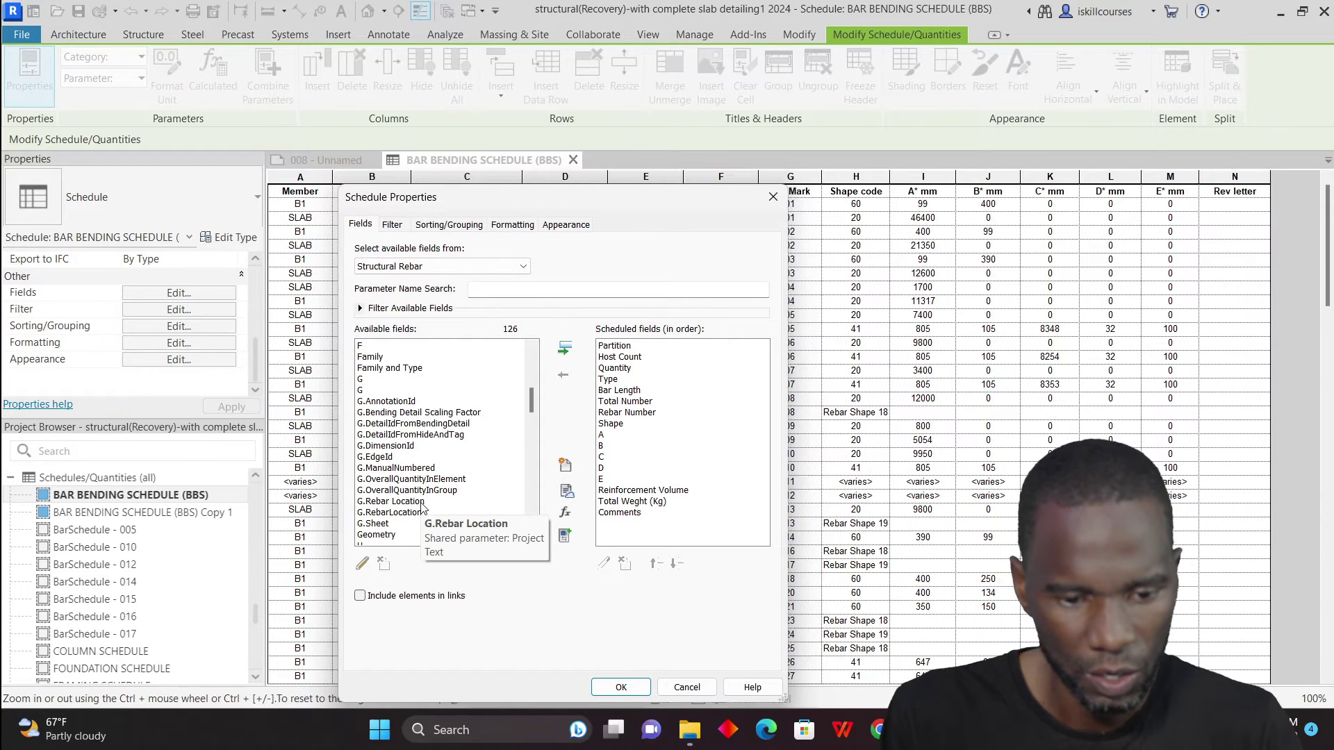
pyautogui.click(391, 491)
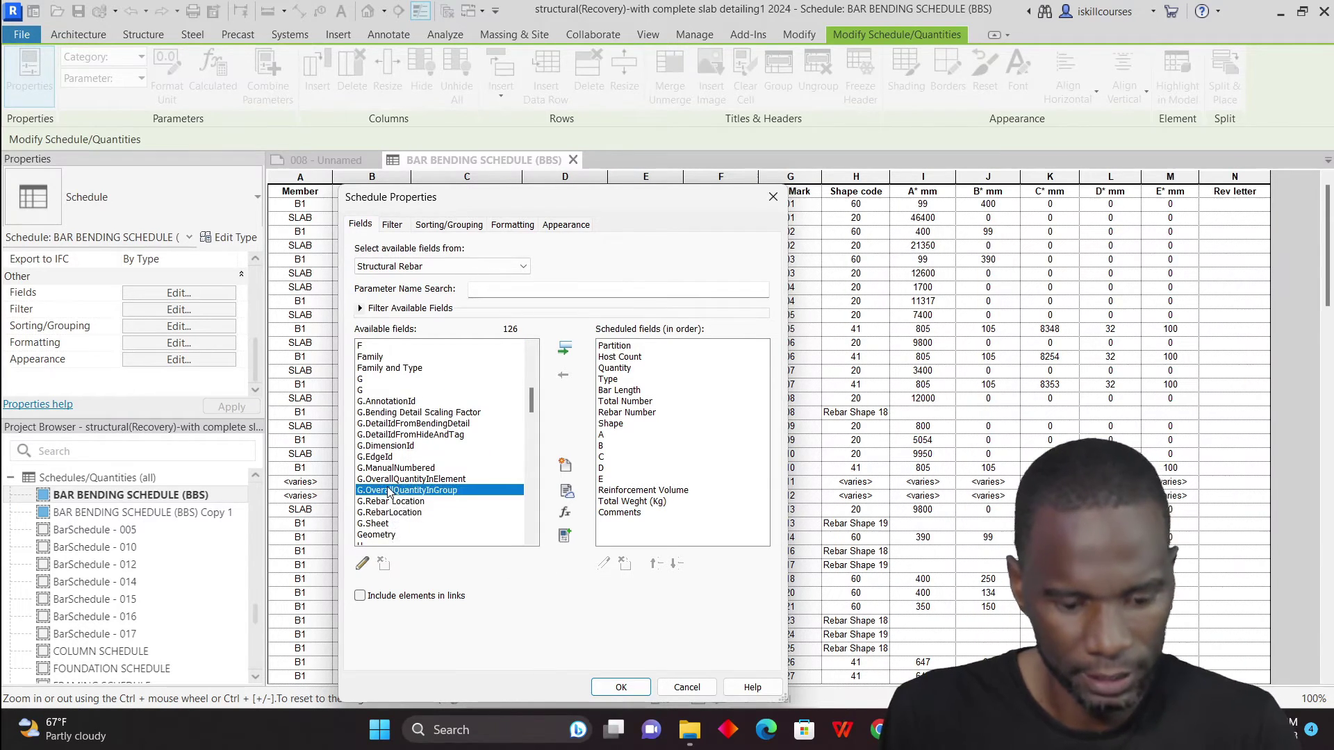
pyautogui.press('b')
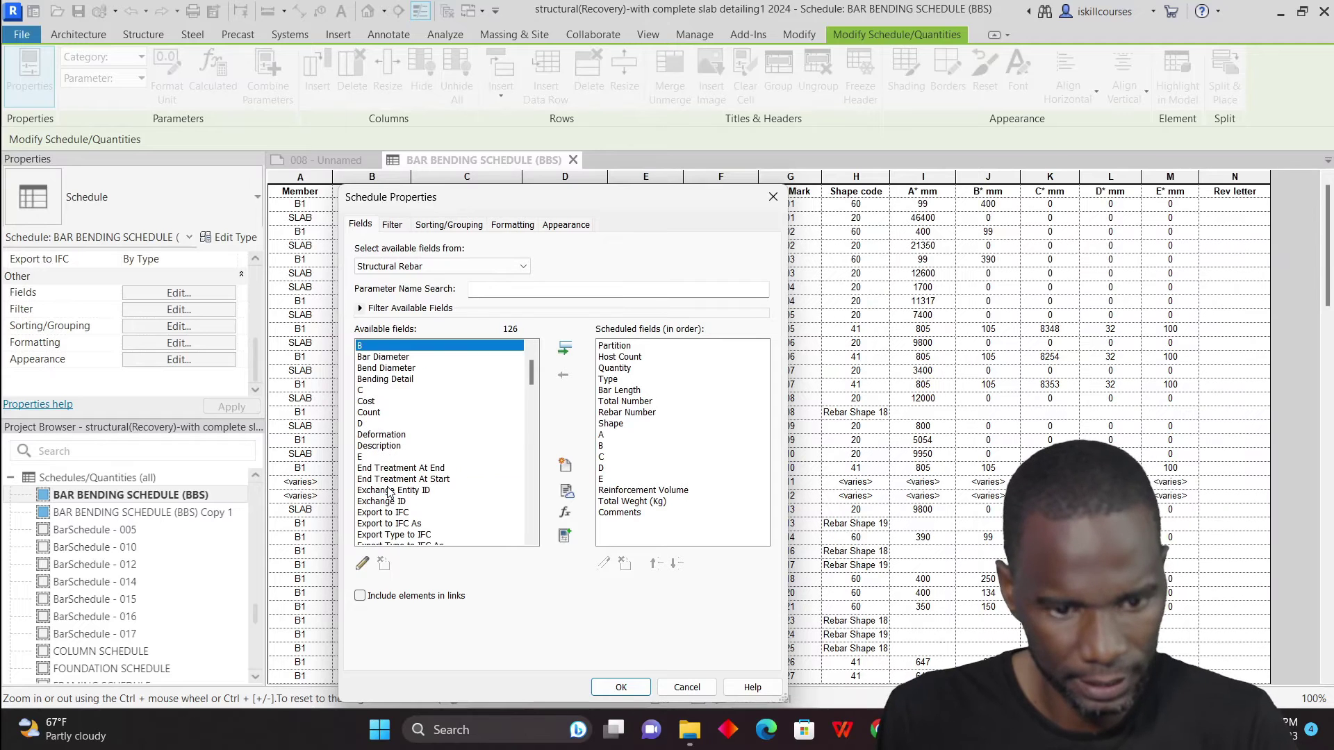
pyautogui.click(390, 378)
pyautogui.click(567, 349)
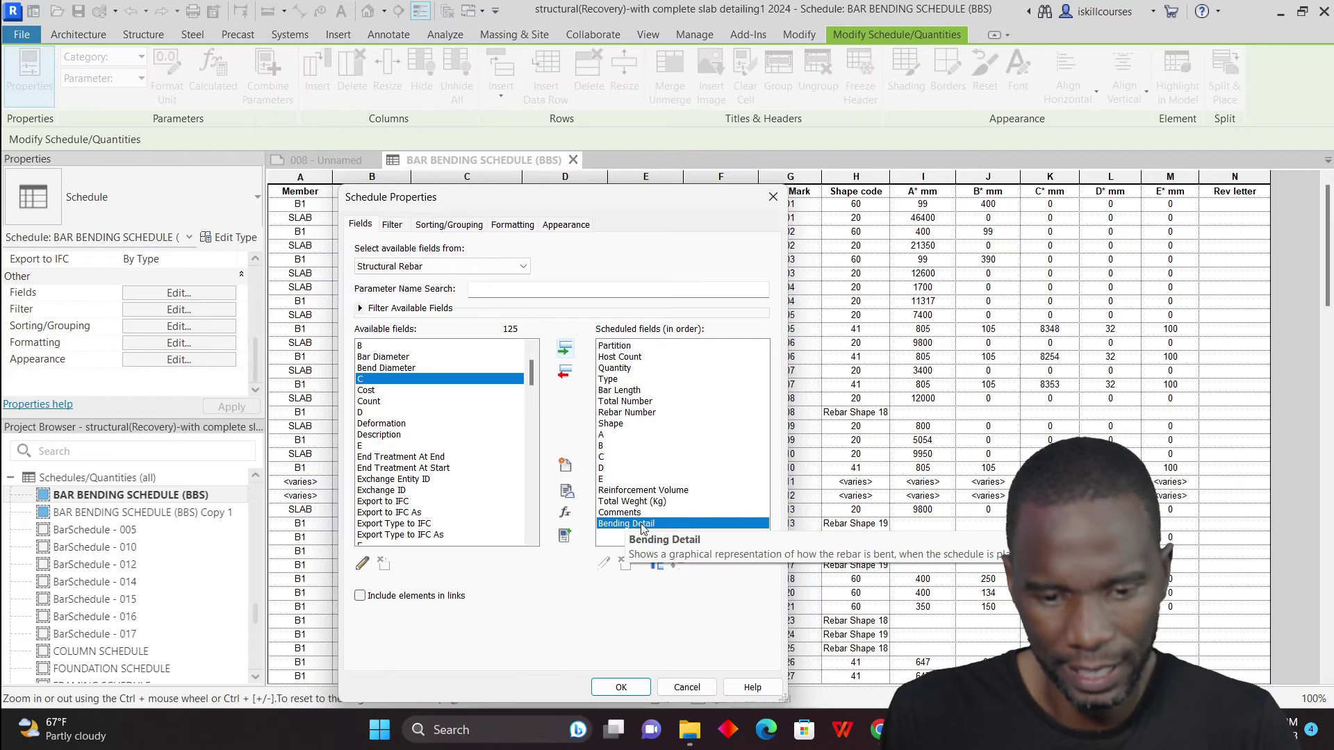
pyautogui.click(620, 687)
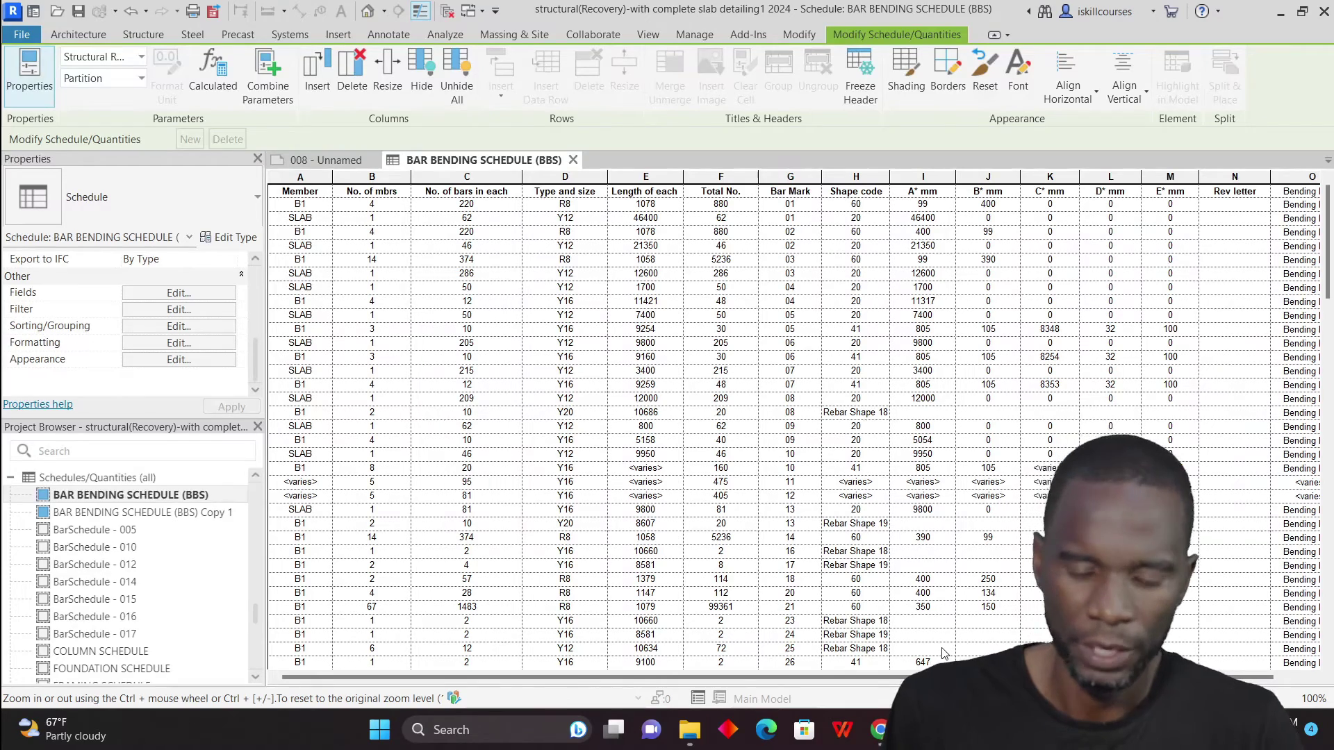
# Return to sheet 008 and examine the Bending Detail column of the placed schedule, comparing its header and bar shape sketches with the other columns
pyautogui.click(333, 161)
pyautogui.scroll(5, 959, 500)
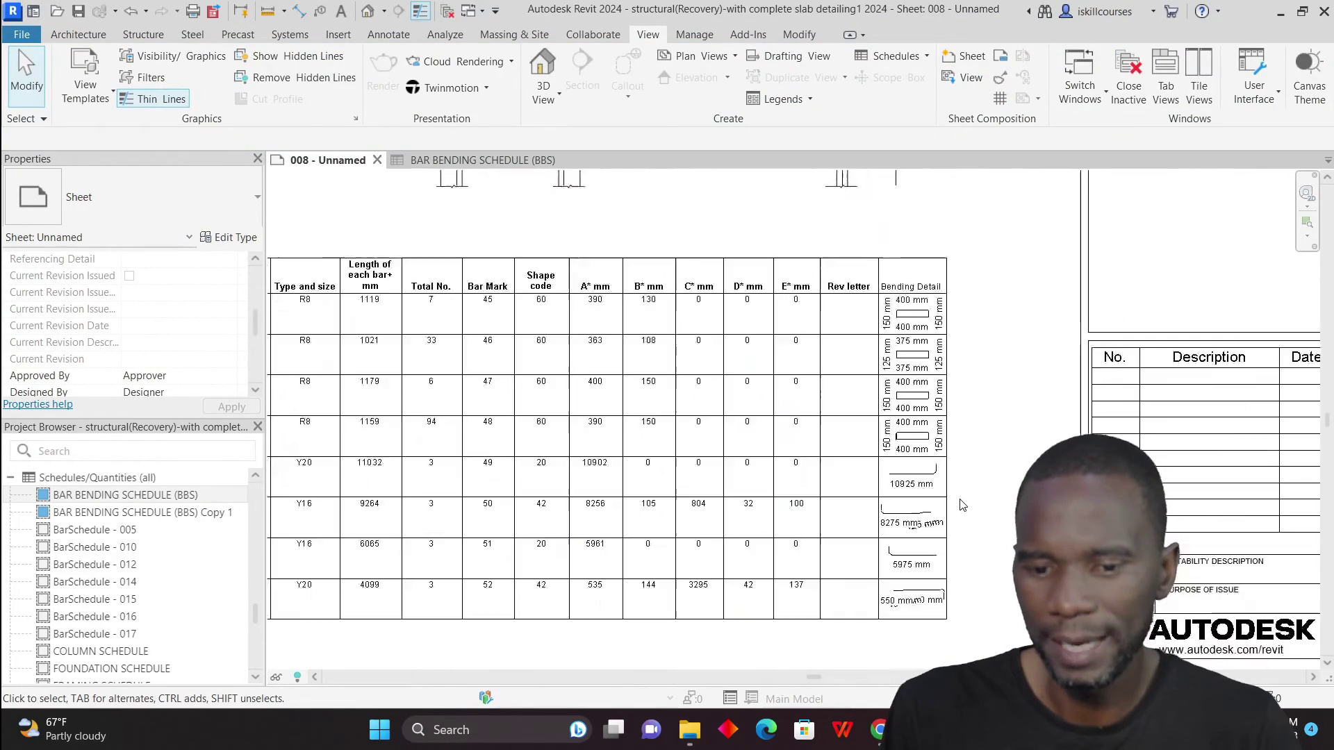
pyautogui.scroll(-2, 755, 515)
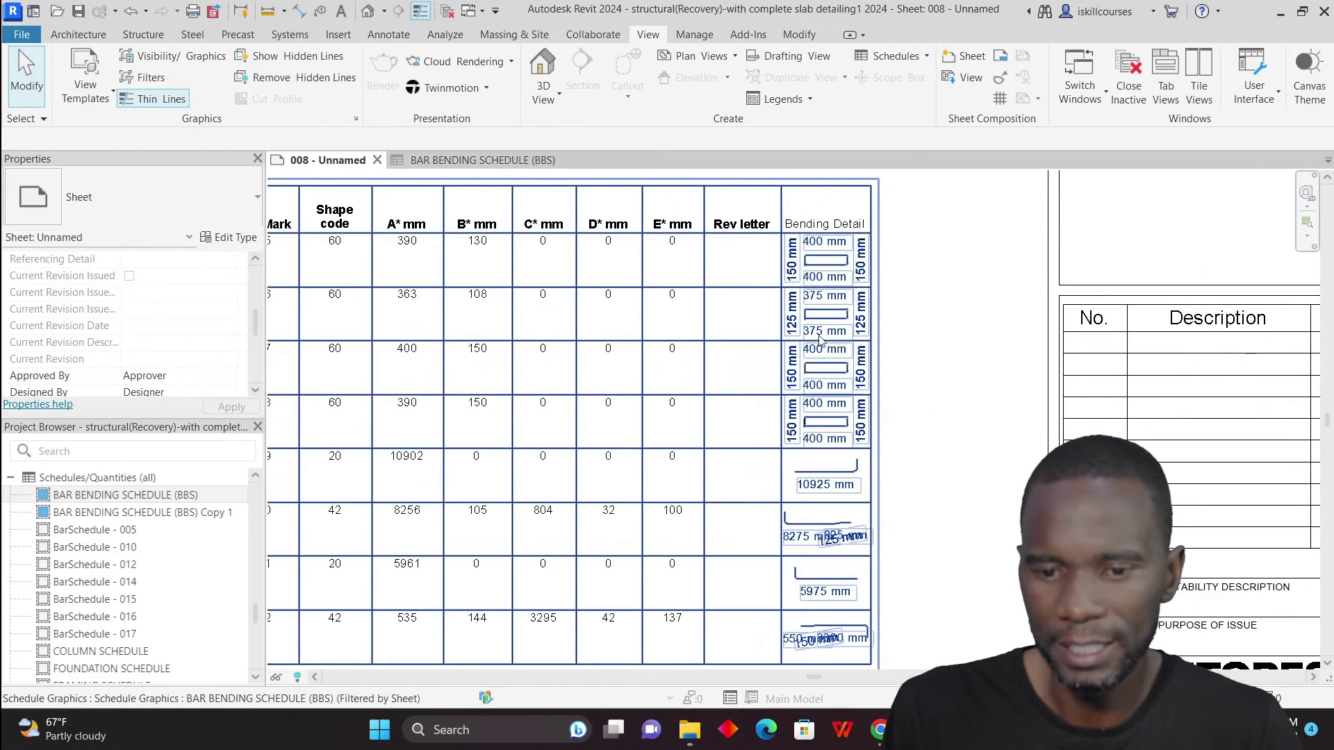
pyautogui.scroll(-2, 820, 341)
pyautogui.scroll(4, 818, 319)
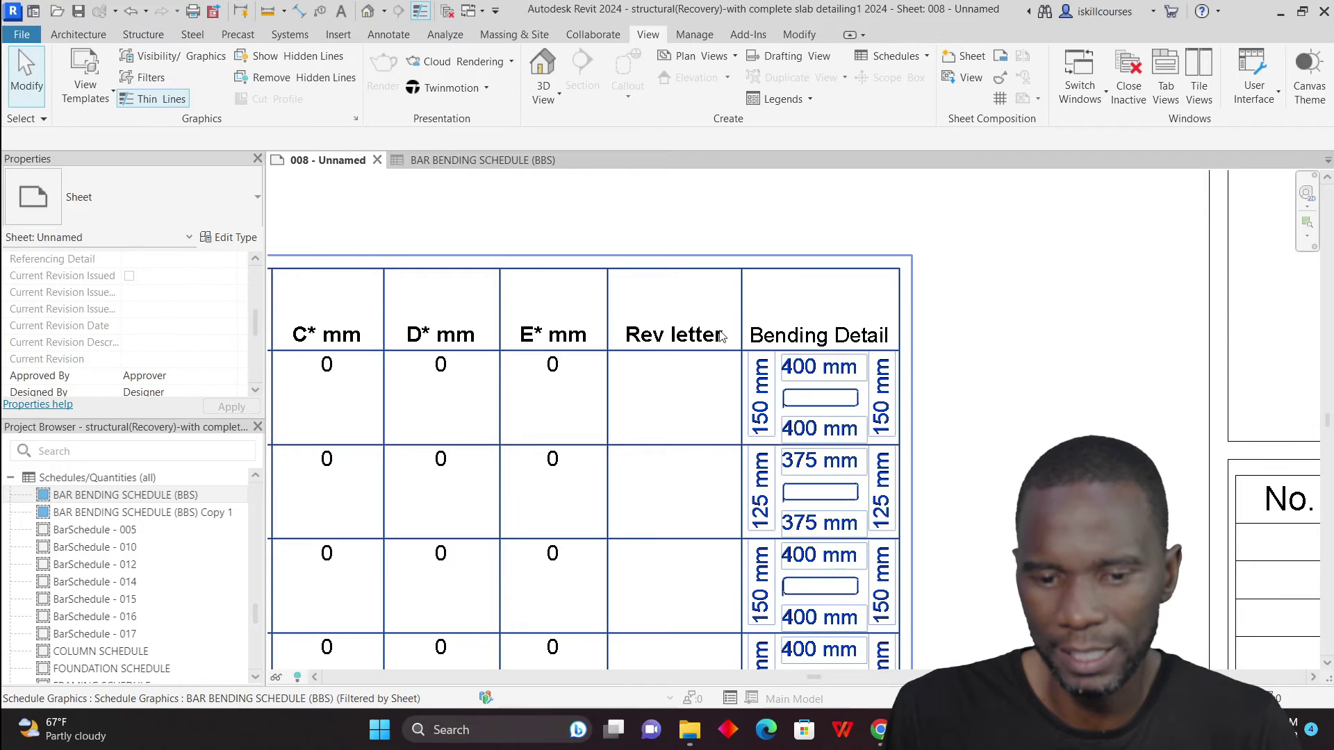
pyautogui.scroll(-3, 792, 329)
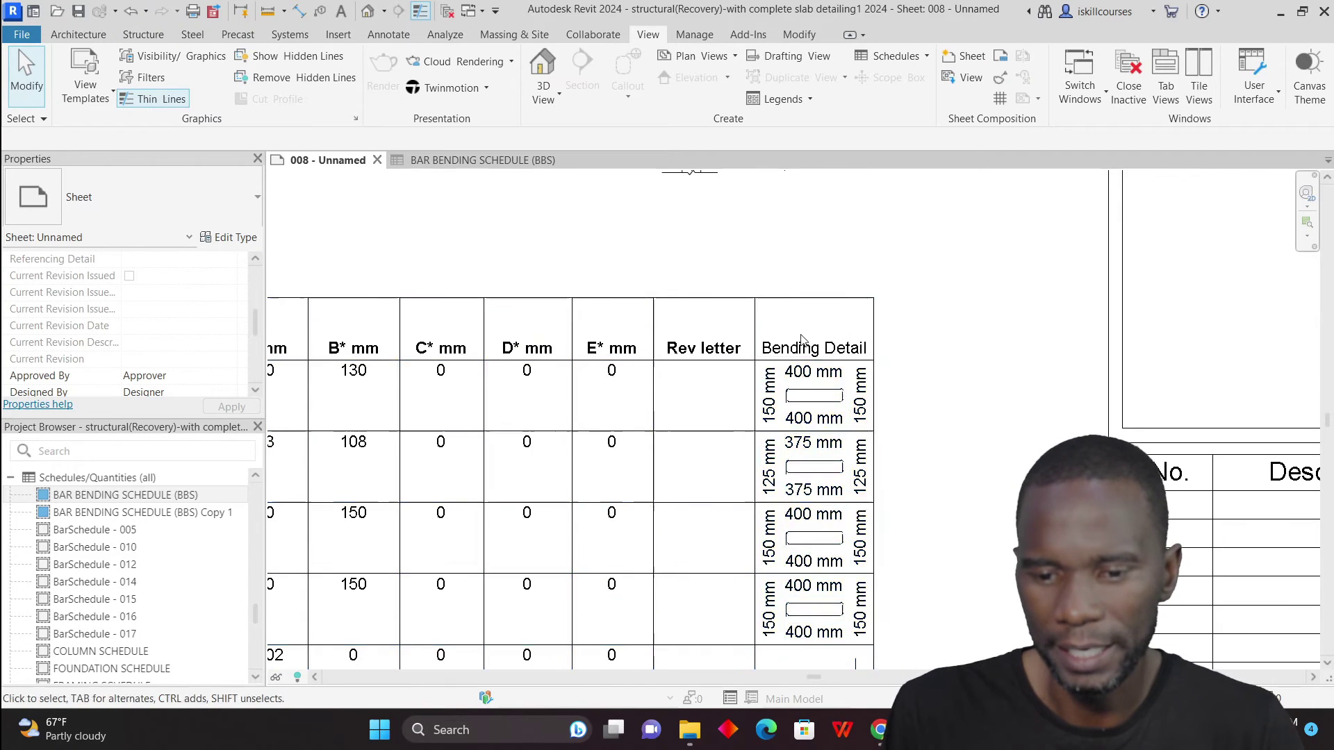
pyautogui.scroll(-2, 832, 341)
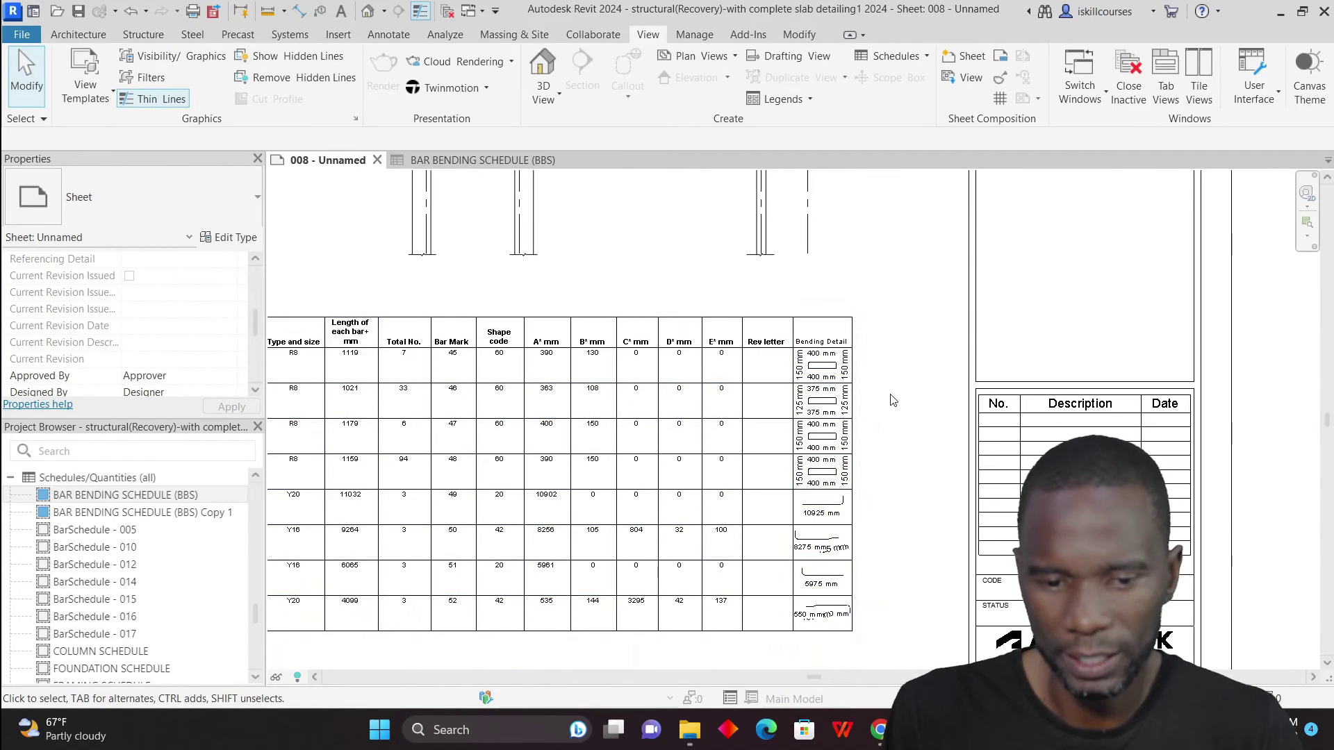
pyautogui.scroll(3, 872, 368)
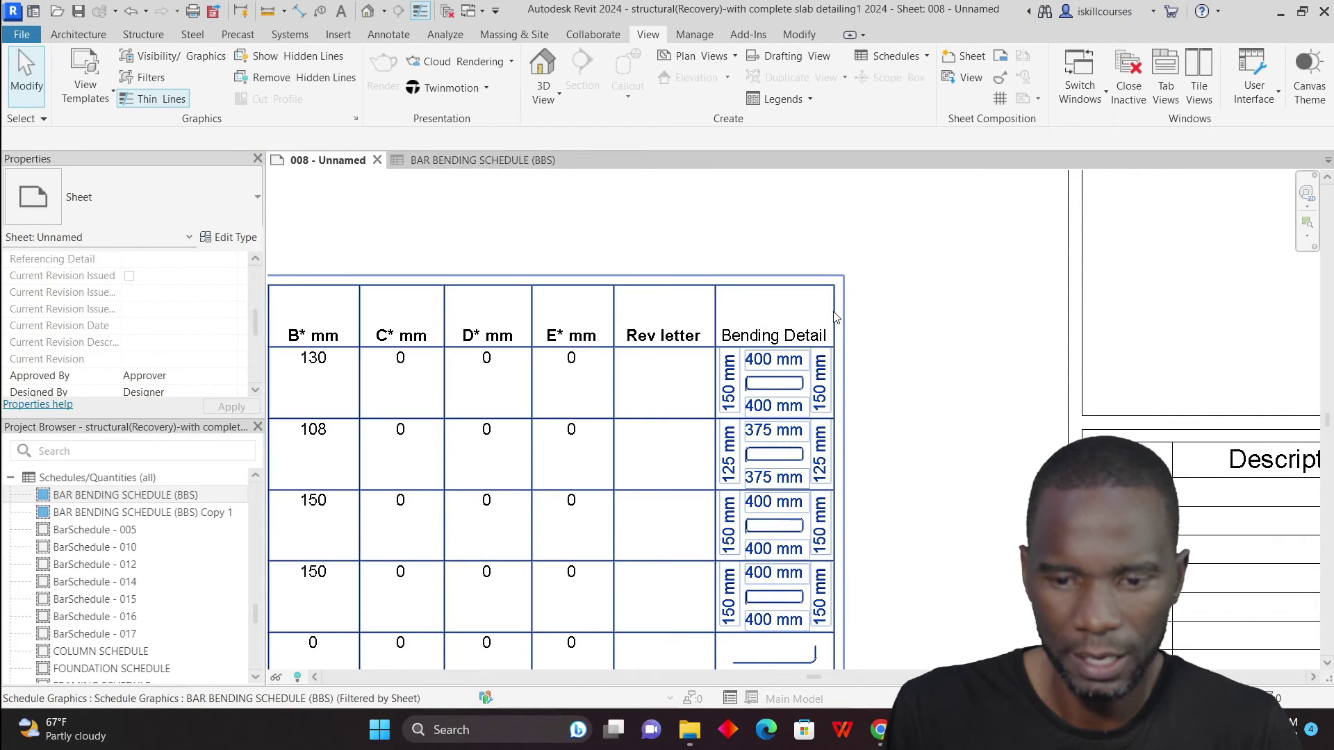
# Open the bar bending schedule from the sheet and make the Bending Detail column header bold, dismissing the save reminder
pyautogui.doubleClick(908, 350)
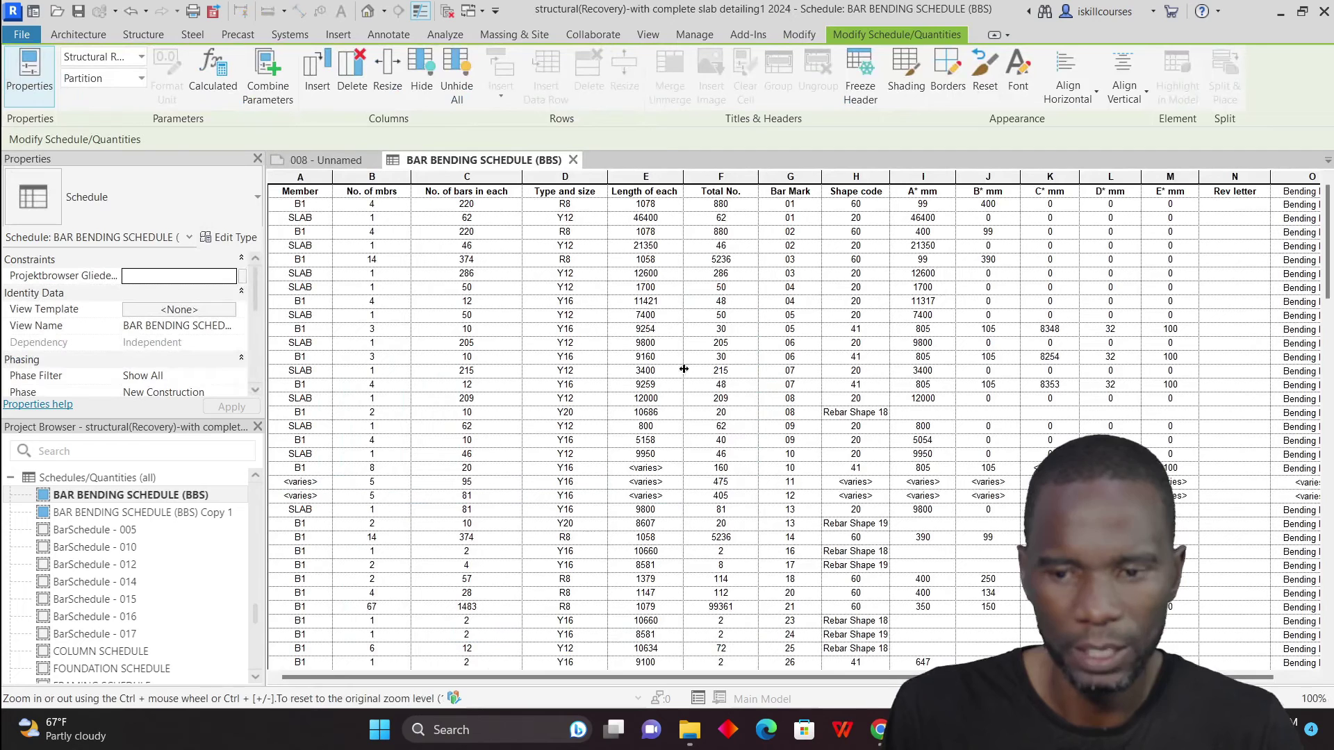
pyautogui.hscroll(1, 972, 678)
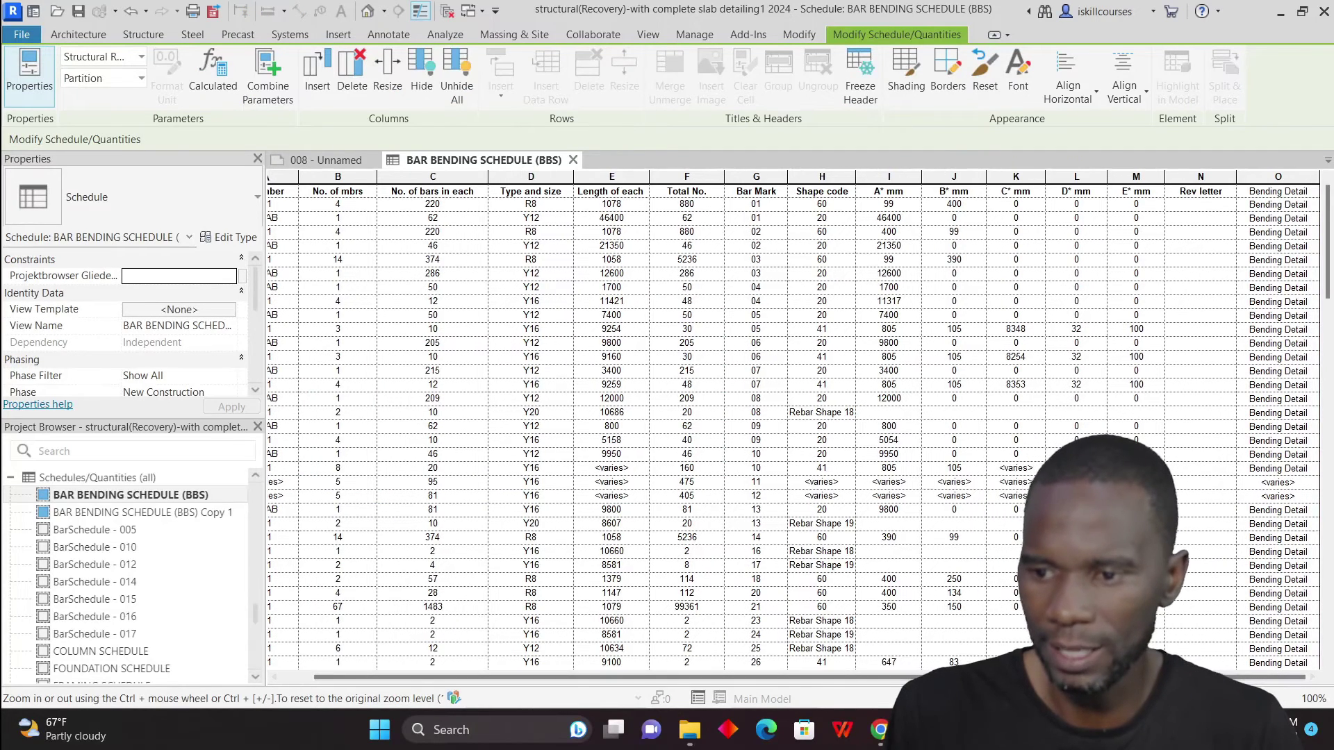
pyautogui.click(1271, 194)
pyautogui.moveTo(1303, 192); pyautogui.dragTo(1236, 192)
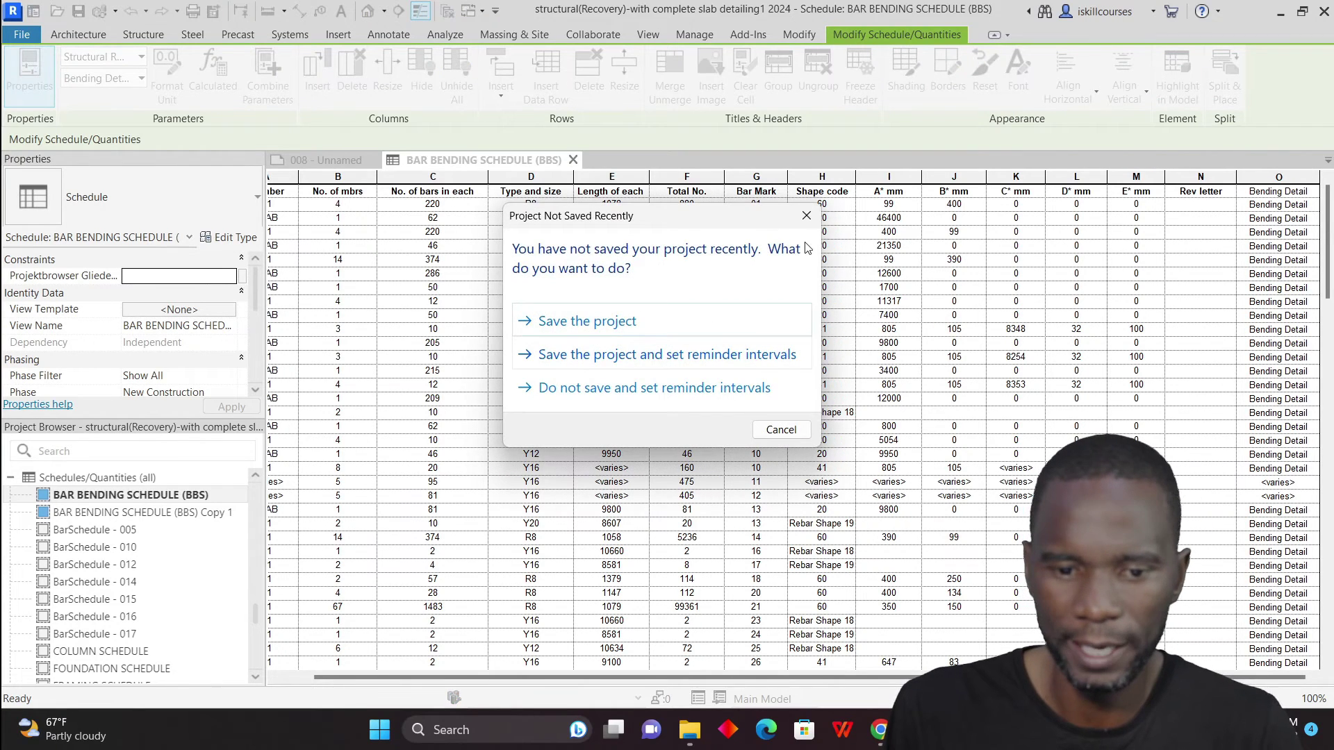
pyautogui.click(807, 215)
pyautogui.click(600, 366)
pyautogui.click(657, 472)
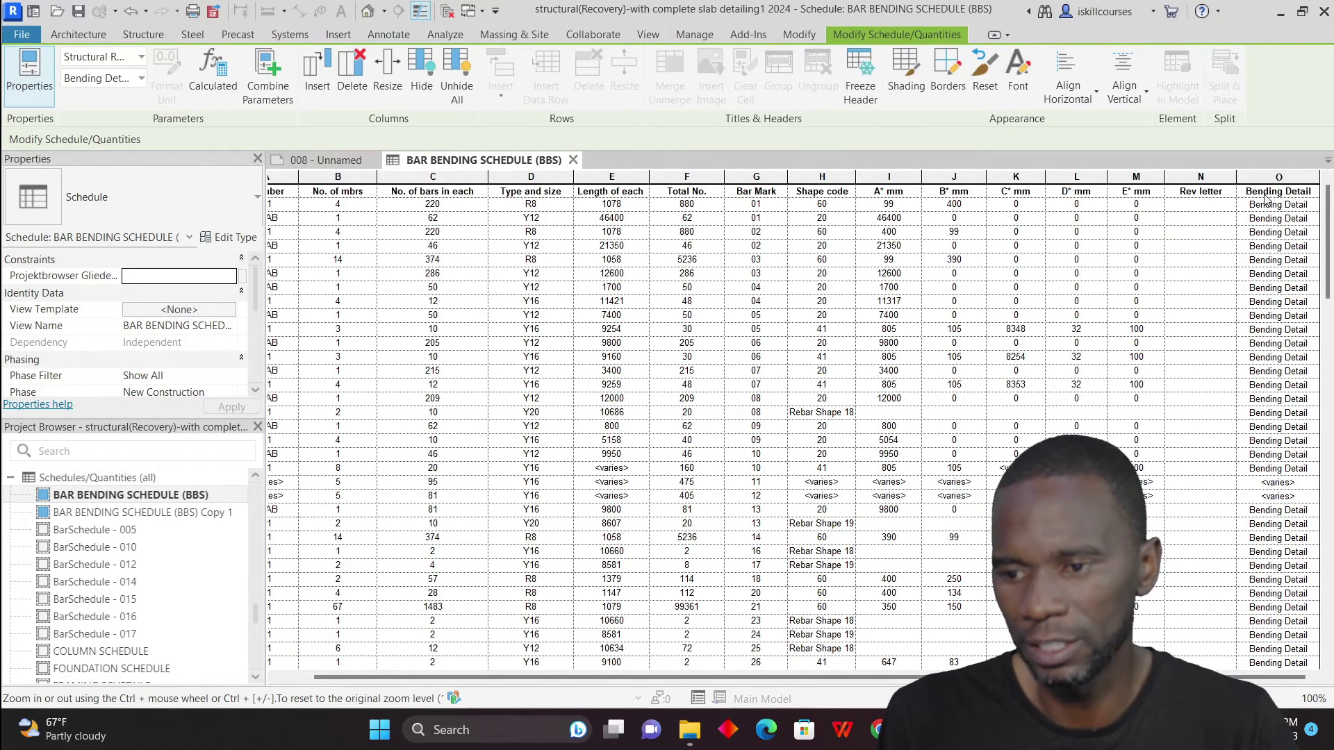
# Return to sheet 008 and check the Bending Detail header and the bar sketches in the placed schedule
pyautogui.click(341, 160)
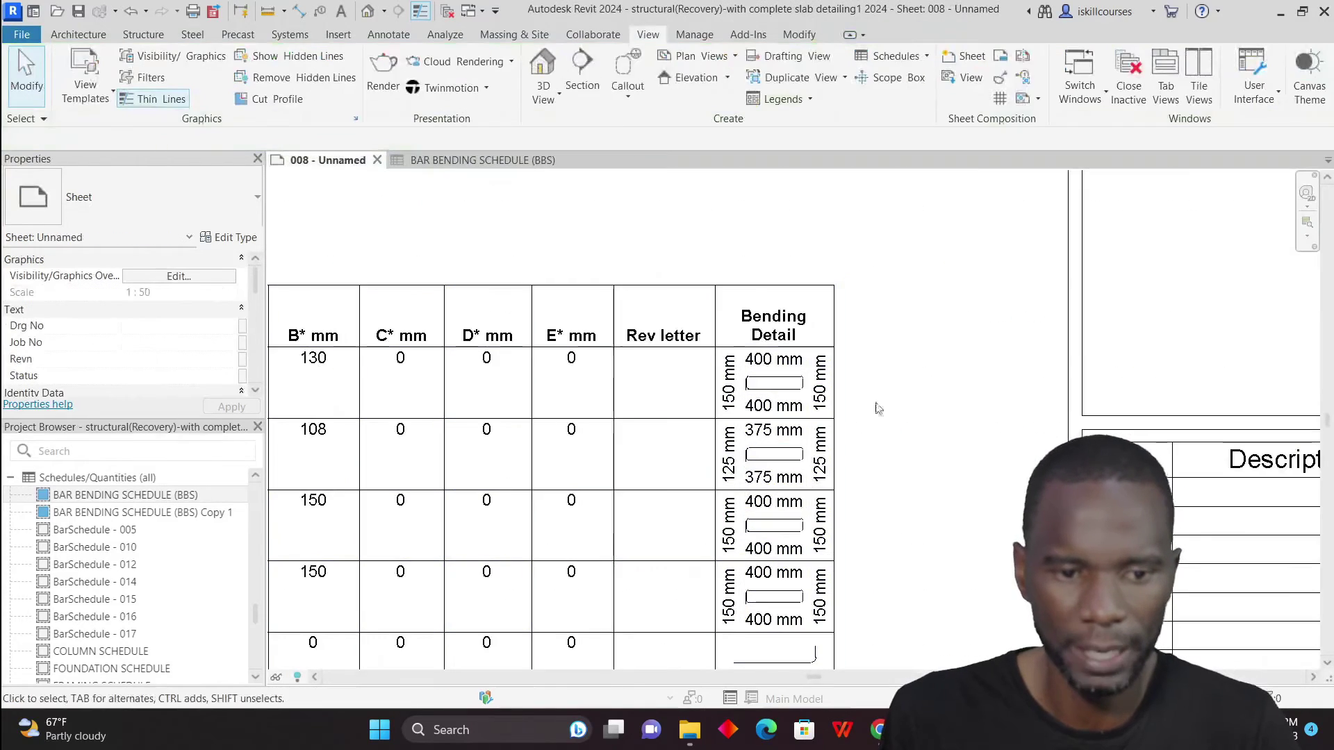
pyautogui.scroll(-2, 962, 396)
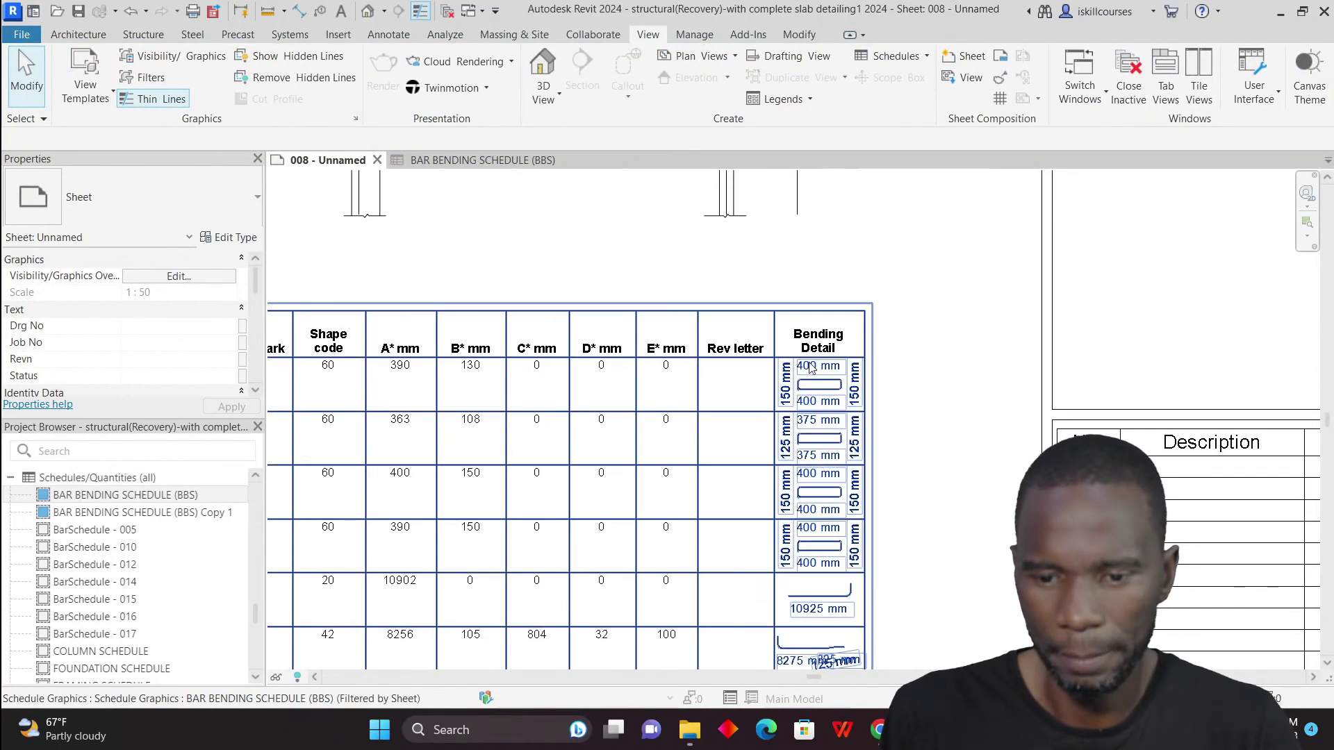
pyautogui.scroll(-3, 811, 369)
pyautogui.scroll(1, 408, 387)
pyautogui.scroll(2, 408, 387)
pyautogui.scroll(-2, 406, 361)
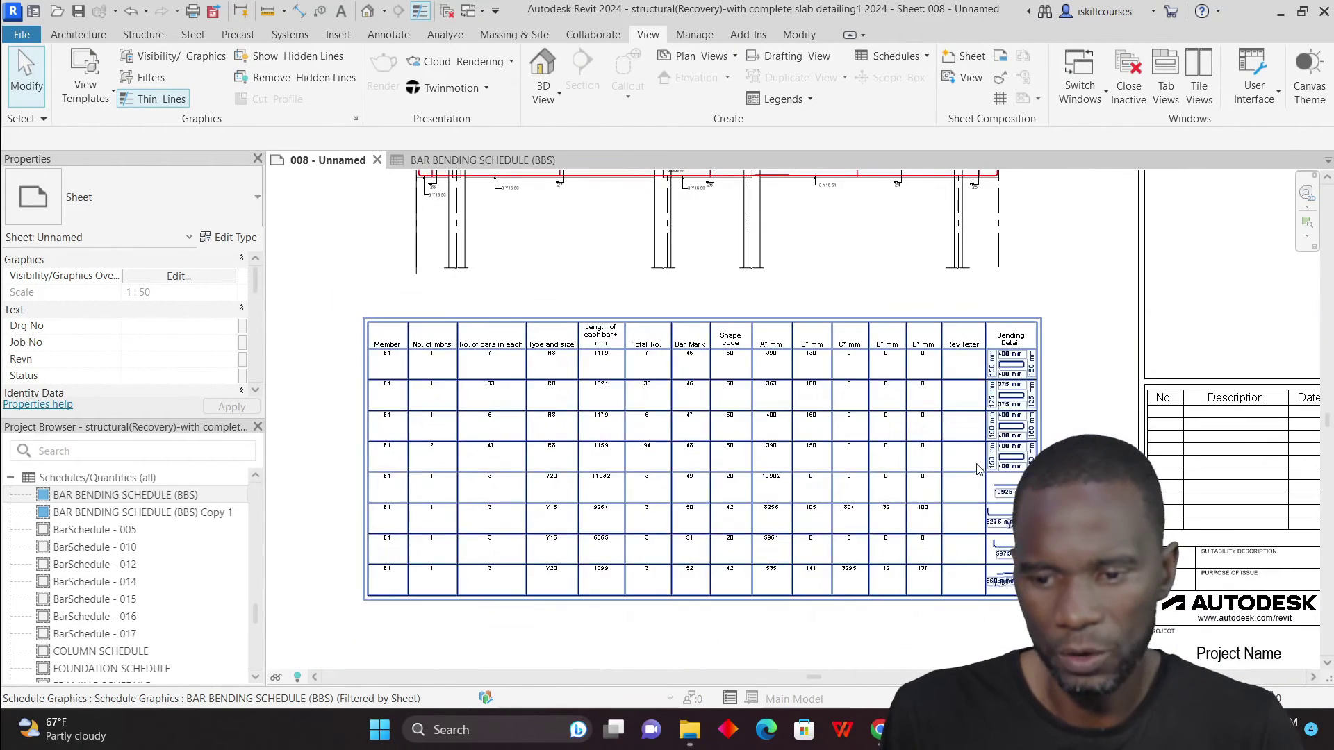
pyautogui.scroll(5, 977, 470)
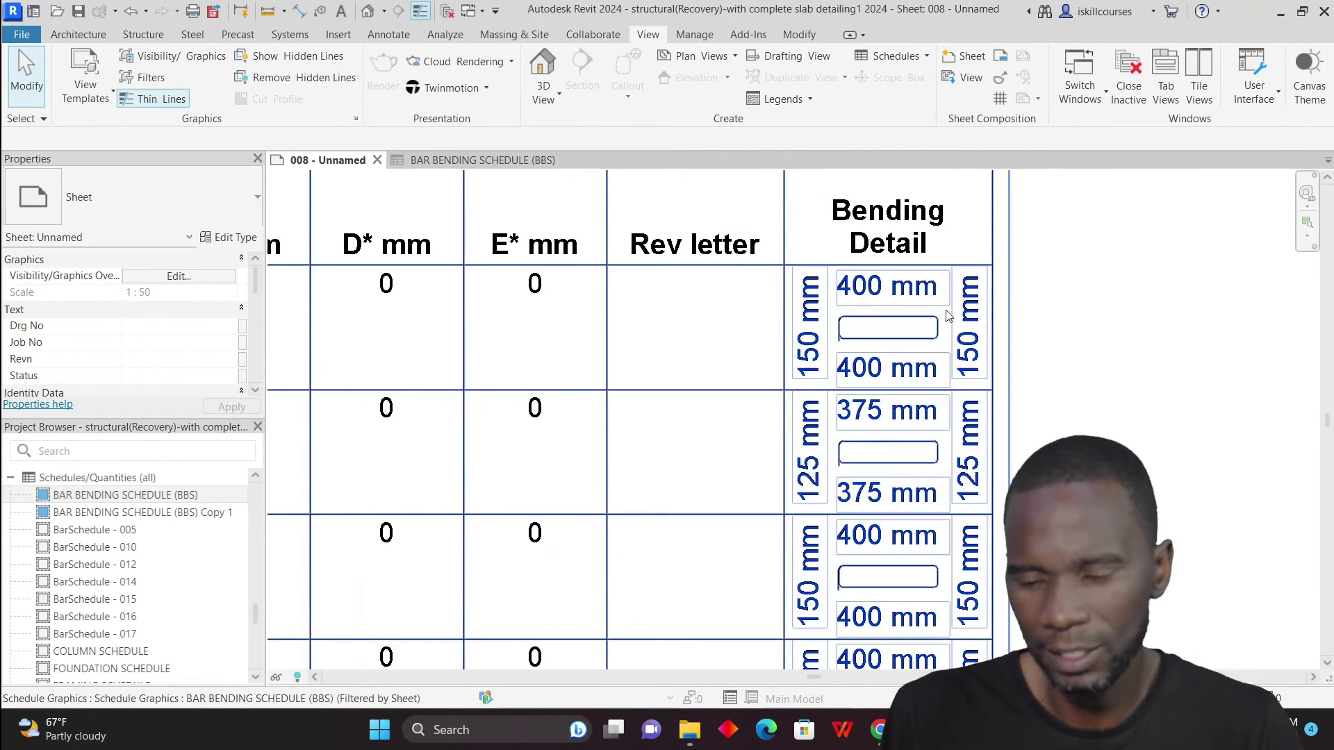
# Set the row resizing of the schedule placed on sheet 008 to Image Rows
pyautogui.click(999, 357)
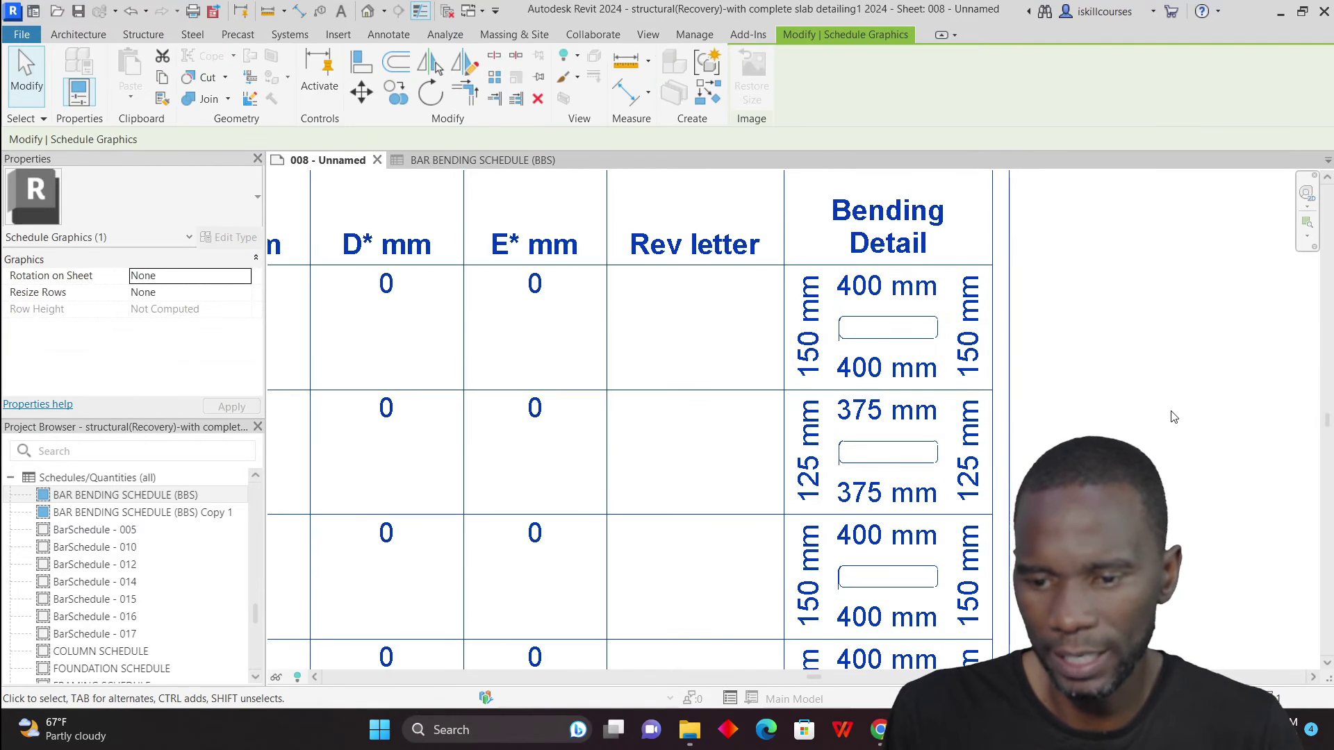
pyautogui.click(245, 297)
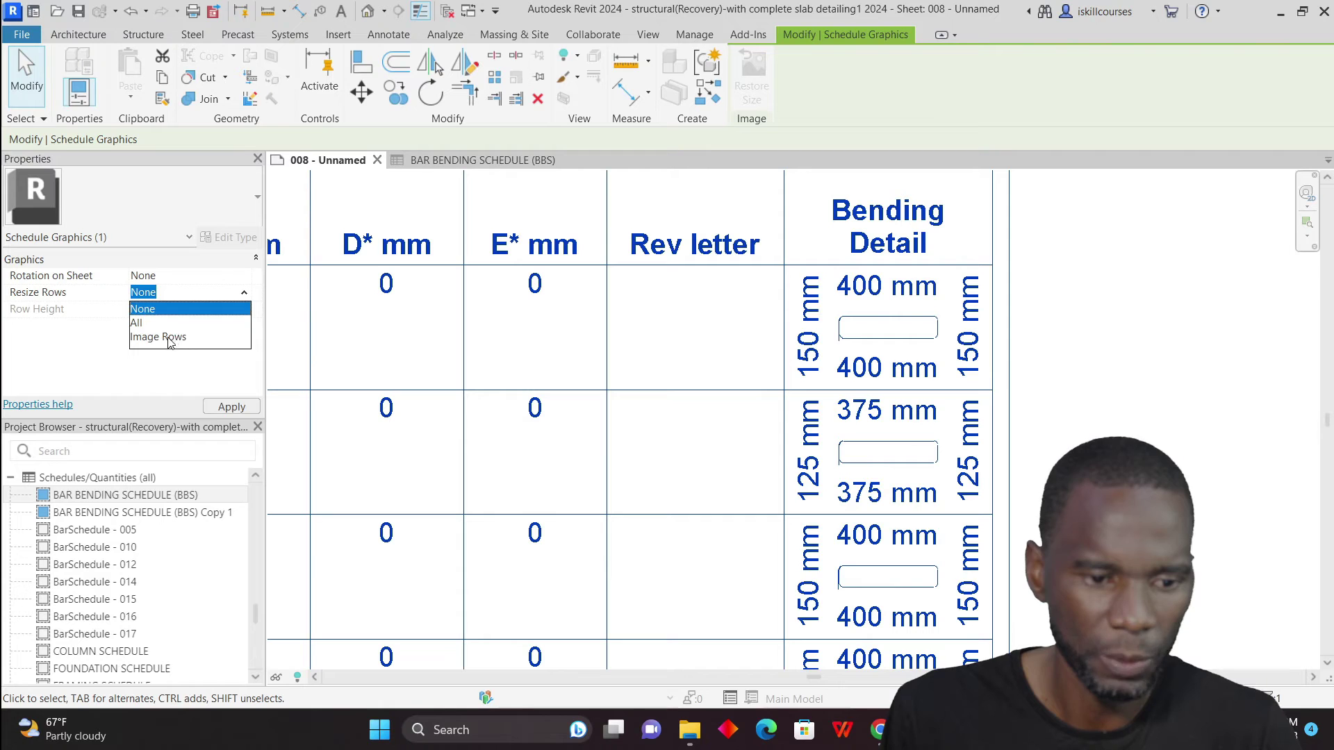
pyautogui.click(238, 366)
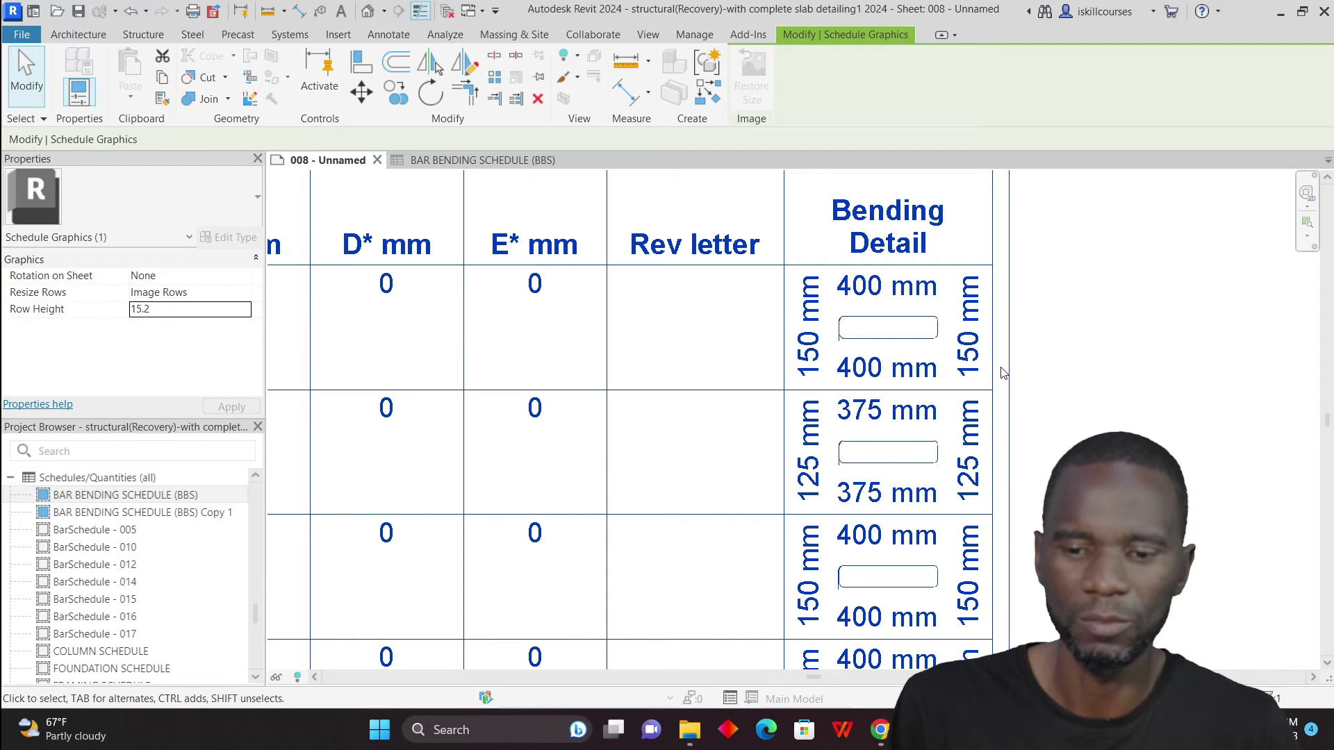
# Try image row heights of 10 and 20 for the schedule on the sheet
pyautogui.click(170, 314)
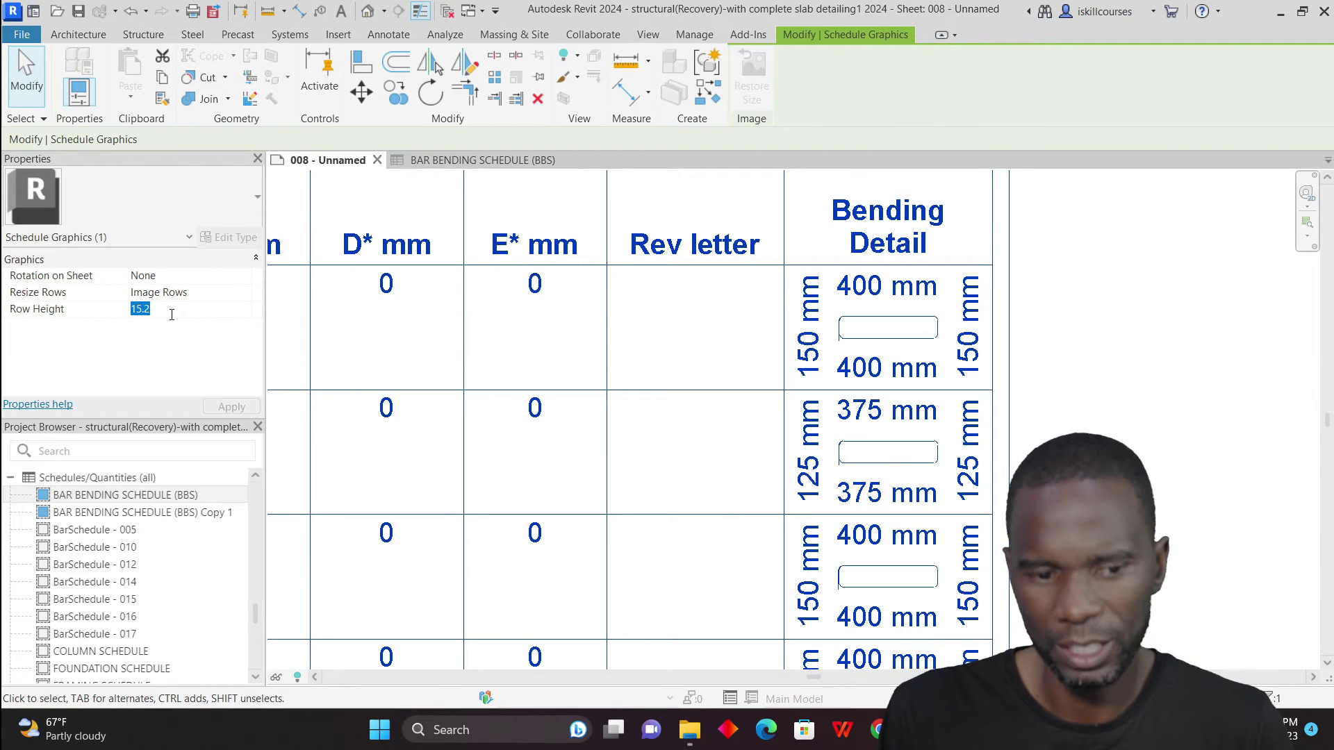
pyautogui.write('10')
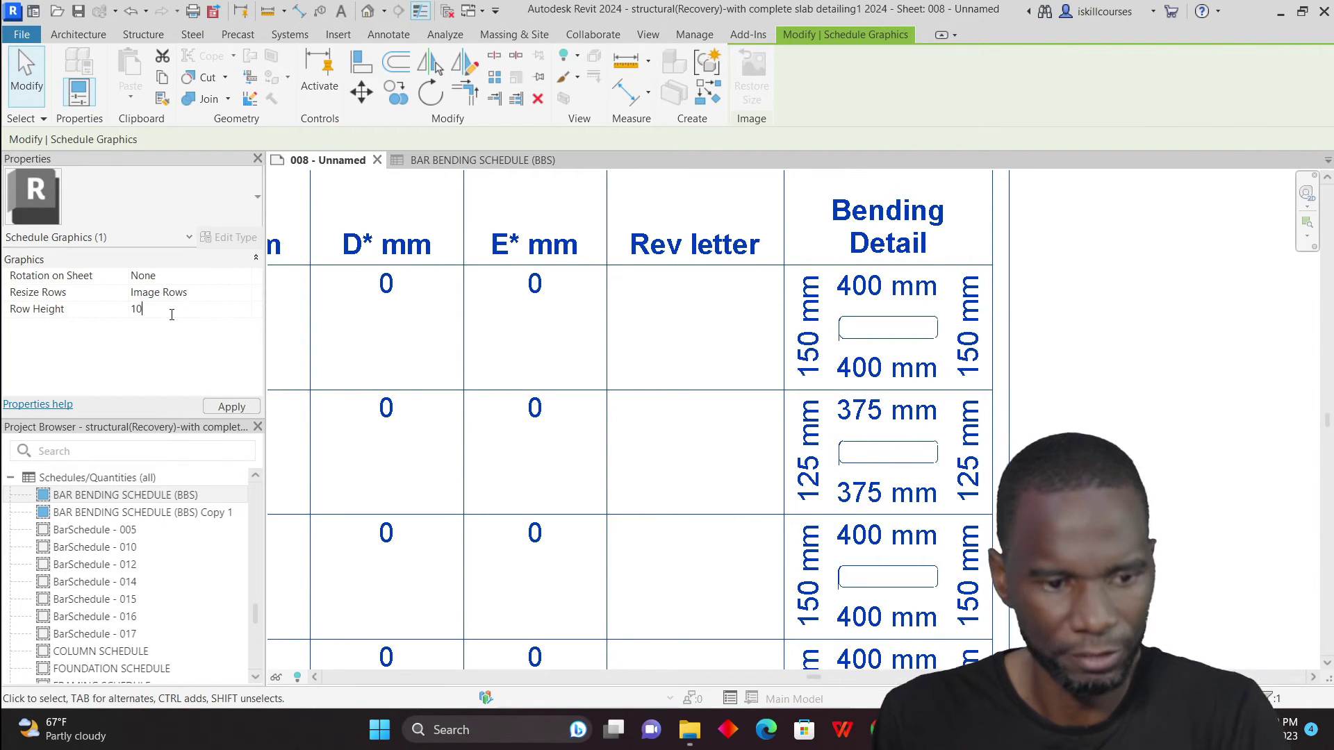
pyautogui.click(232, 406)
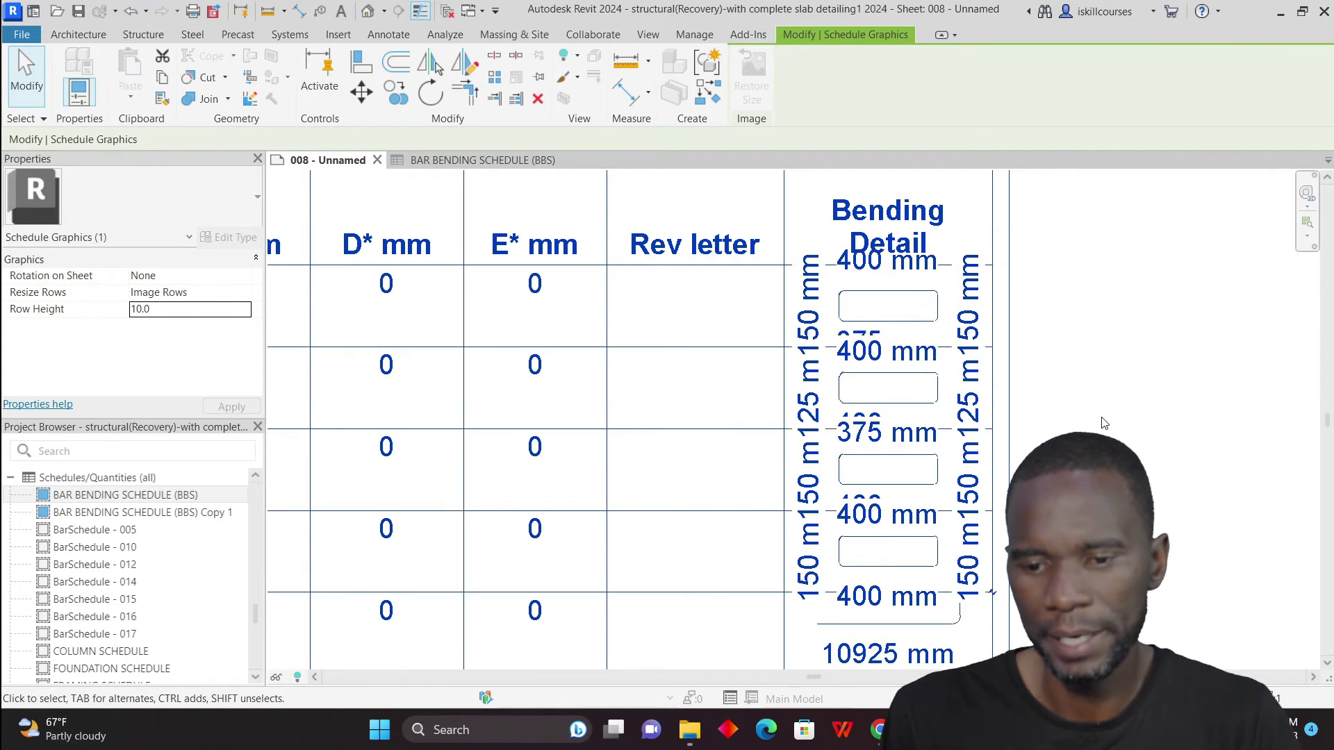
pyautogui.click(224, 307)
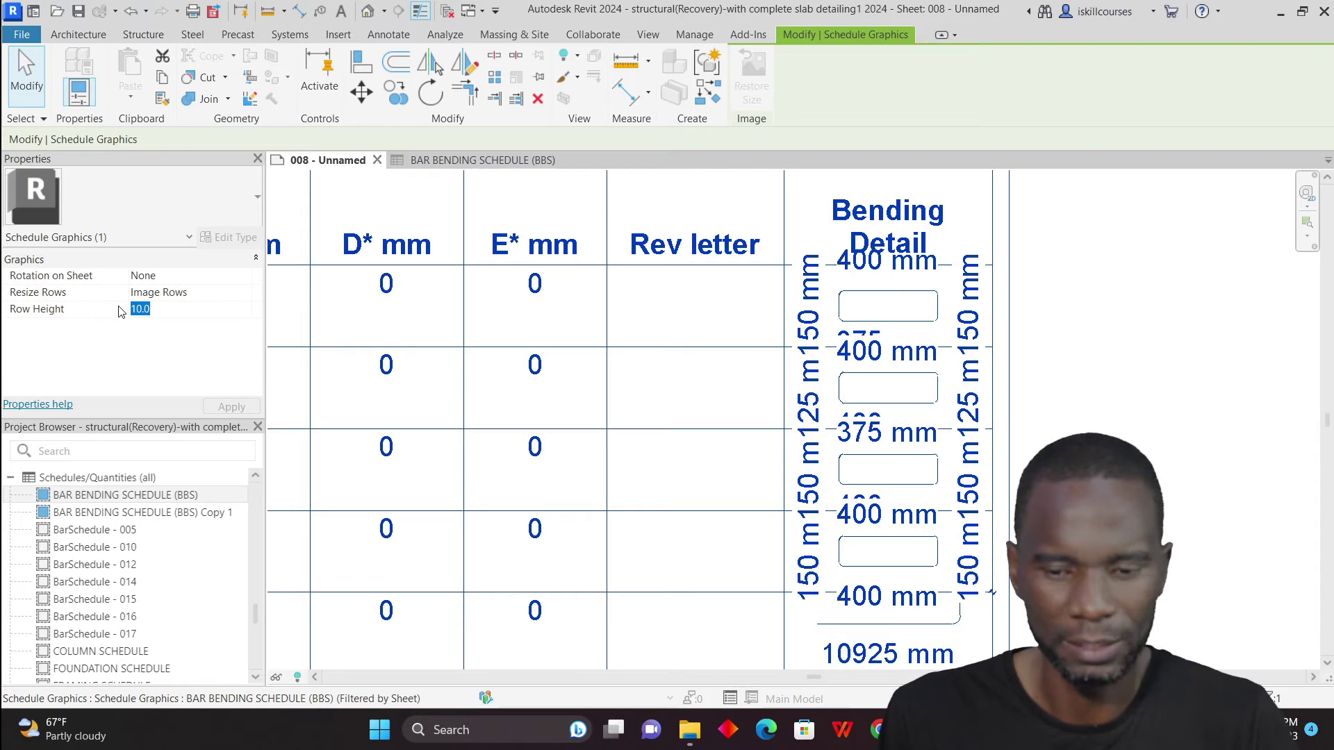
pyautogui.write('2')
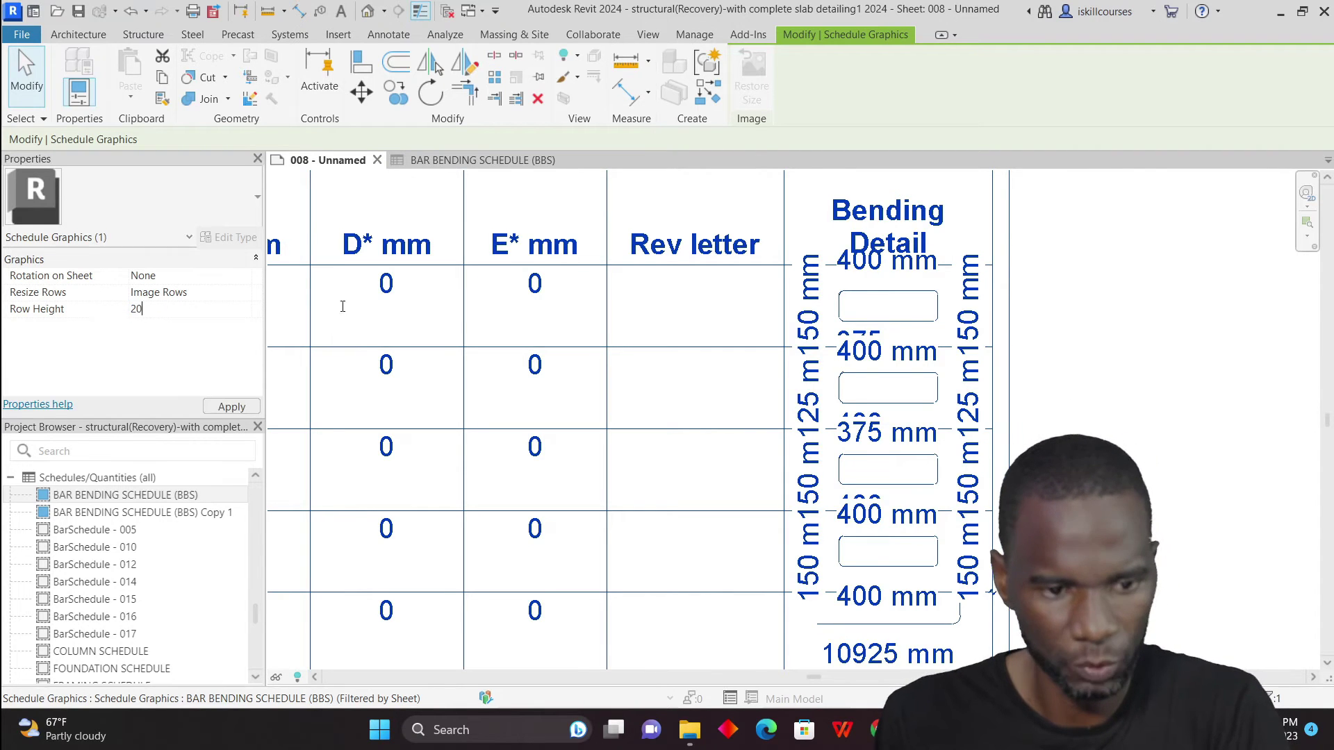
pyautogui.write('0')
pyautogui.press('Return')
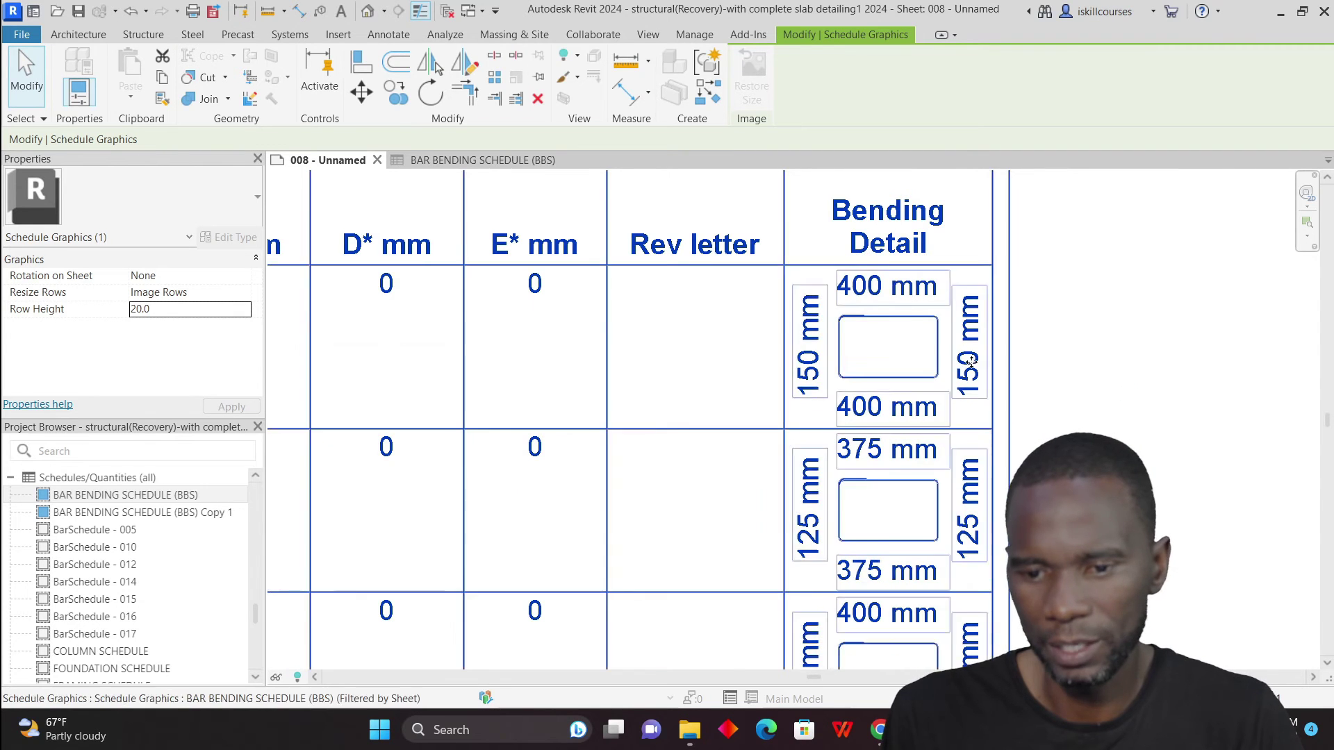
# Set the image row height of the placed schedule to 25
pyautogui.scroll(-2, 1129, 395)
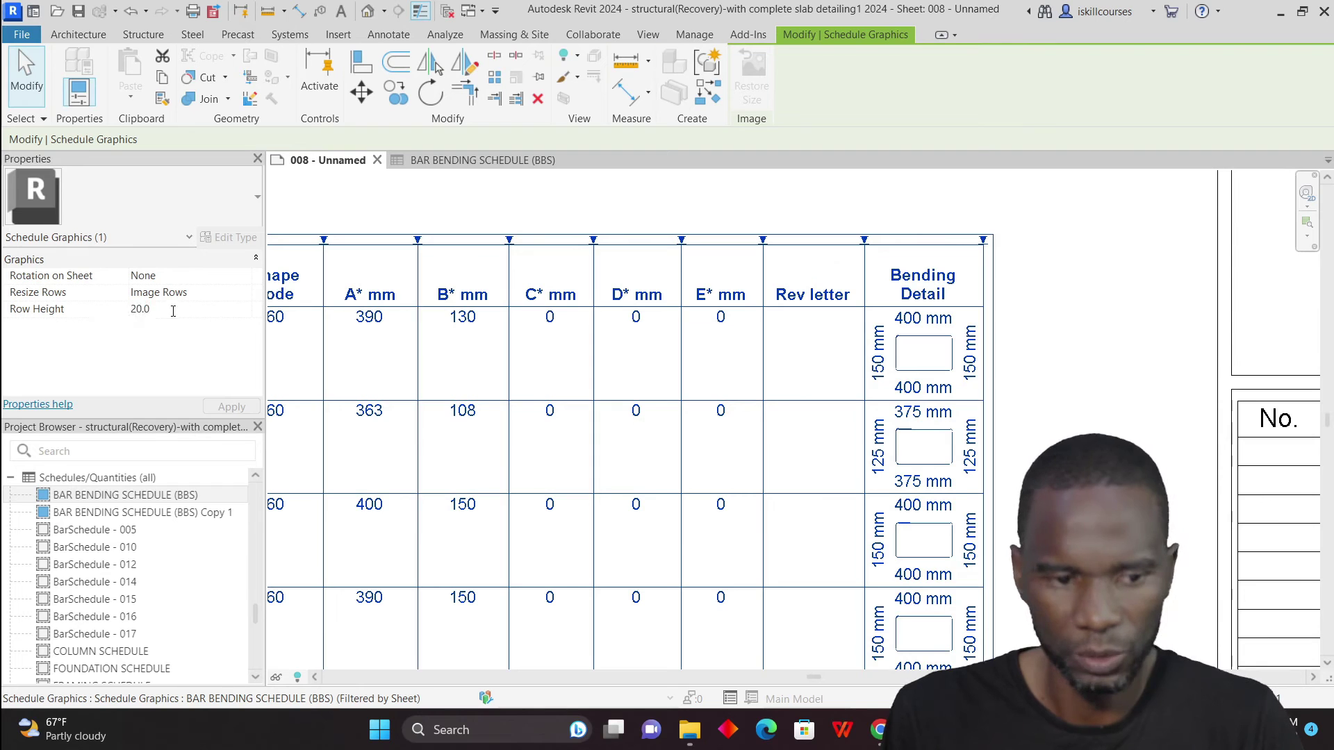
pyautogui.click(125, 317)
pyautogui.write('25.0')
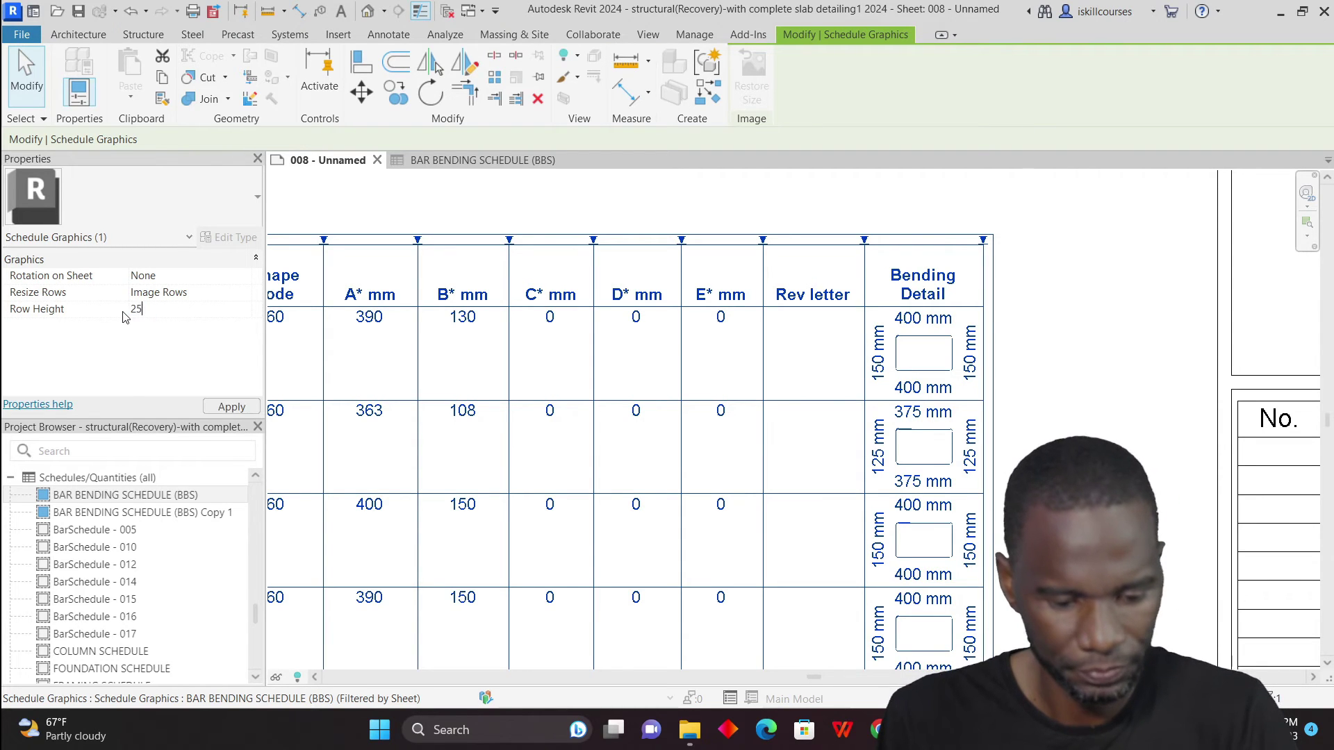
pyautogui.click(232, 409)
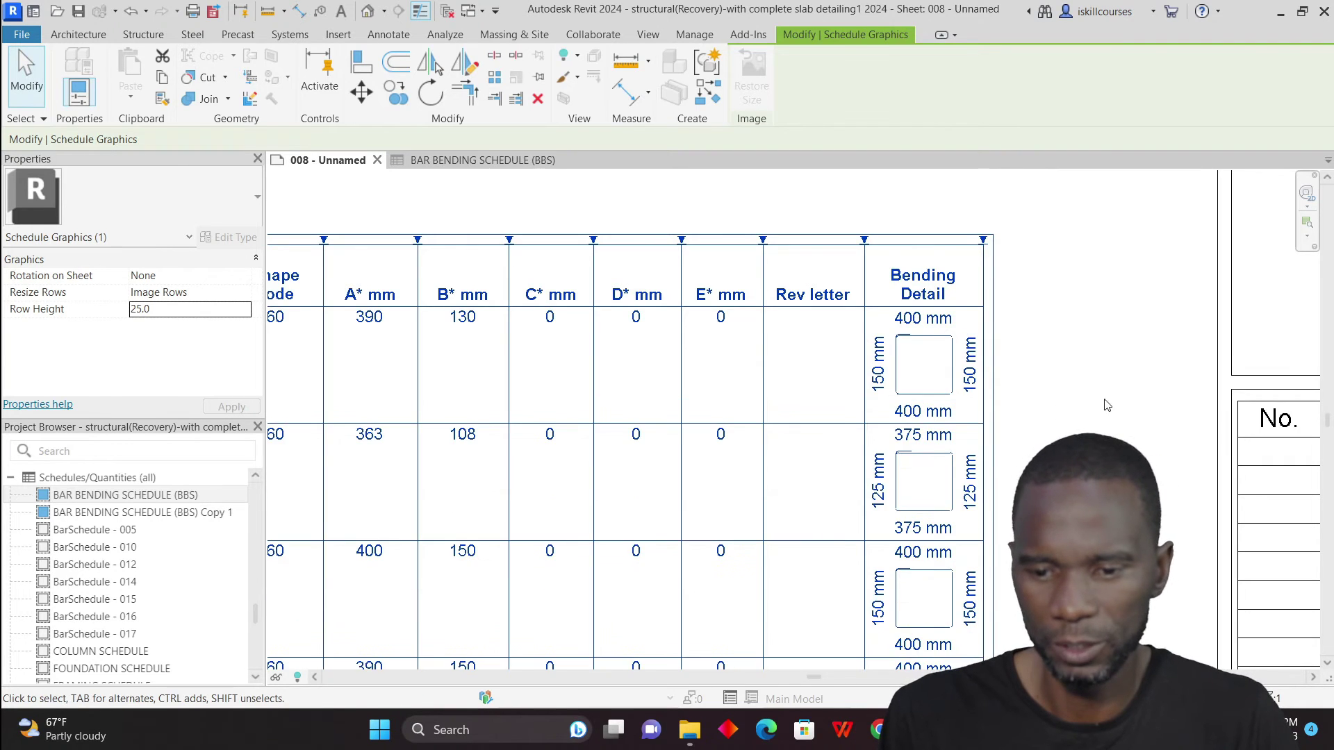
# Review how the enlarged schedule fits on sheet 008 below the beam elevation and check the elevation's bar tags, leaving the schedule deselected
pyautogui.scroll(-3, 1107, 406)
pyautogui.scroll(3, 1014, 431)
pyautogui.scroll(-5, 1015, 431)
pyautogui.scroll(1, 986, 367)
pyautogui.scroll(-3, 850, 289)
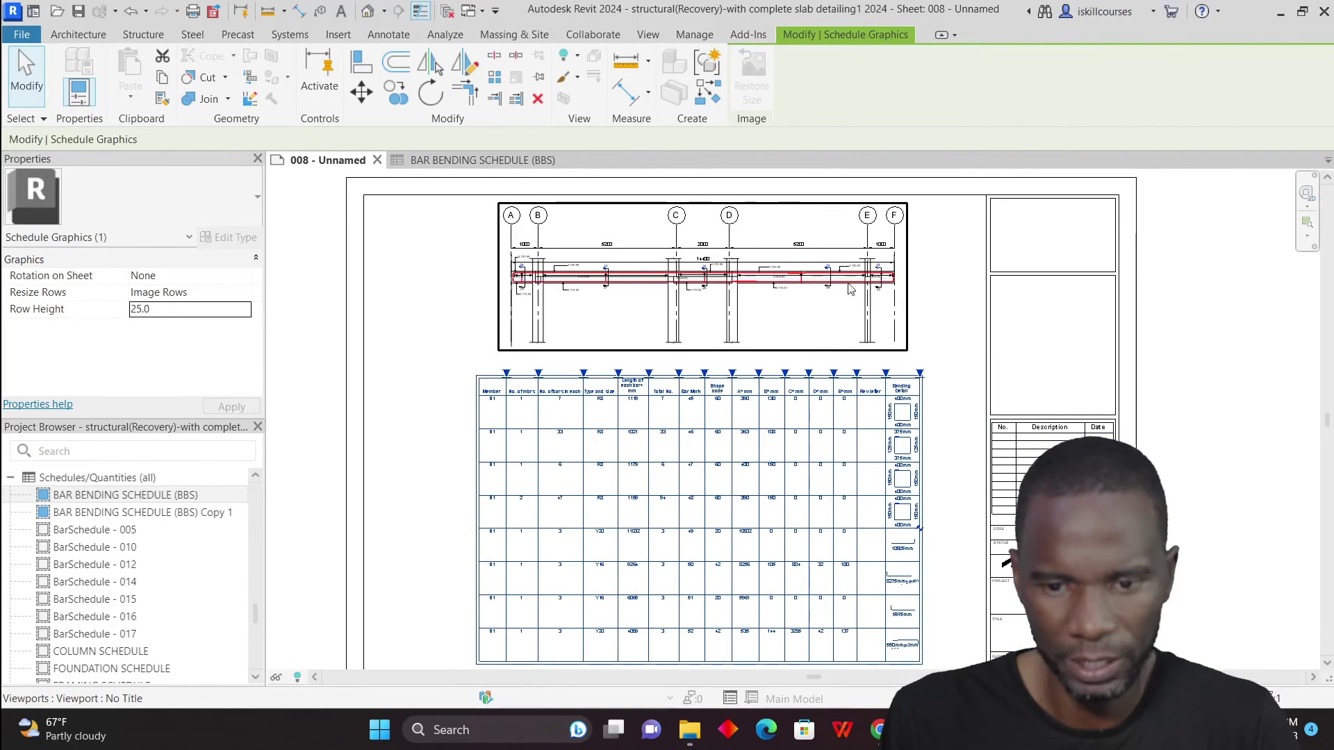
pyautogui.scroll(2, 851, 289)
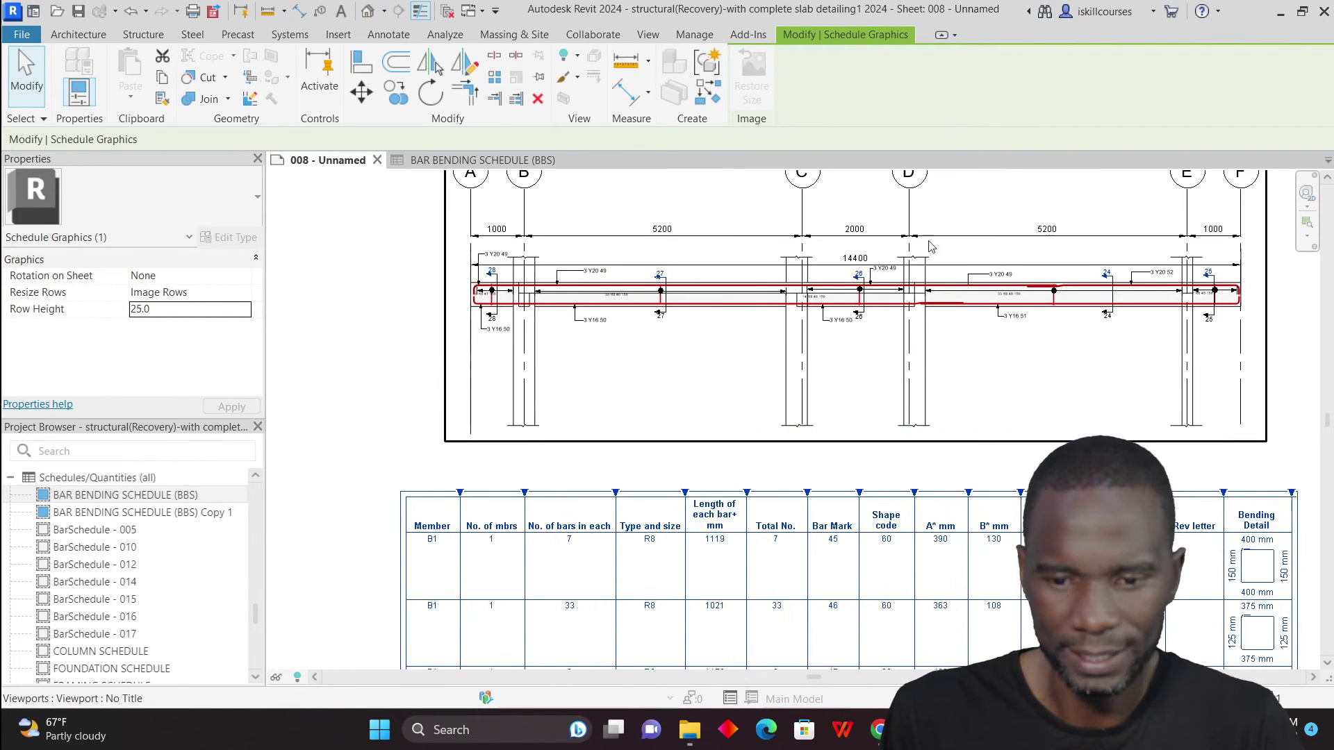
pyautogui.scroll(-3, 931, 246)
pyautogui.press('Escape')
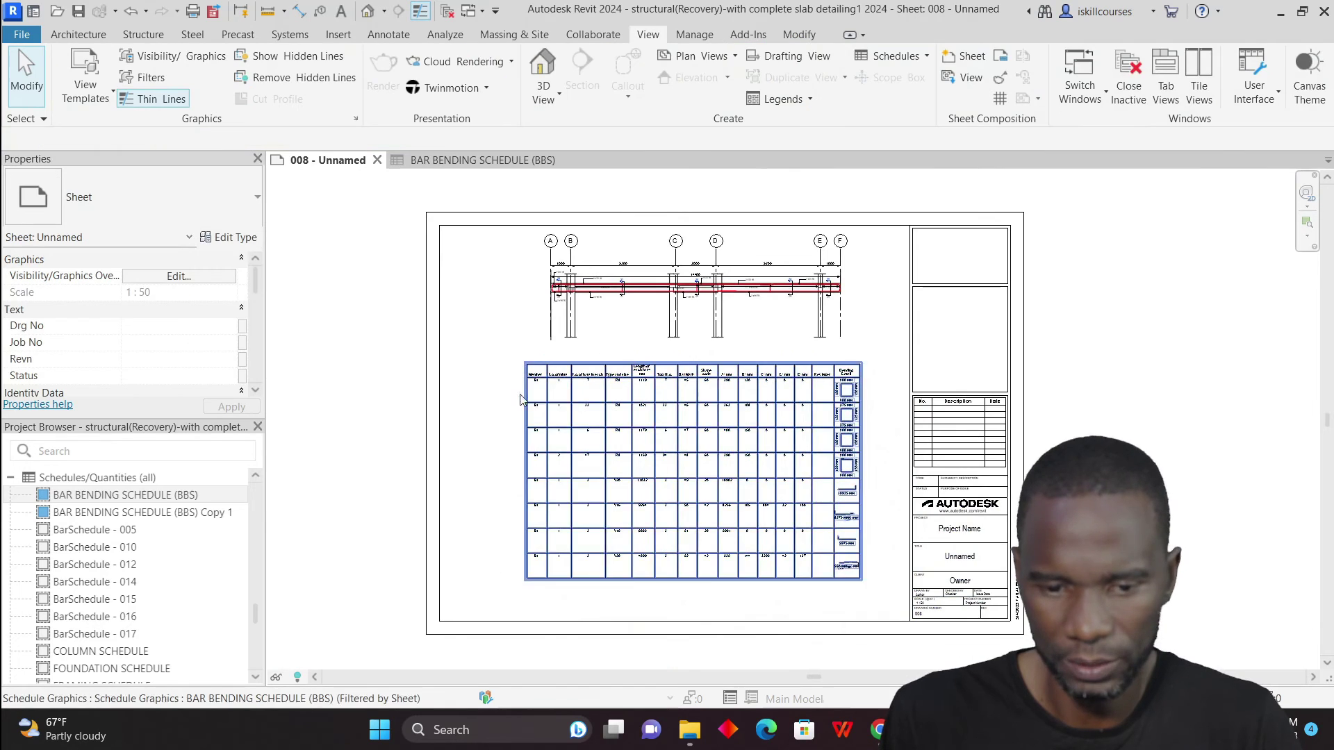
# Narrow the placed schedule's No. of mbrs, No. of bars in each, Type and size, Length of each bar and Total No. columns
pyautogui.scroll(3, 520, 400)
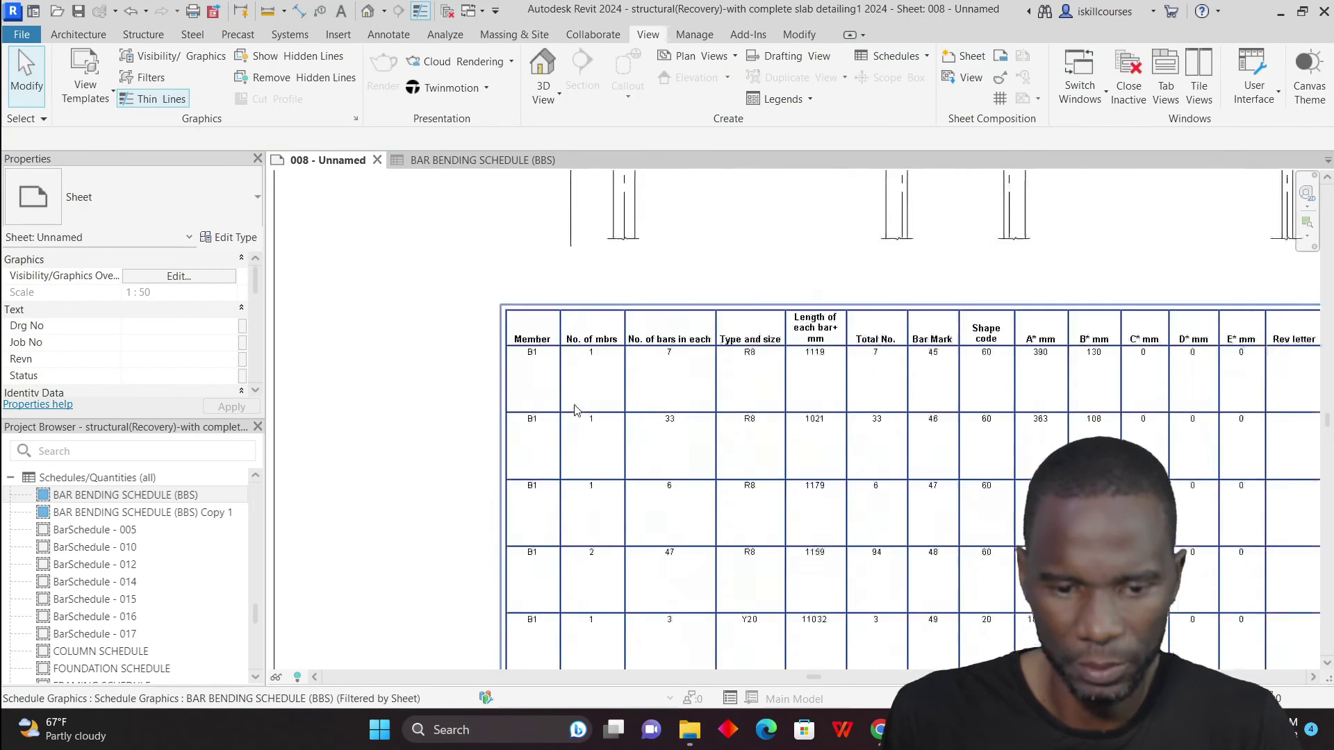
pyautogui.click(639, 385)
pyautogui.scroll(2, 634, 296)
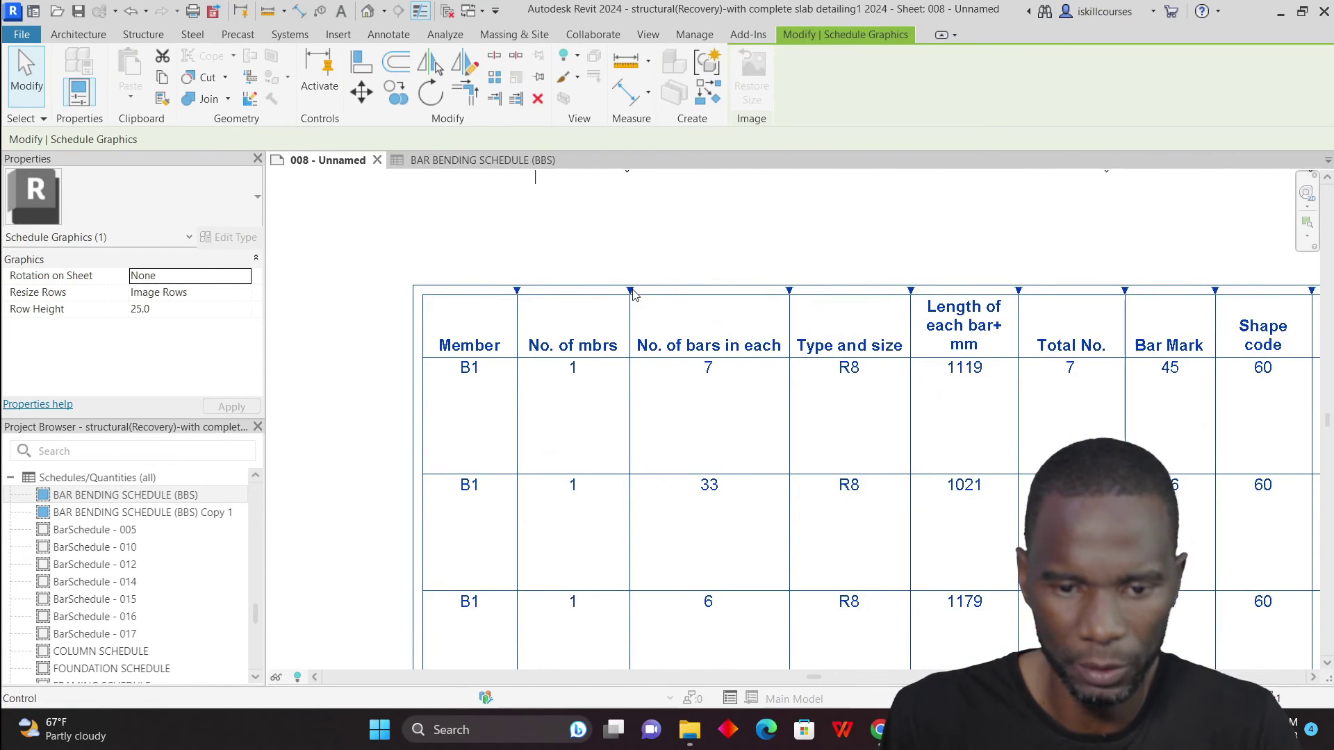
pyautogui.moveTo(632, 294)
pyautogui.mouseDown()
pyautogui.moveTo(590, 292)
pyautogui.moveTo(628, 312)
pyautogui.mouseUp()
pyautogui.moveTo(746, 303); pyautogui.dragTo(681, 285)
pyautogui.moveTo(672, 285); pyautogui.dragTo(674, 286)
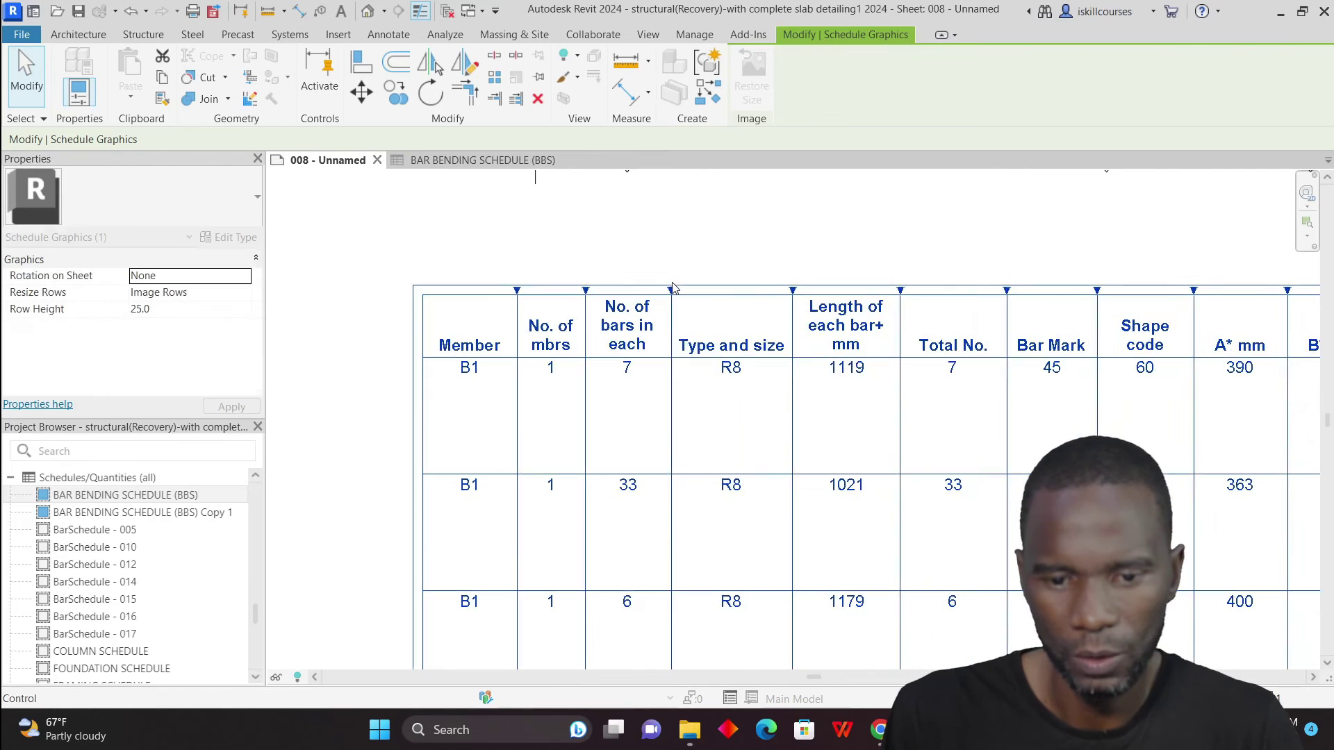
pyautogui.scroll(-2, 718, 332)
pyautogui.moveTo(751, 304); pyautogui.dragTo(706, 303)
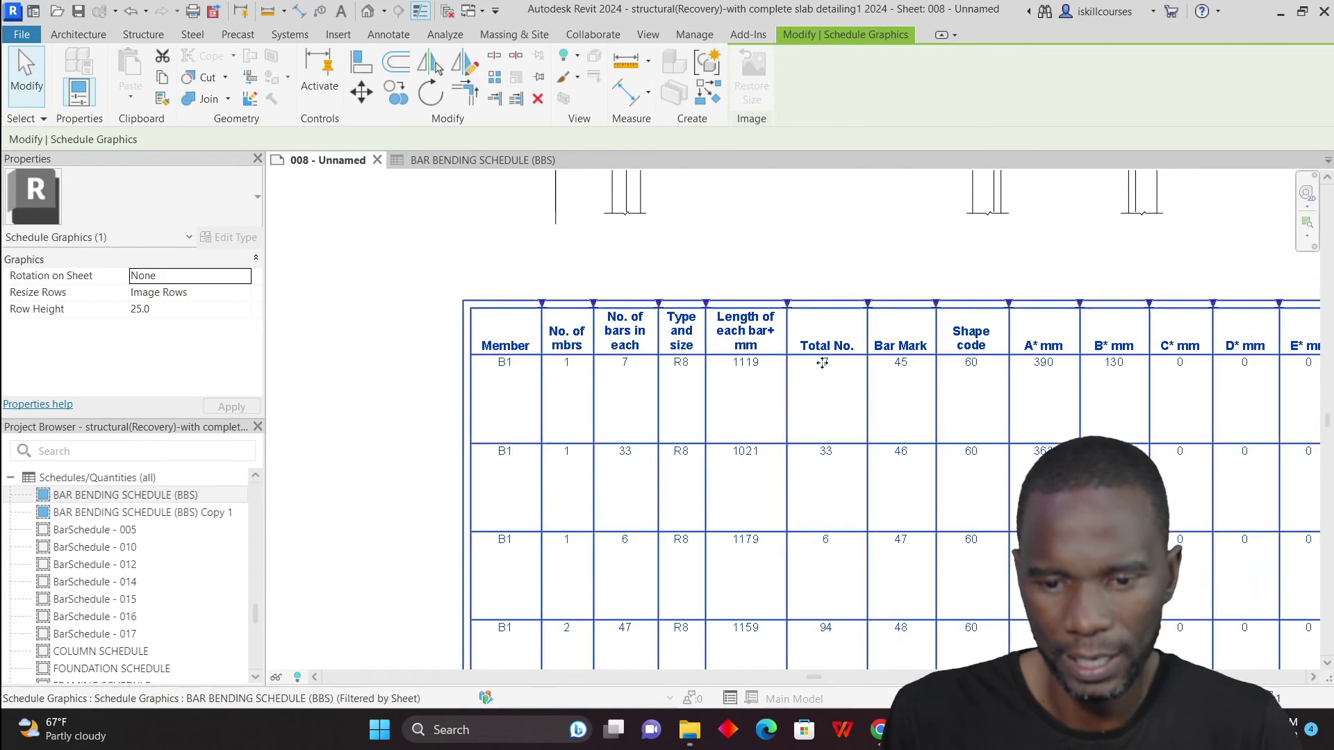
pyautogui.moveTo(787, 304); pyautogui.dragTo(828, 303)
pyautogui.scroll(-4, 836, 354)
pyautogui.click(1028, 386)
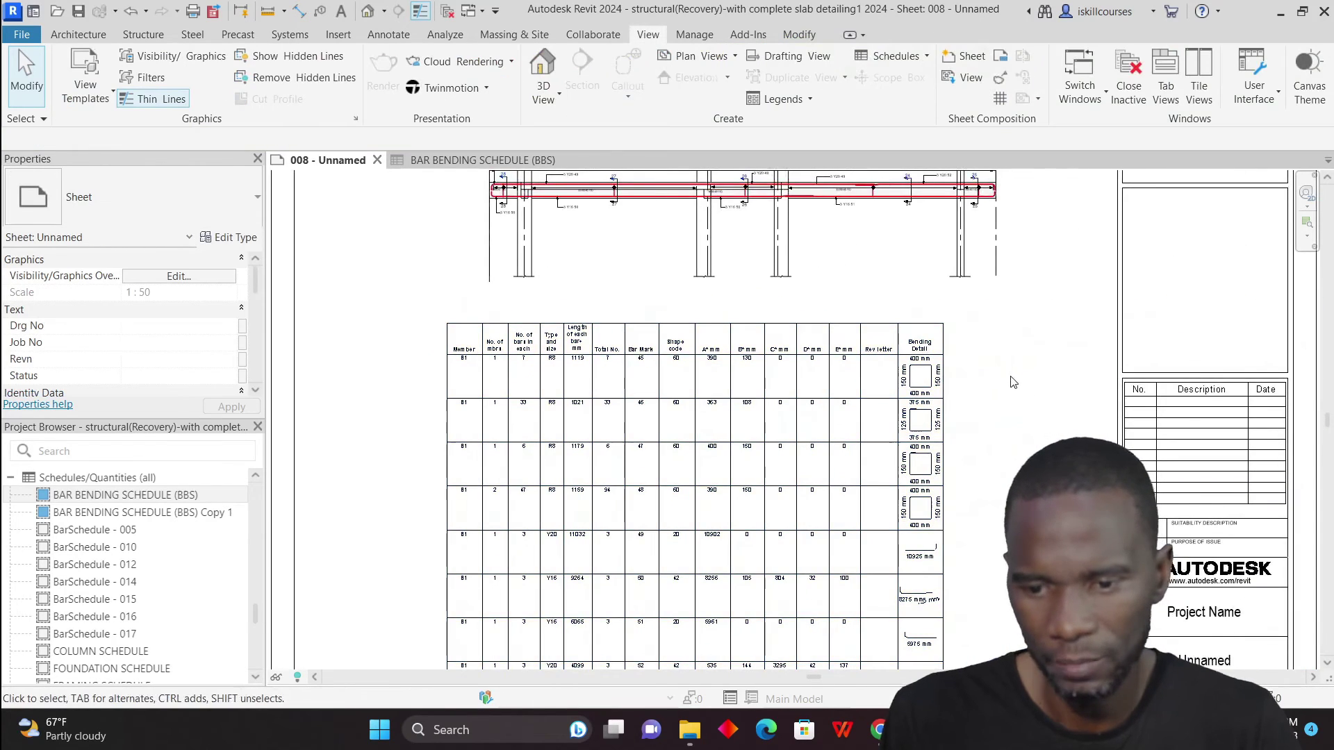
pyautogui.scroll(7, 893, 367)
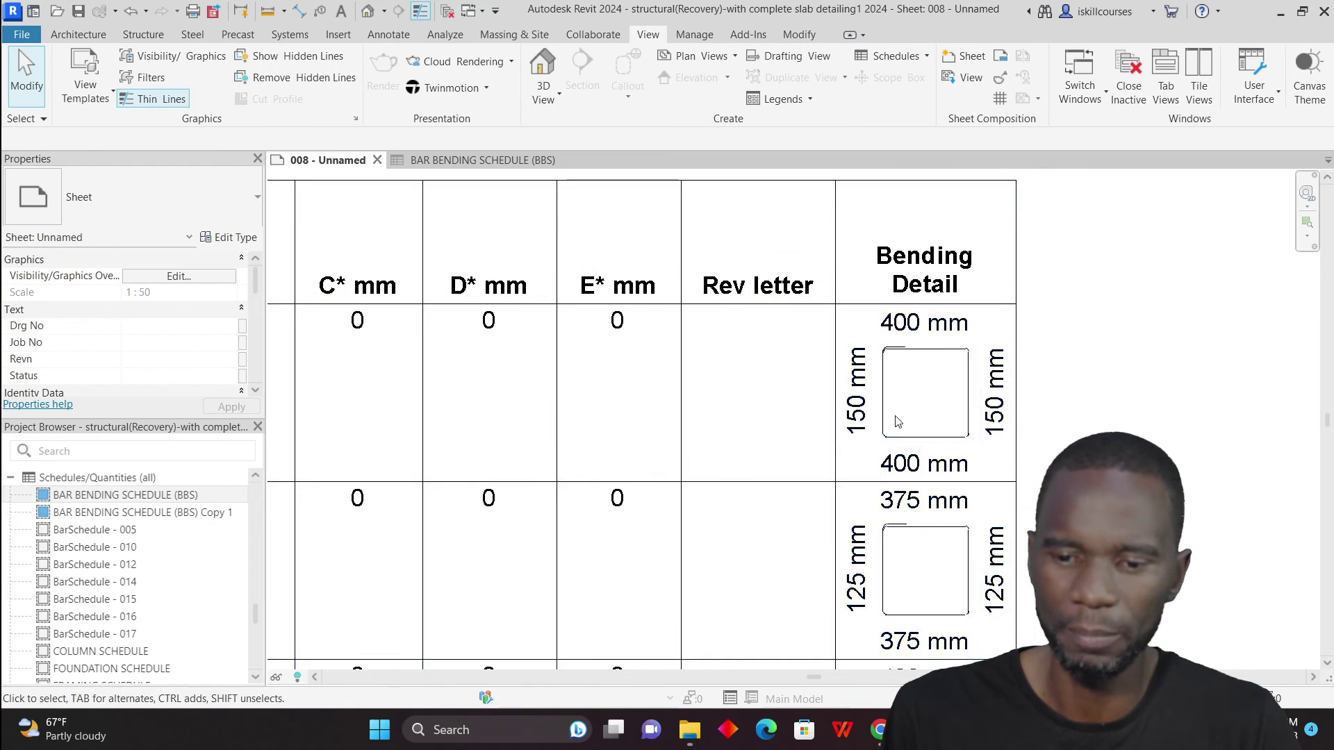
# Examine the placed schedule on sheet 008, comparing the dimensions on the bending detail images with the A to E columns
pyautogui.scroll(-5, 898, 418)
pyautogui.scroll(-2, 901, 391)
pyautogui.scroll(2, 820, 395)
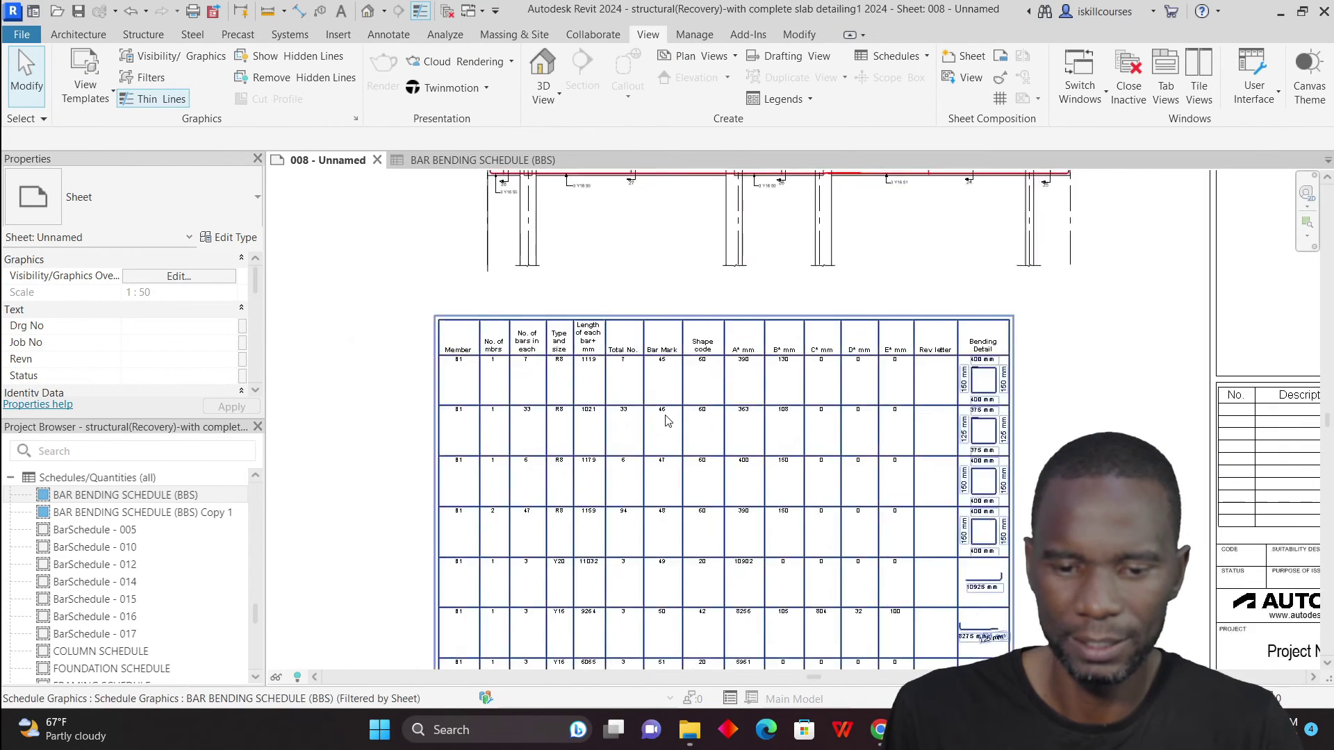
pyautogui.scroll(-2, 820, 394)
pyautogui.scroll(3, 955, 384)
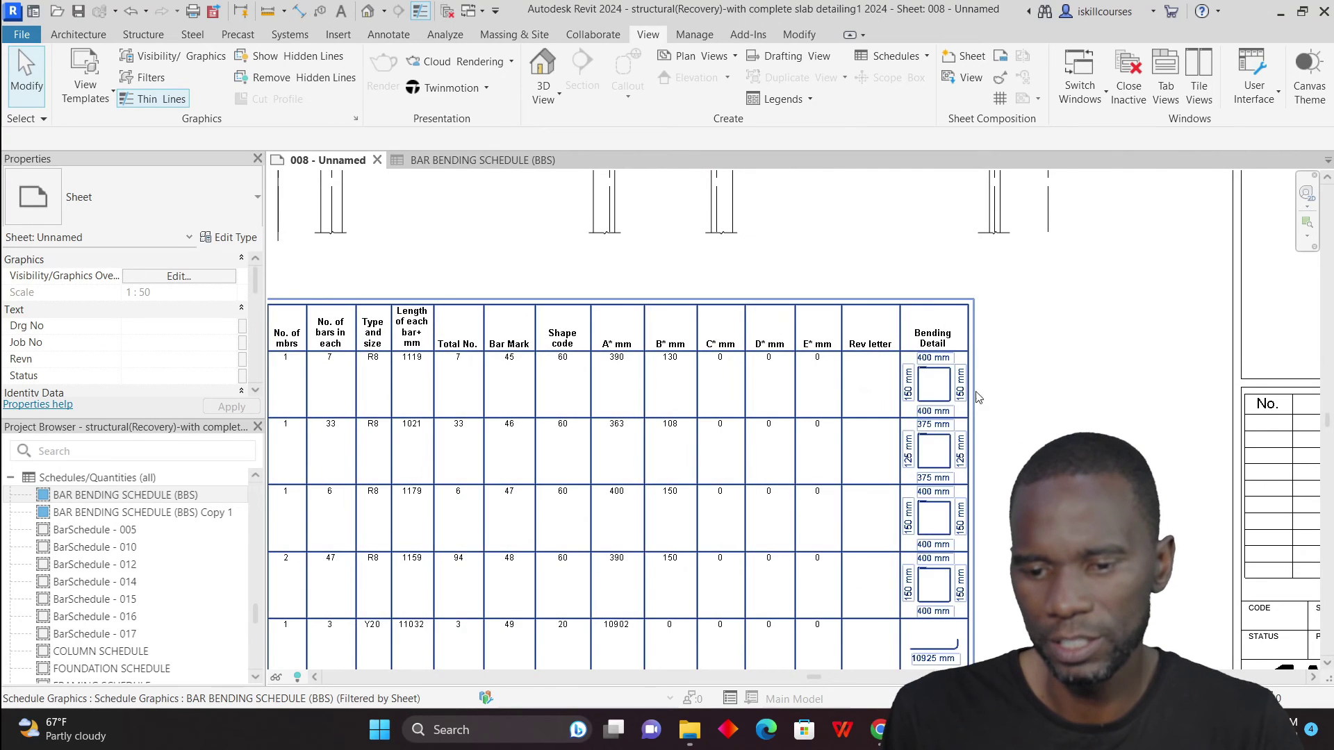
pyautogui.scroll(-3, 959, 462)
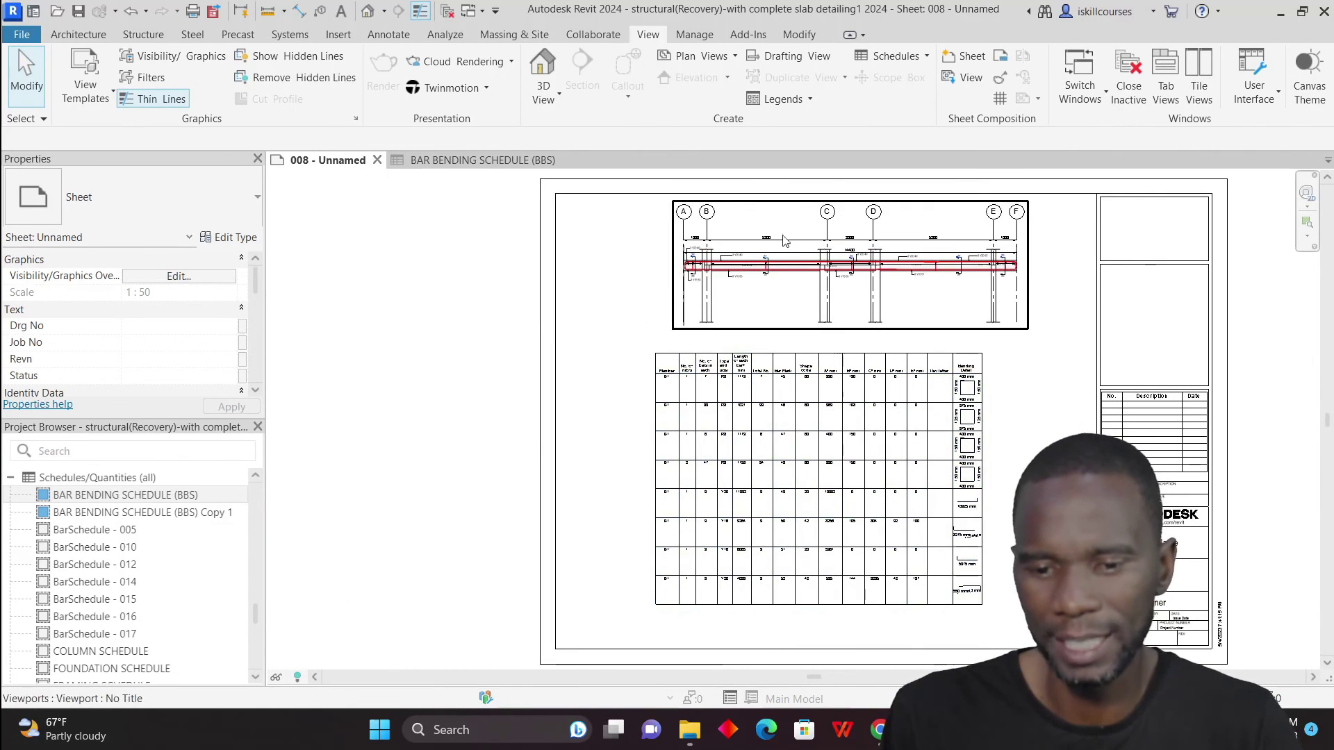
pyautogui.scroll(2, 903, 410)
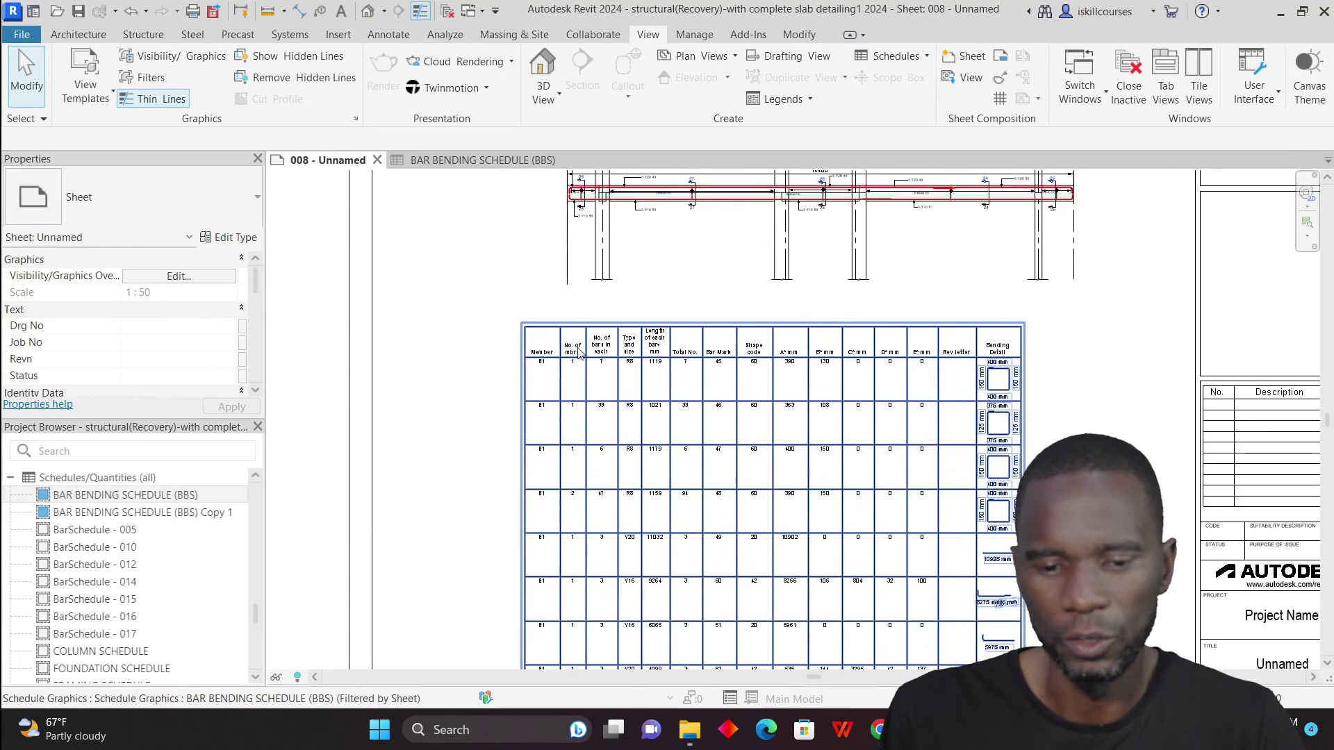
pyautogui.scroll(2, 587, 351)
pyautogui.scroll(-1, 525, 375)
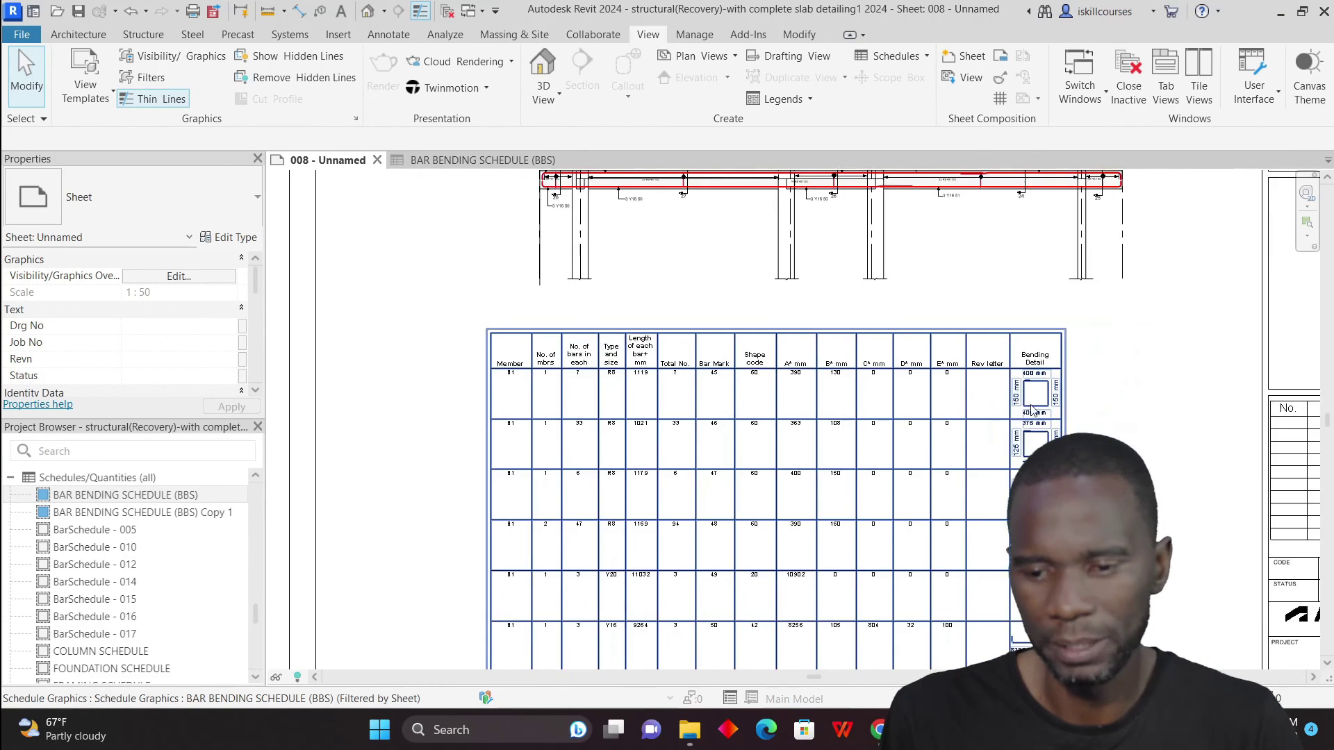
pyautogui.scroll(2, 1026, 309)
pyautogui.scroll(-3, 920, 375)
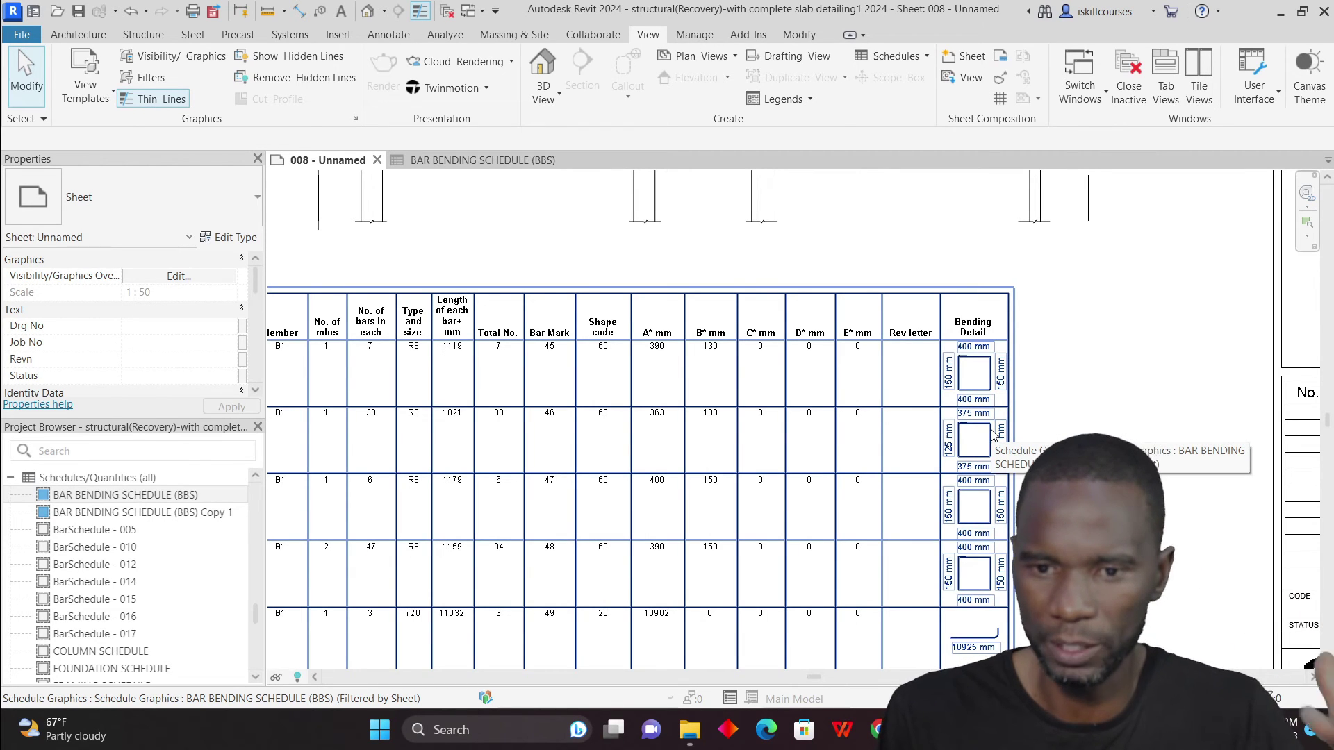
pyautogui.scroll(2, 1021, 434)
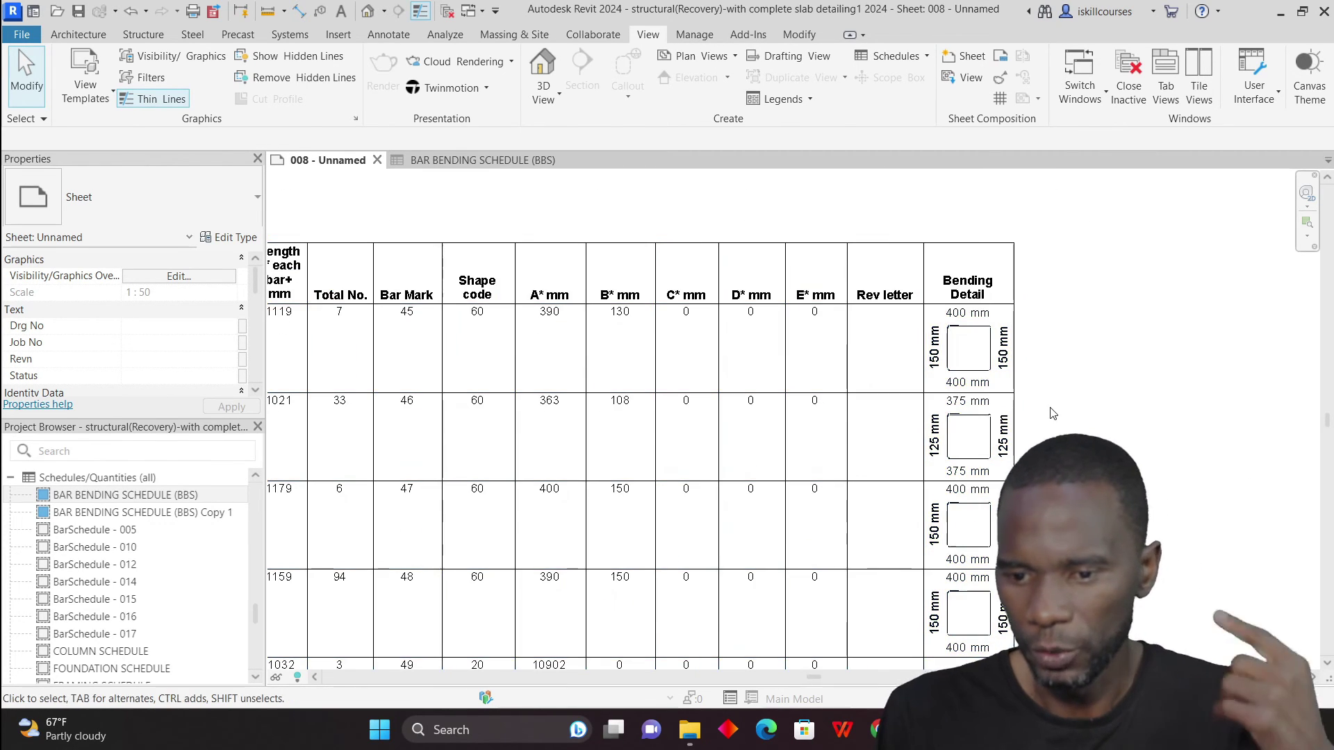
pyautogui.scroll(2, 1052, 414)
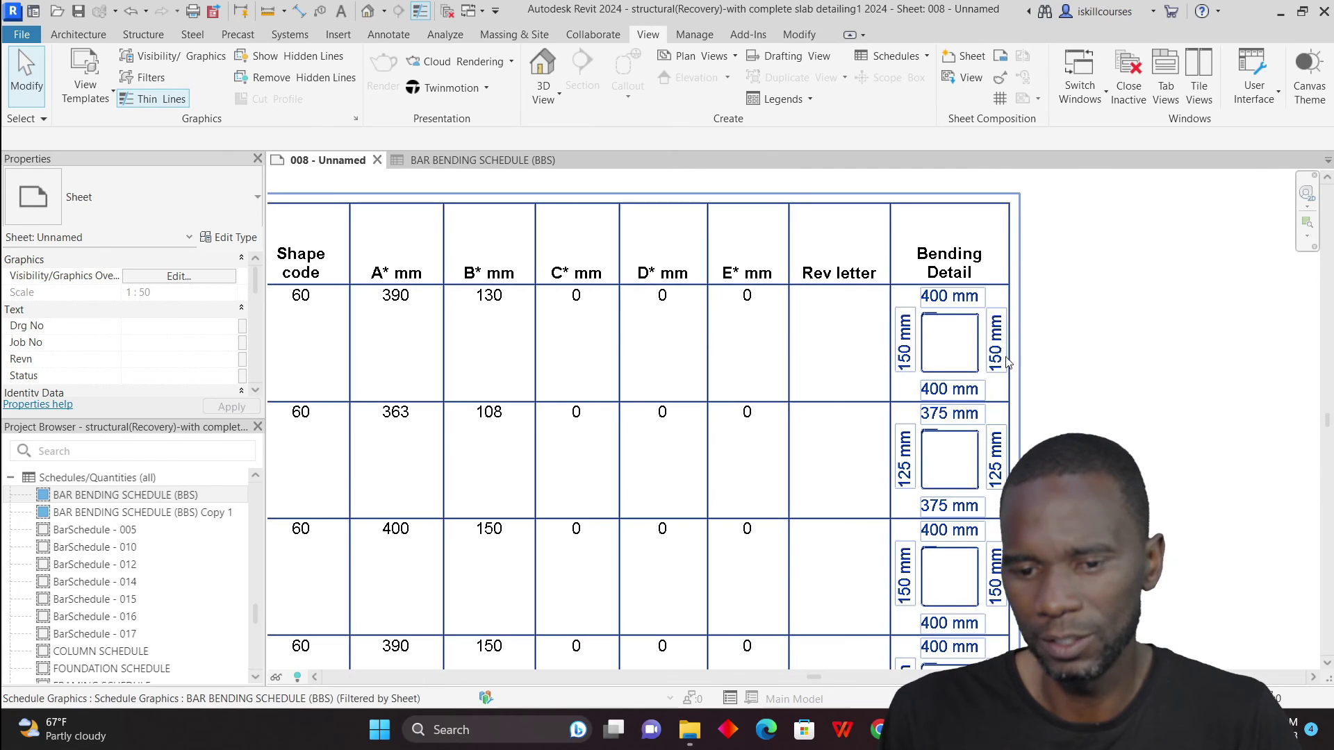
pyautogui.scroll(-1, 1008, 375)
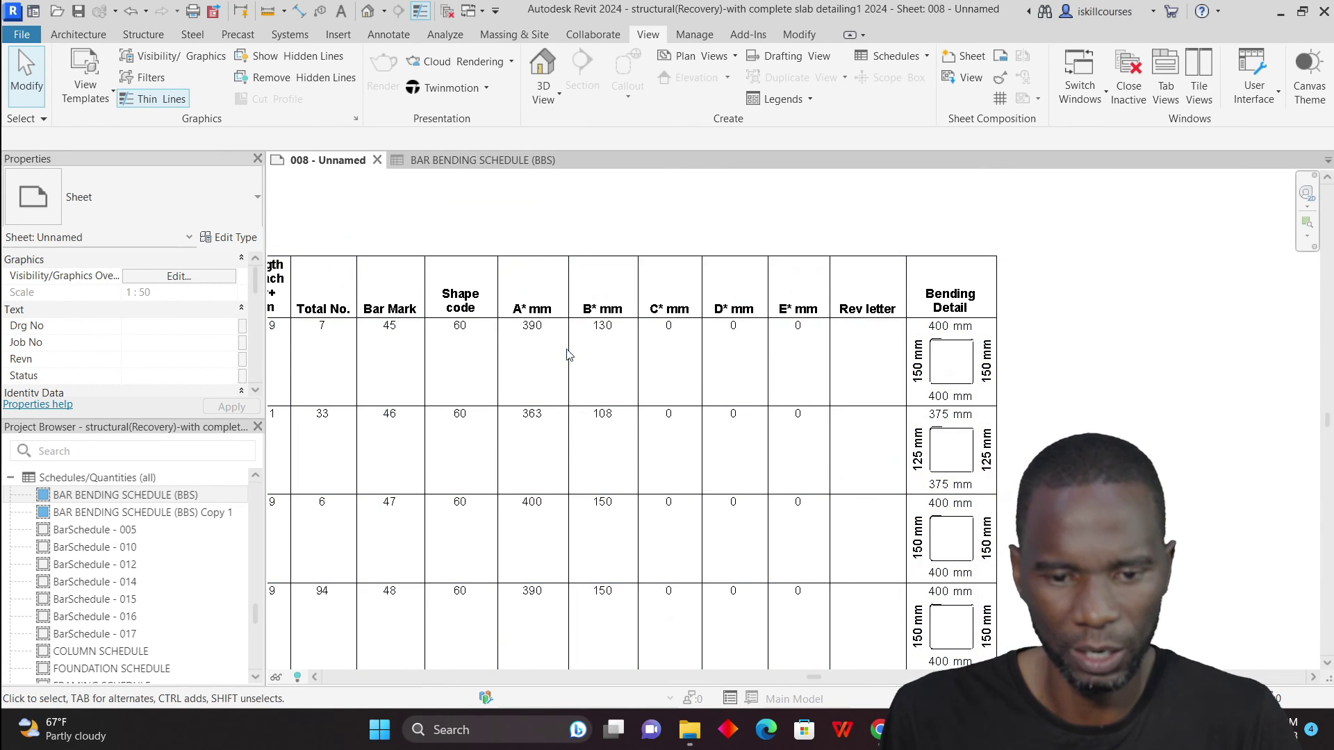
# Open the placed bar bending schedule and set the Bending Detail field's rebar shape parameters to Show names
pyautogui.scroll(1, 999, 348)
pyautogui.doubleClick(959, 347)
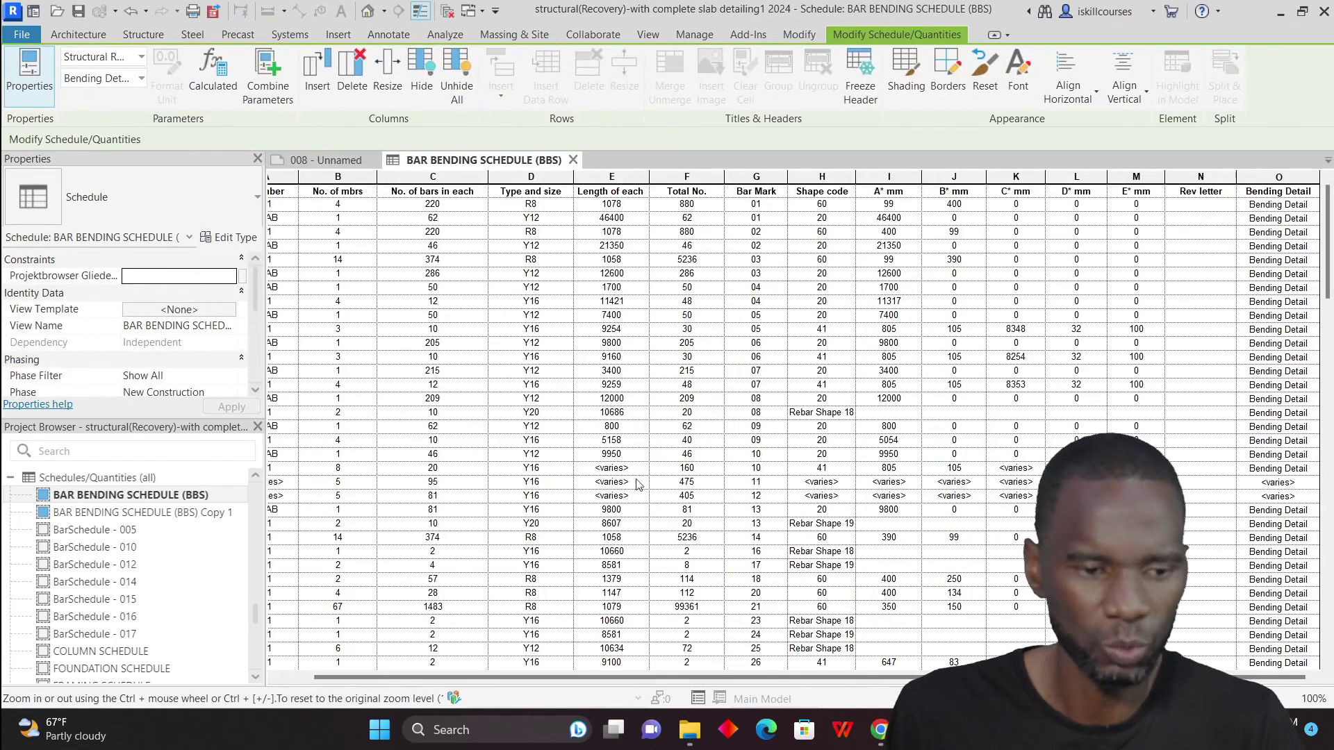
pyautogui.scroll(-3, 137, 348)
pyautogui.click(169, 361)
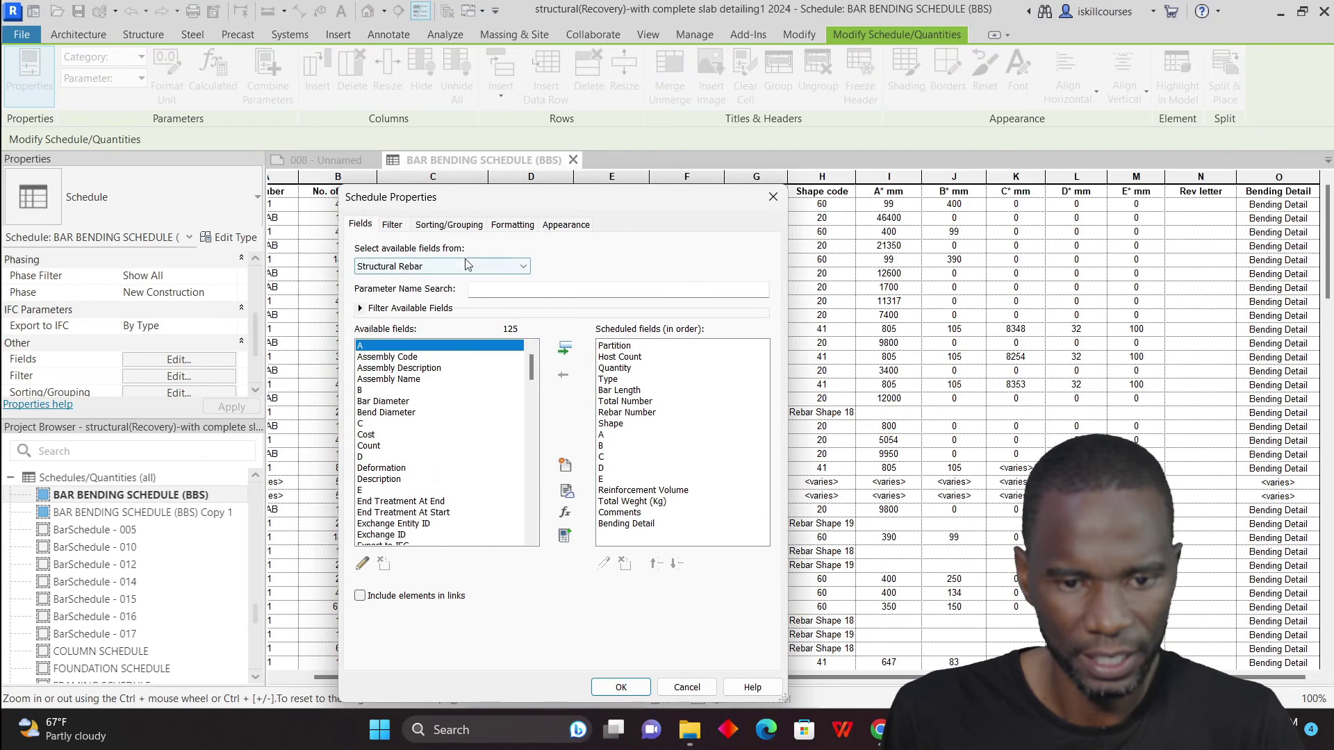
pyautogui.click(567, 226)
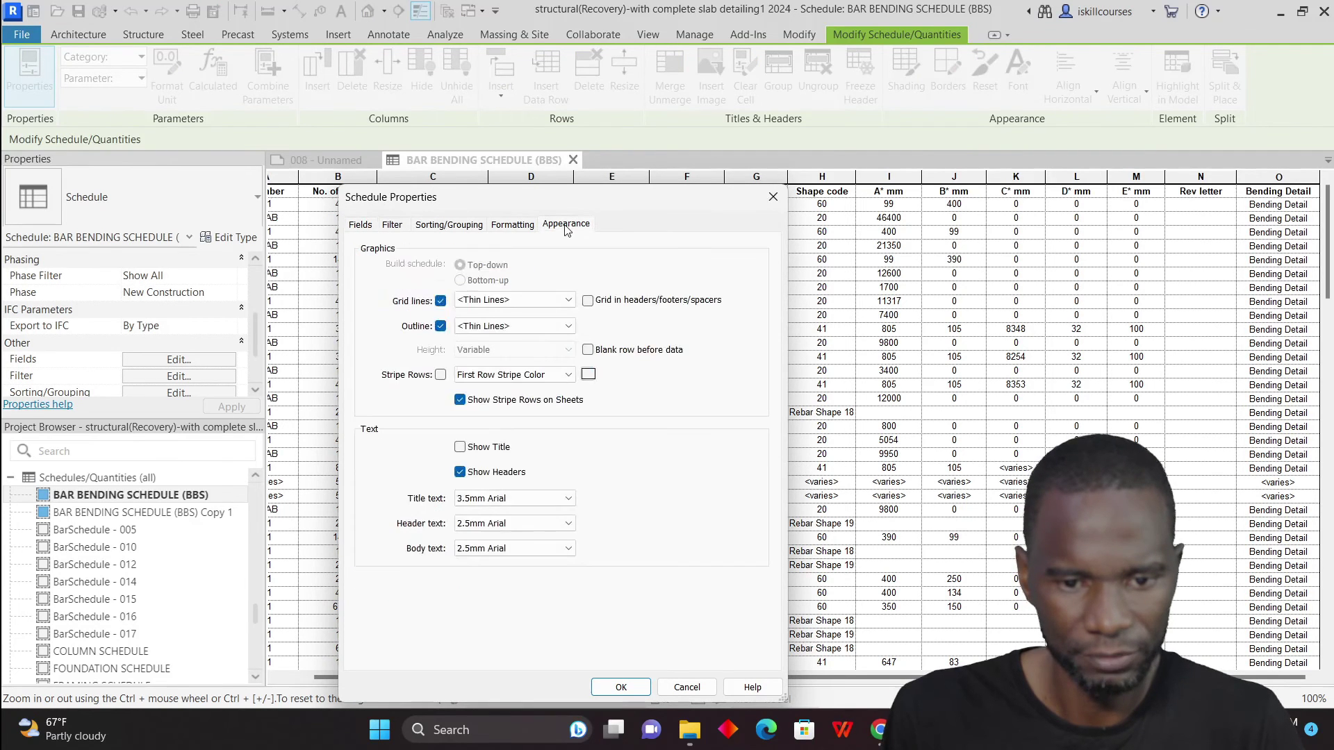
pyautogui.click(511, 225)
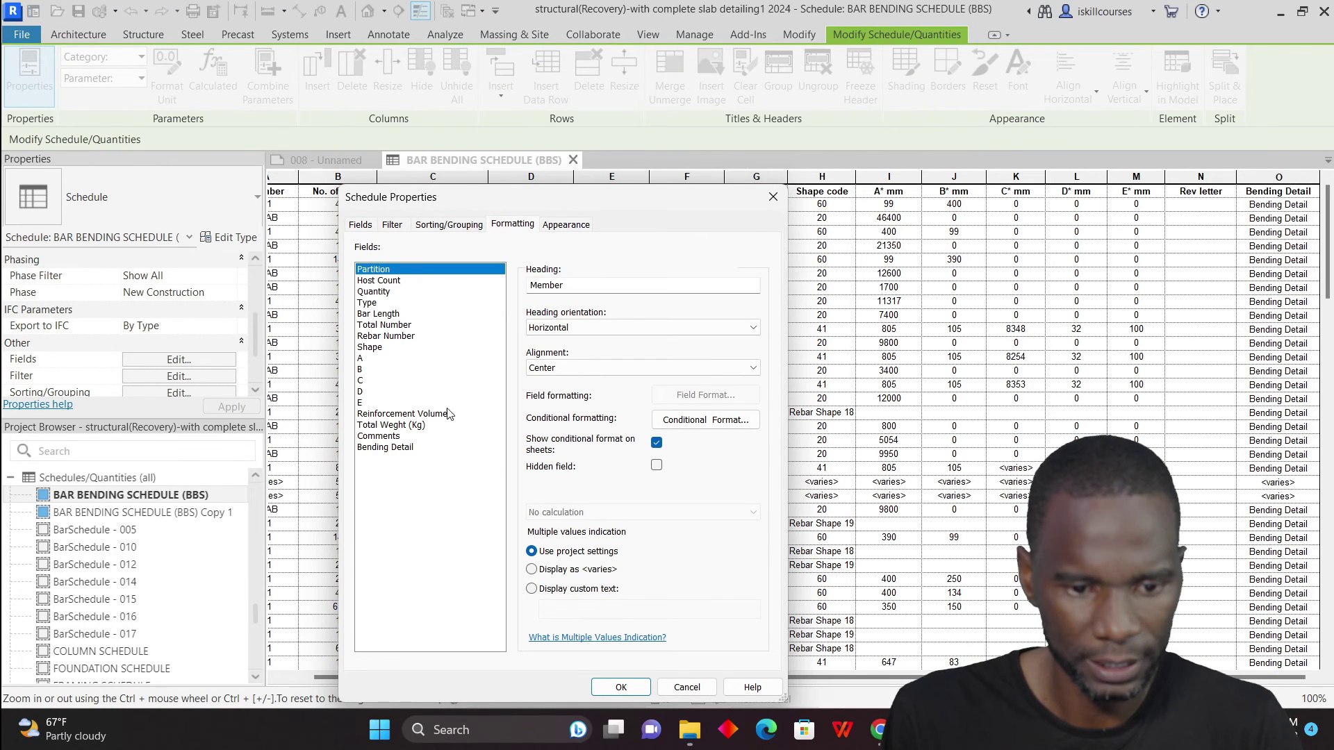
pyautogui.click(389, 448)
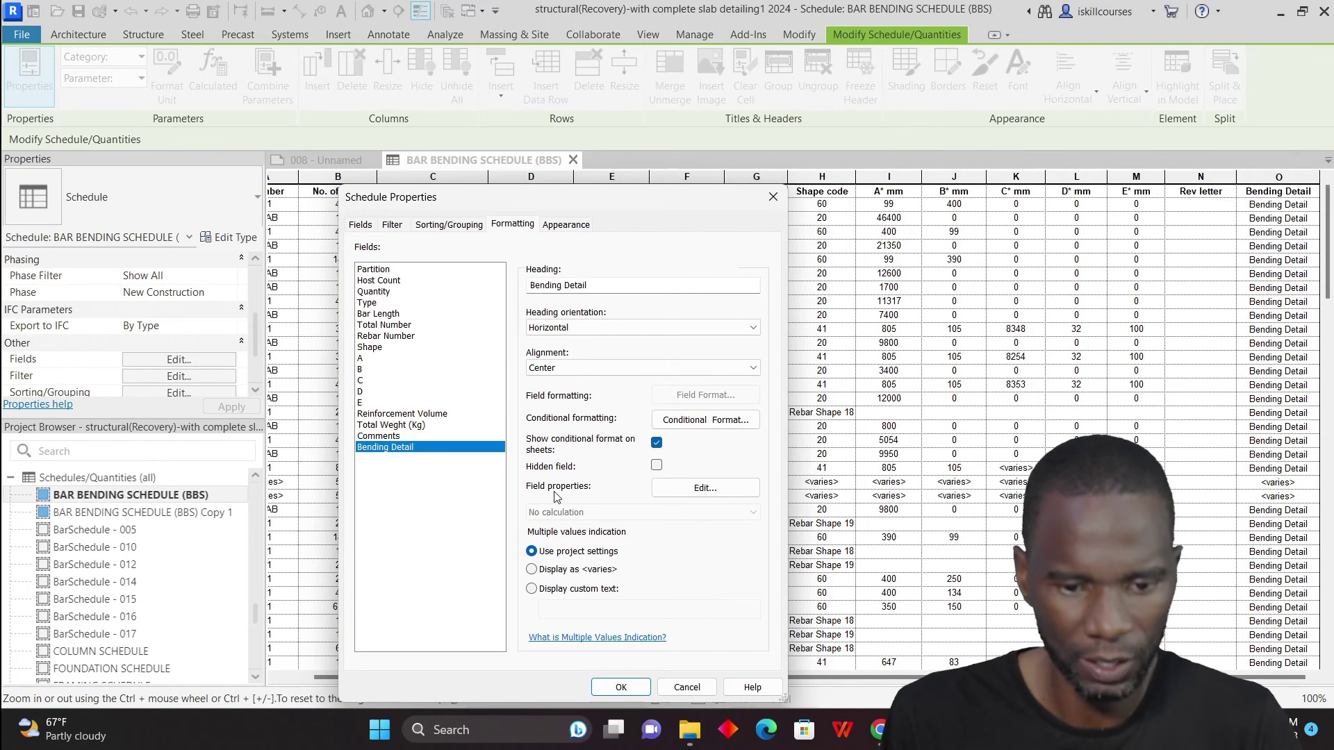
pyautogui.click(707, 492)
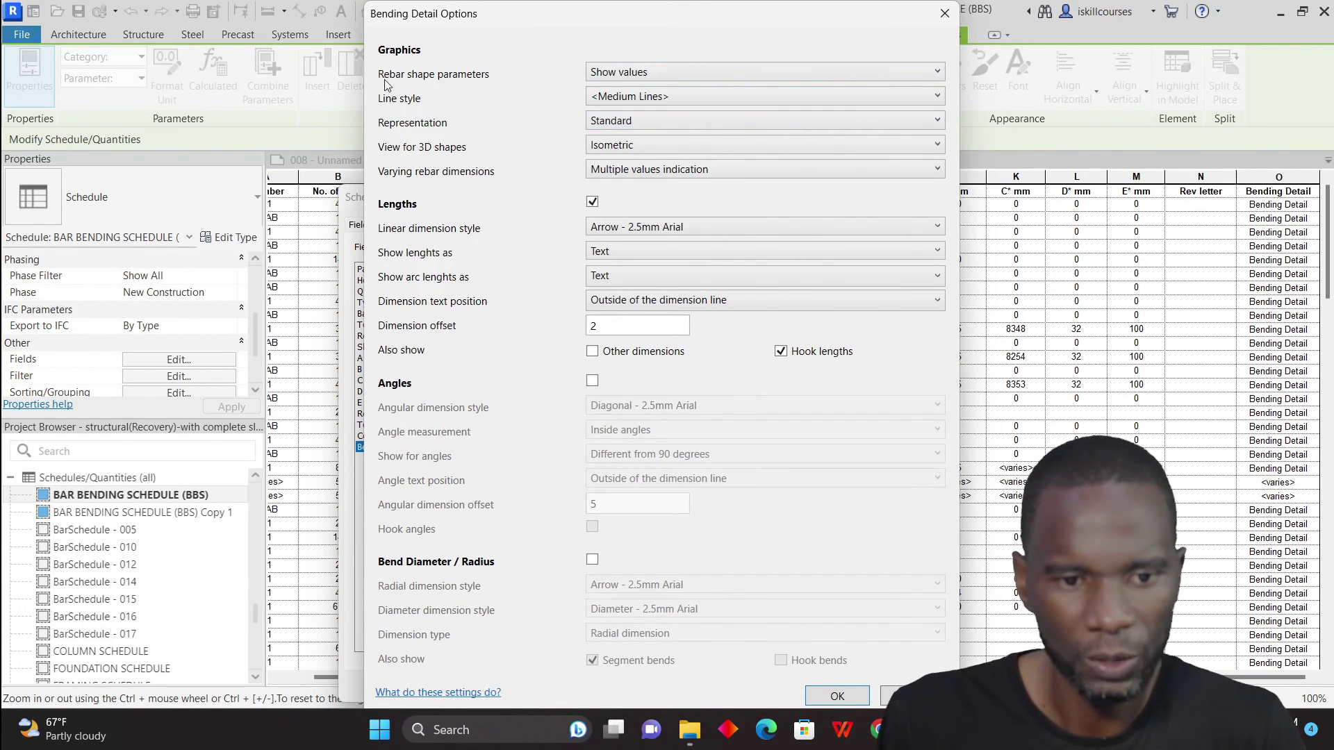
pyautogui.click(934, 75)
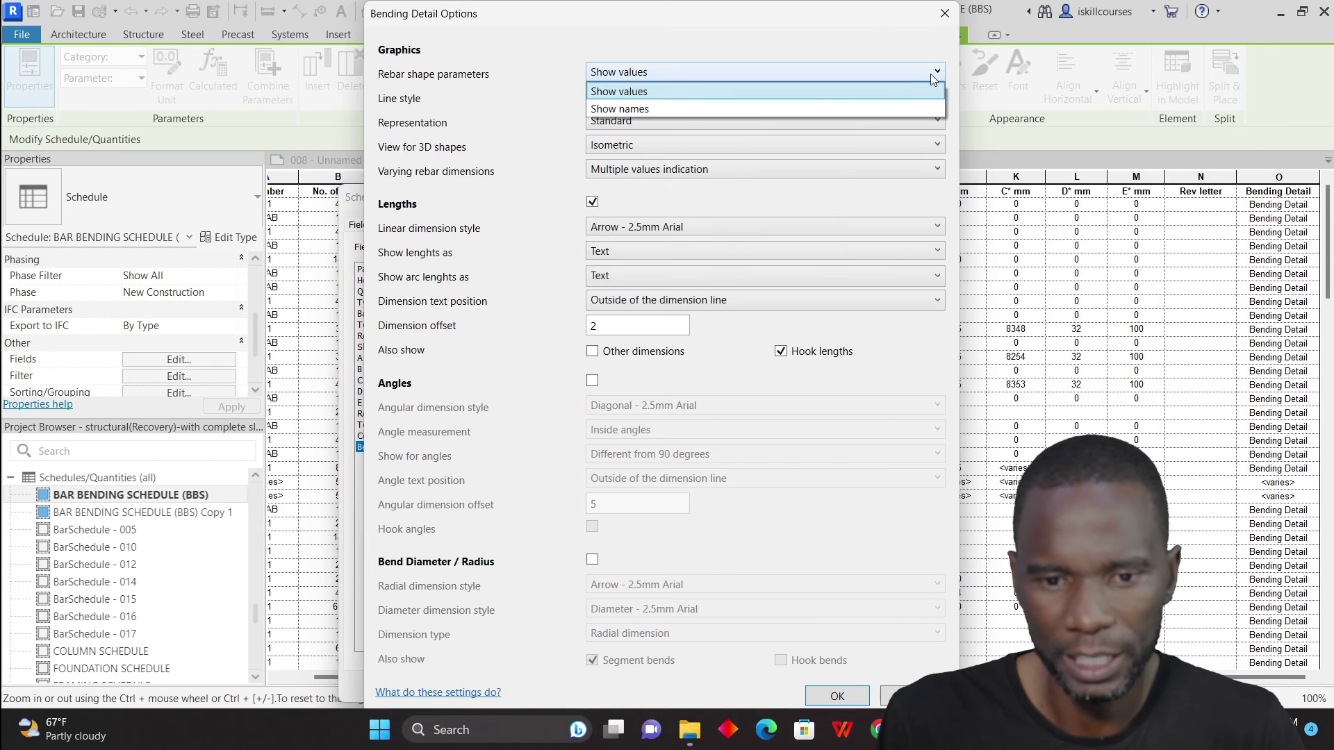
pyautogui.click(625, 109)
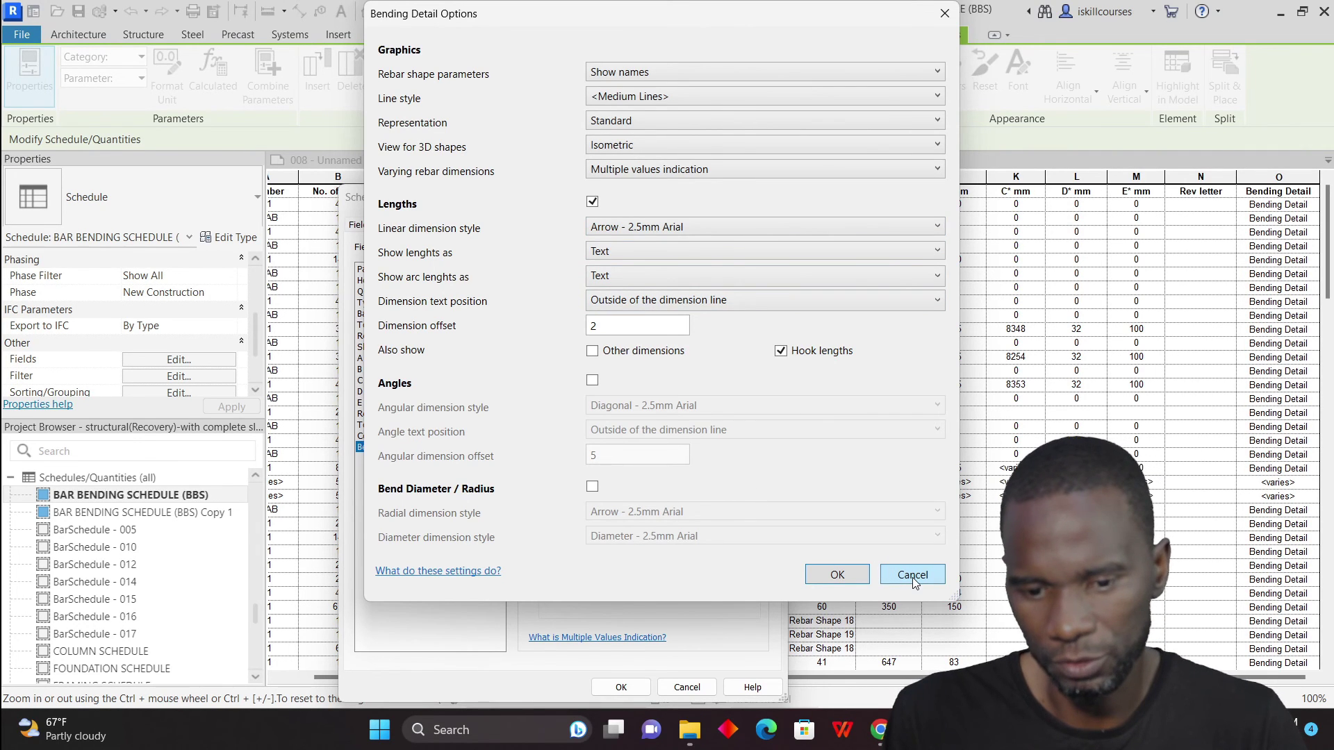
pyautogui.click(826, 579)
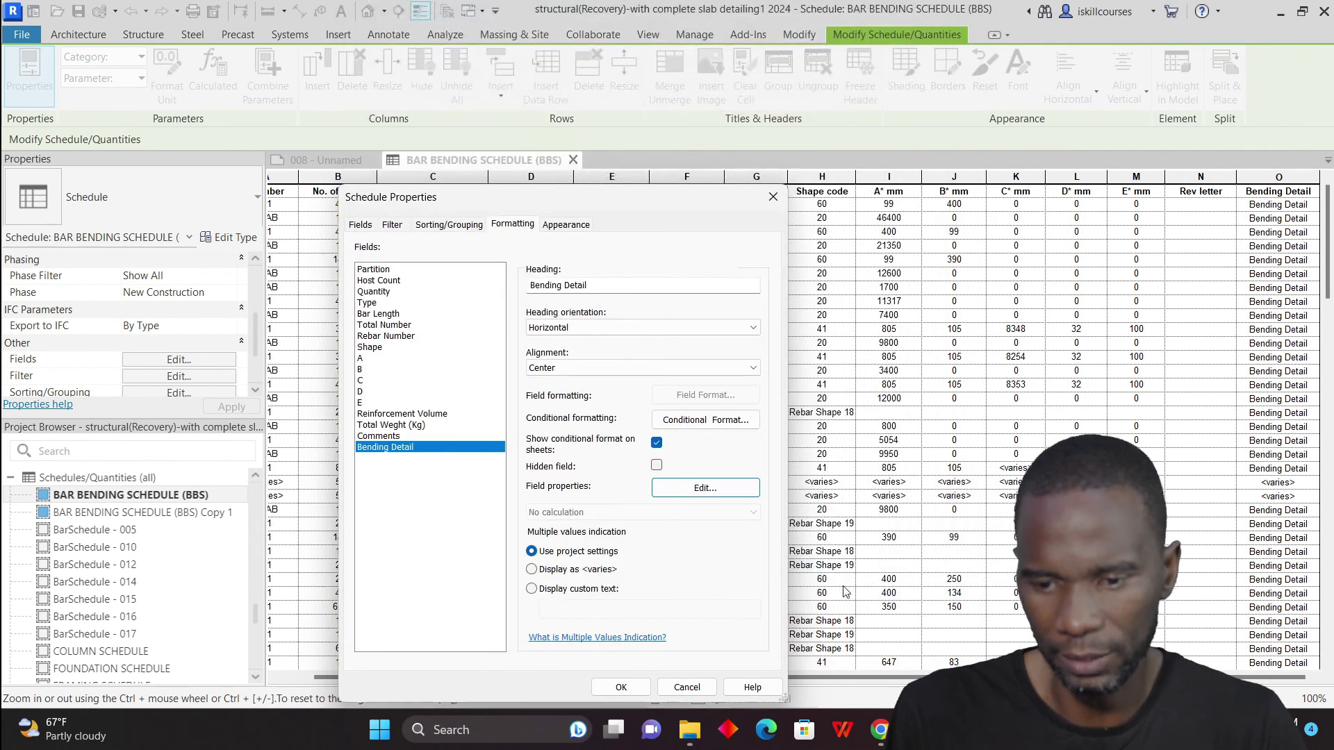
pyautogui.click(619, 688)
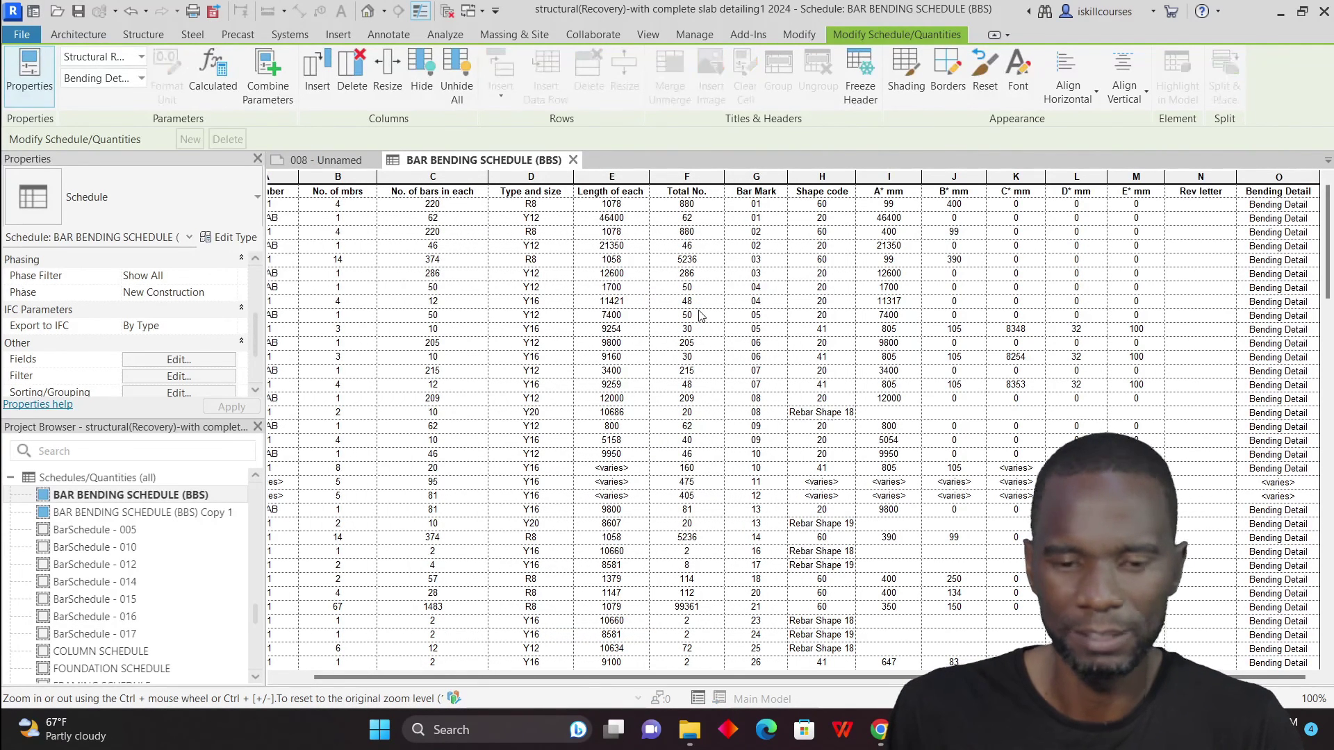
# Return to sheet 008 and review the bending detail labels against the shape code and dimension columns, and the beam elevation above
pyautogui.click(328, 161)
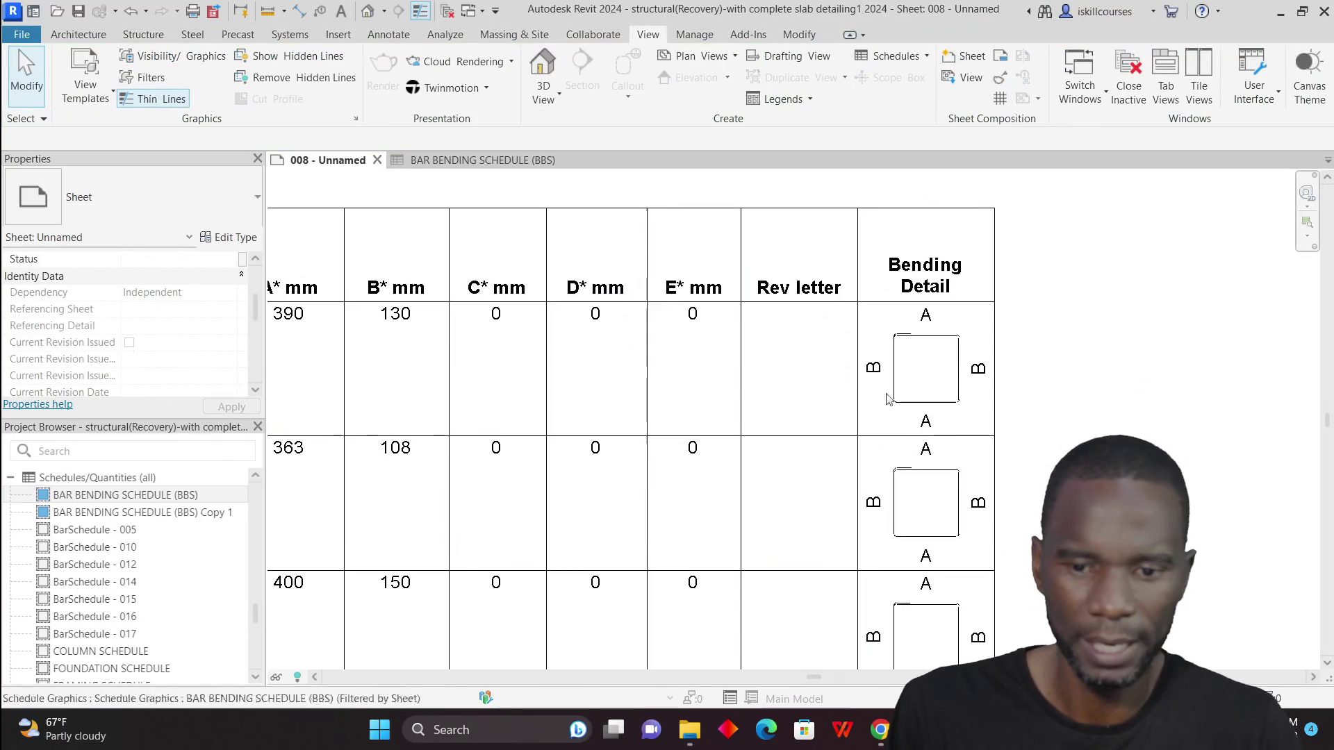
pyautogui.scroll(-2, 972, 362)
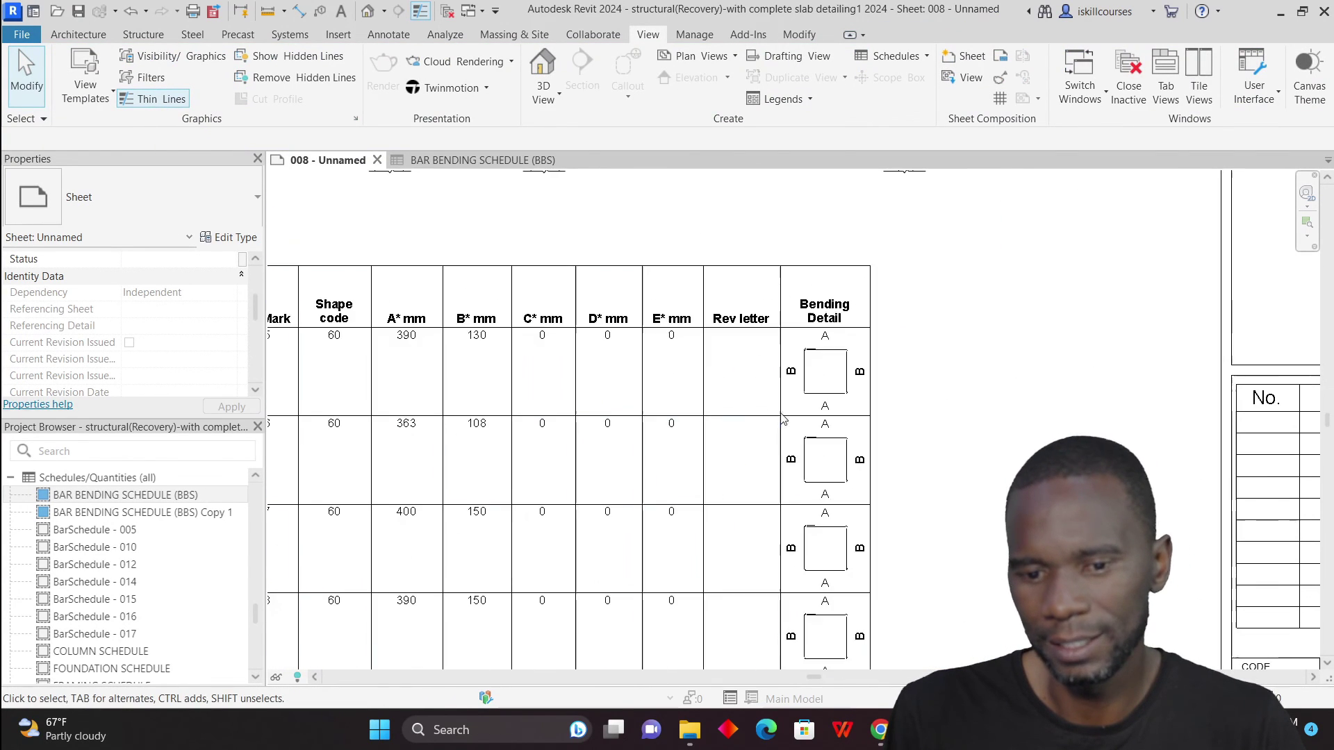
pyautogui.scroll(2, 820, 351)
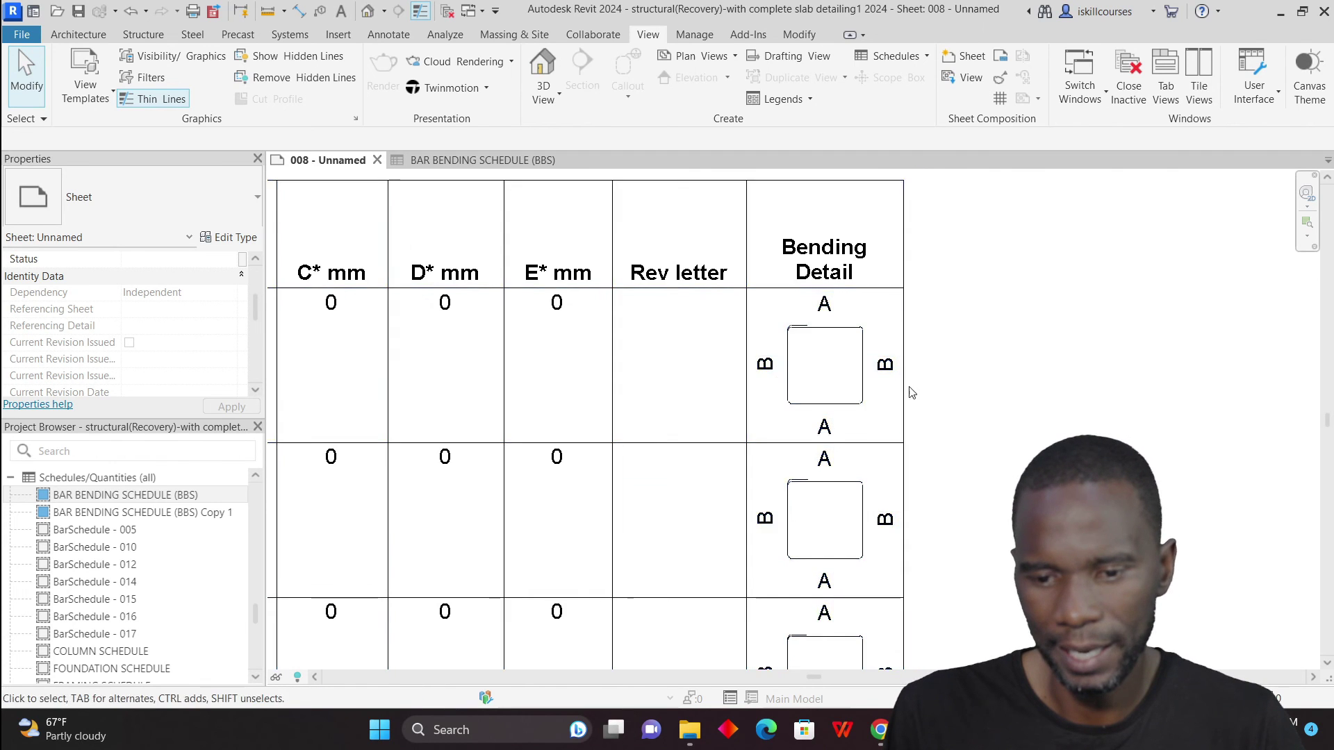
pyautogui.scroll(-1, 908, 387)
pyautogui.scroll(1, 893, 372)
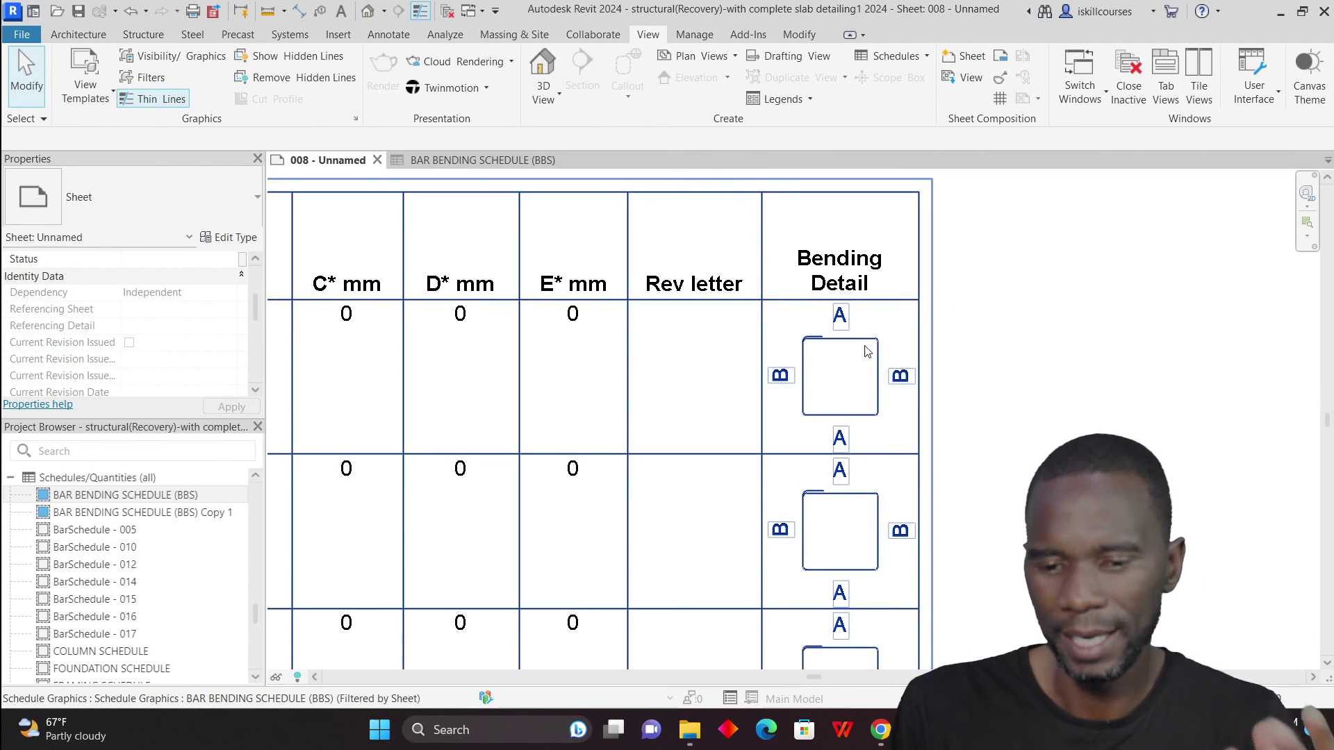
pyautogui.scroll(2, 867, 351)
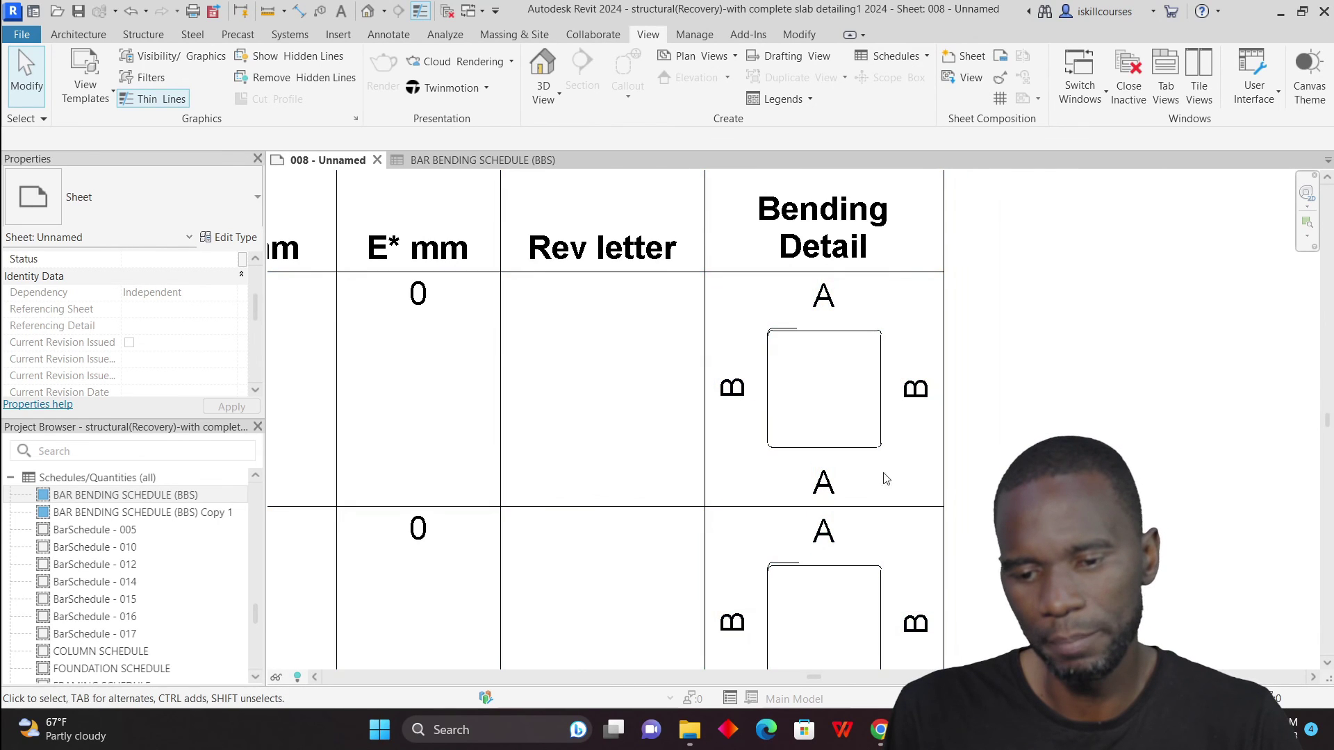
pyautogui.scroll(-4, 808, 396)
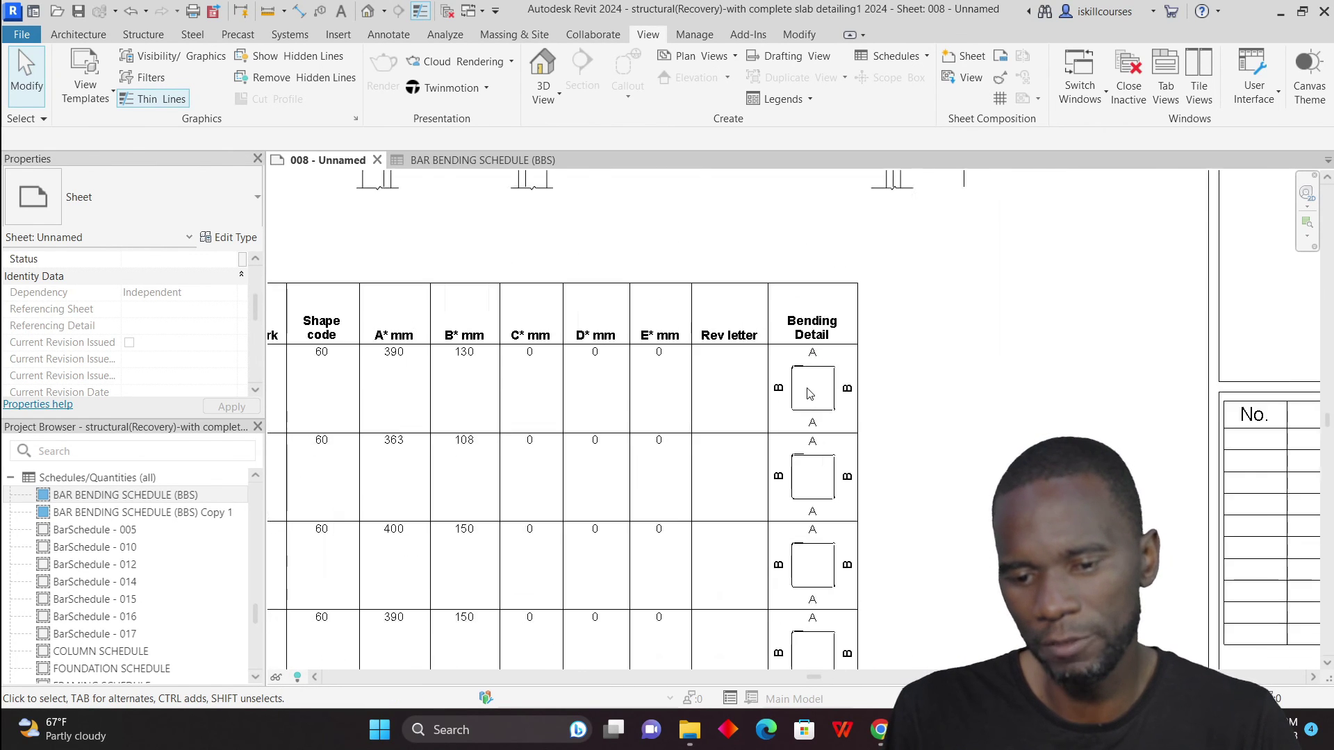
pyautogui.scroll(4, 783, 417)
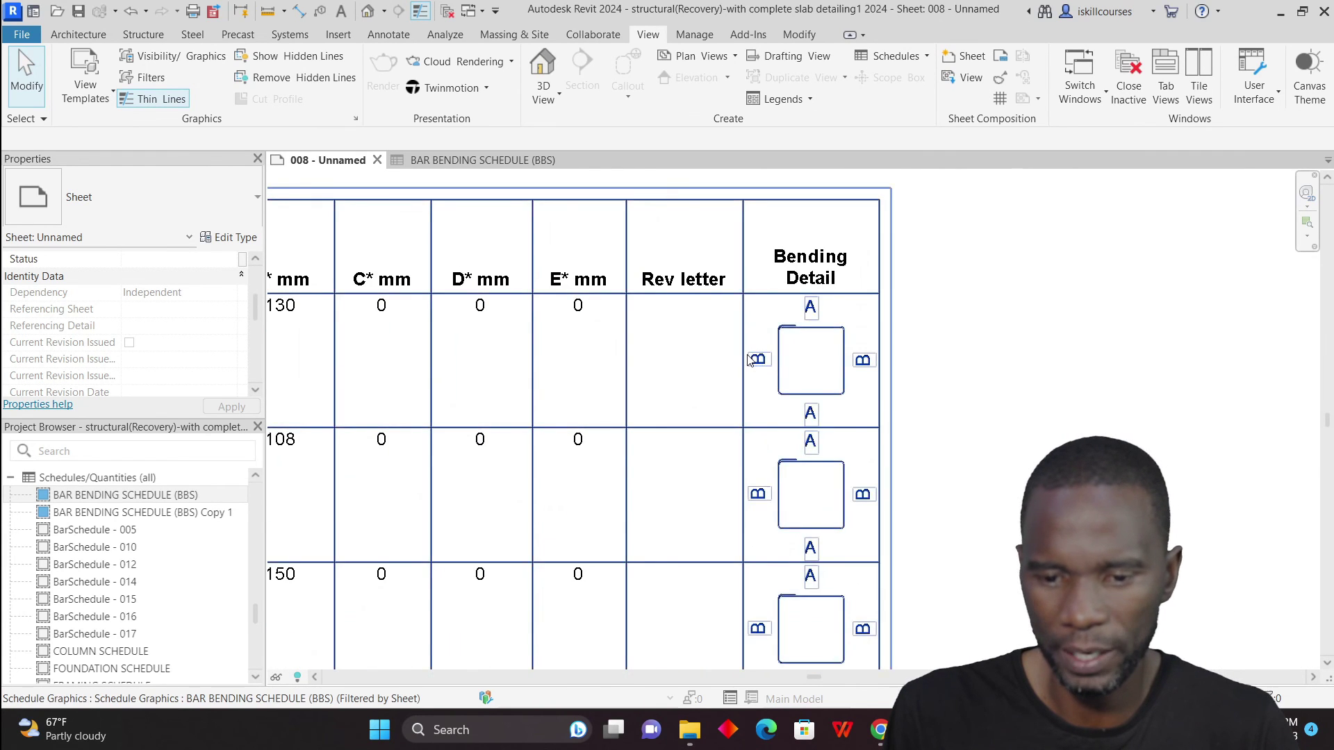
pyautogui.scroll(-4, 920, 376)
pyautogui.scroll(4, 604, 360)
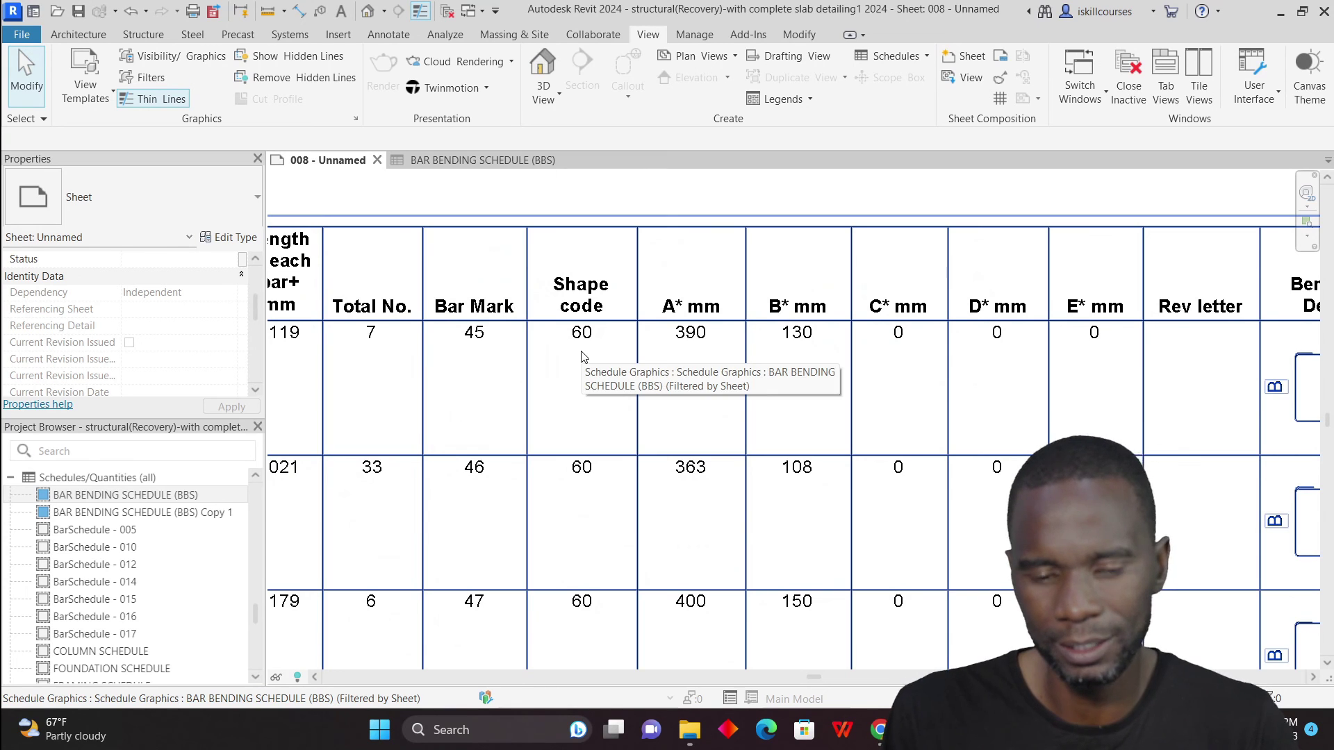
pyautogui.scroll(-1, 625, 333)
pyautogui.scroll(1, 671, 305)
pyautogui.scroll(-6, 719, 324)
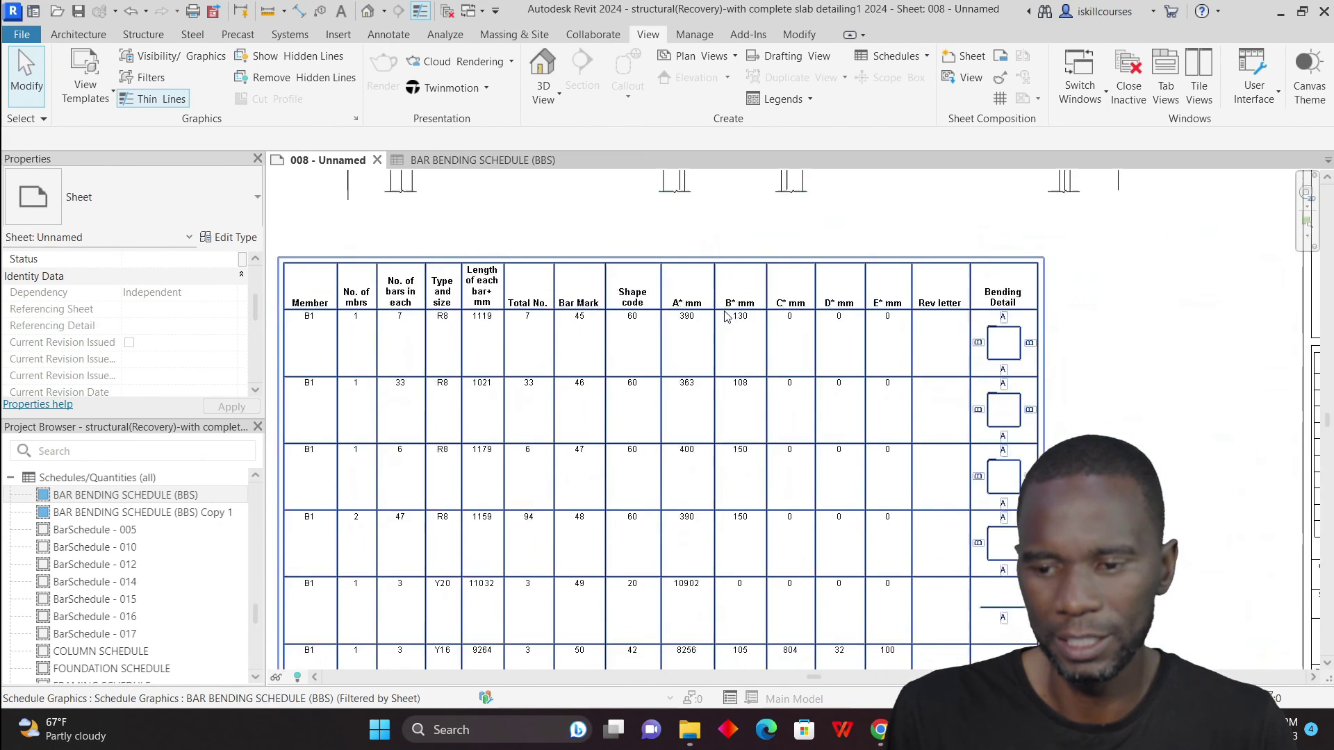
pyautogui.scroll(5, 818, 331)
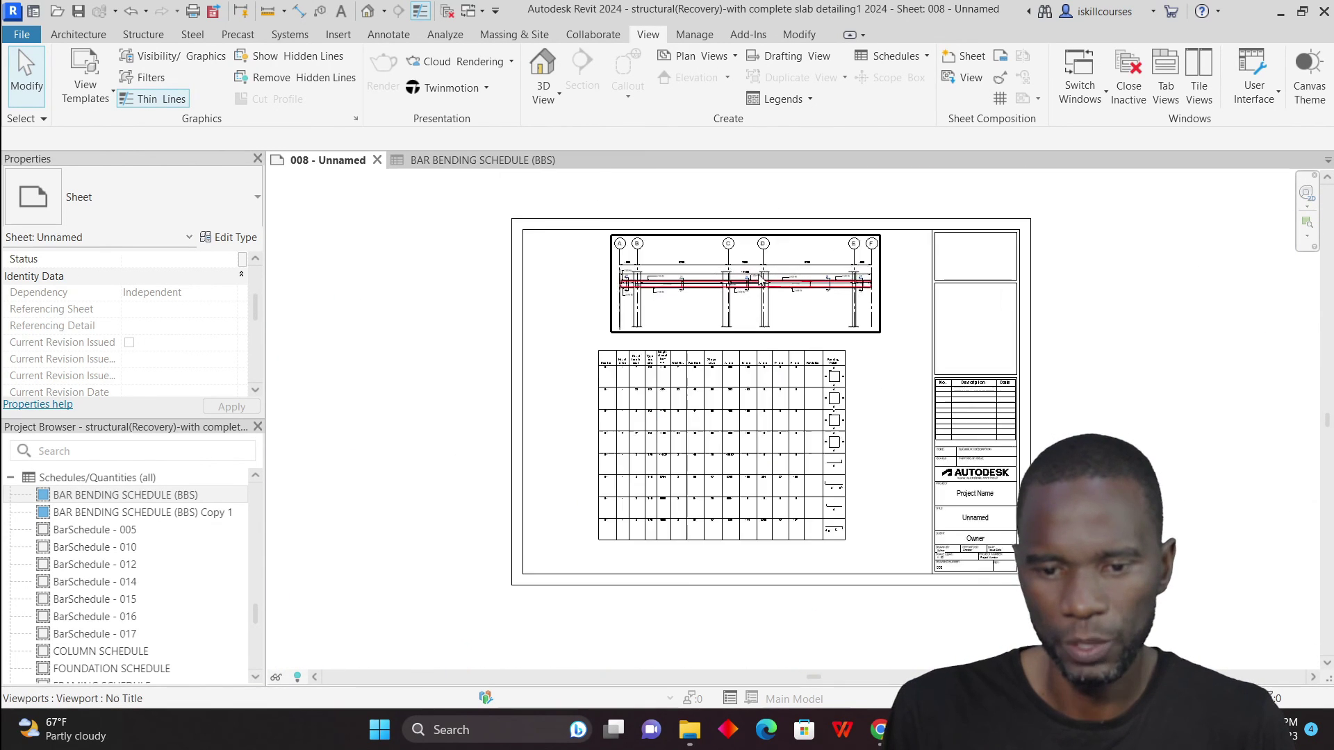
pyautogui.scroll(2, 813, 263)
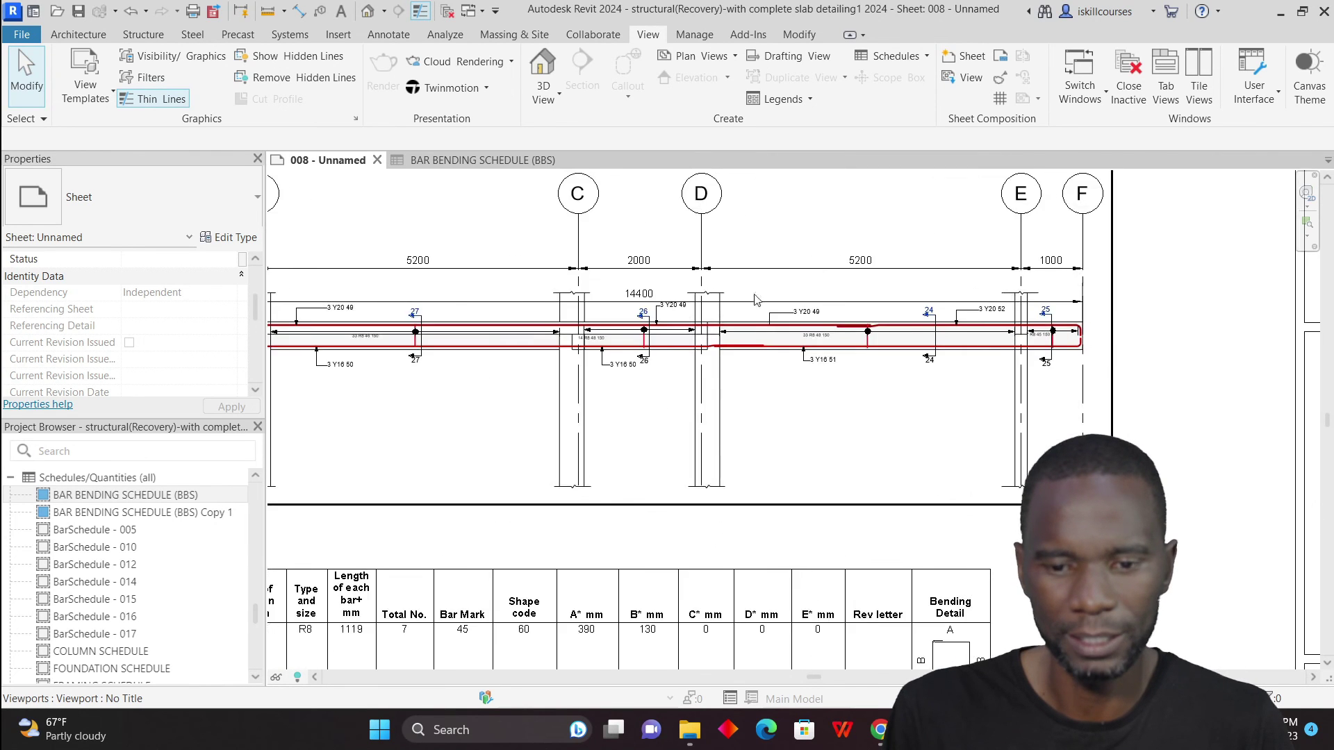
pyautogui.scroll(-2, 729, 356)
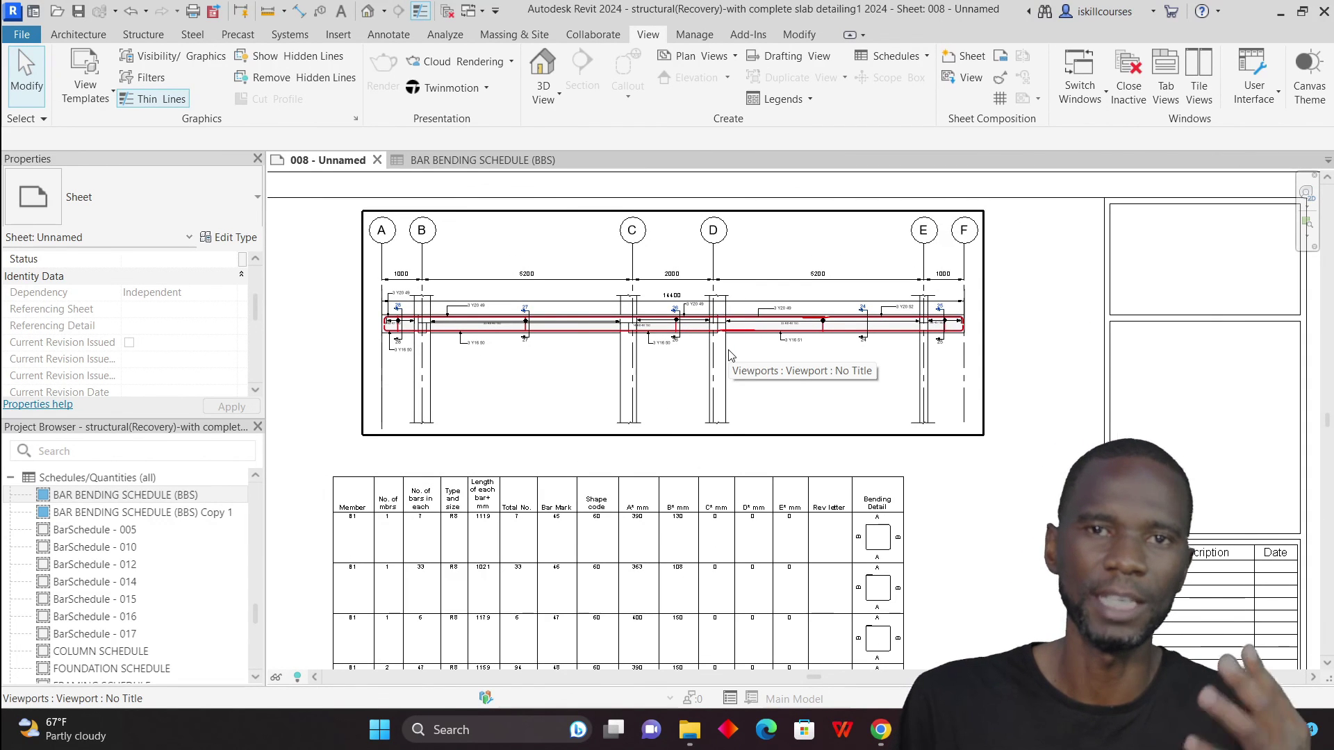